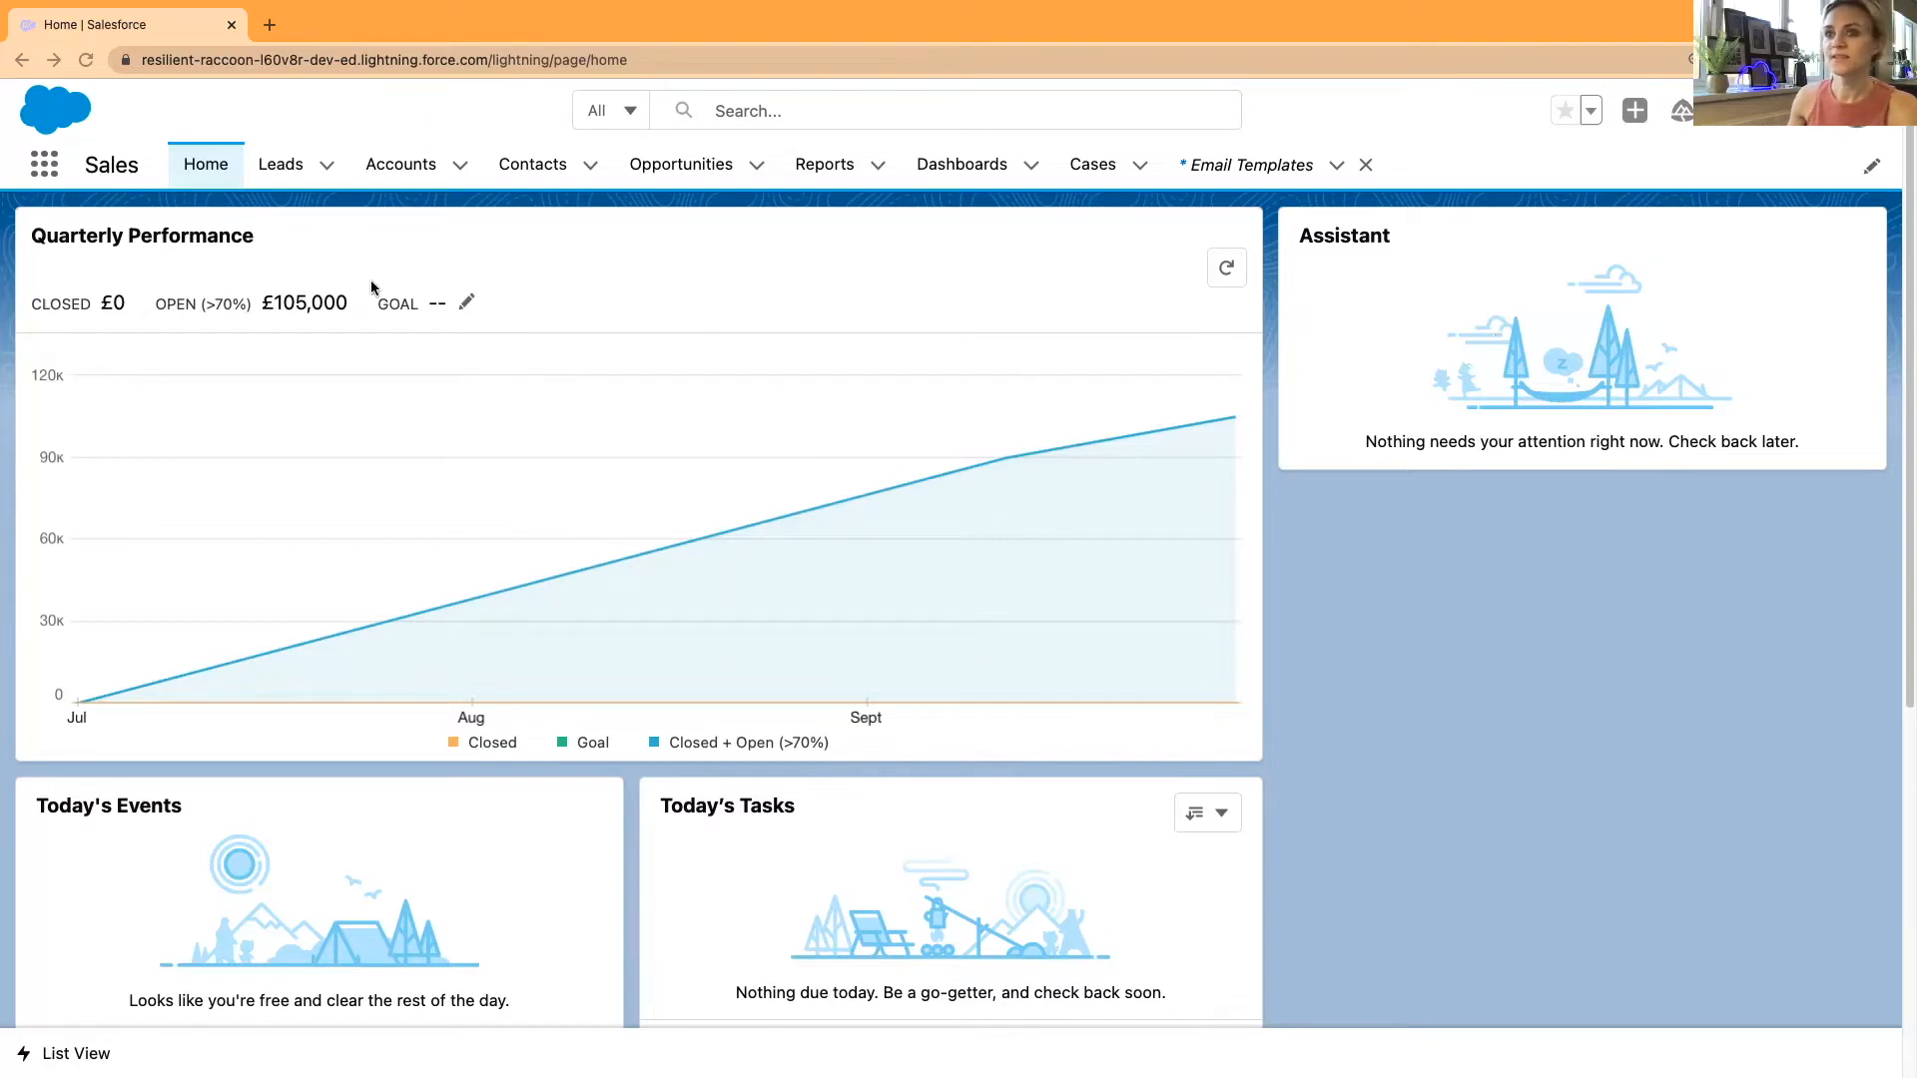
Go to the Sales home page showing the Quarterly Performance chart
click(205, 165)
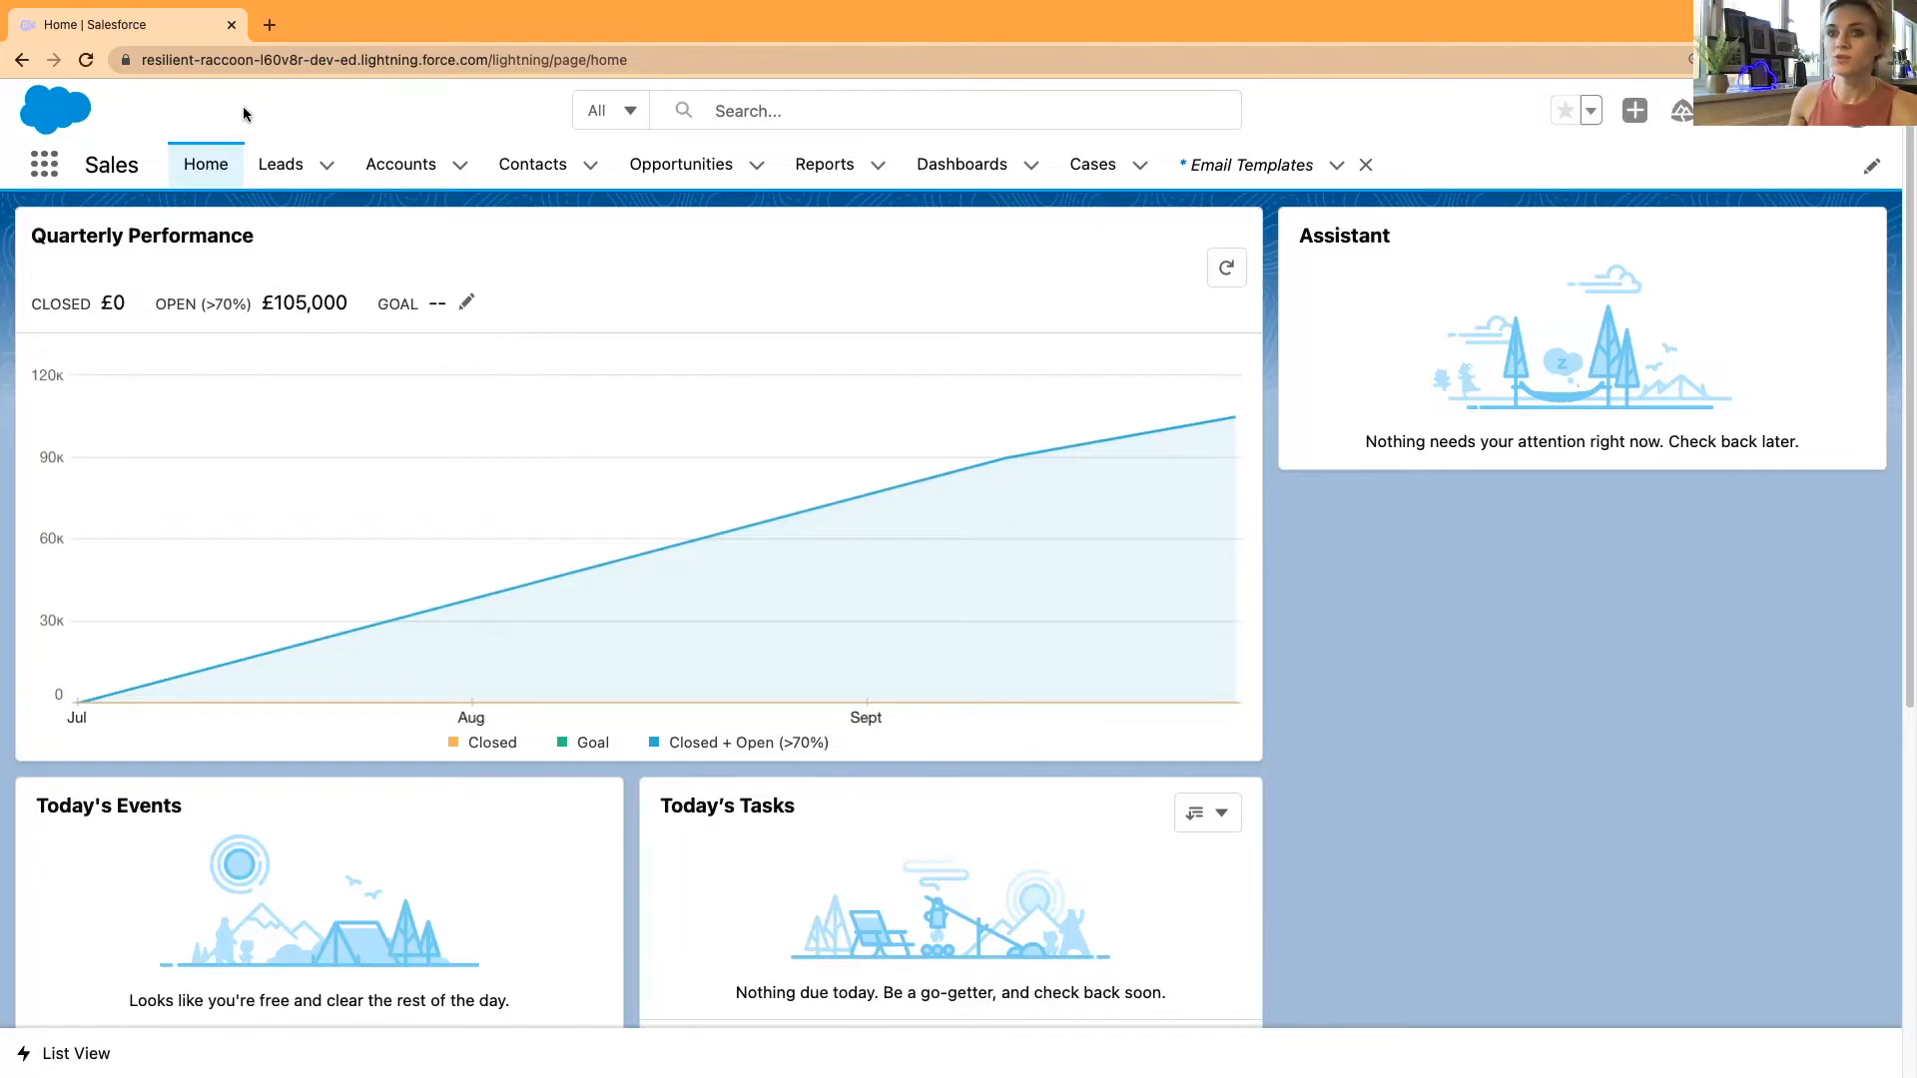
From the App Launcher's Email Templates list, open the Opportunity Closed Won template and its builder
click(41, 175)
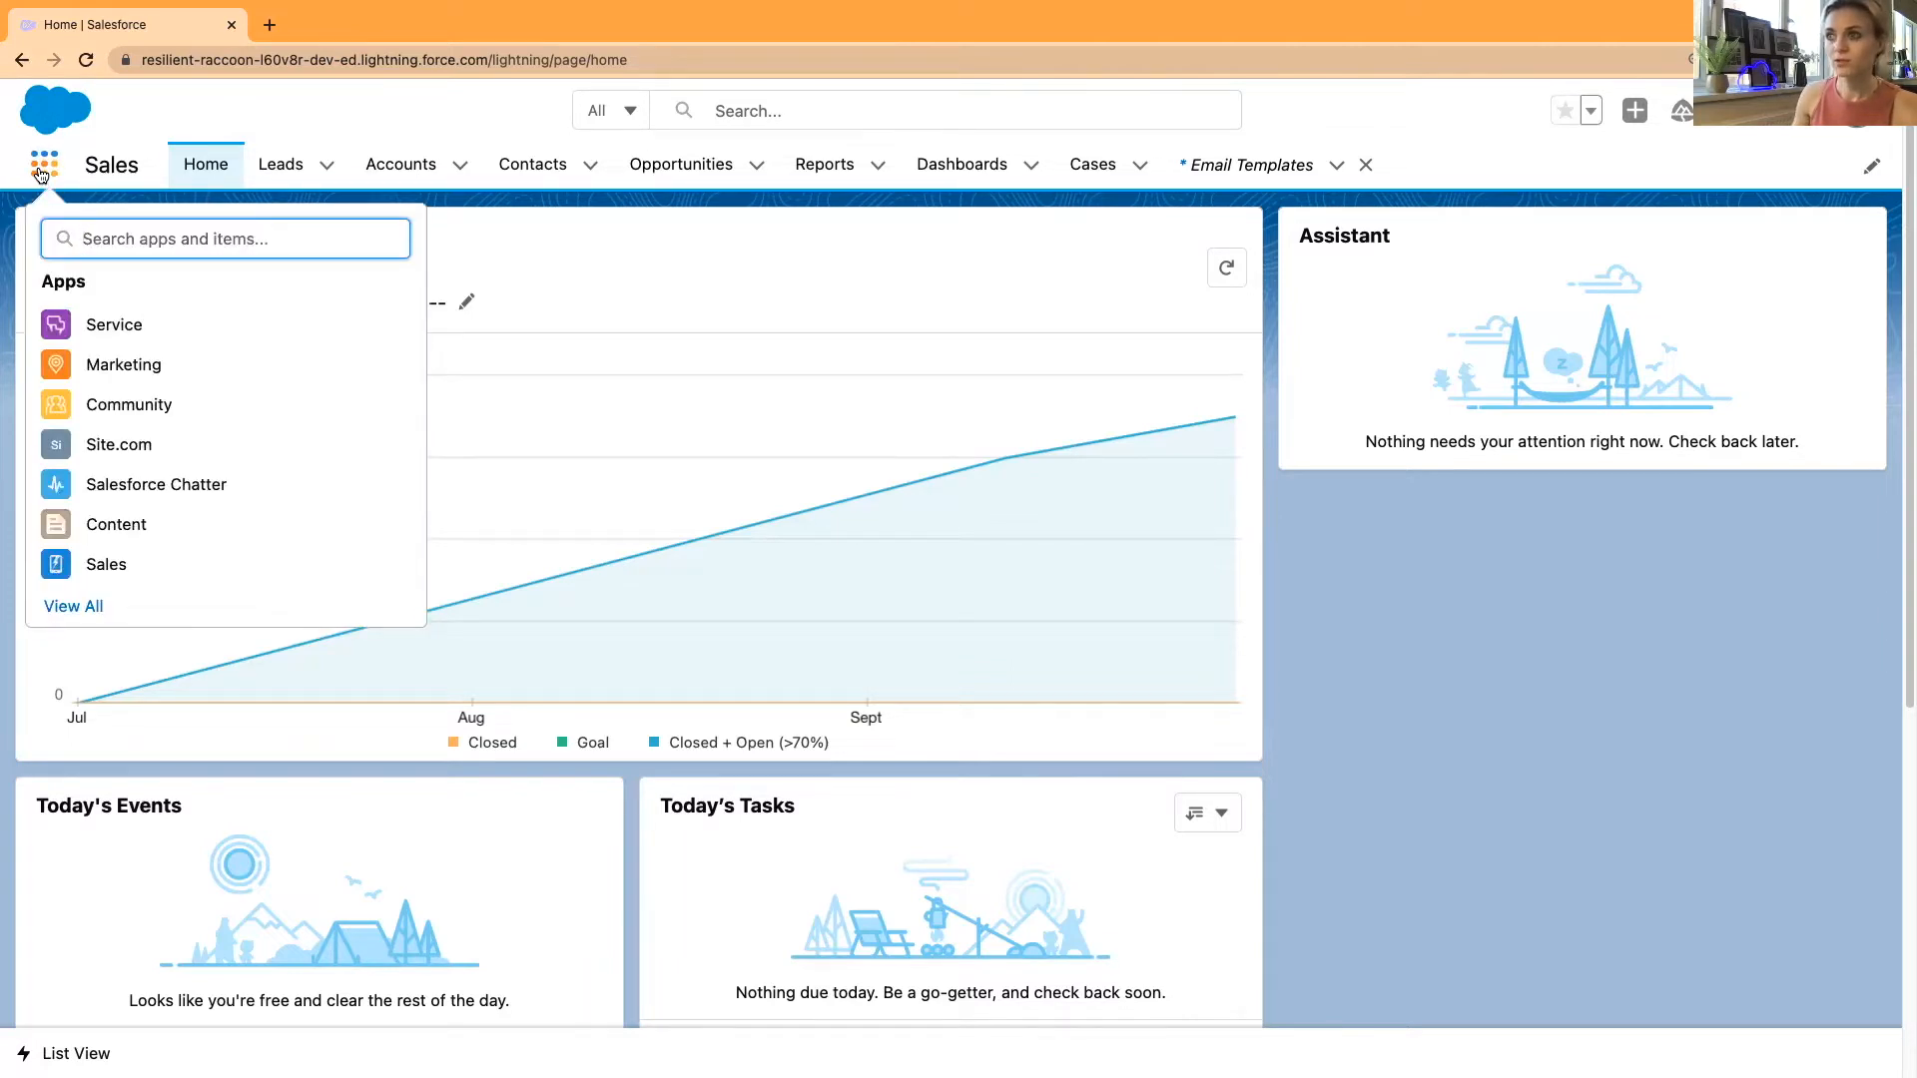
text(e)
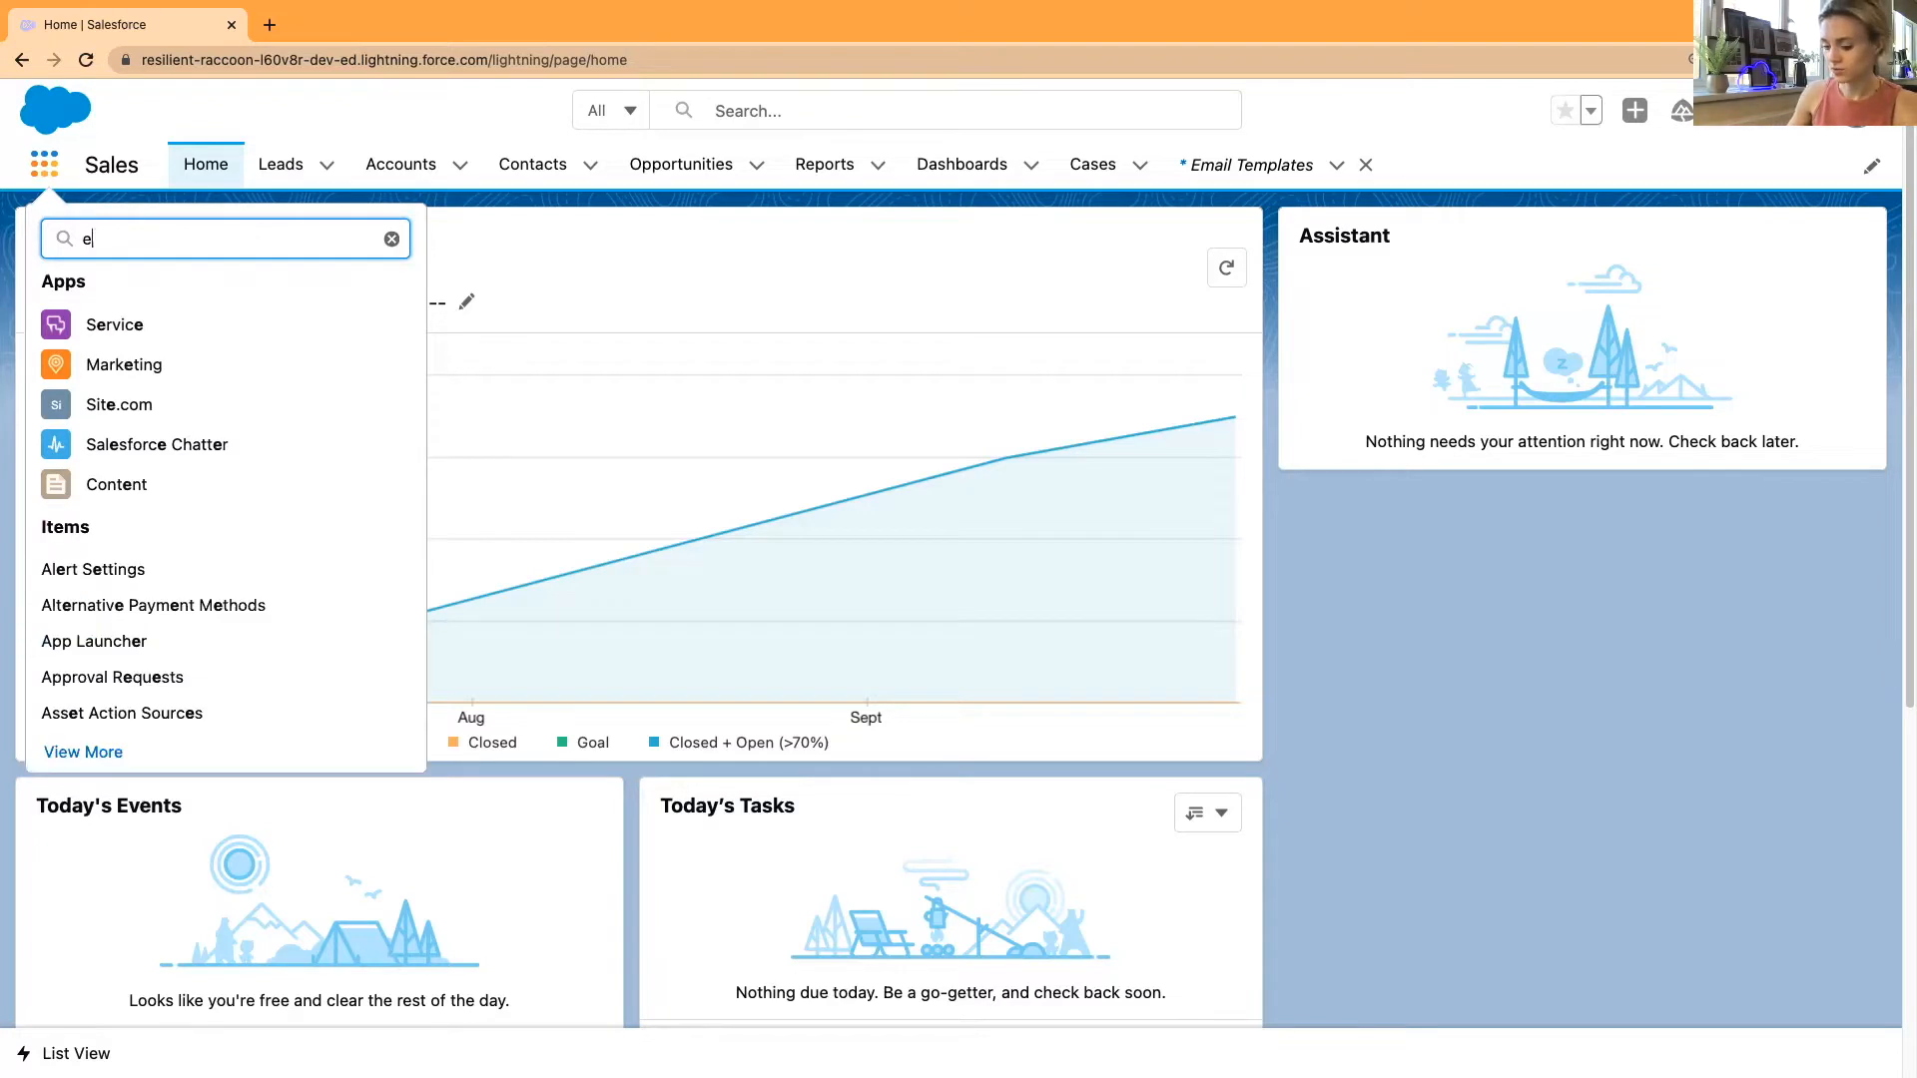
text(mail)
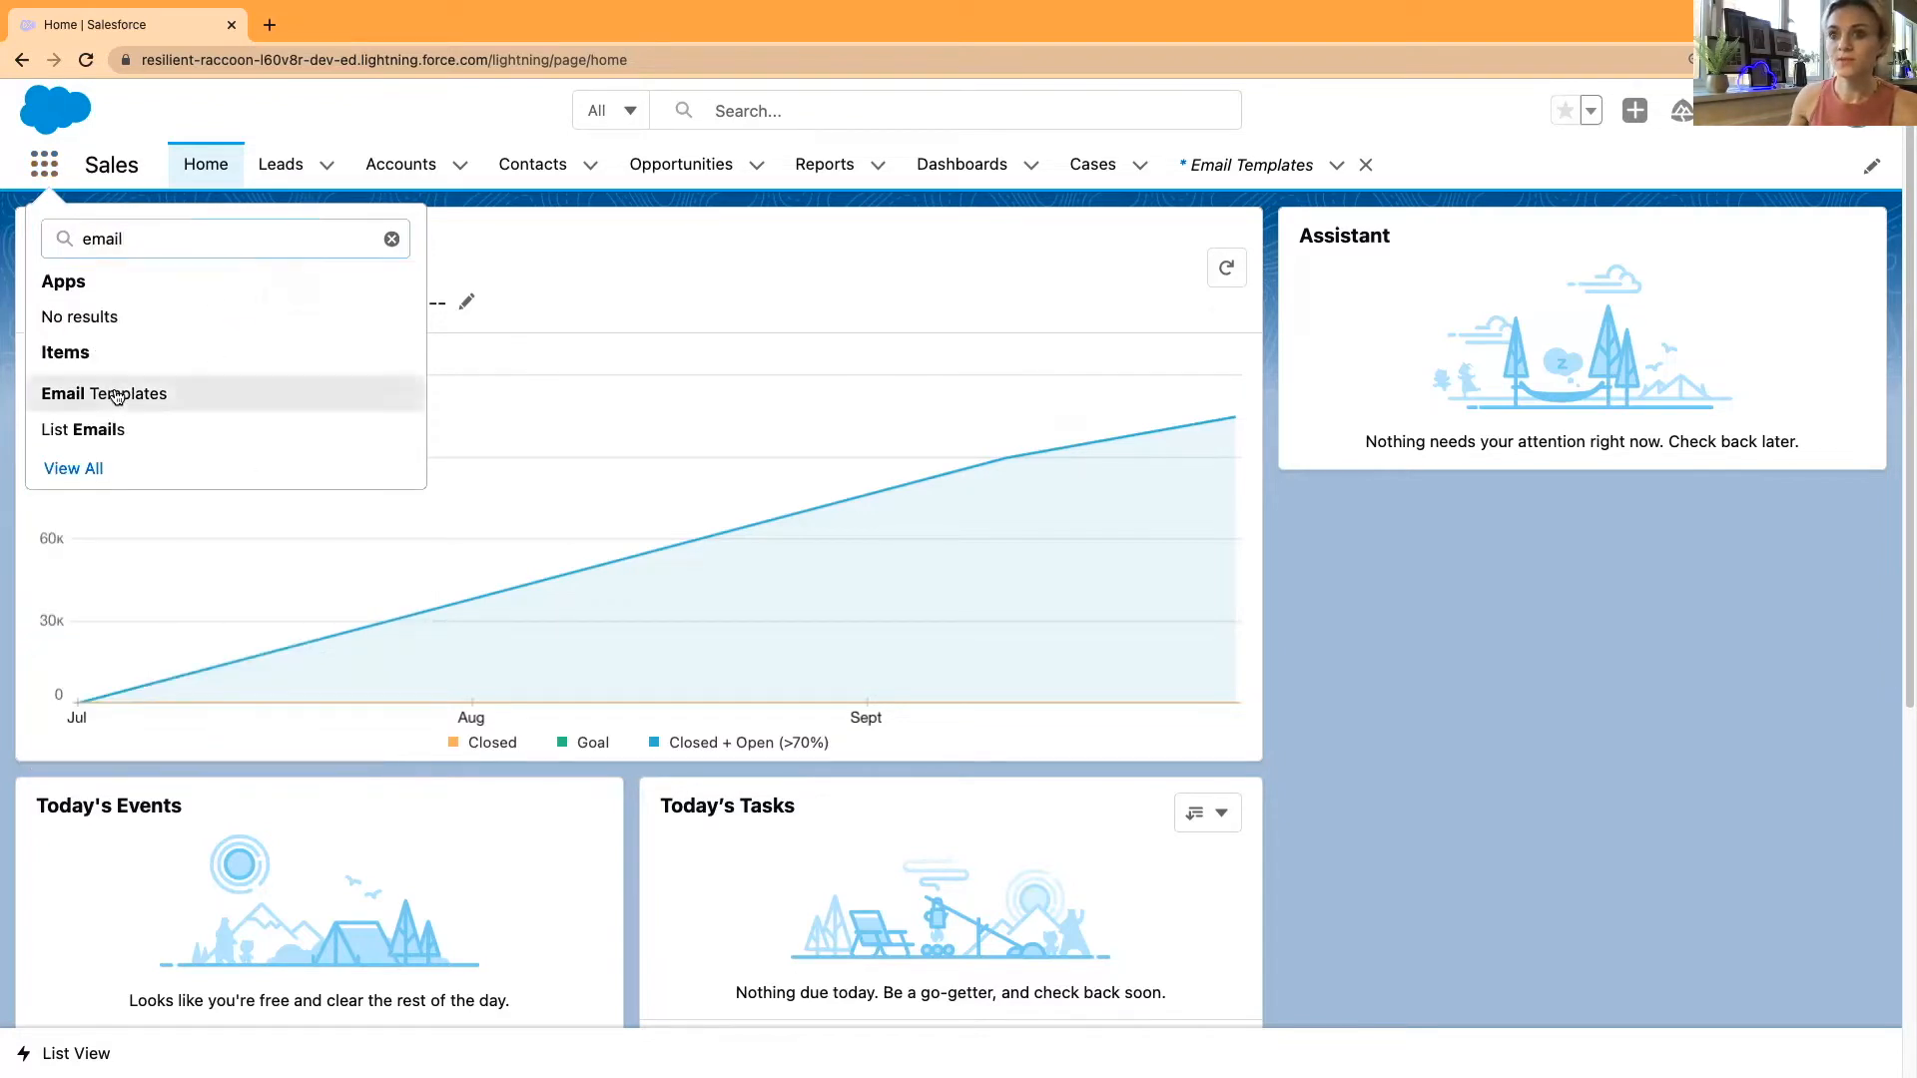
click(117, 395)
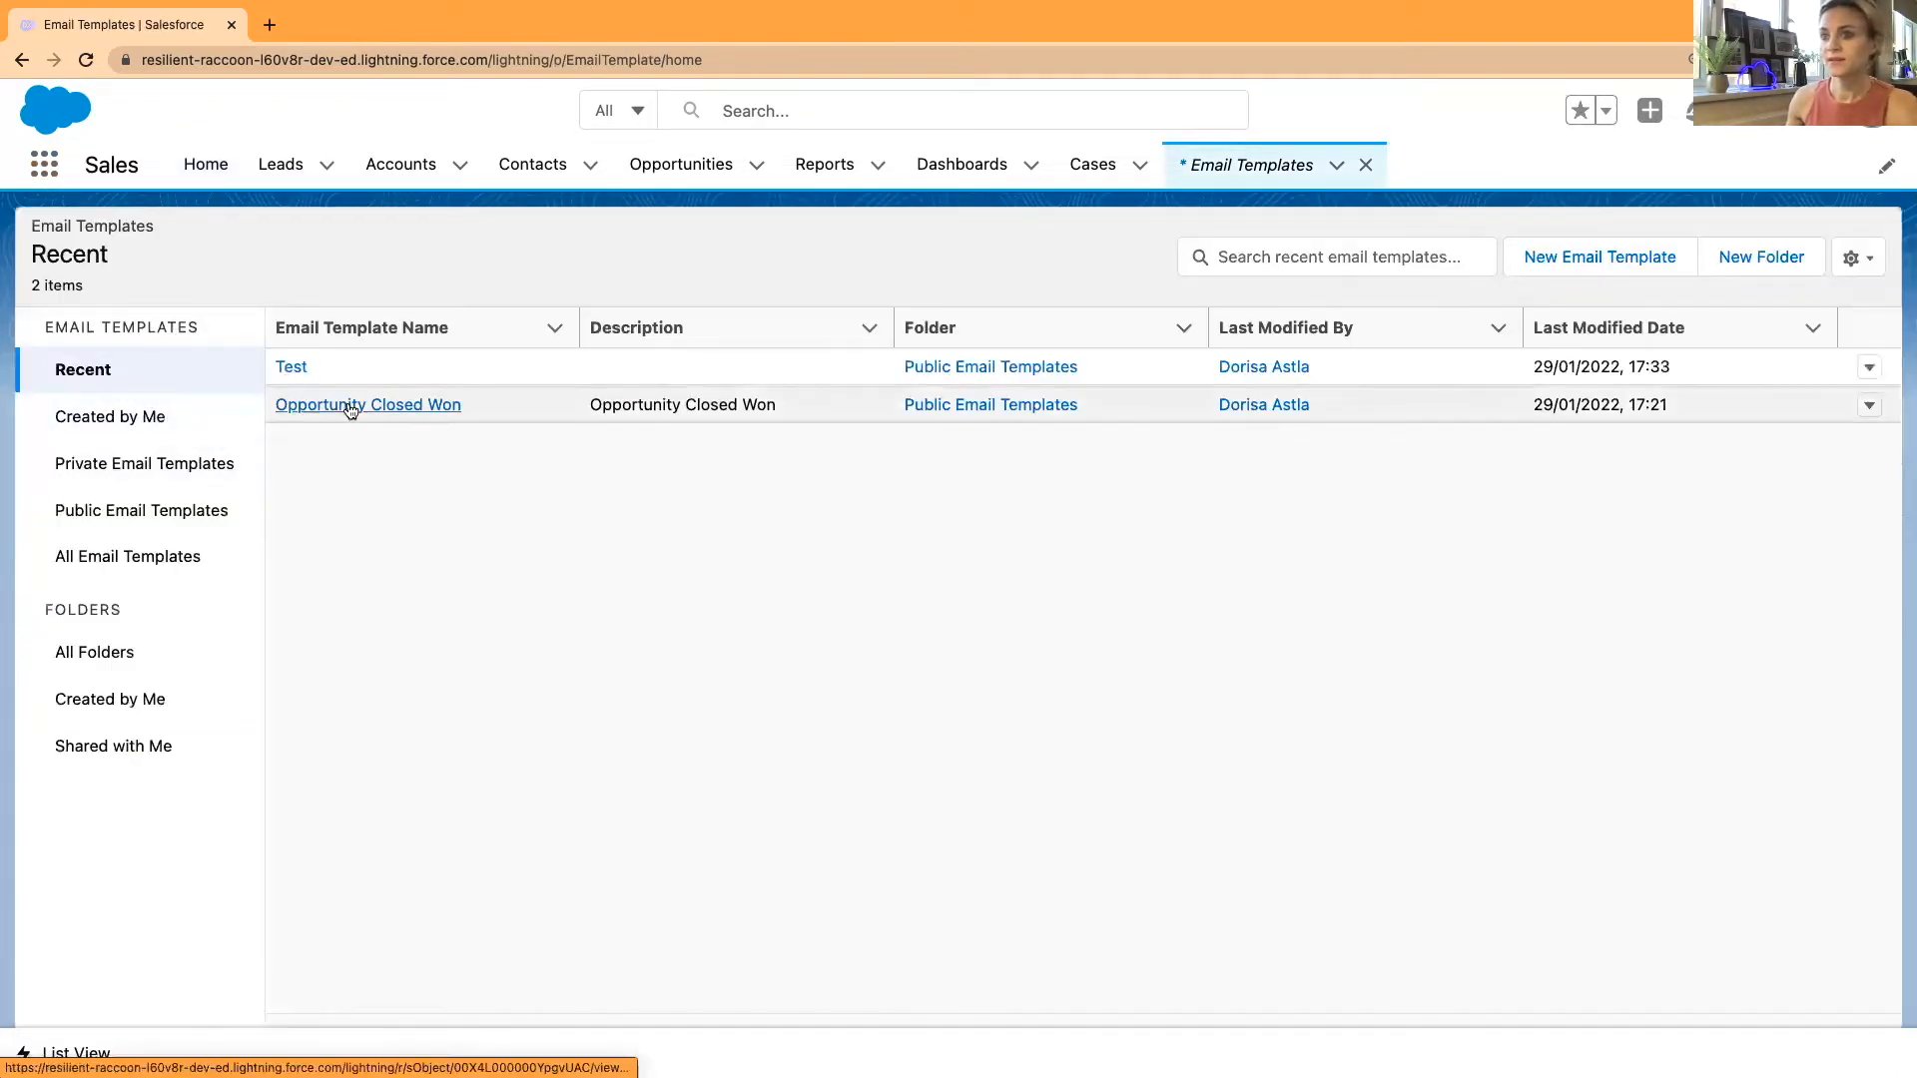
click(348, 406)
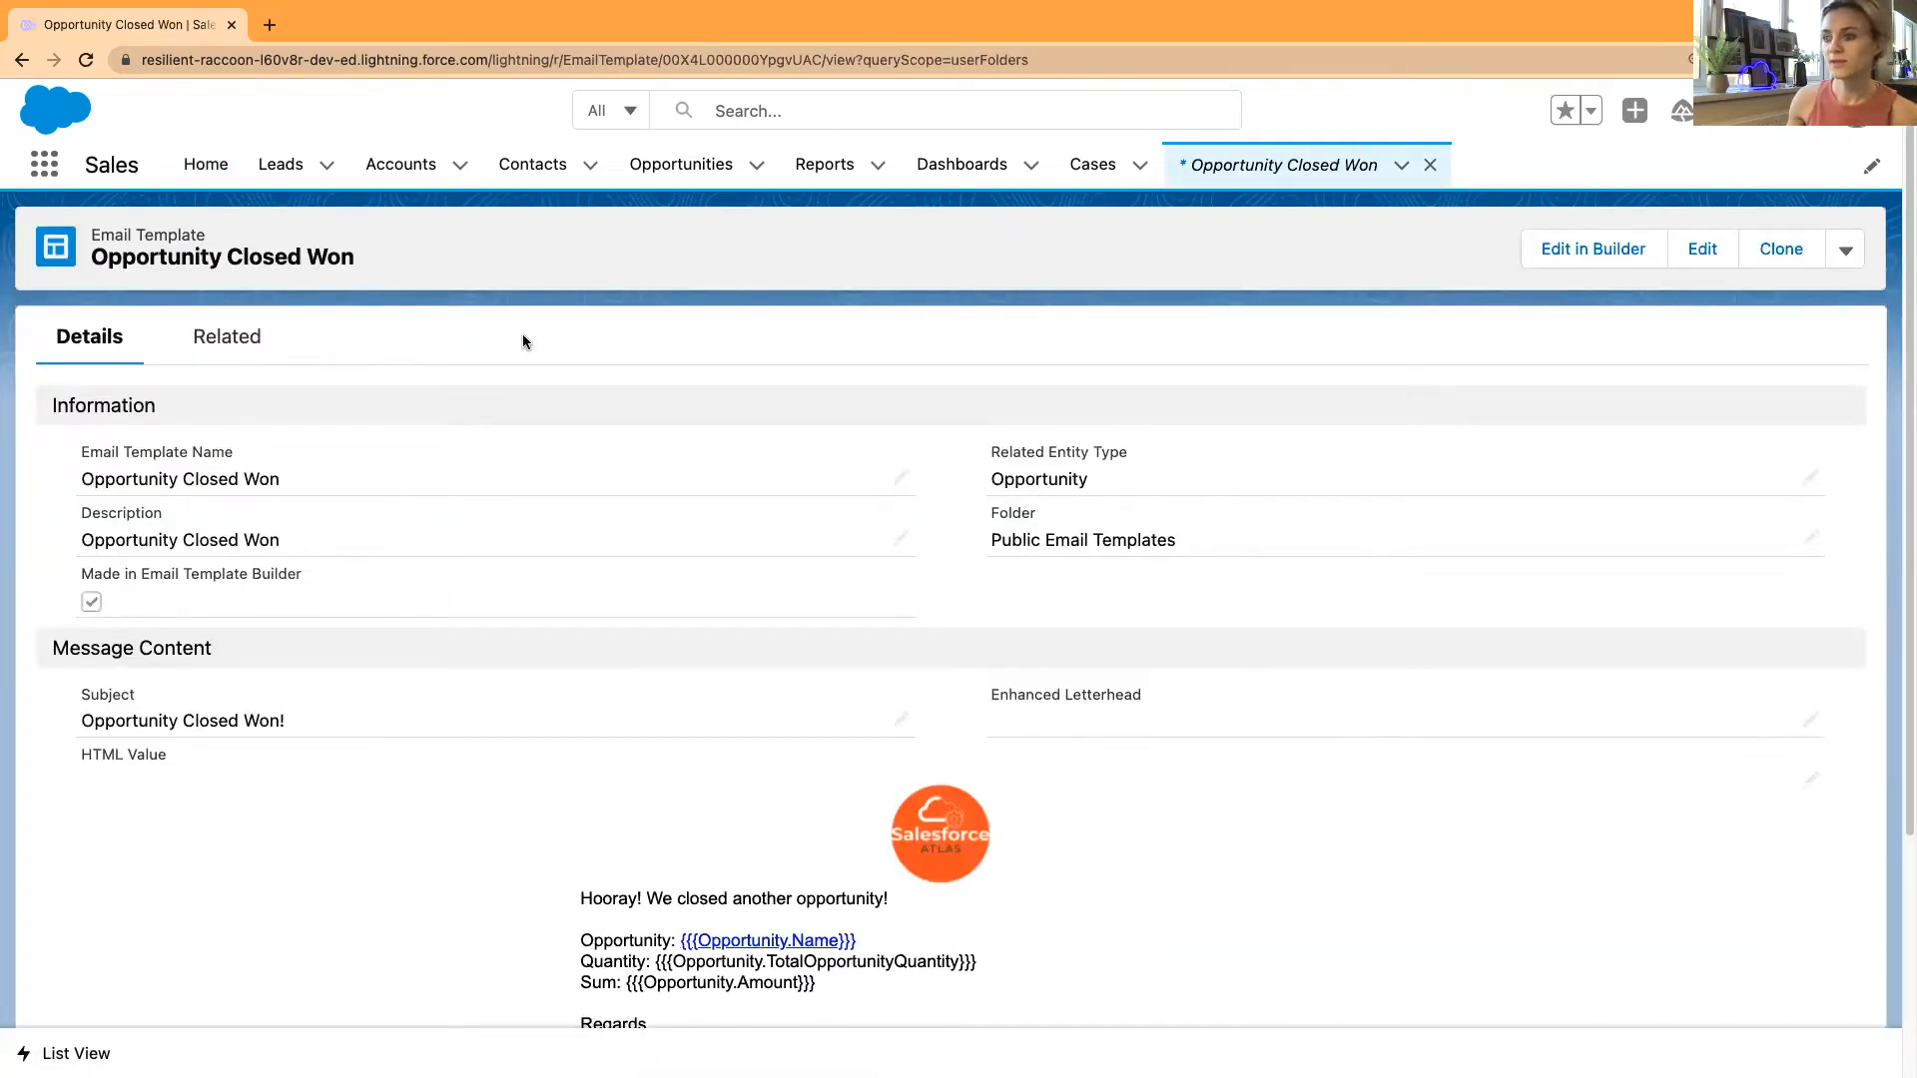
scroll(689, 494, down, 3)
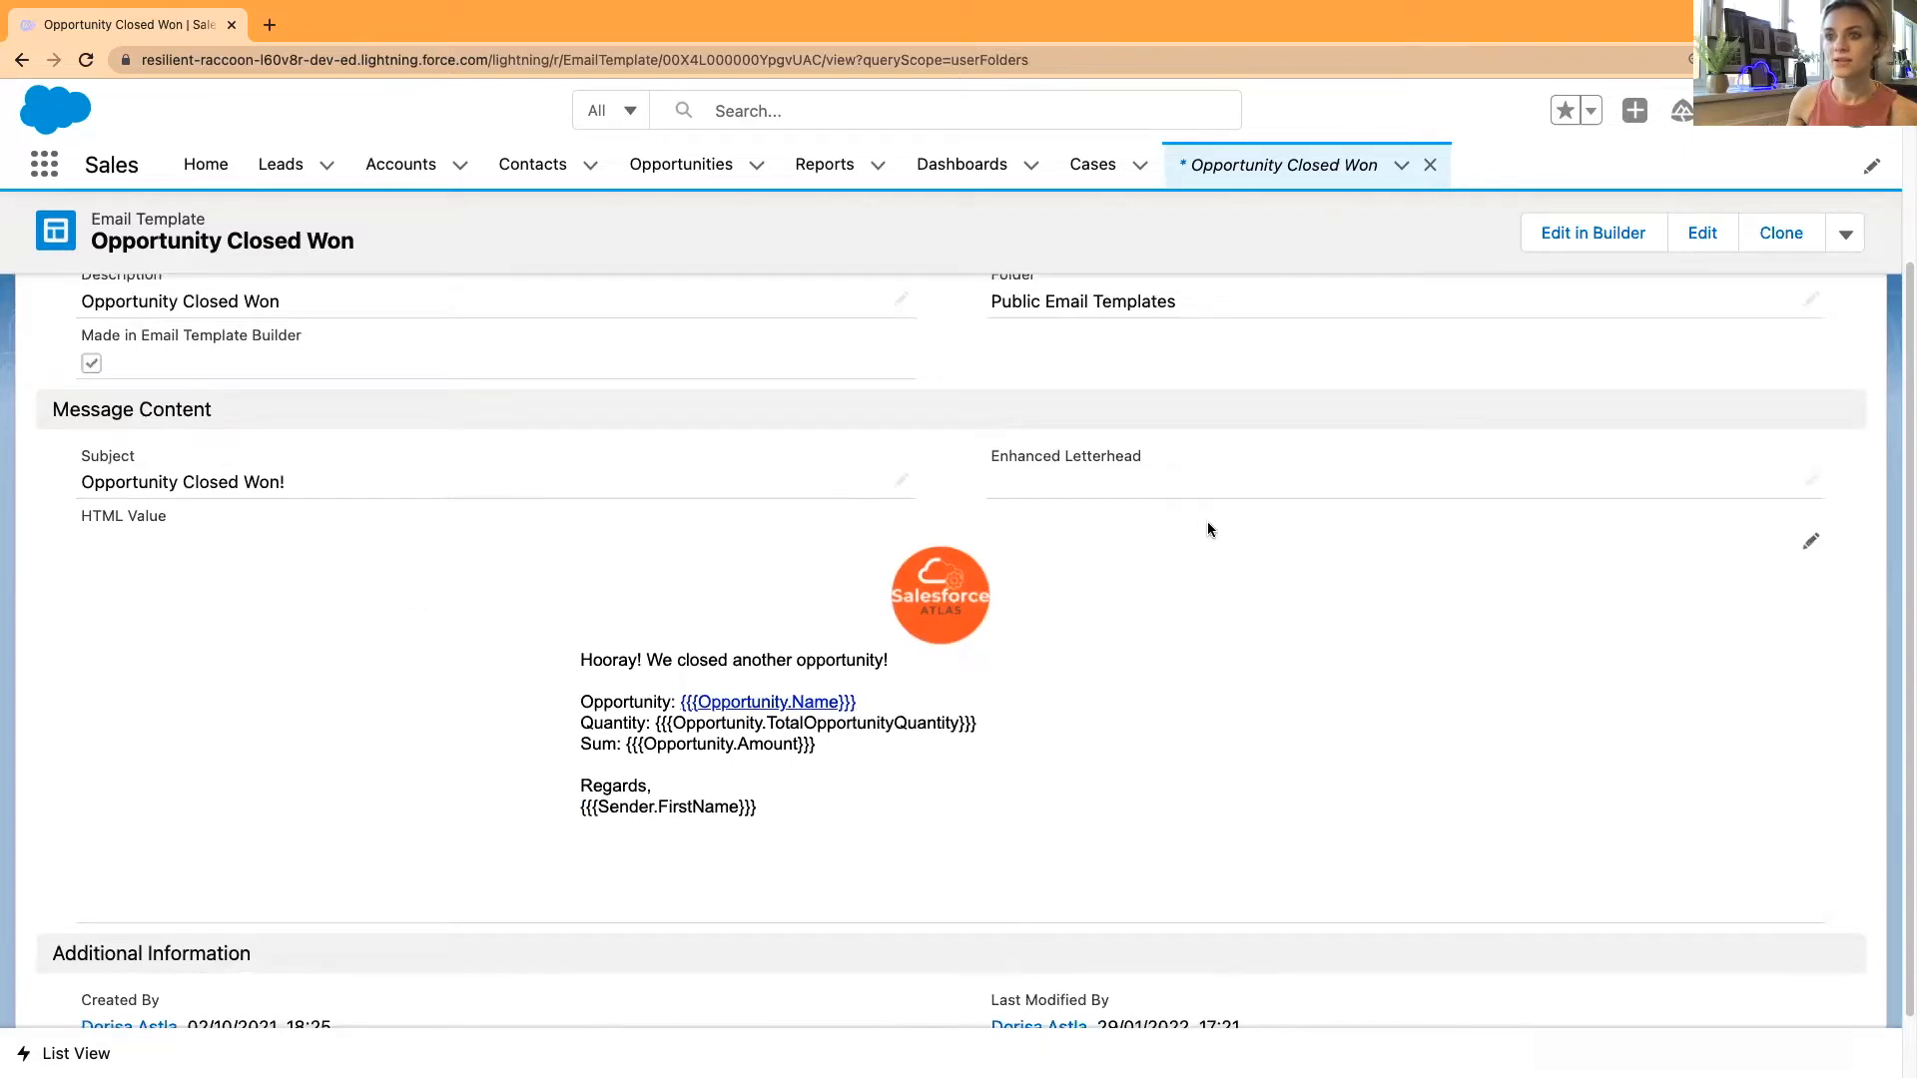
scroll(1231, 546, up, 3)
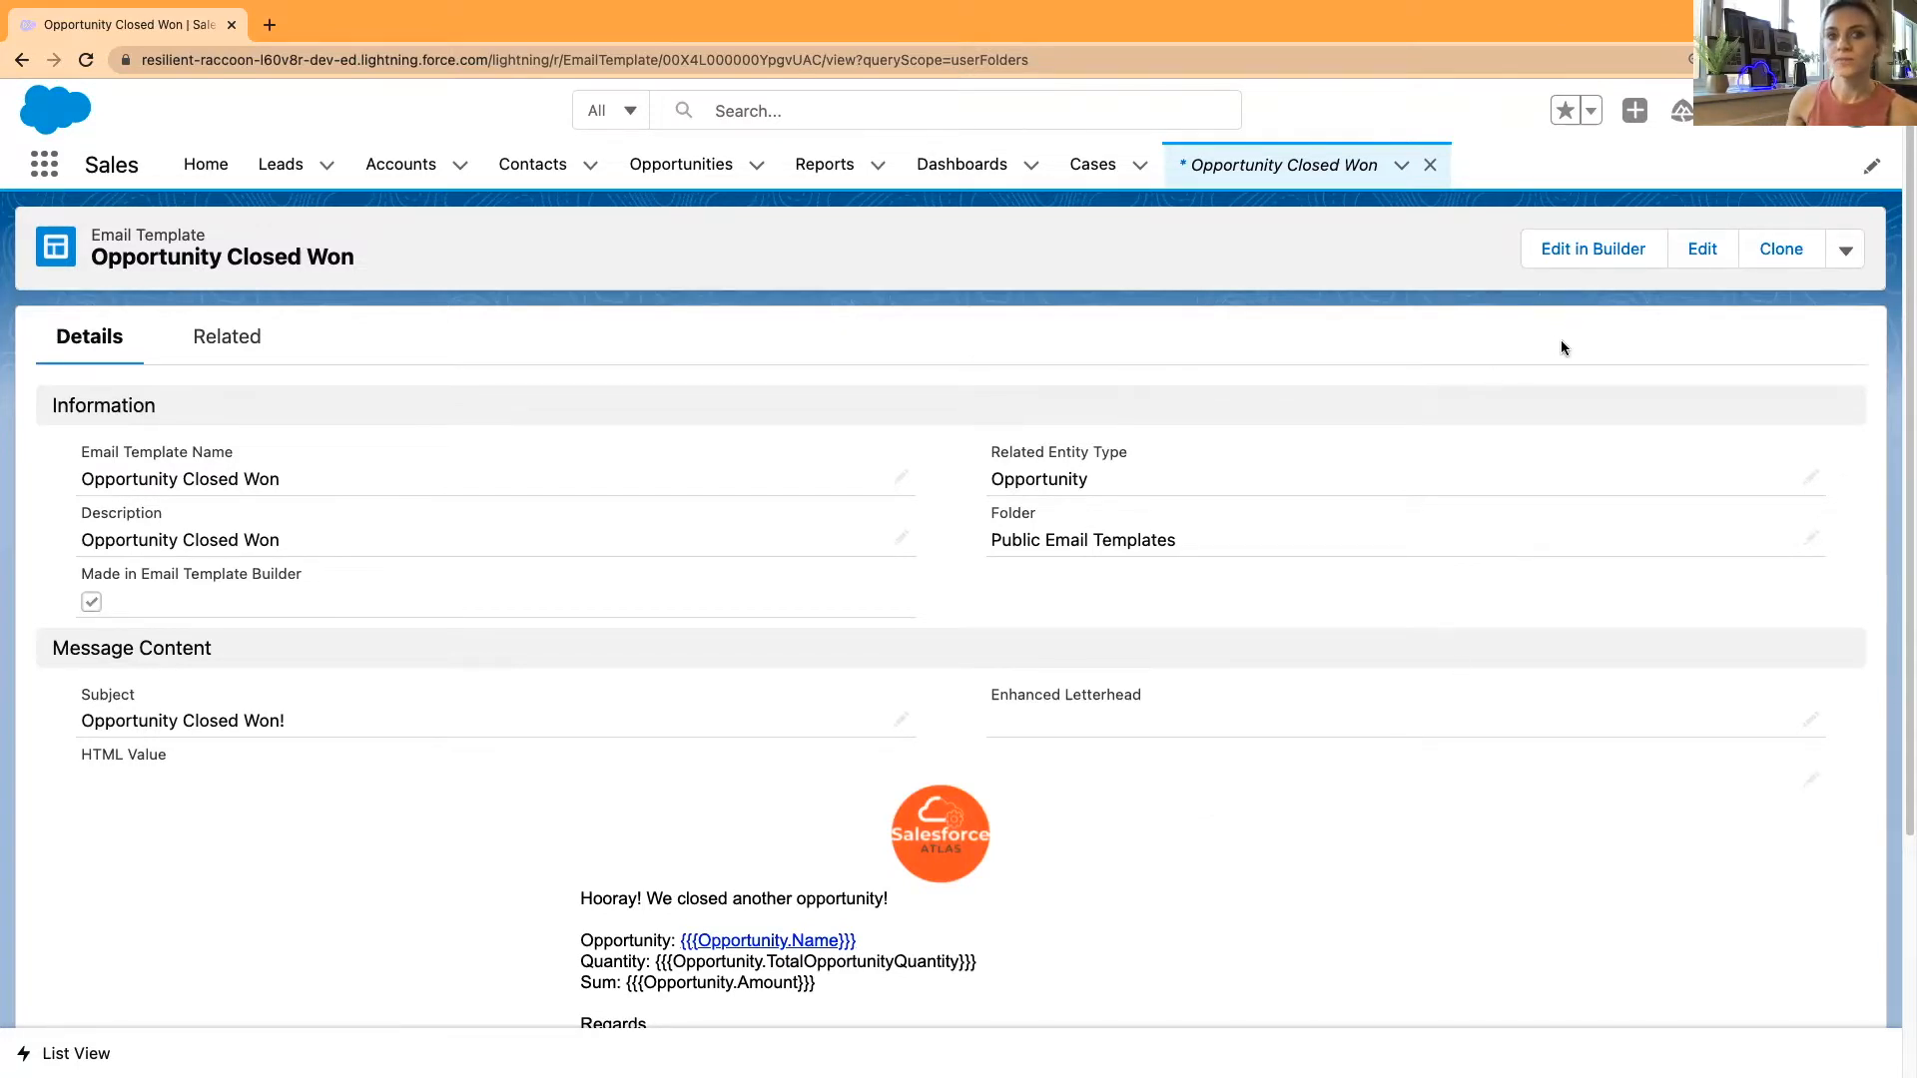
click(1590, 255)
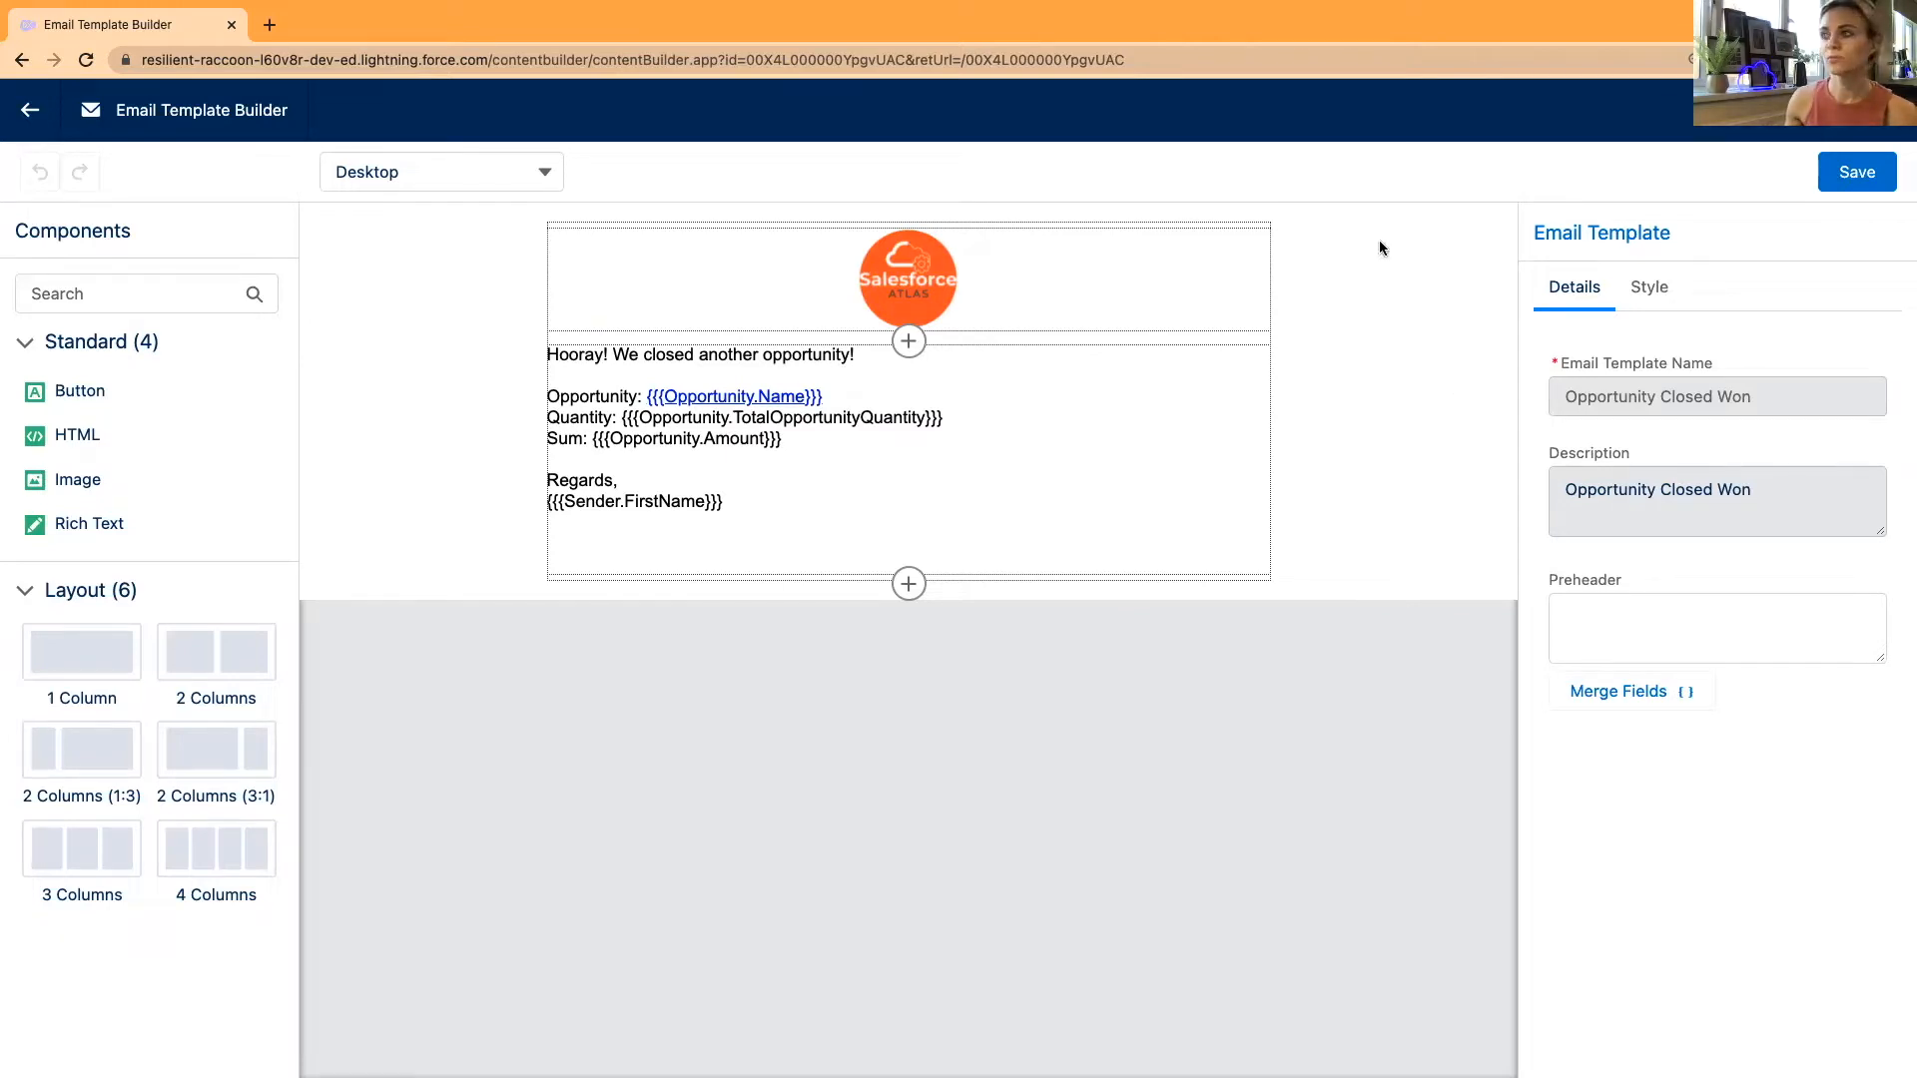
Select the logo image block in the Email Template Builder to inspect it
click(769, 312)
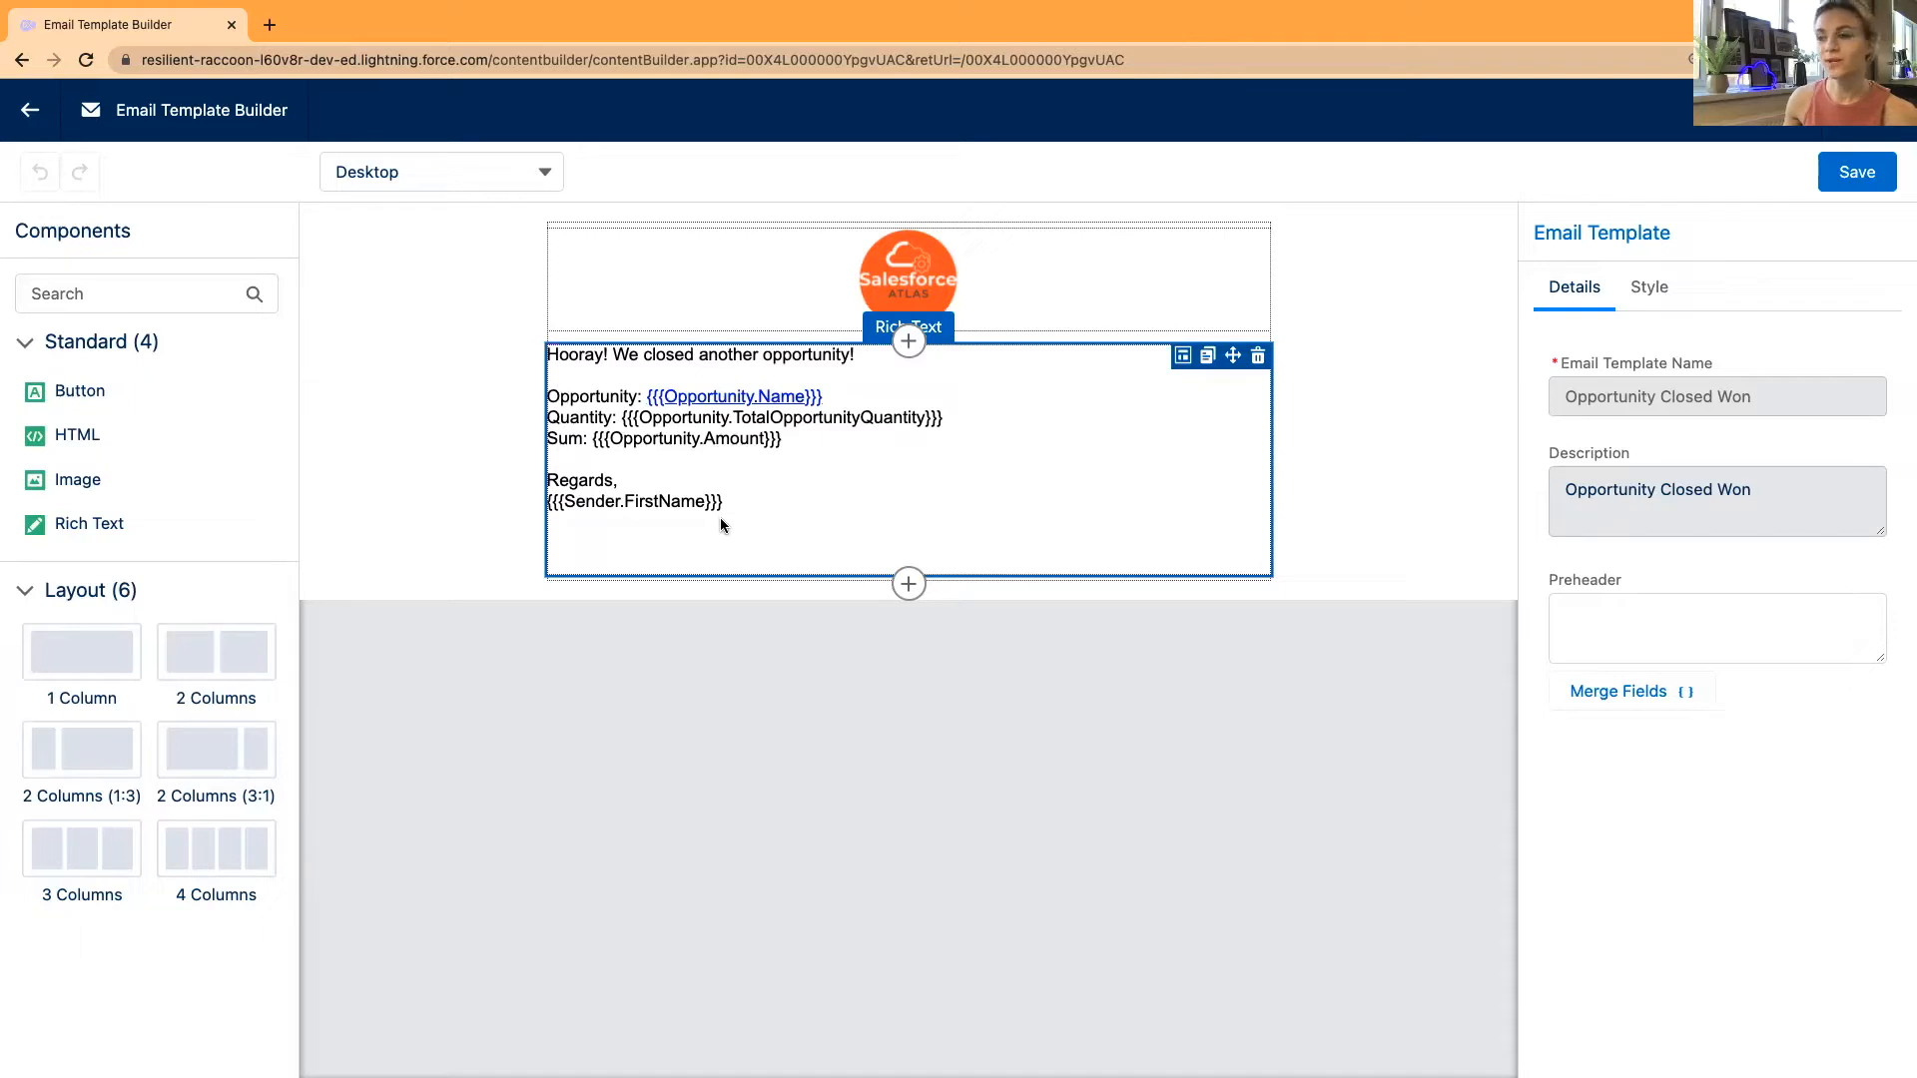
Back on the template record, set Enhanced Letterhead to Test1 and save, which fails with an error
click(25, 113)
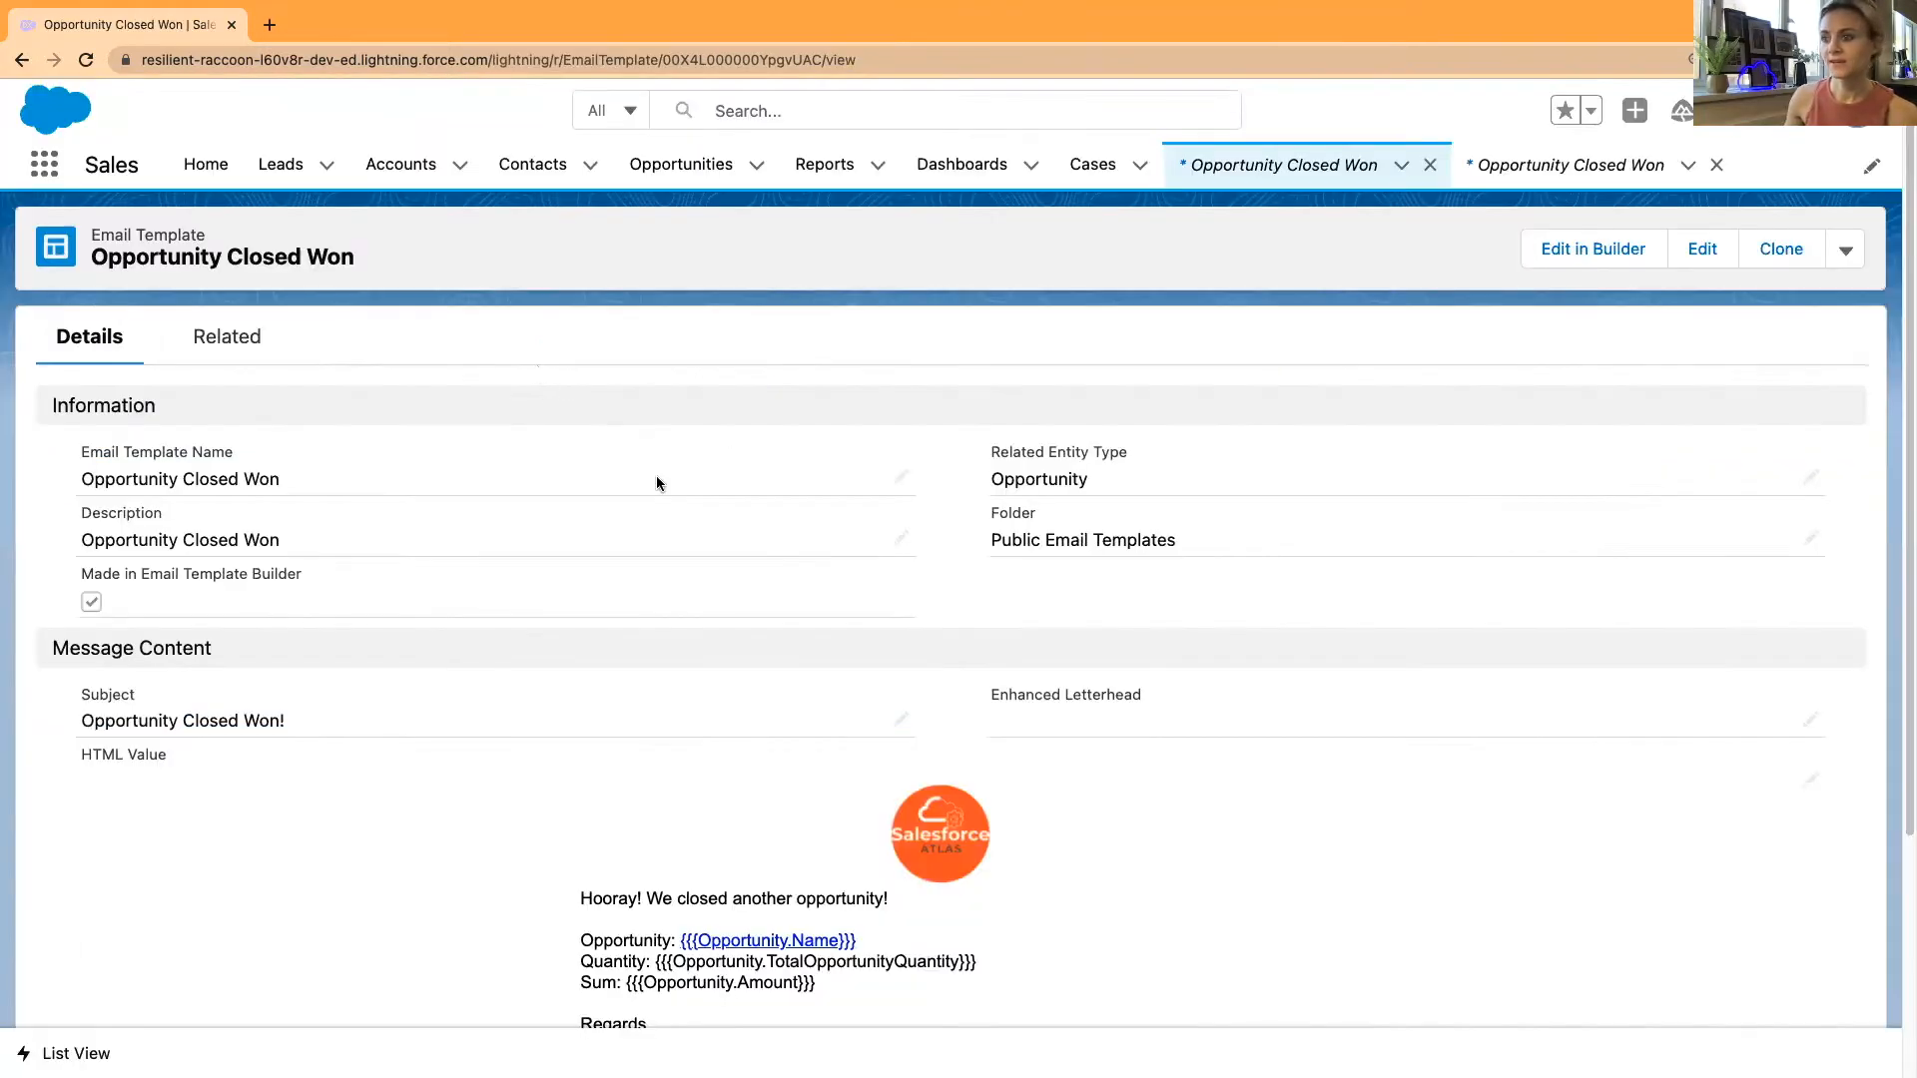
scroll(1782, 690, down, 1)
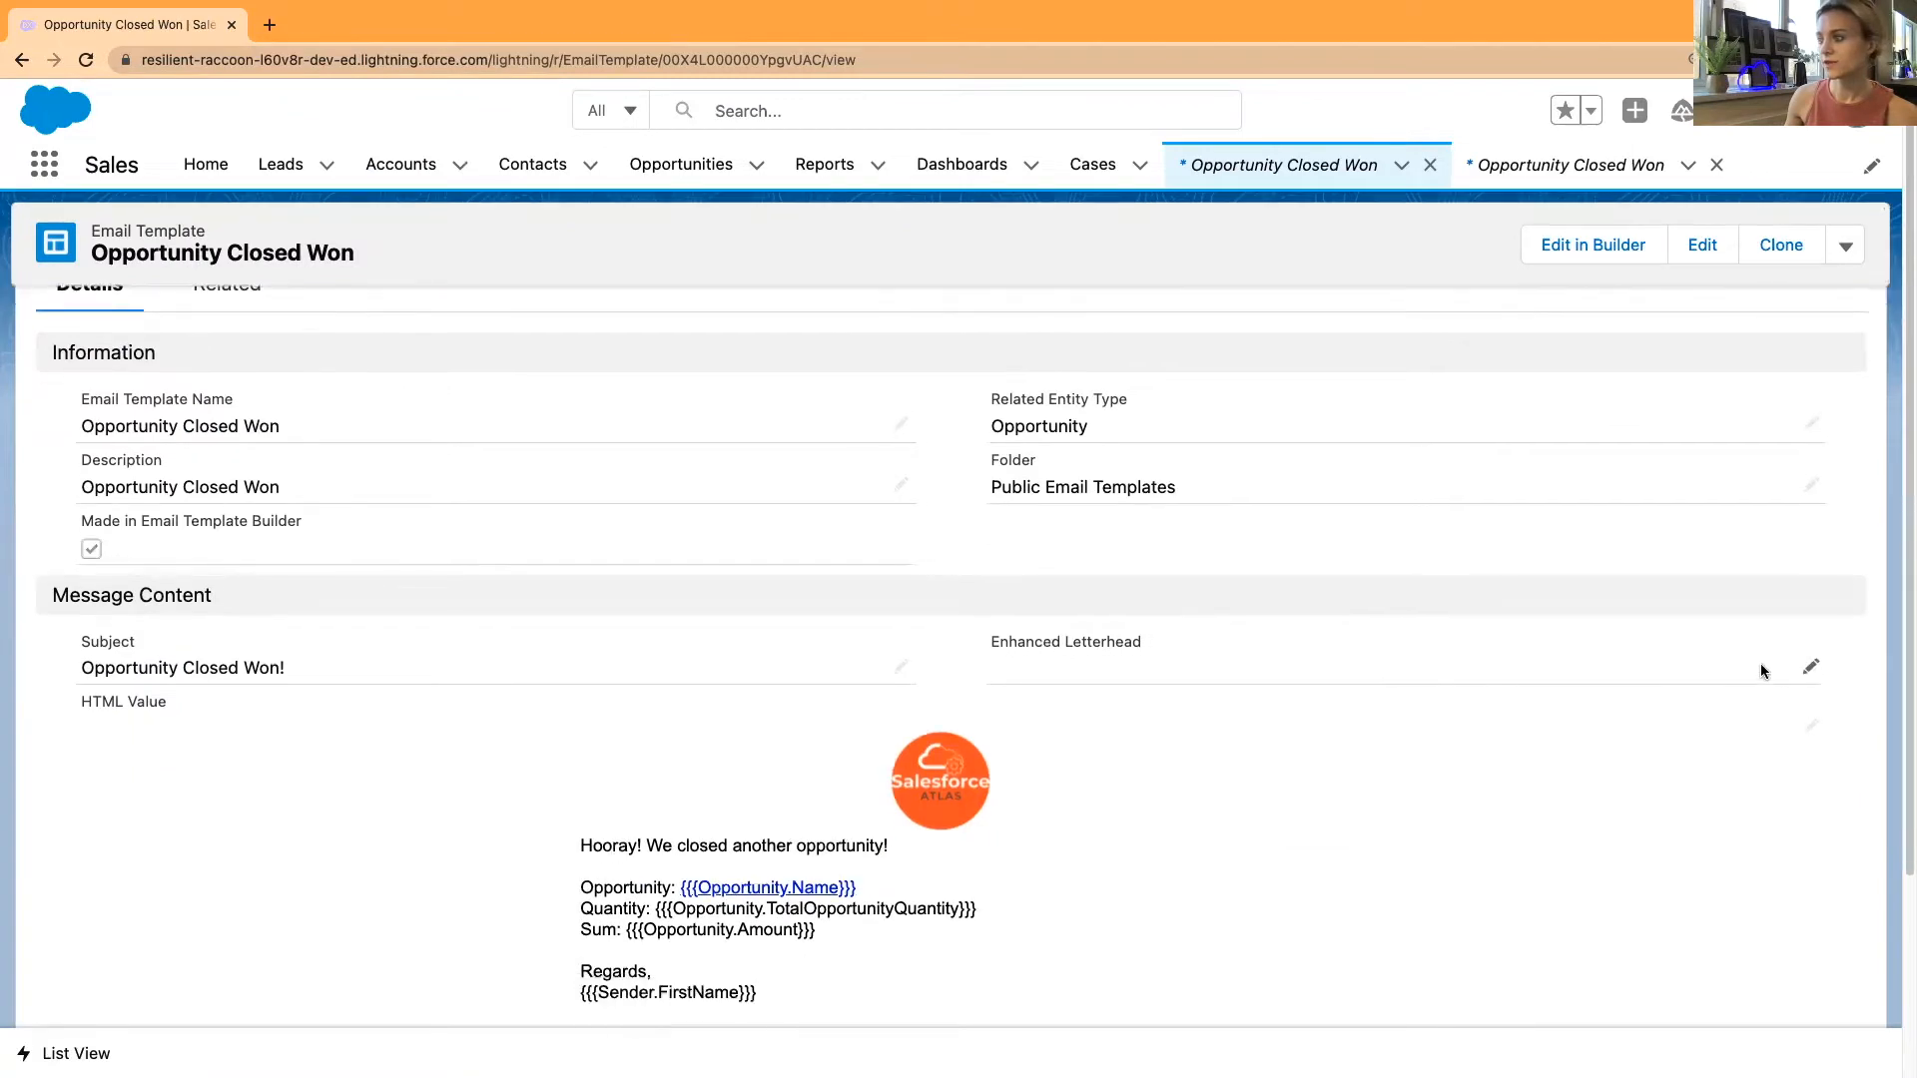
click(1811, 669)
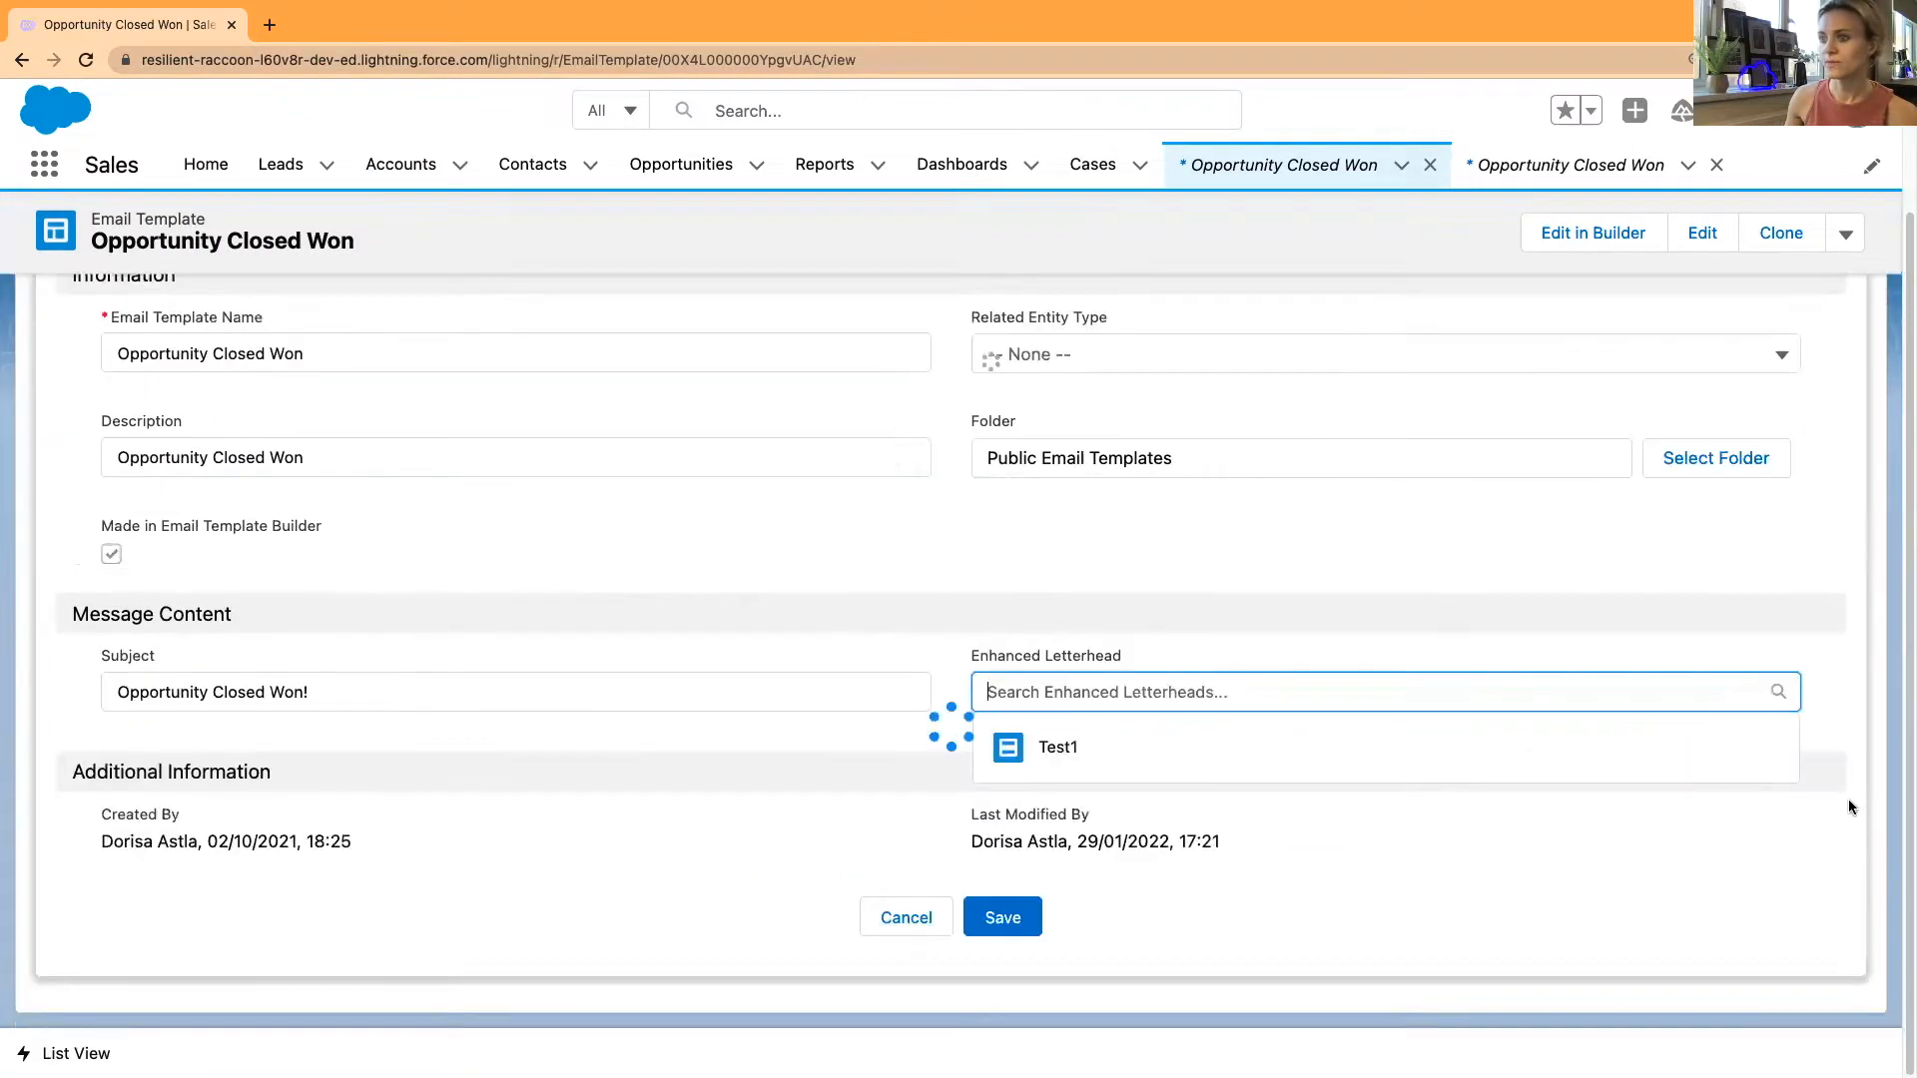
click(1054, 750)
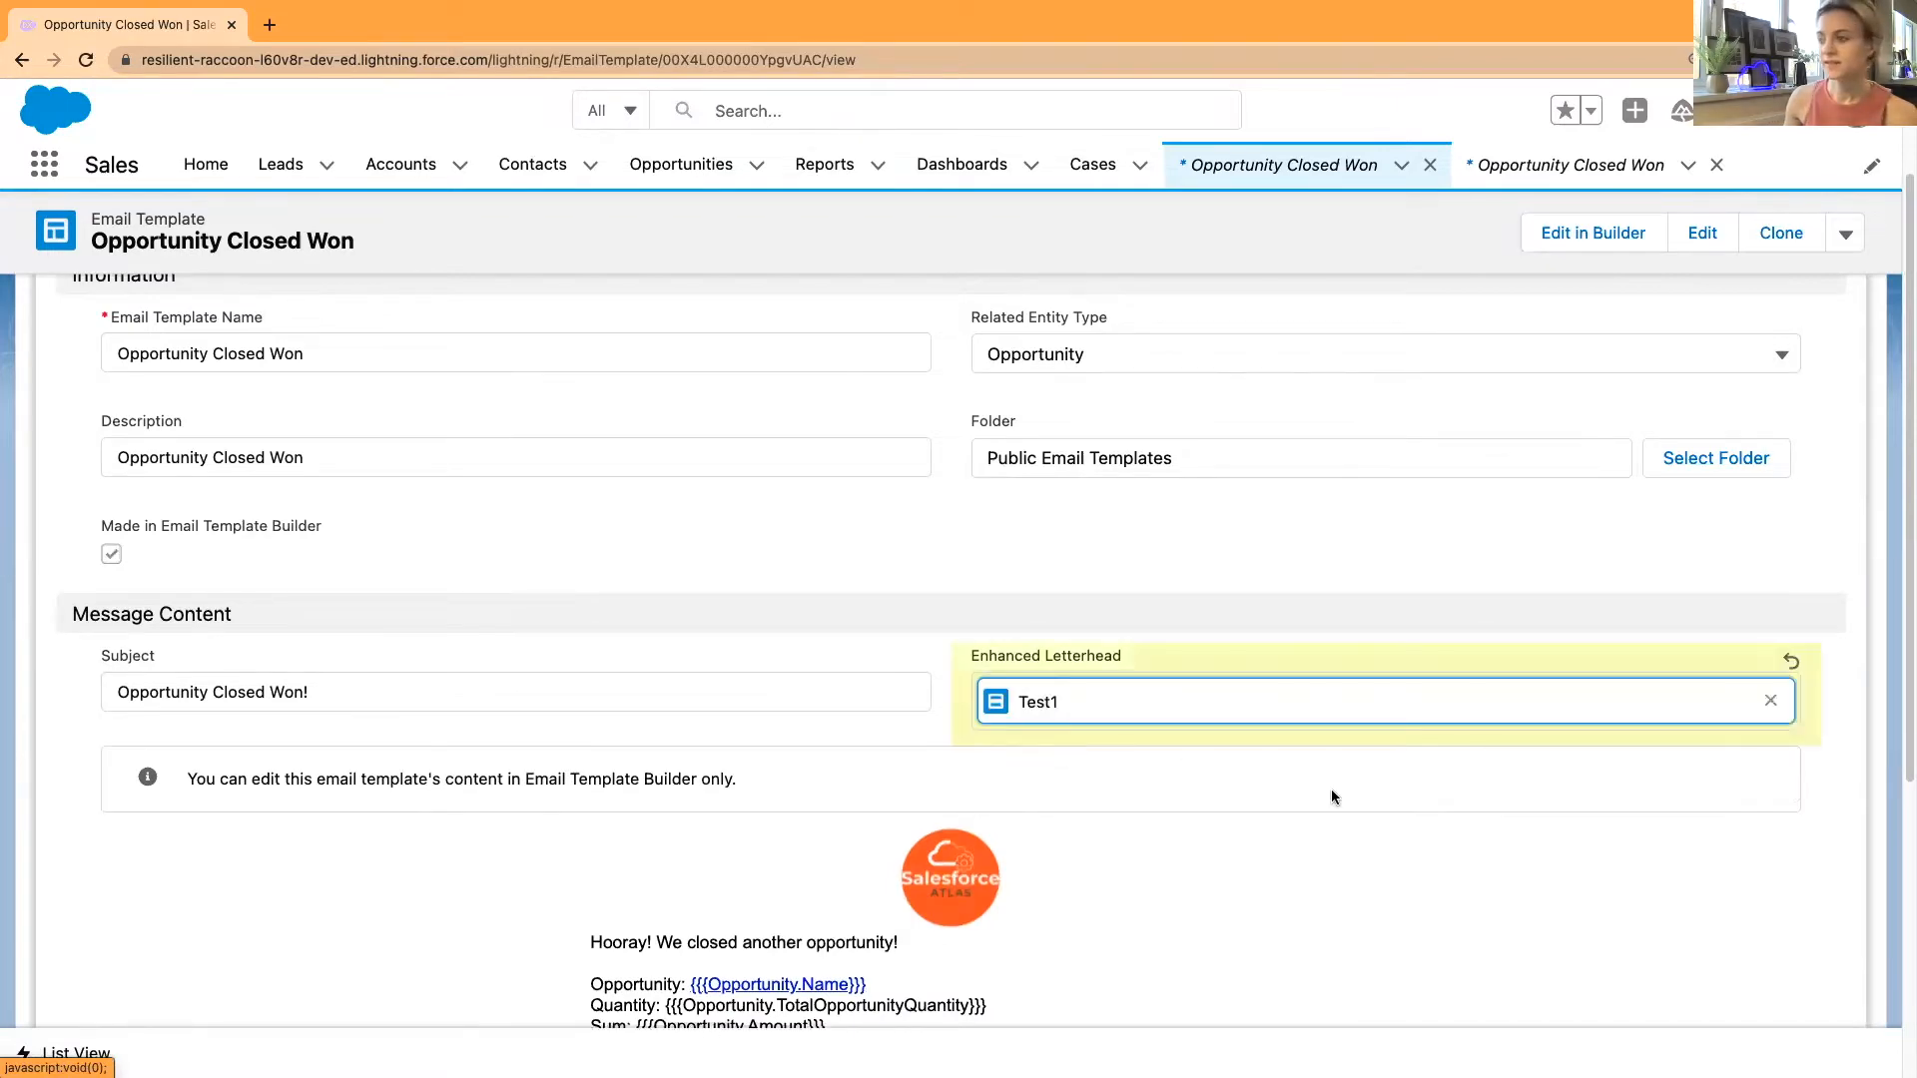
scroll(1331, 793, down, 3)
scroll(1329, 787, up, 2)
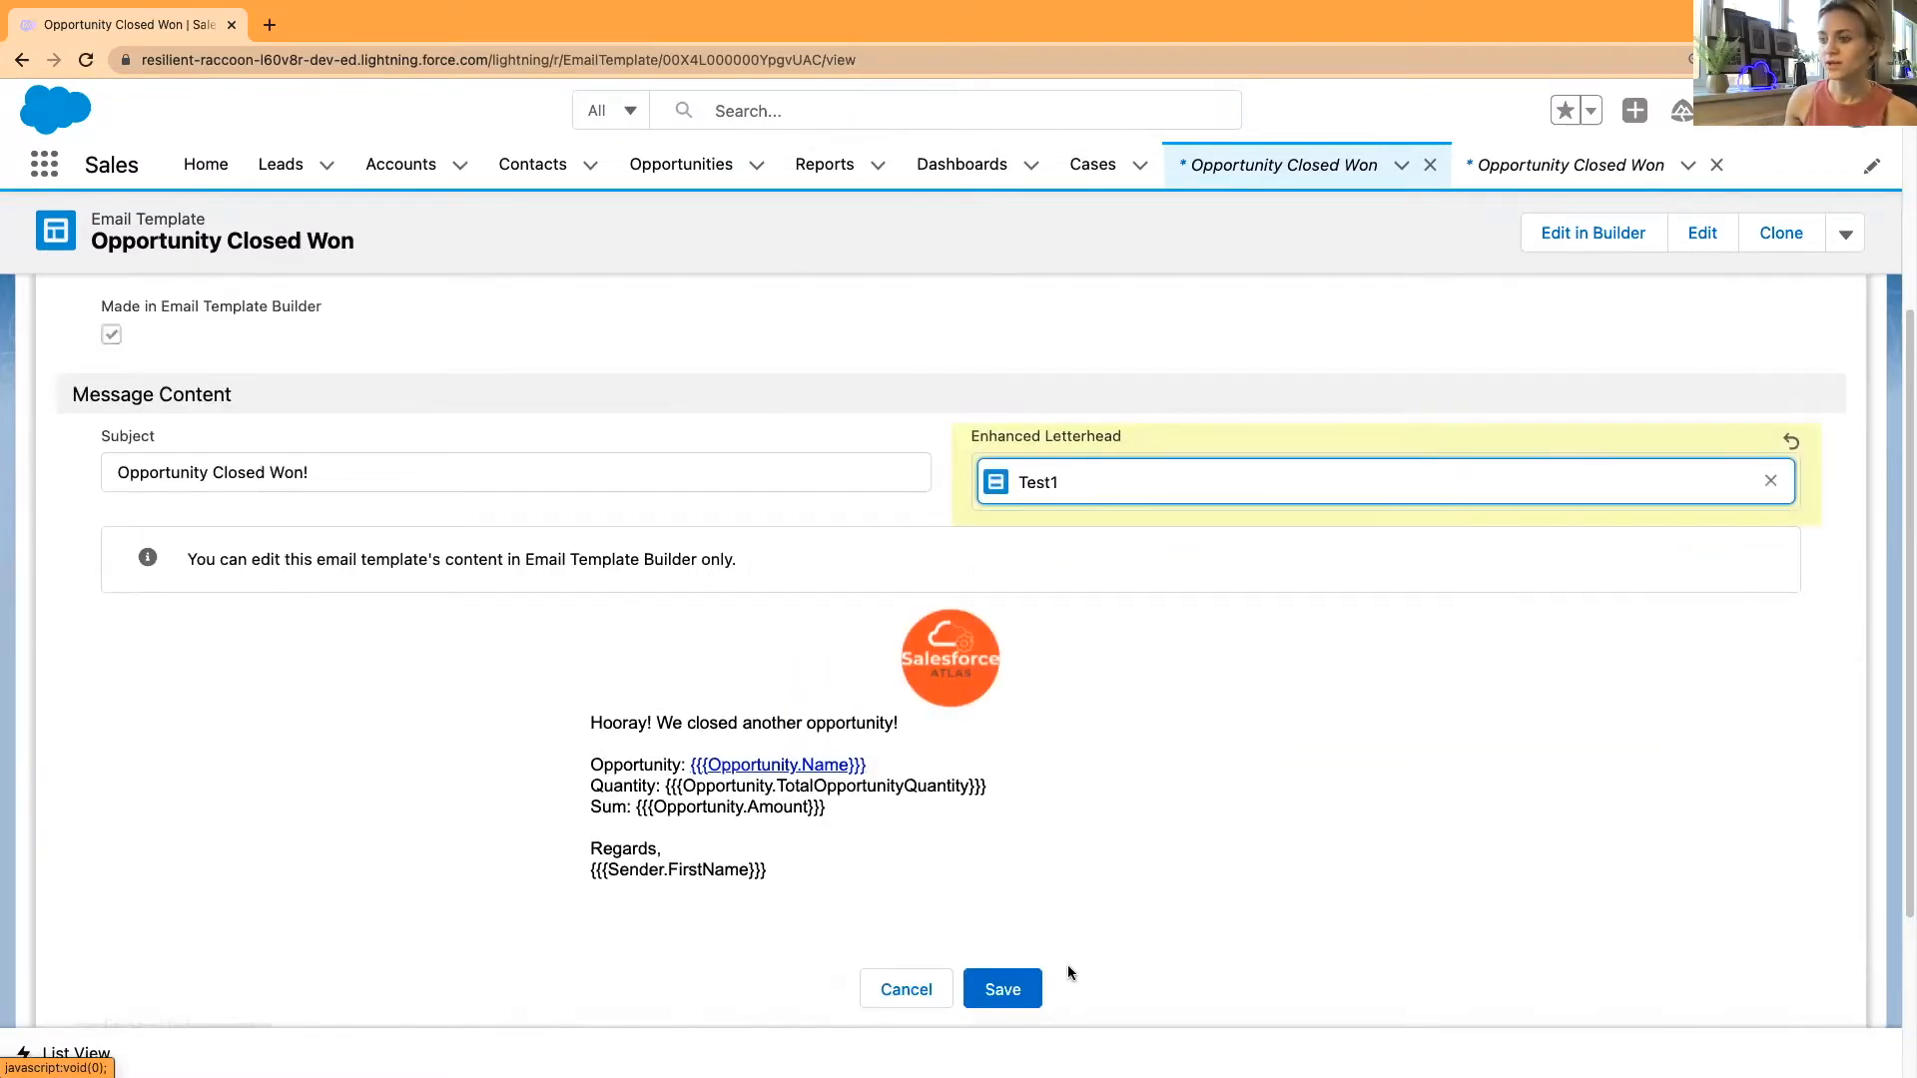
click(1015, 991)
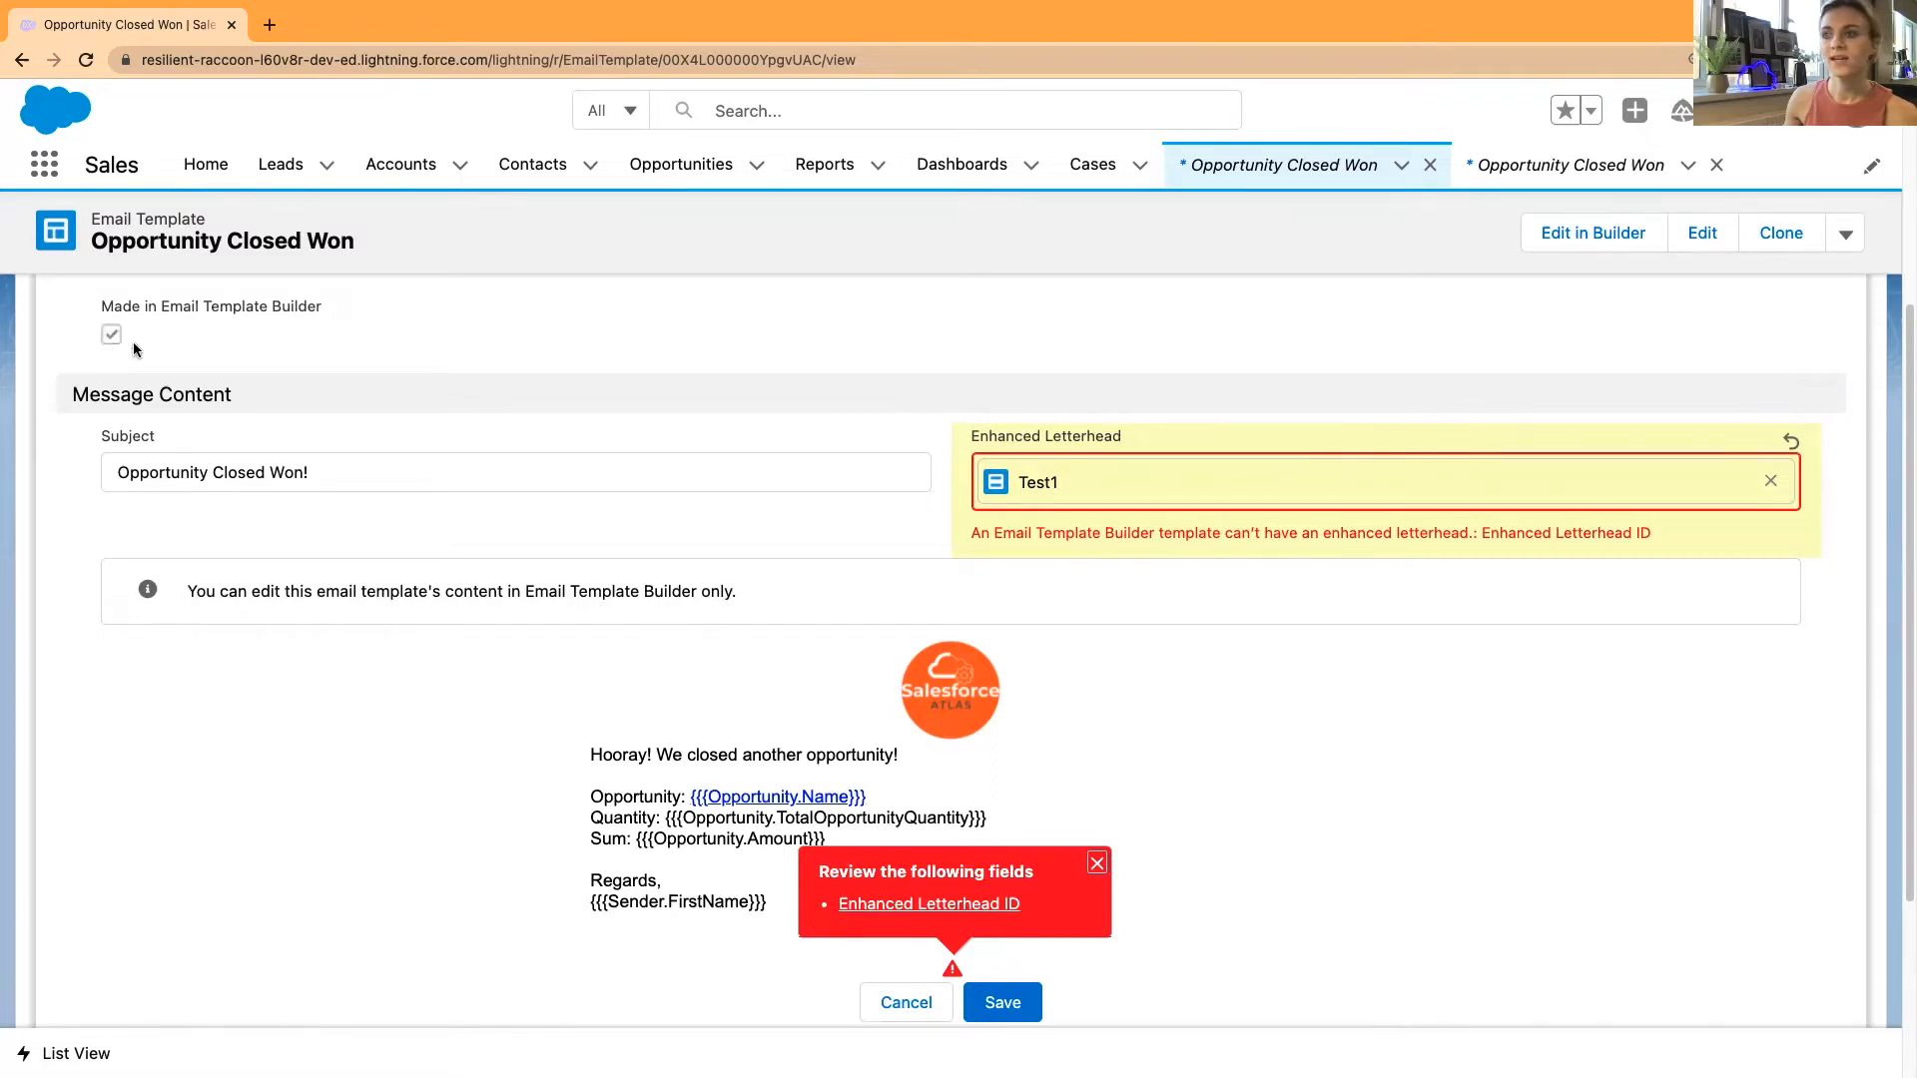
scroll(150, 367, up, 1)
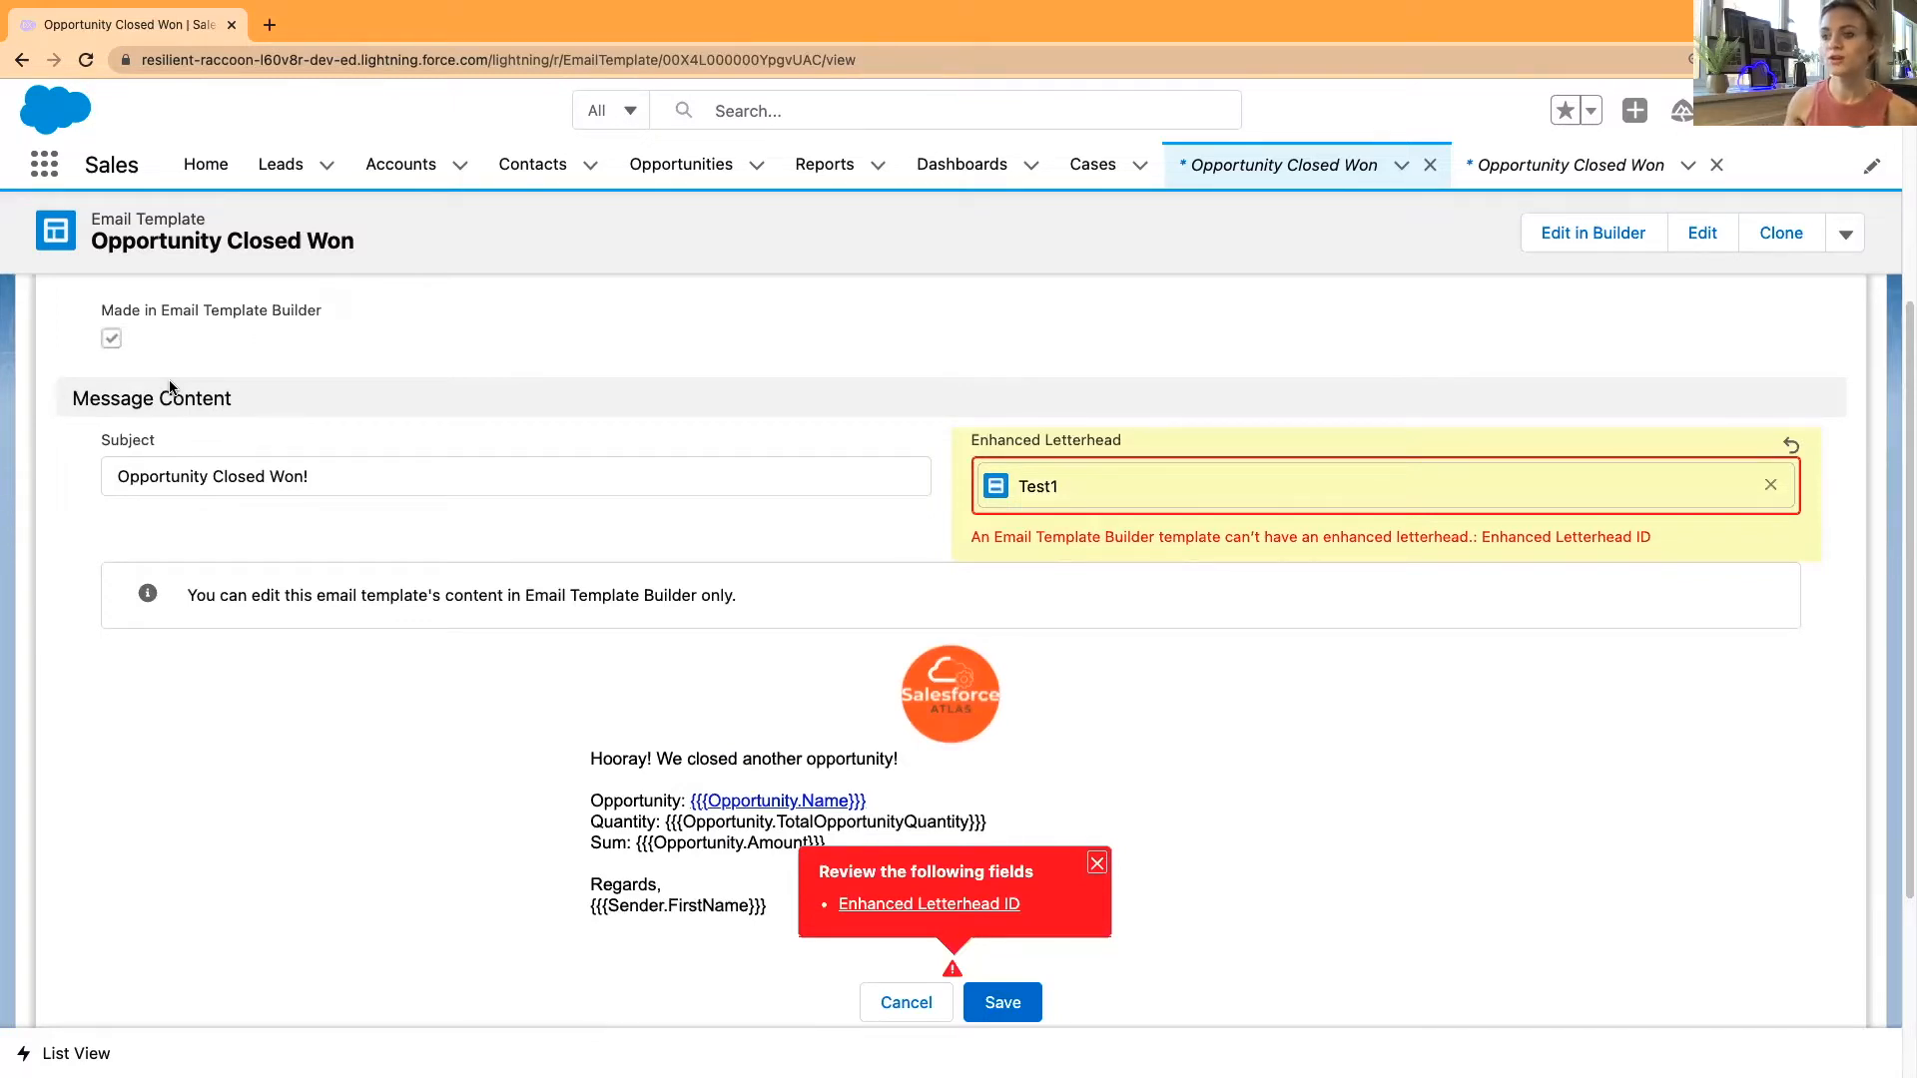
scroll(374, 479, up, 3)
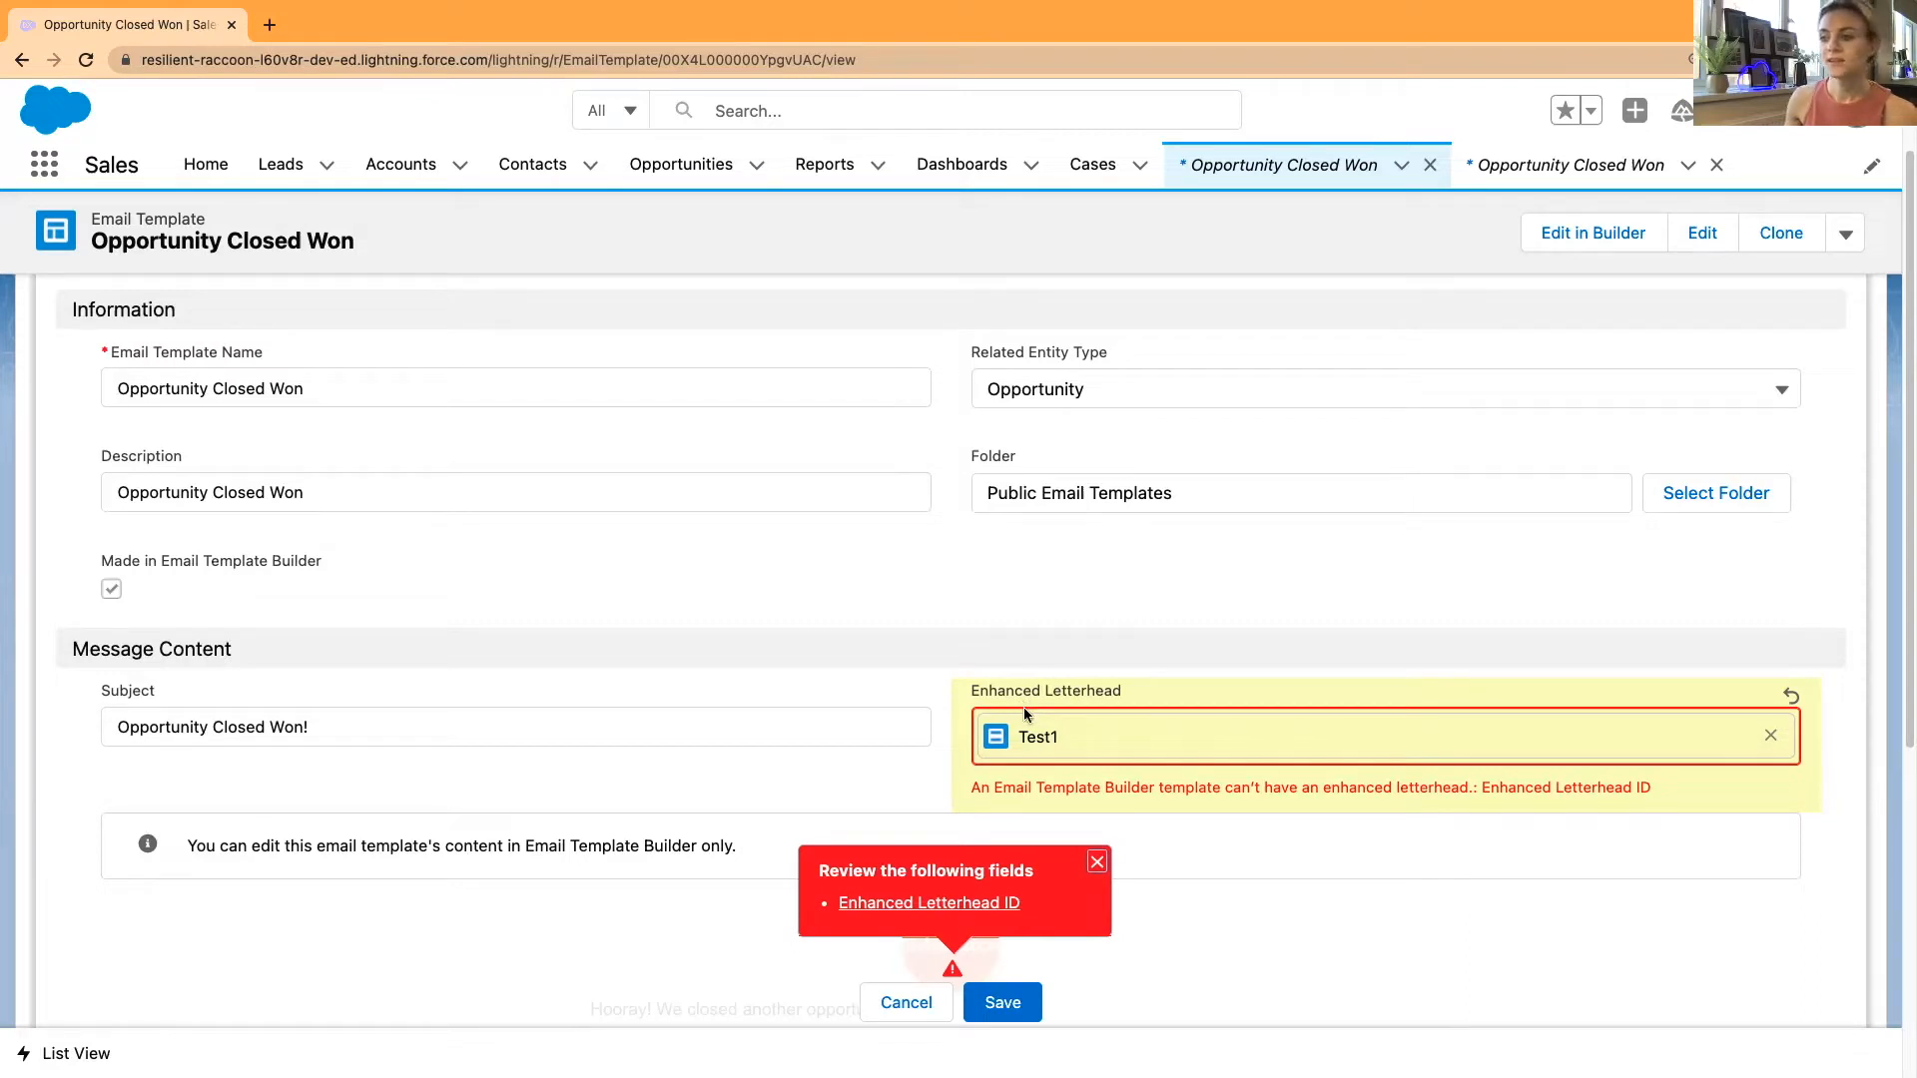
scroll(1023, 708, up, 3)
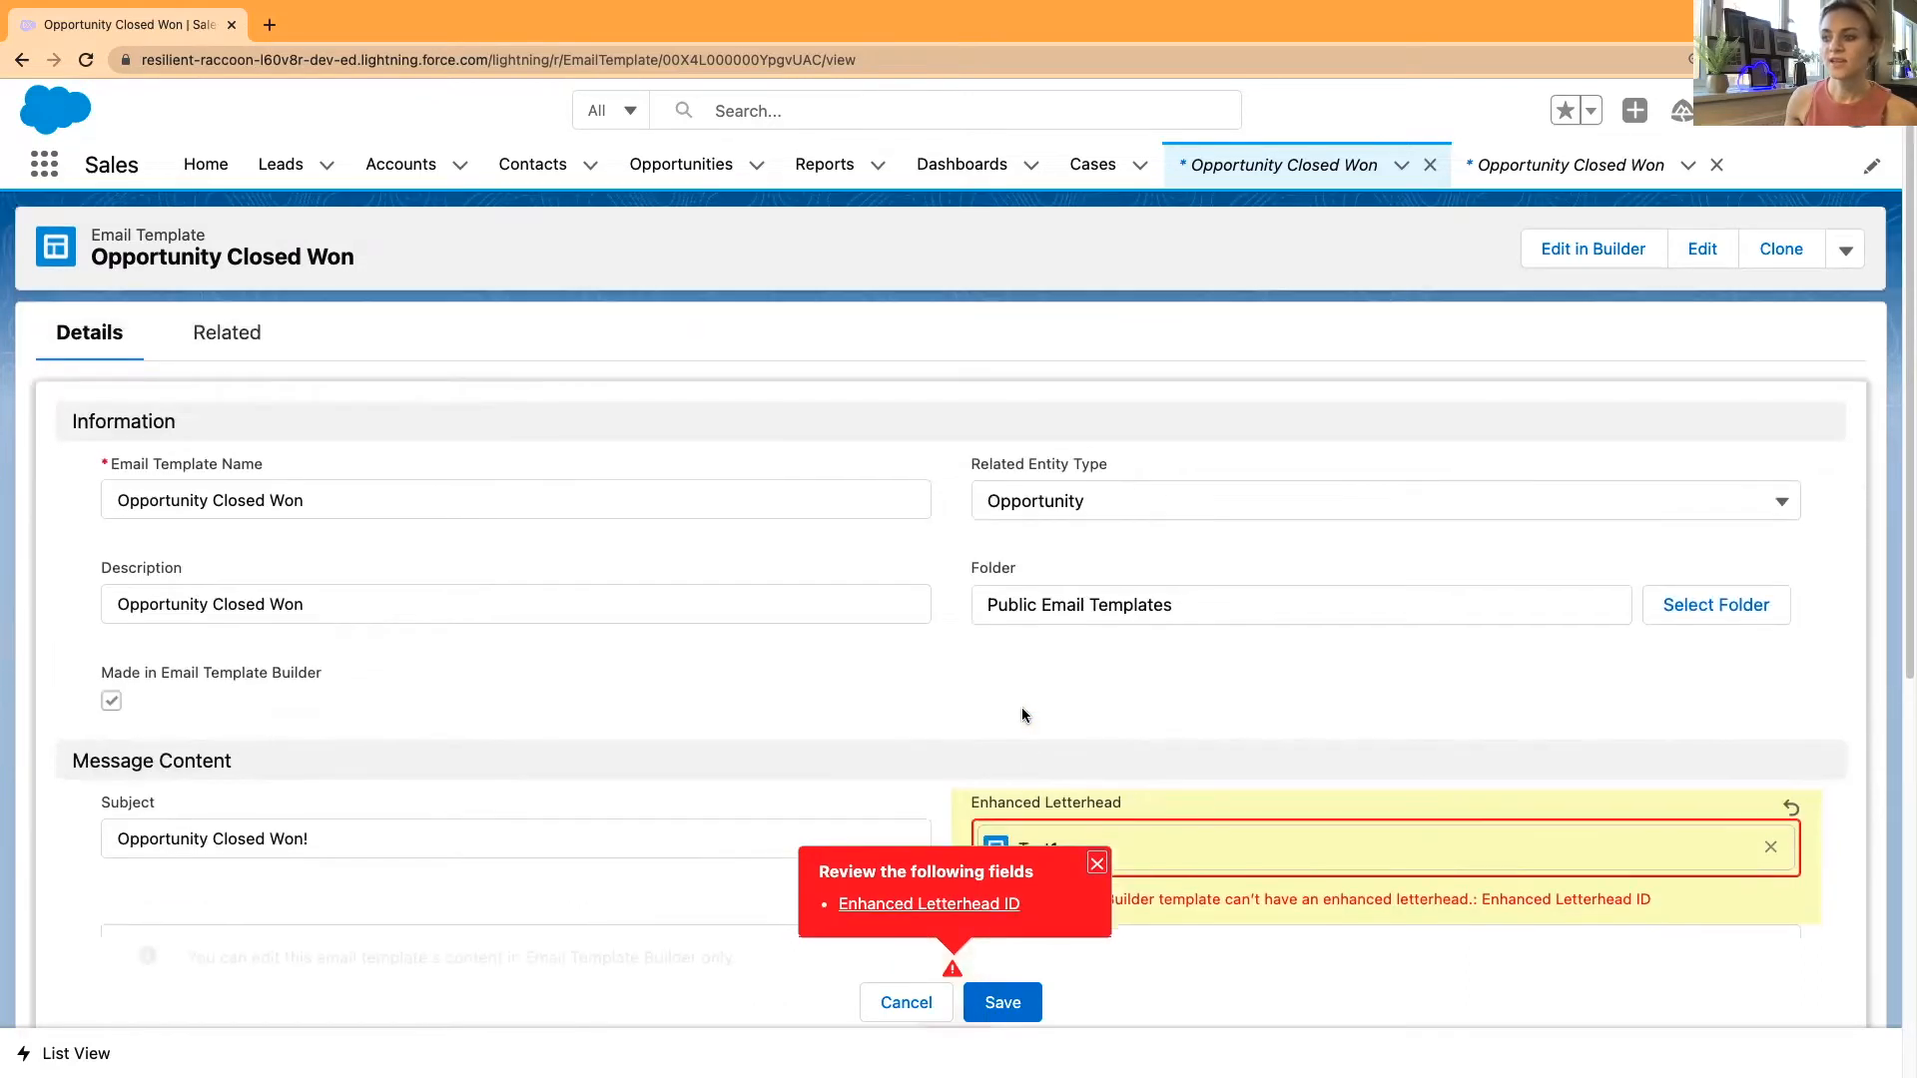
scroll(1048, 690, down, 5)
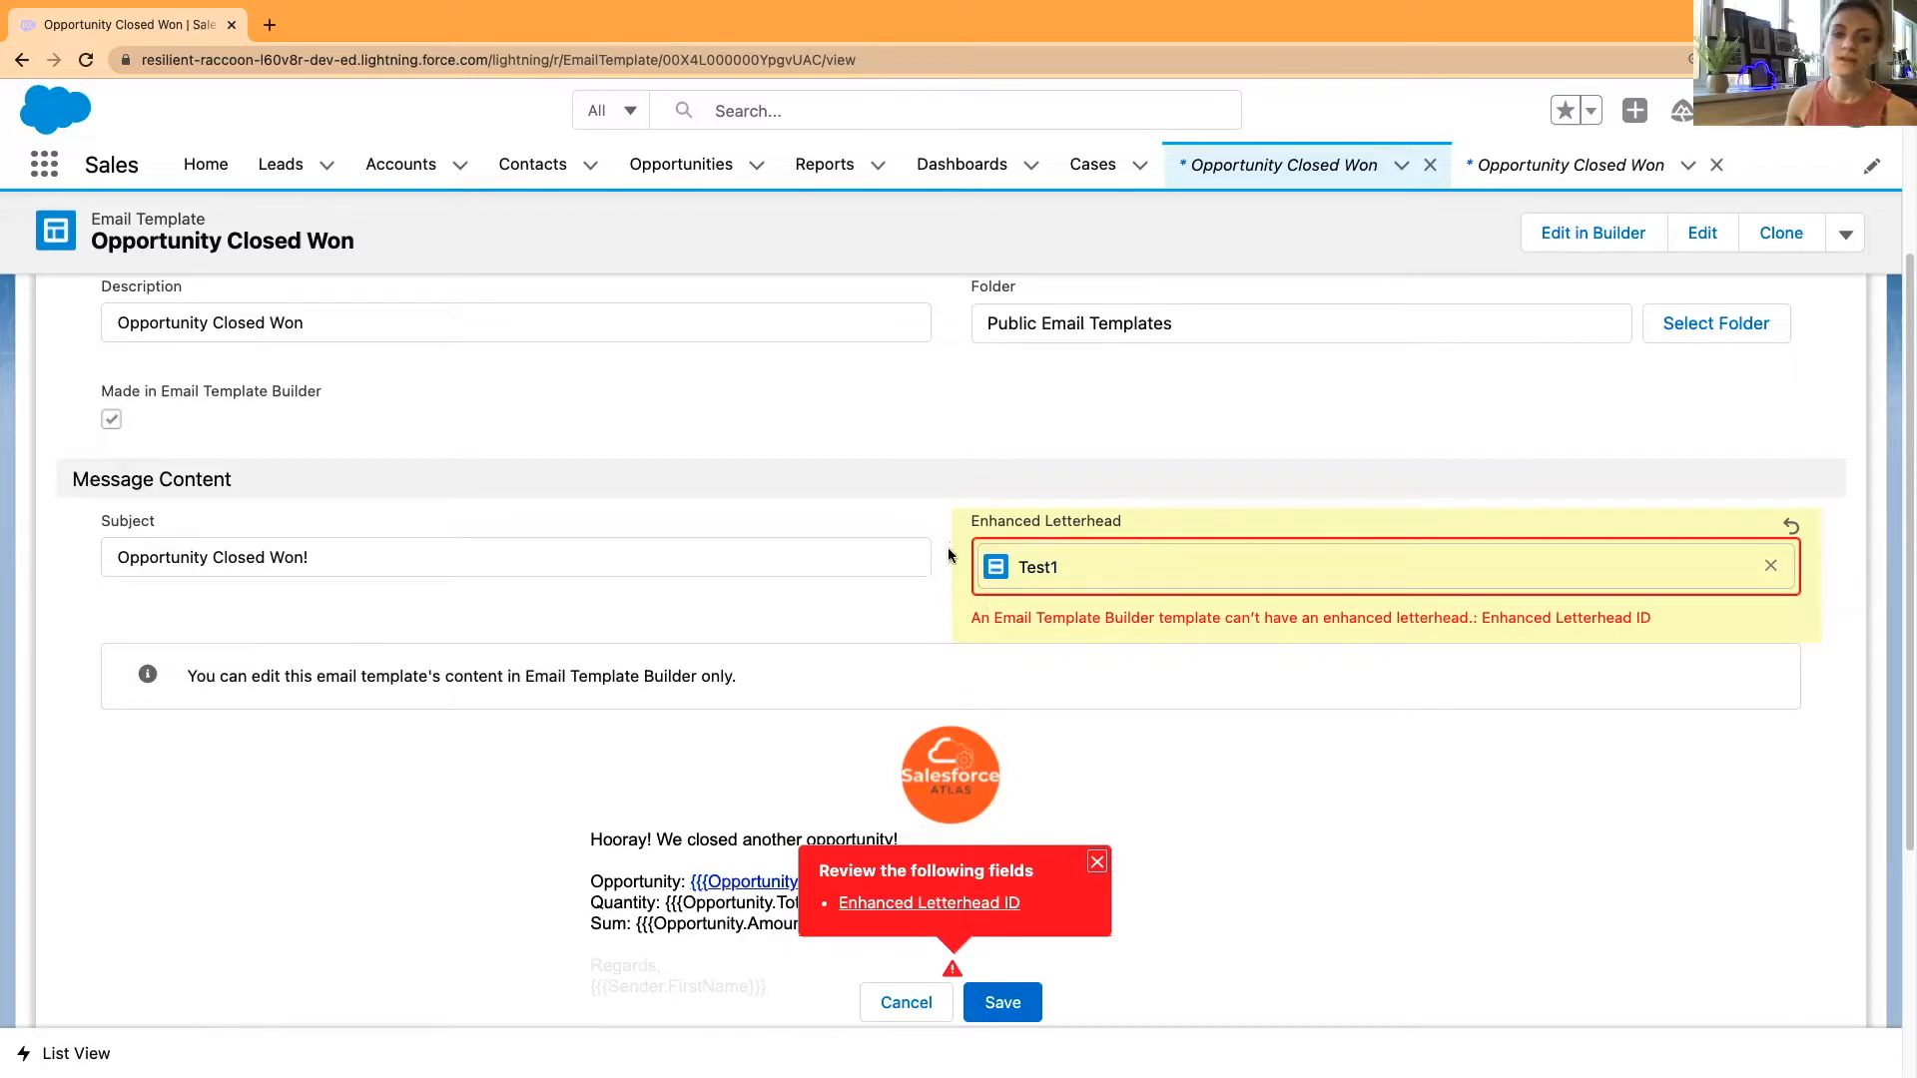
scroll(594, 616, down, 3)
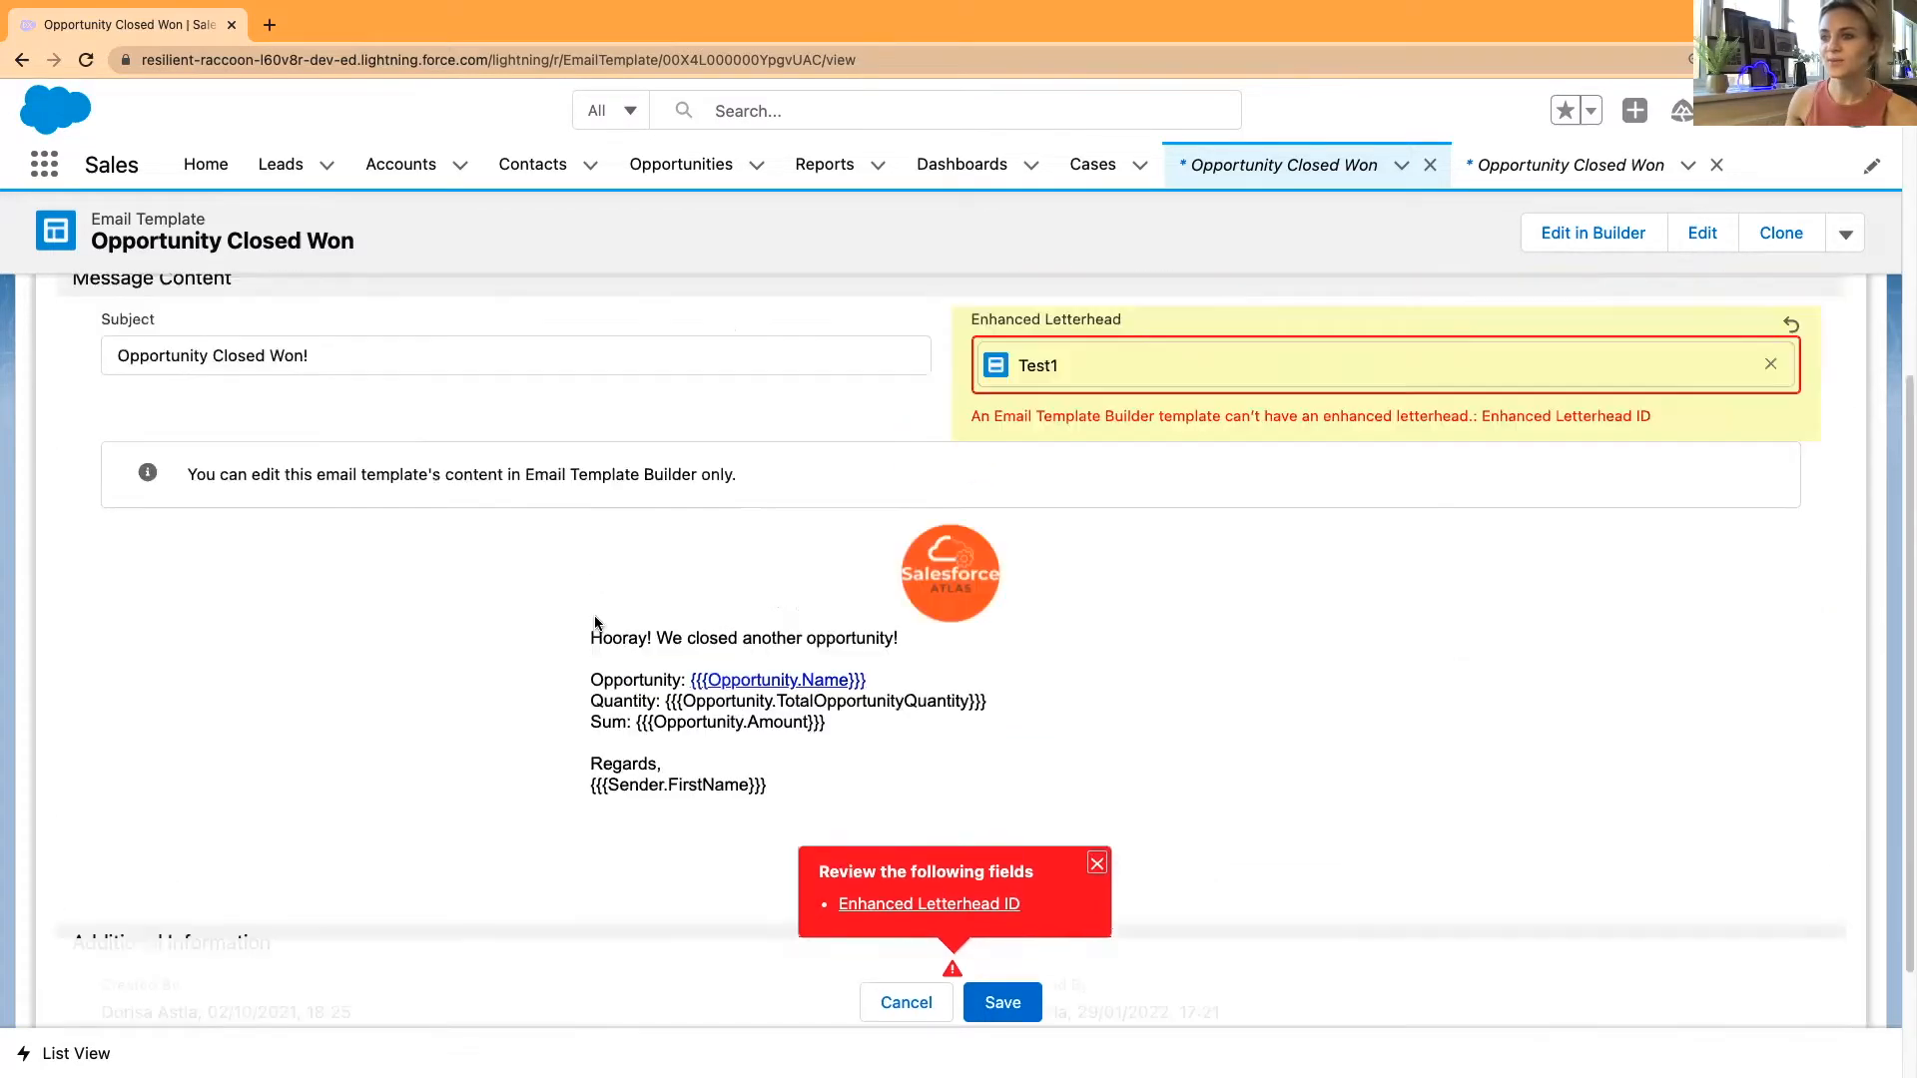
scroll(595, 622, up, 4)
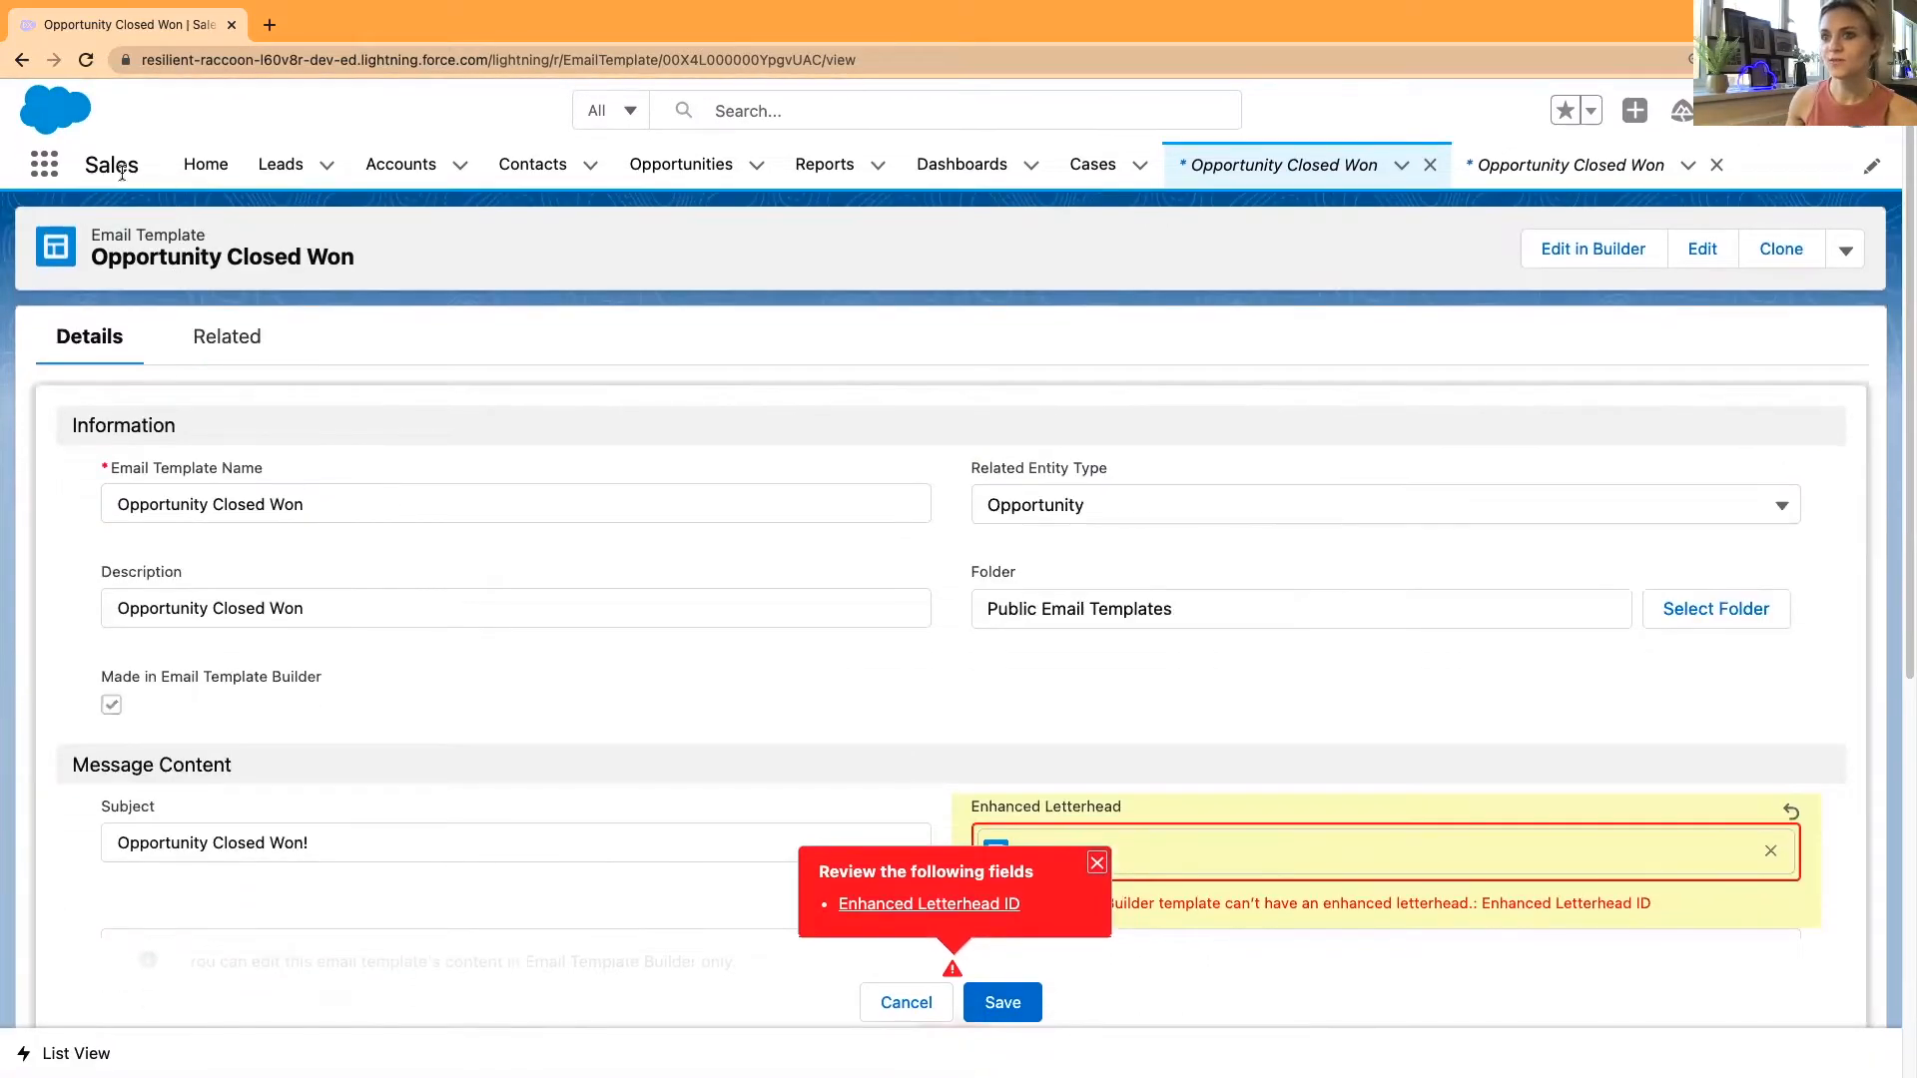
click(39, 167)
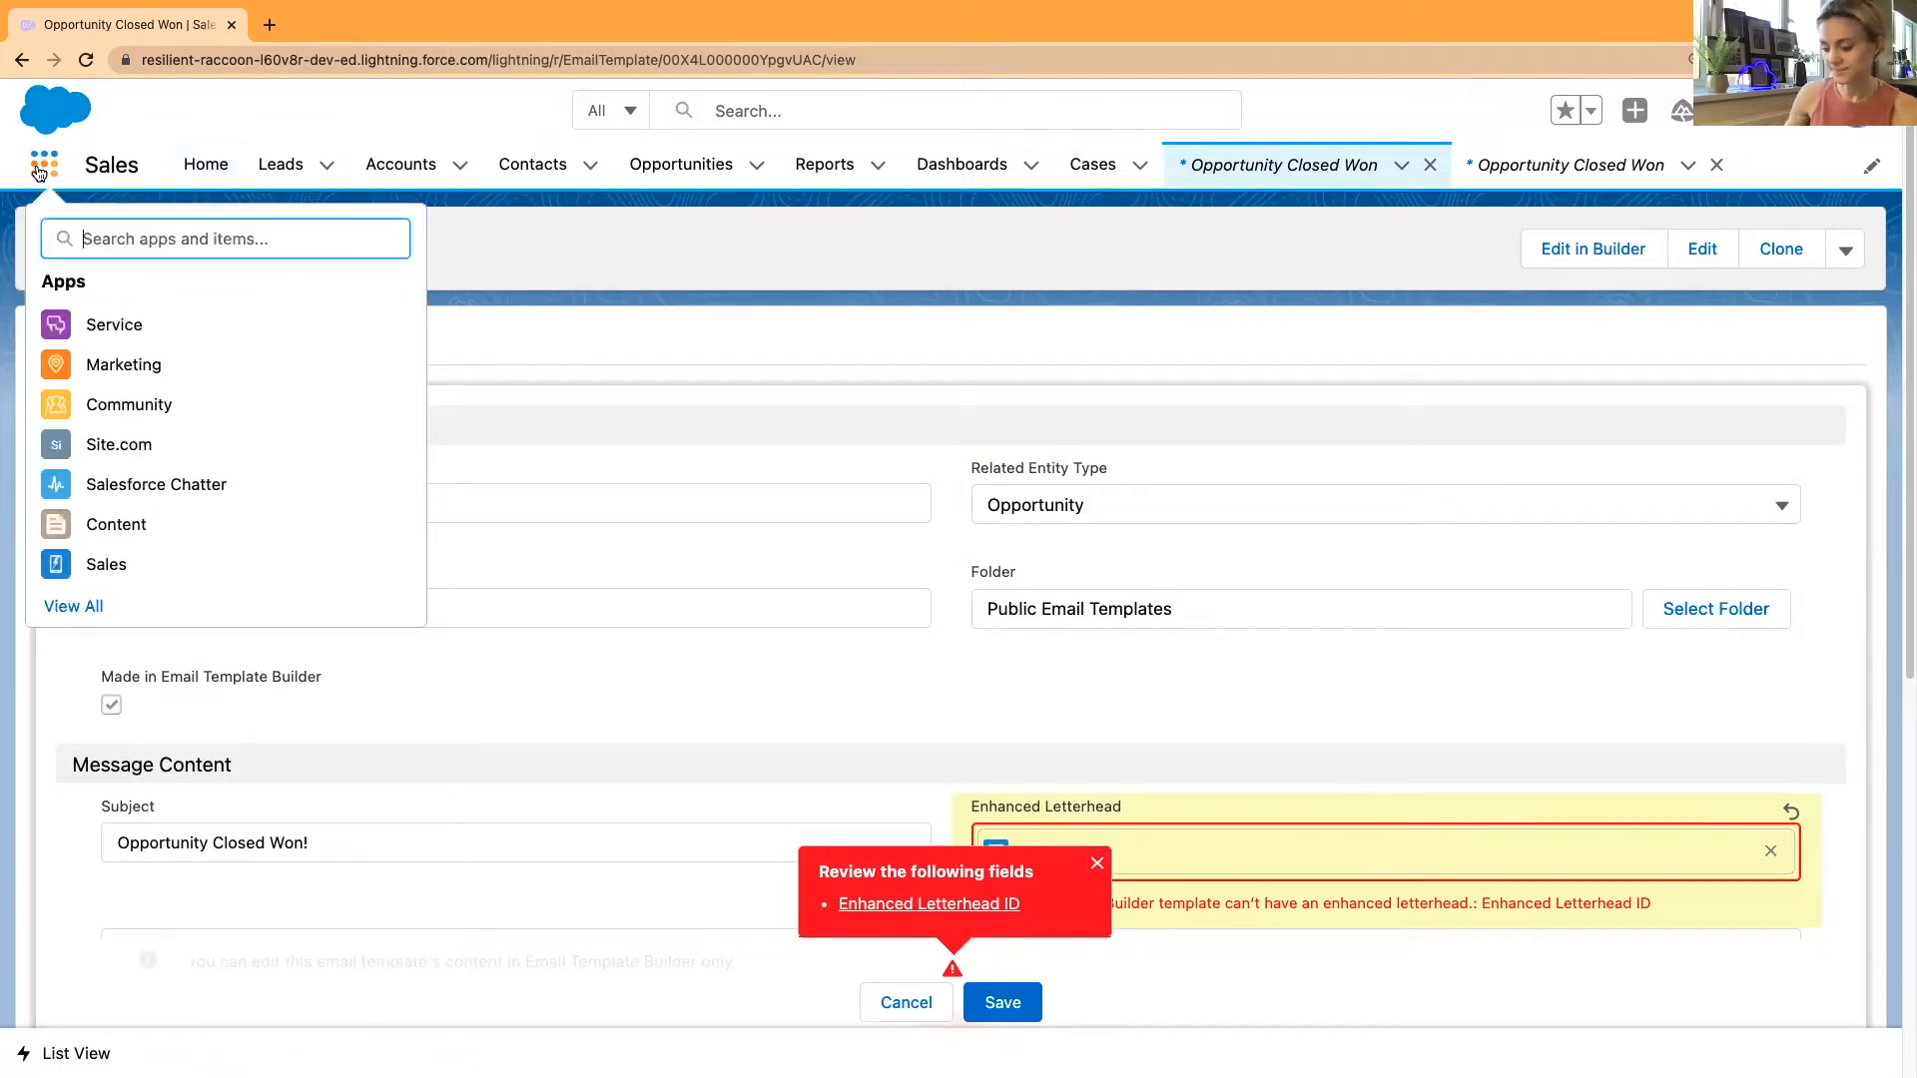
text(letter)
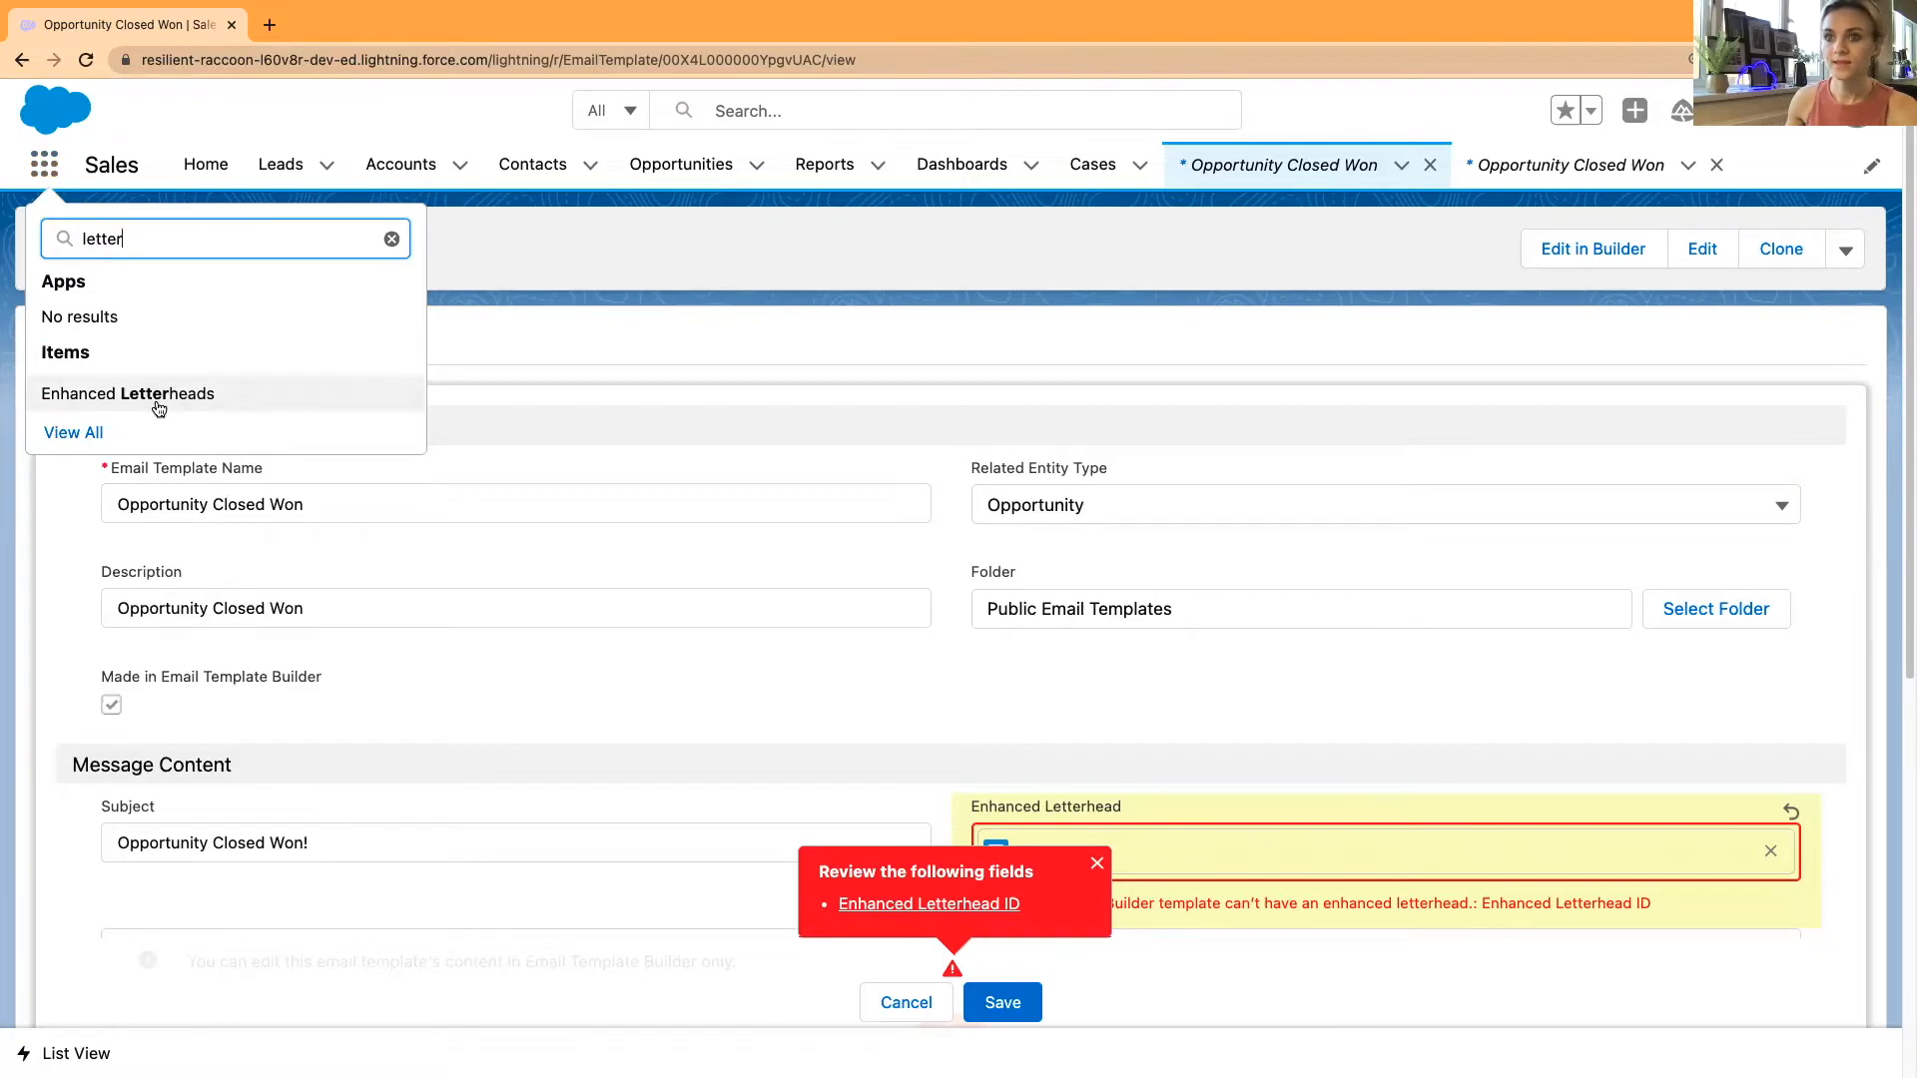
Discard the edits, go to Enhanced Letterheads and start a new letterhead named Test2
click(158, 397)
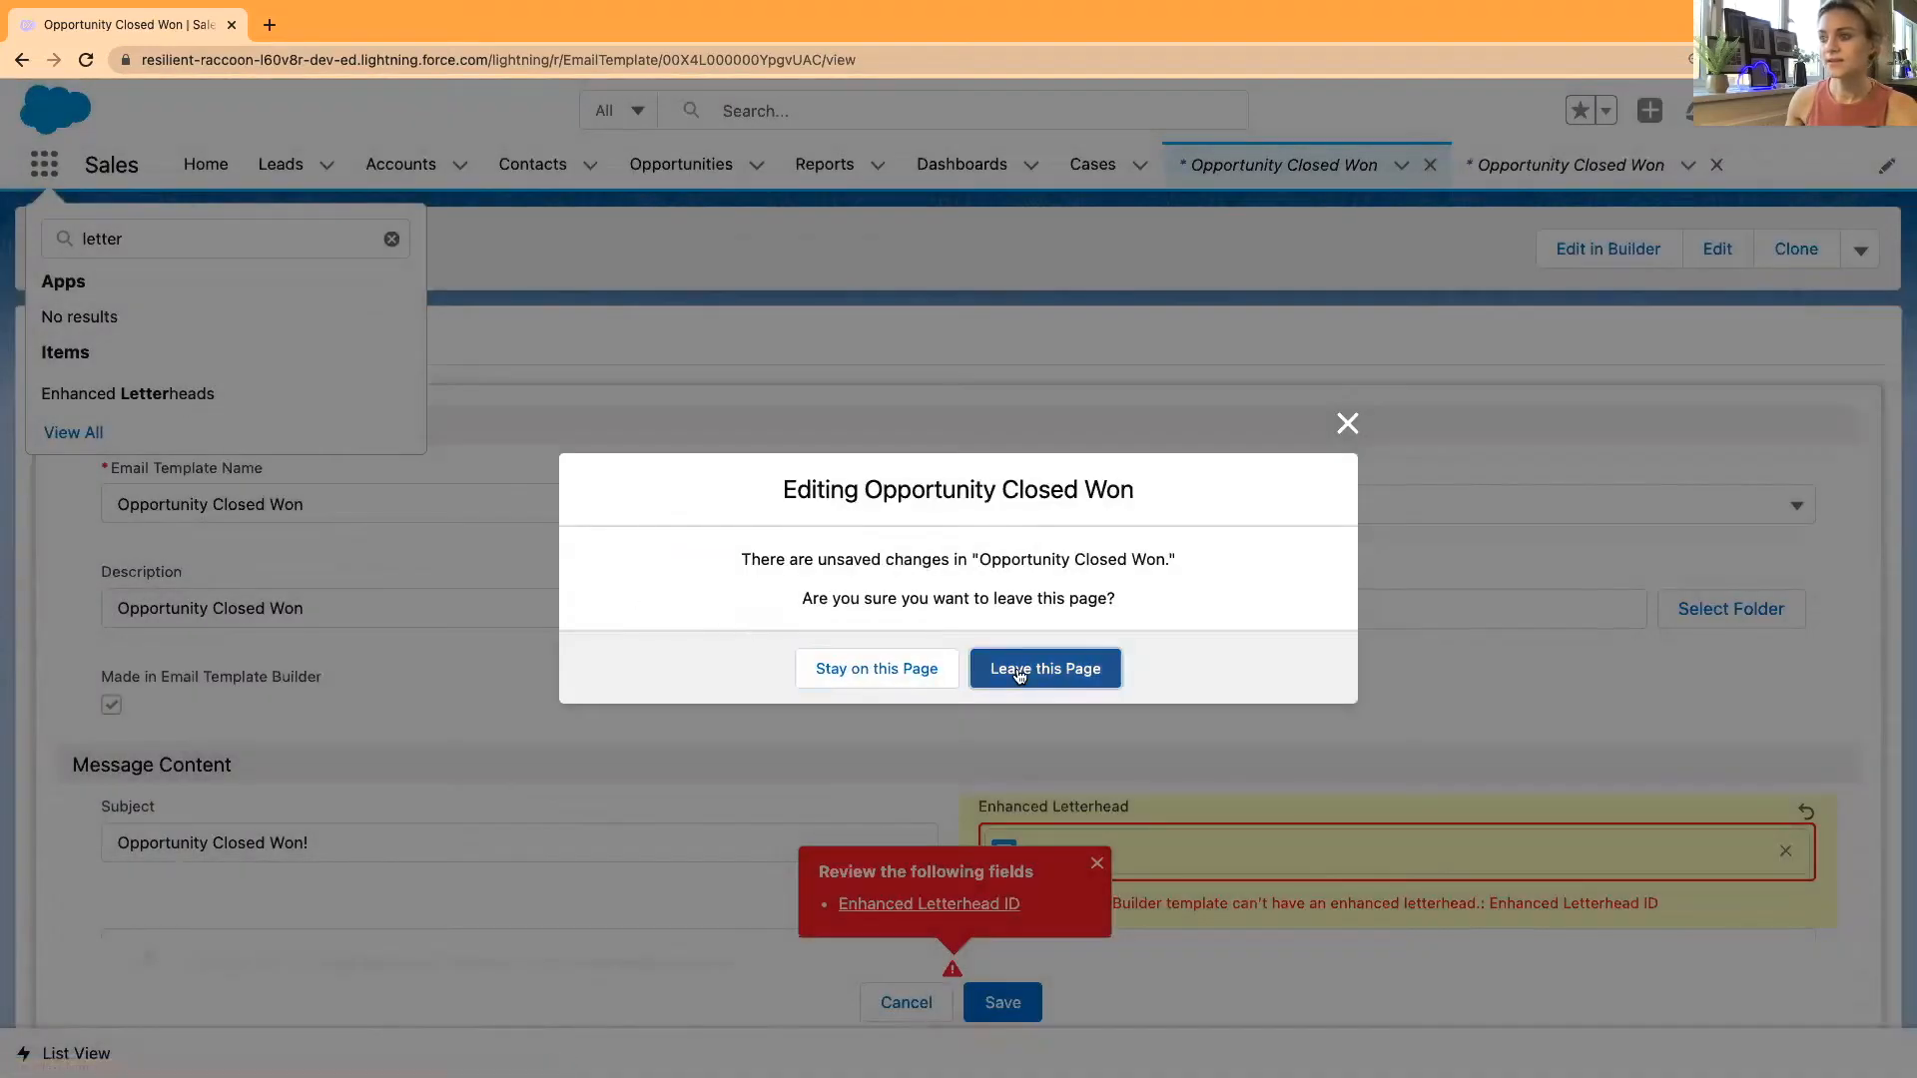
click(1018, 674)
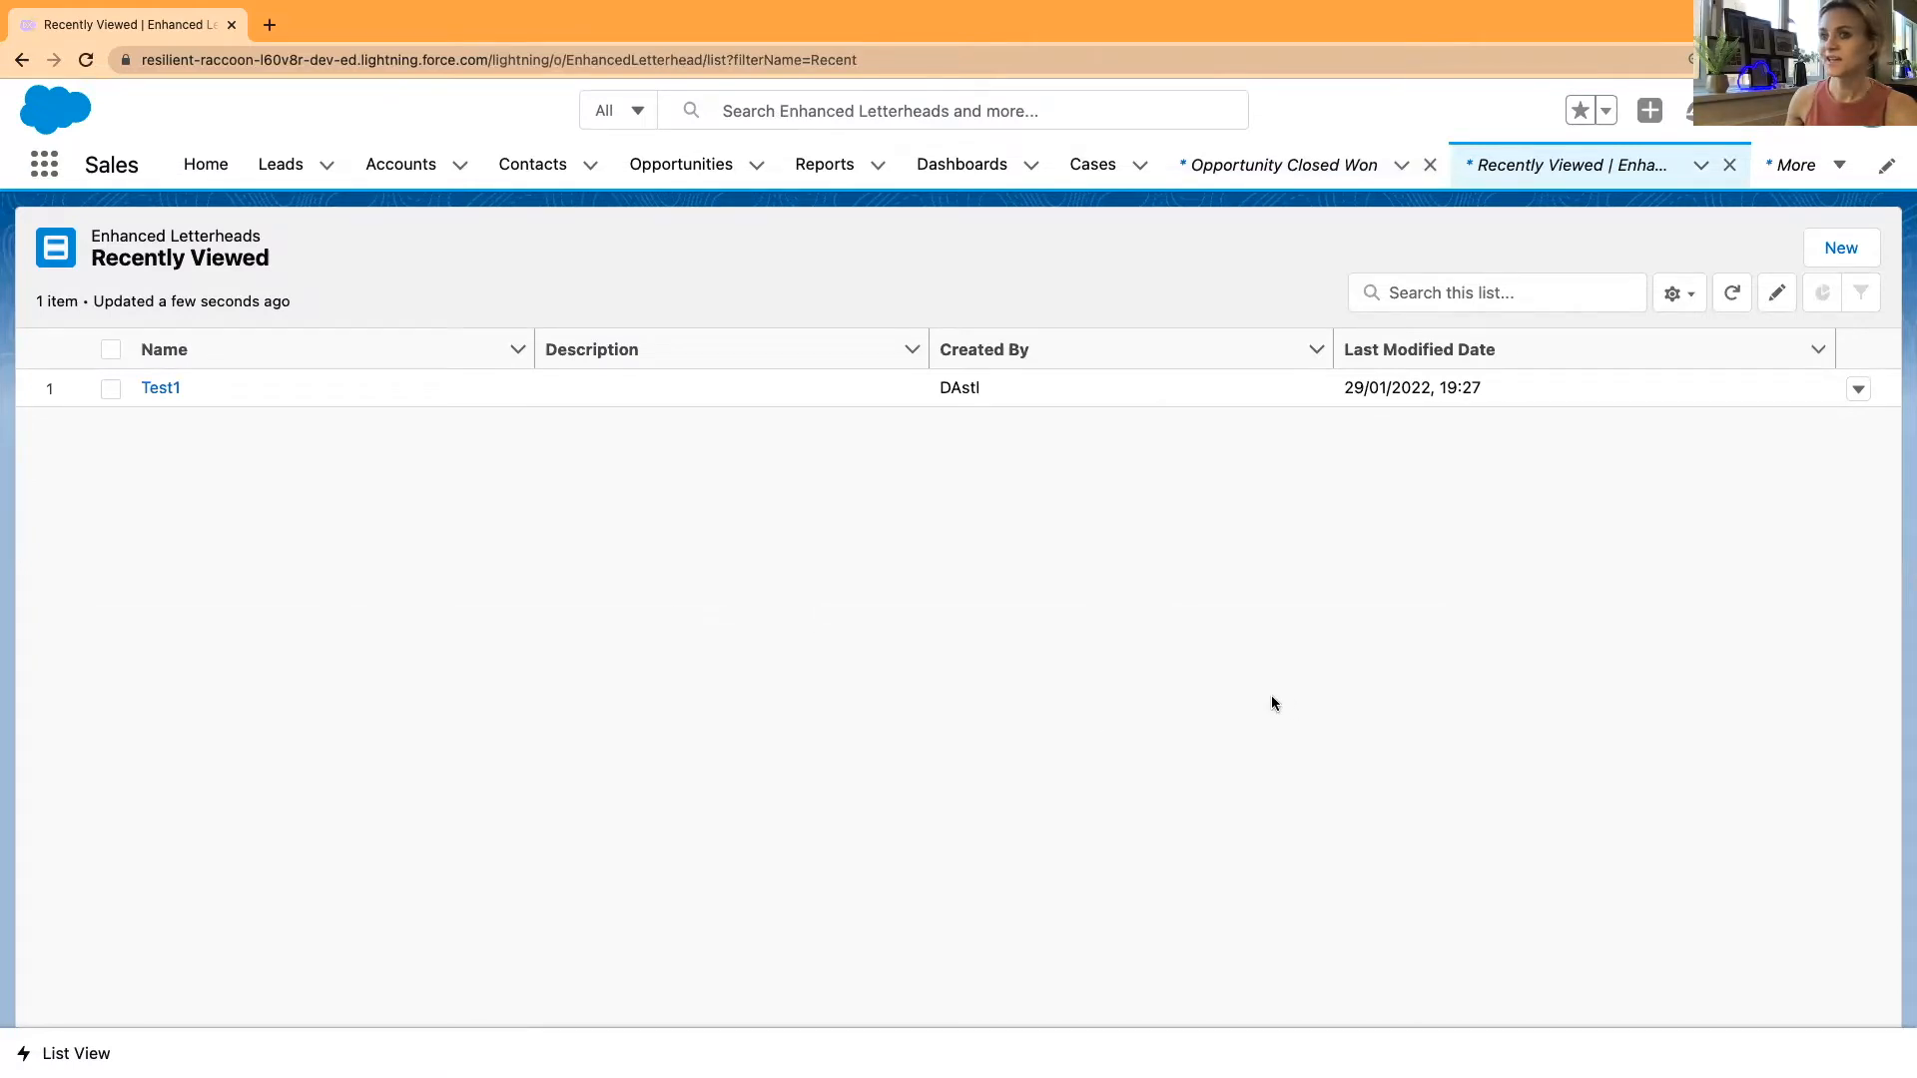
click(1842, 251)
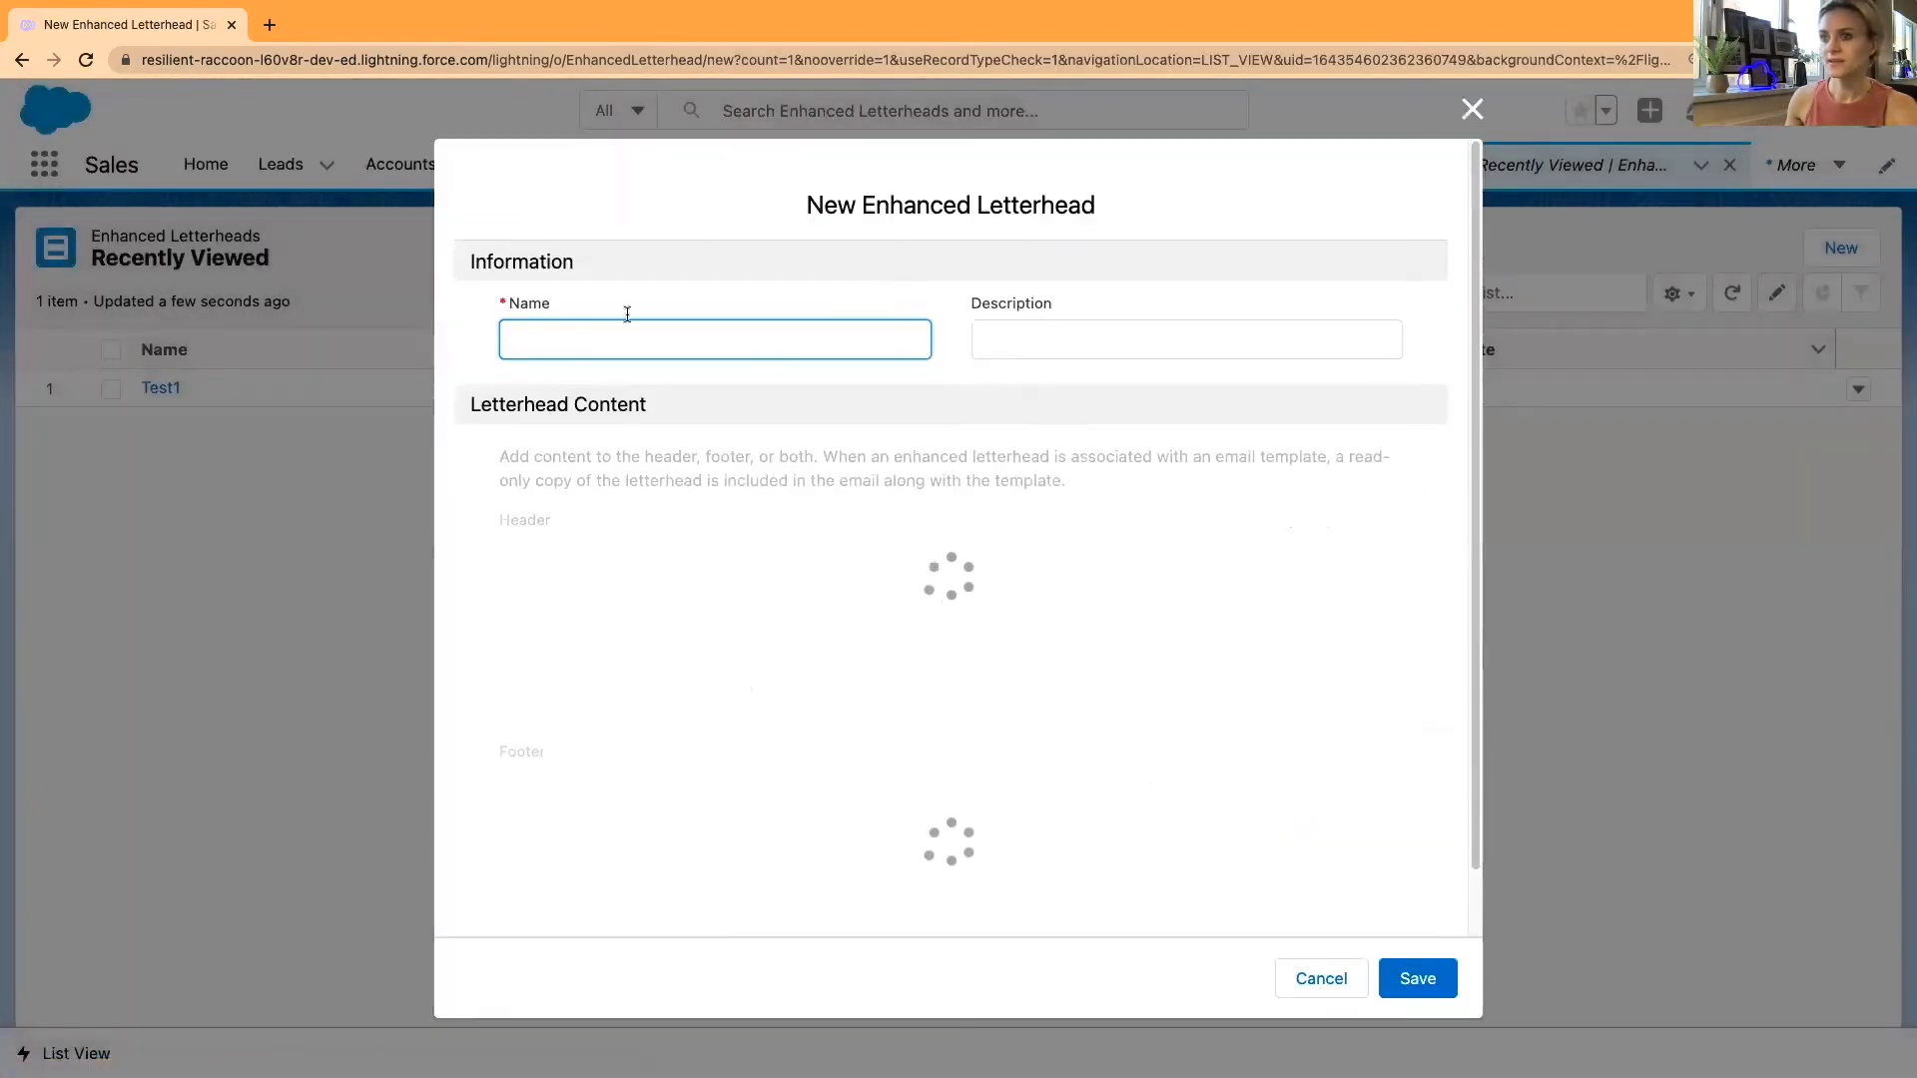
text(Tes)
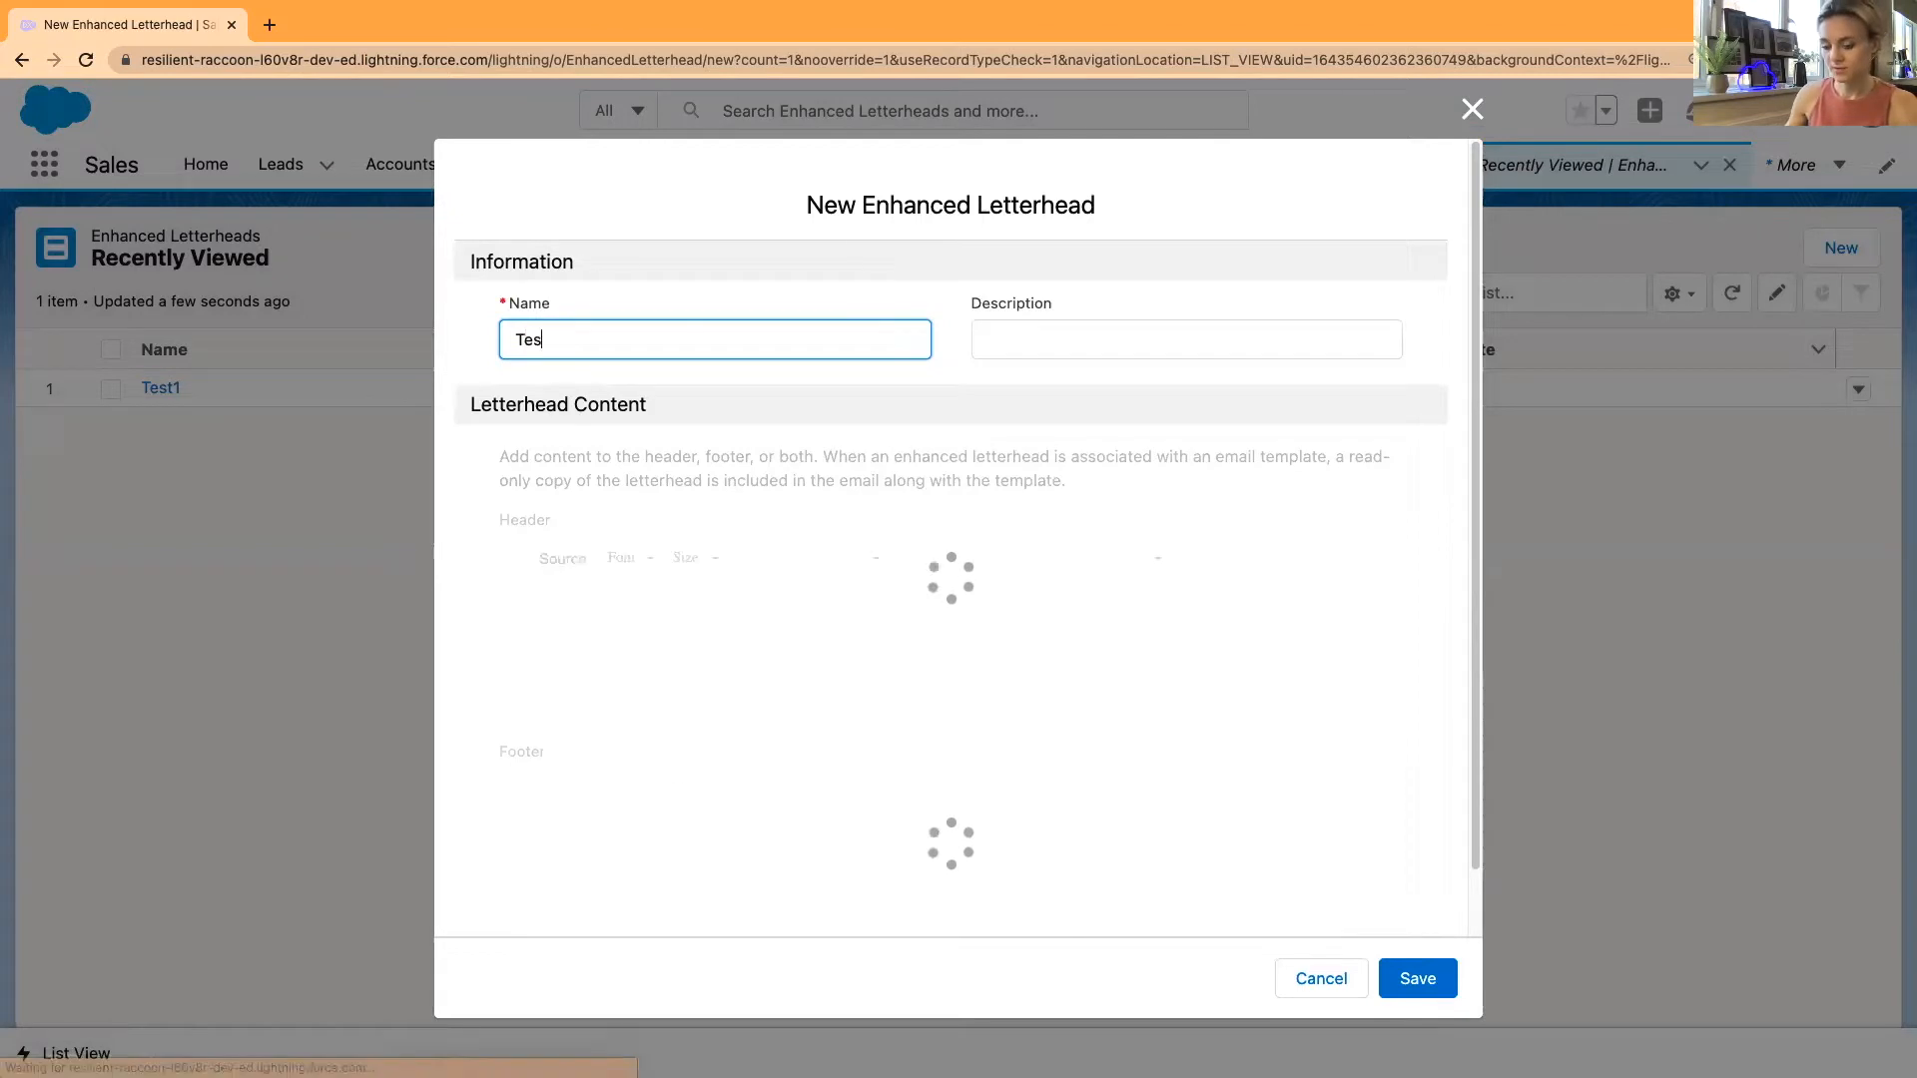
text(t2)
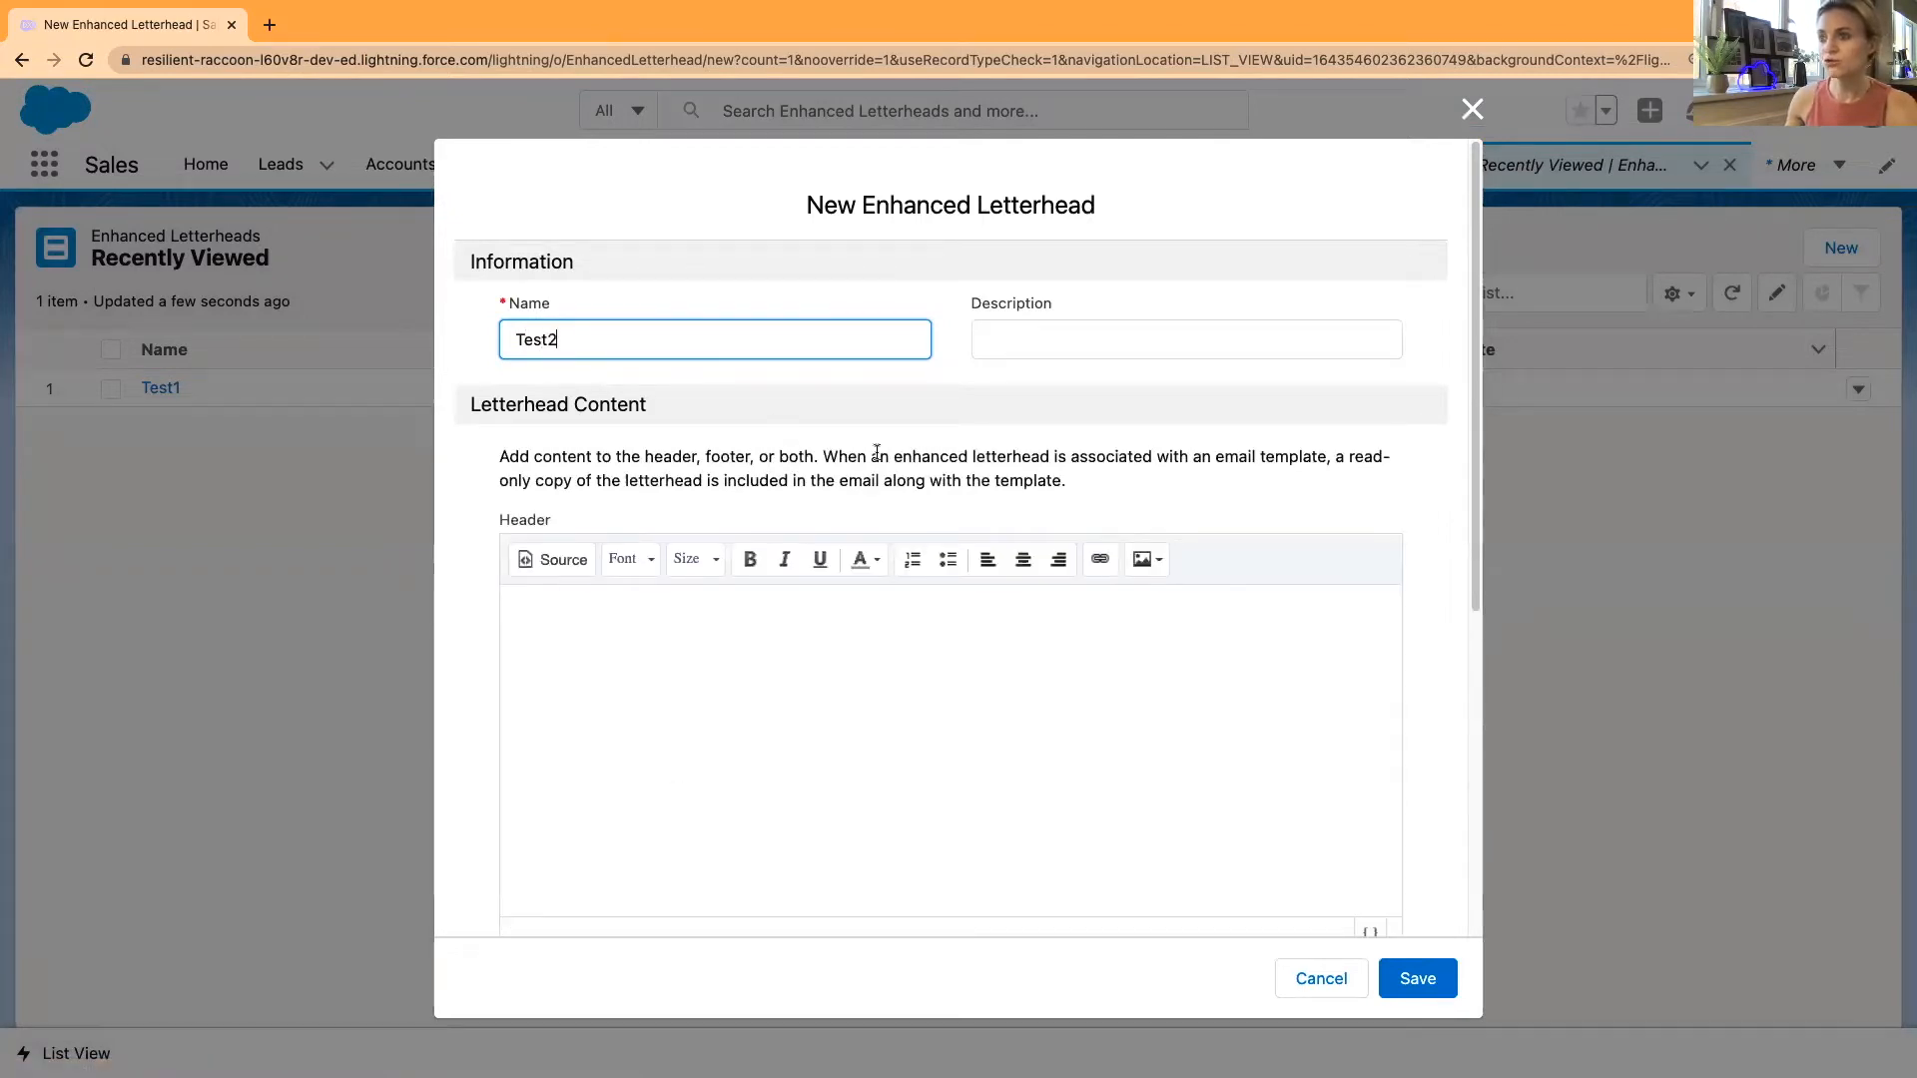
scroll(1061, 587, down, 1)
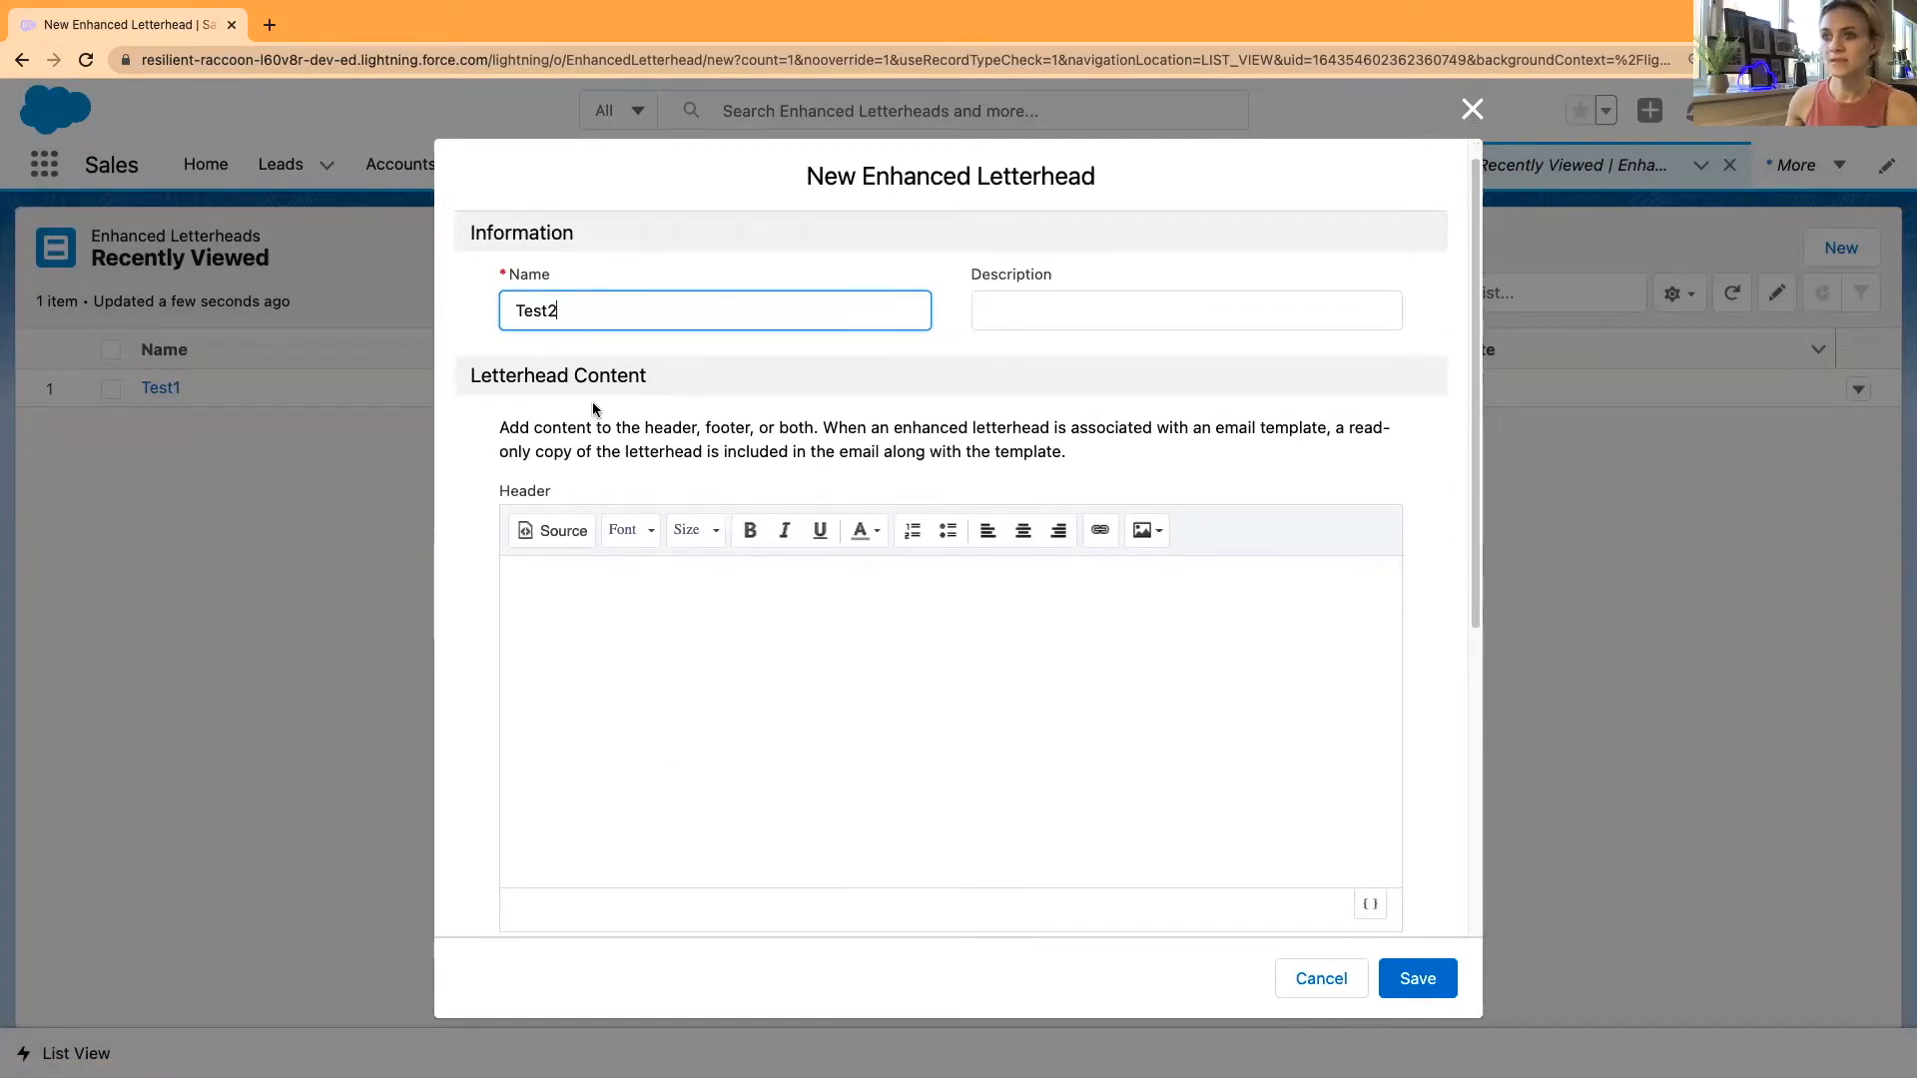
scroll(606, 572, down, 1)
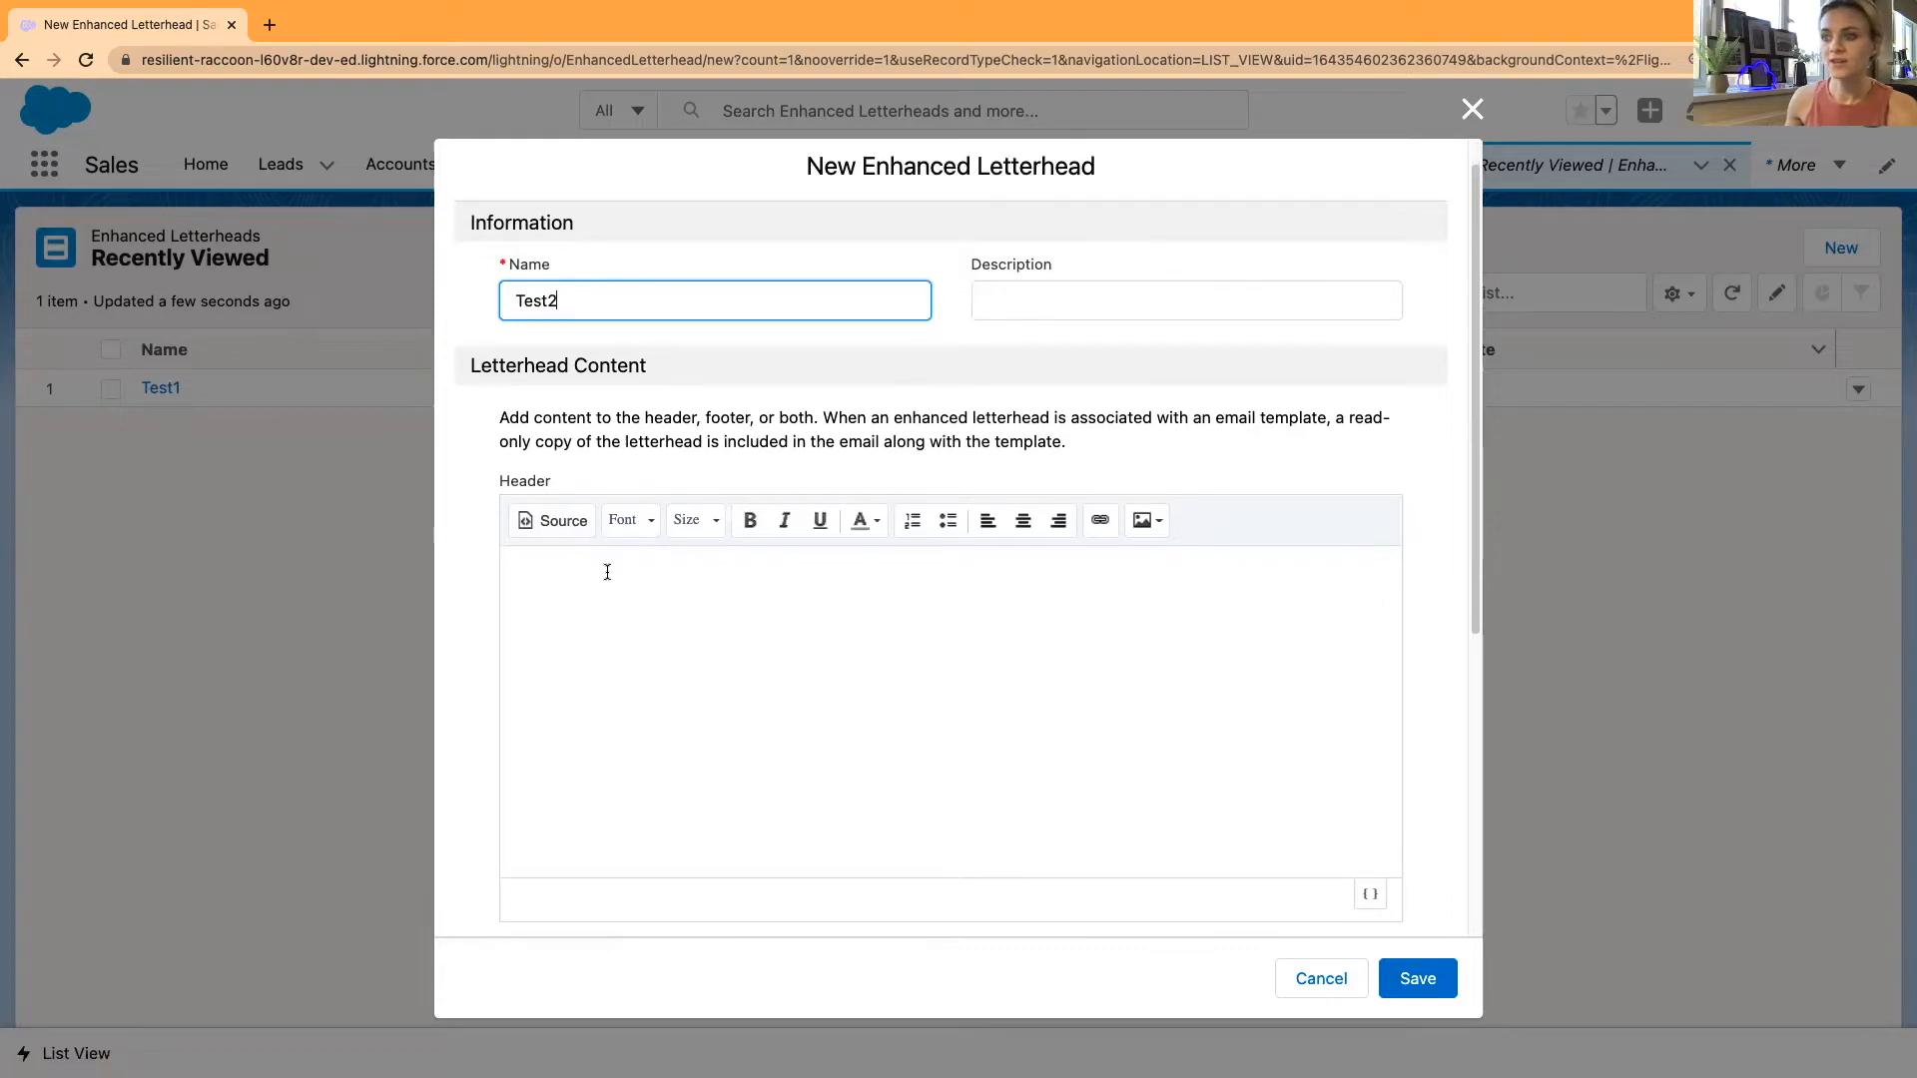
scroll(607, 573, down, 5)
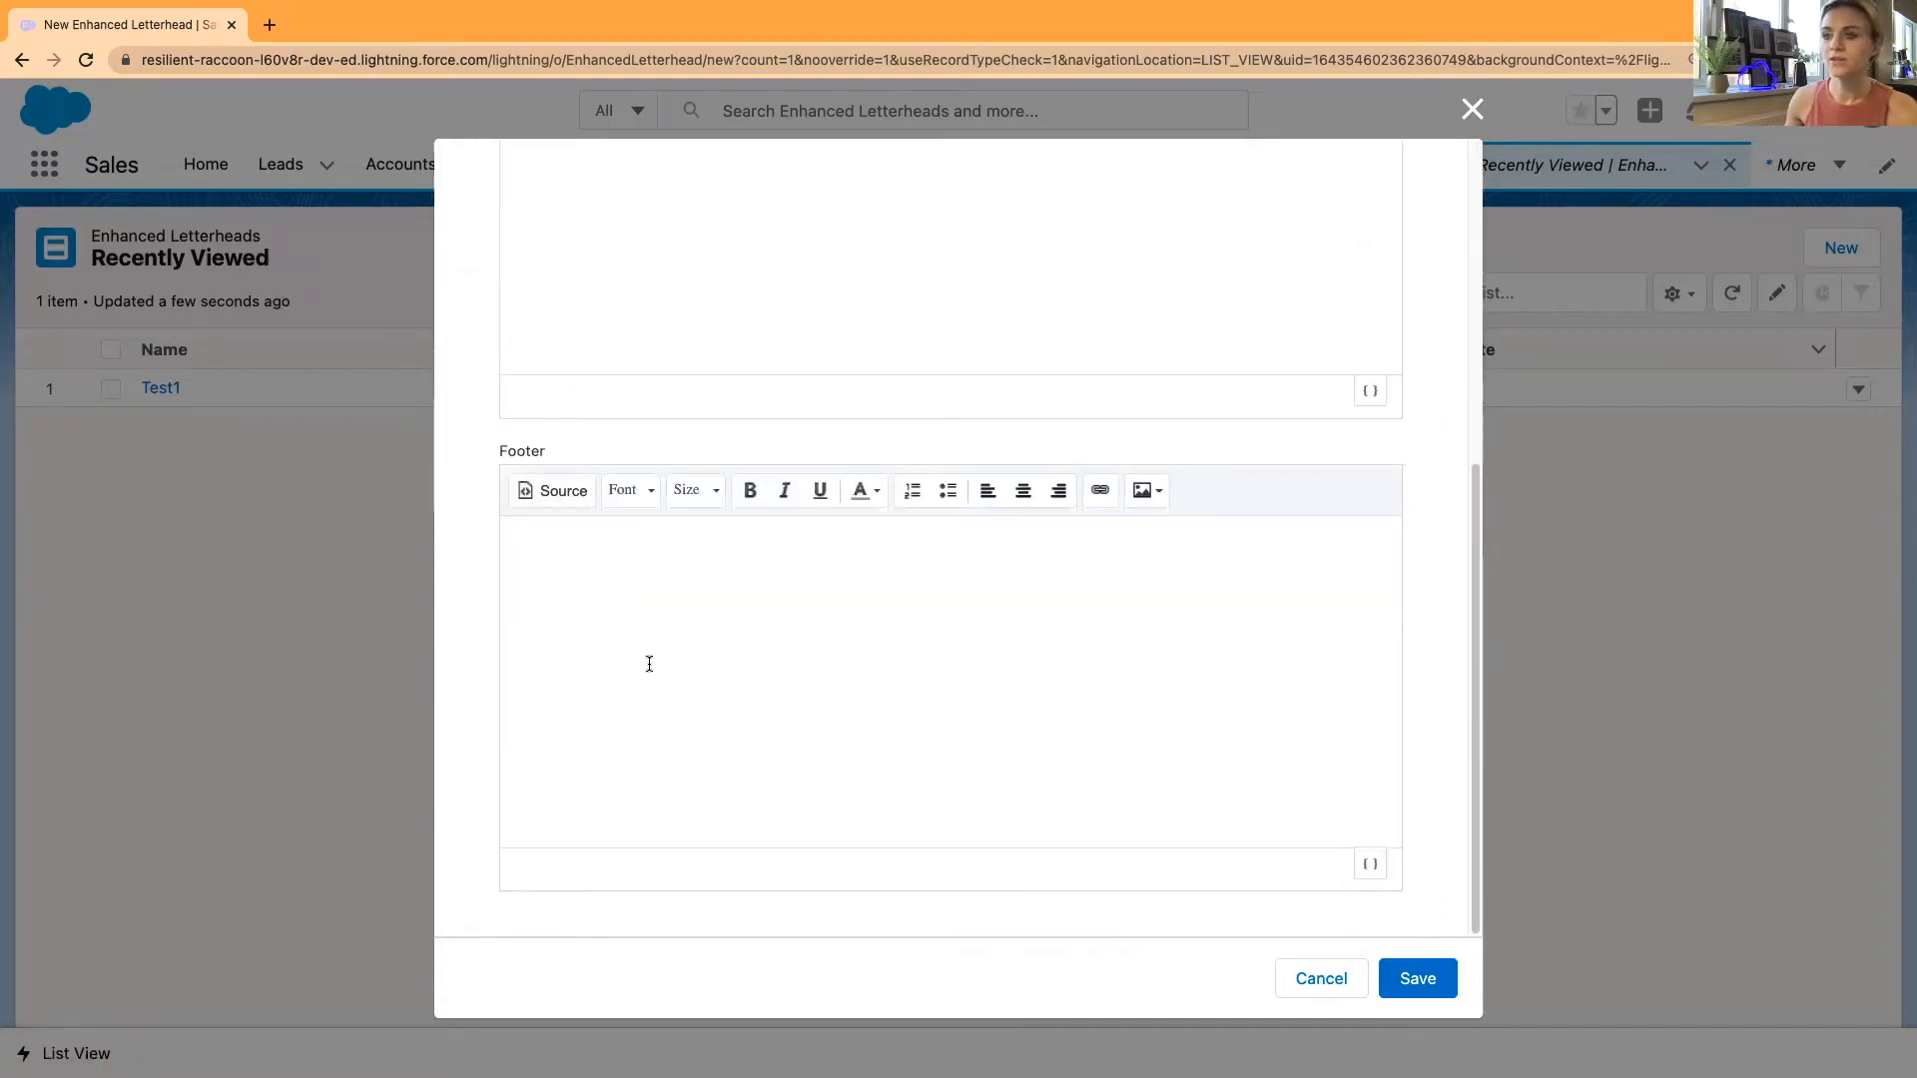
scroll(649, 662, up, 5)
scroll(648, 663, down, 2)
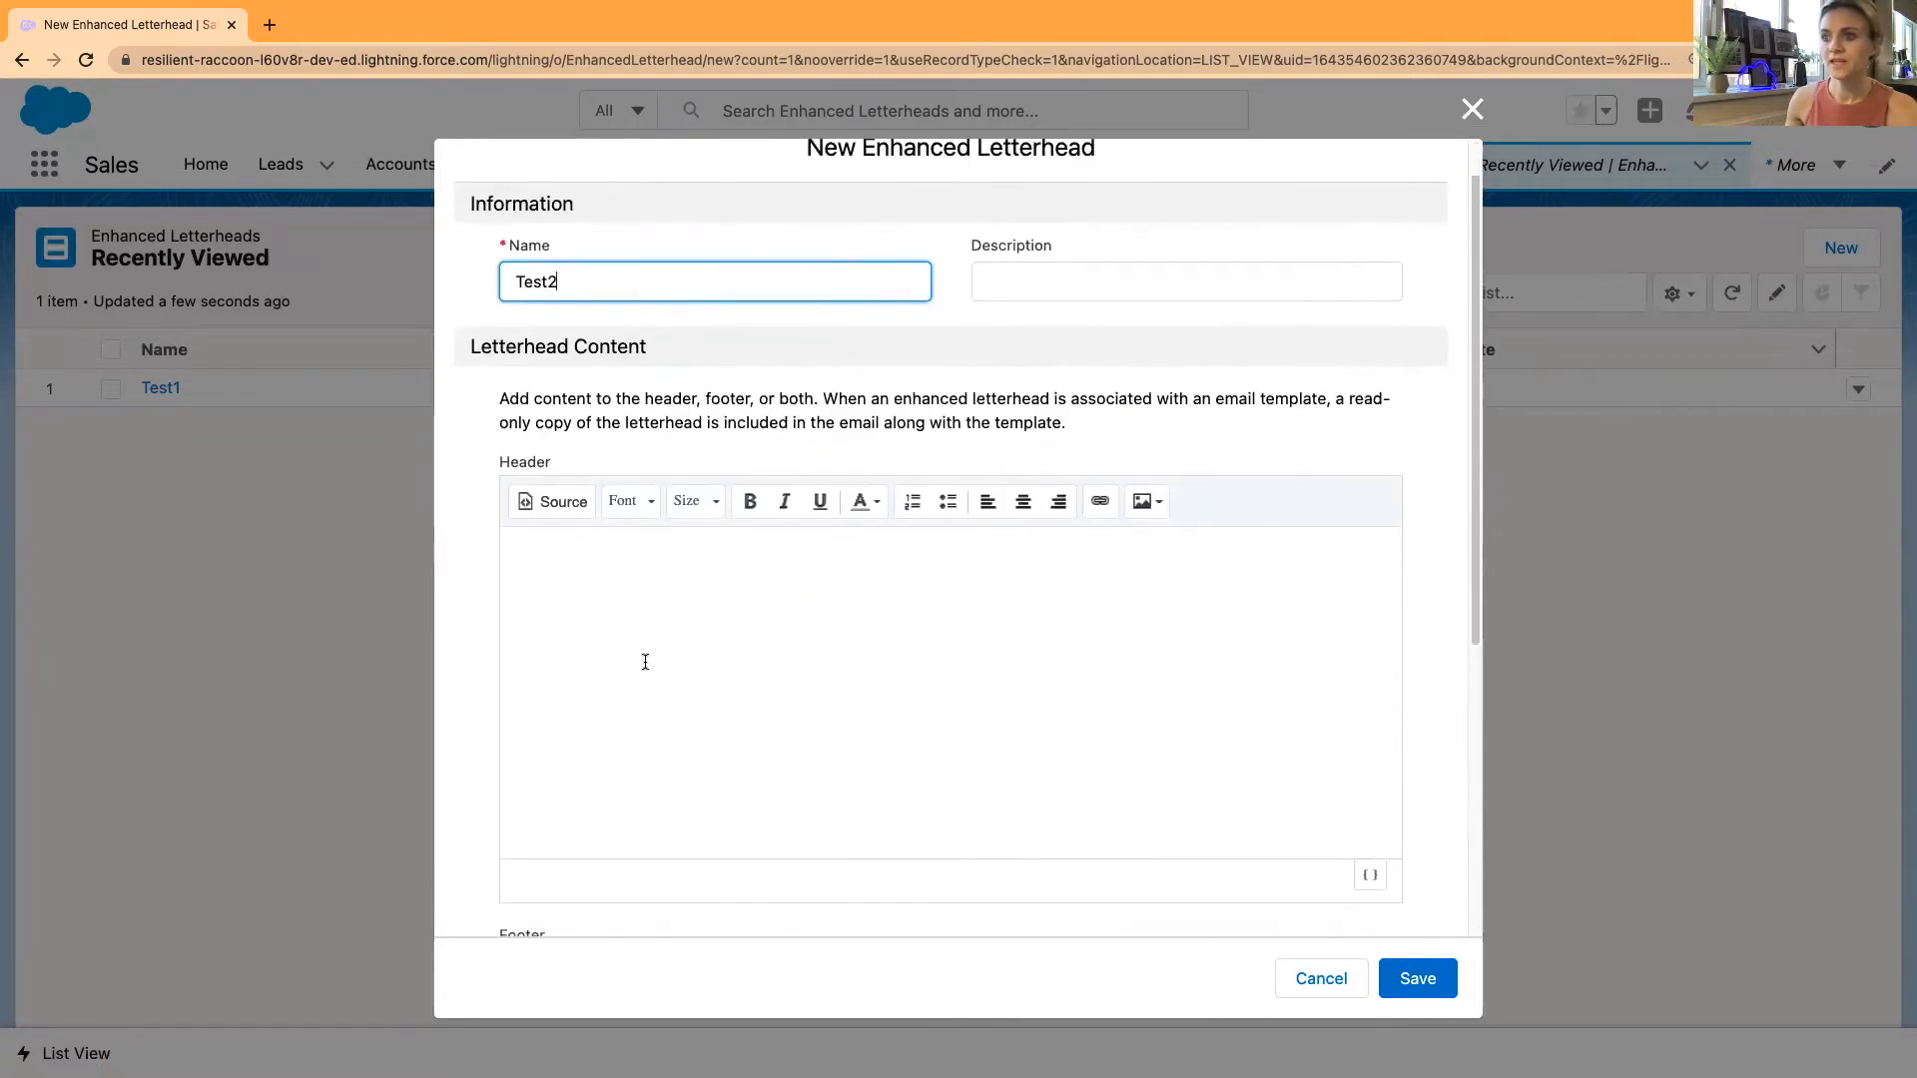
scroll(643, 662, down, 1)
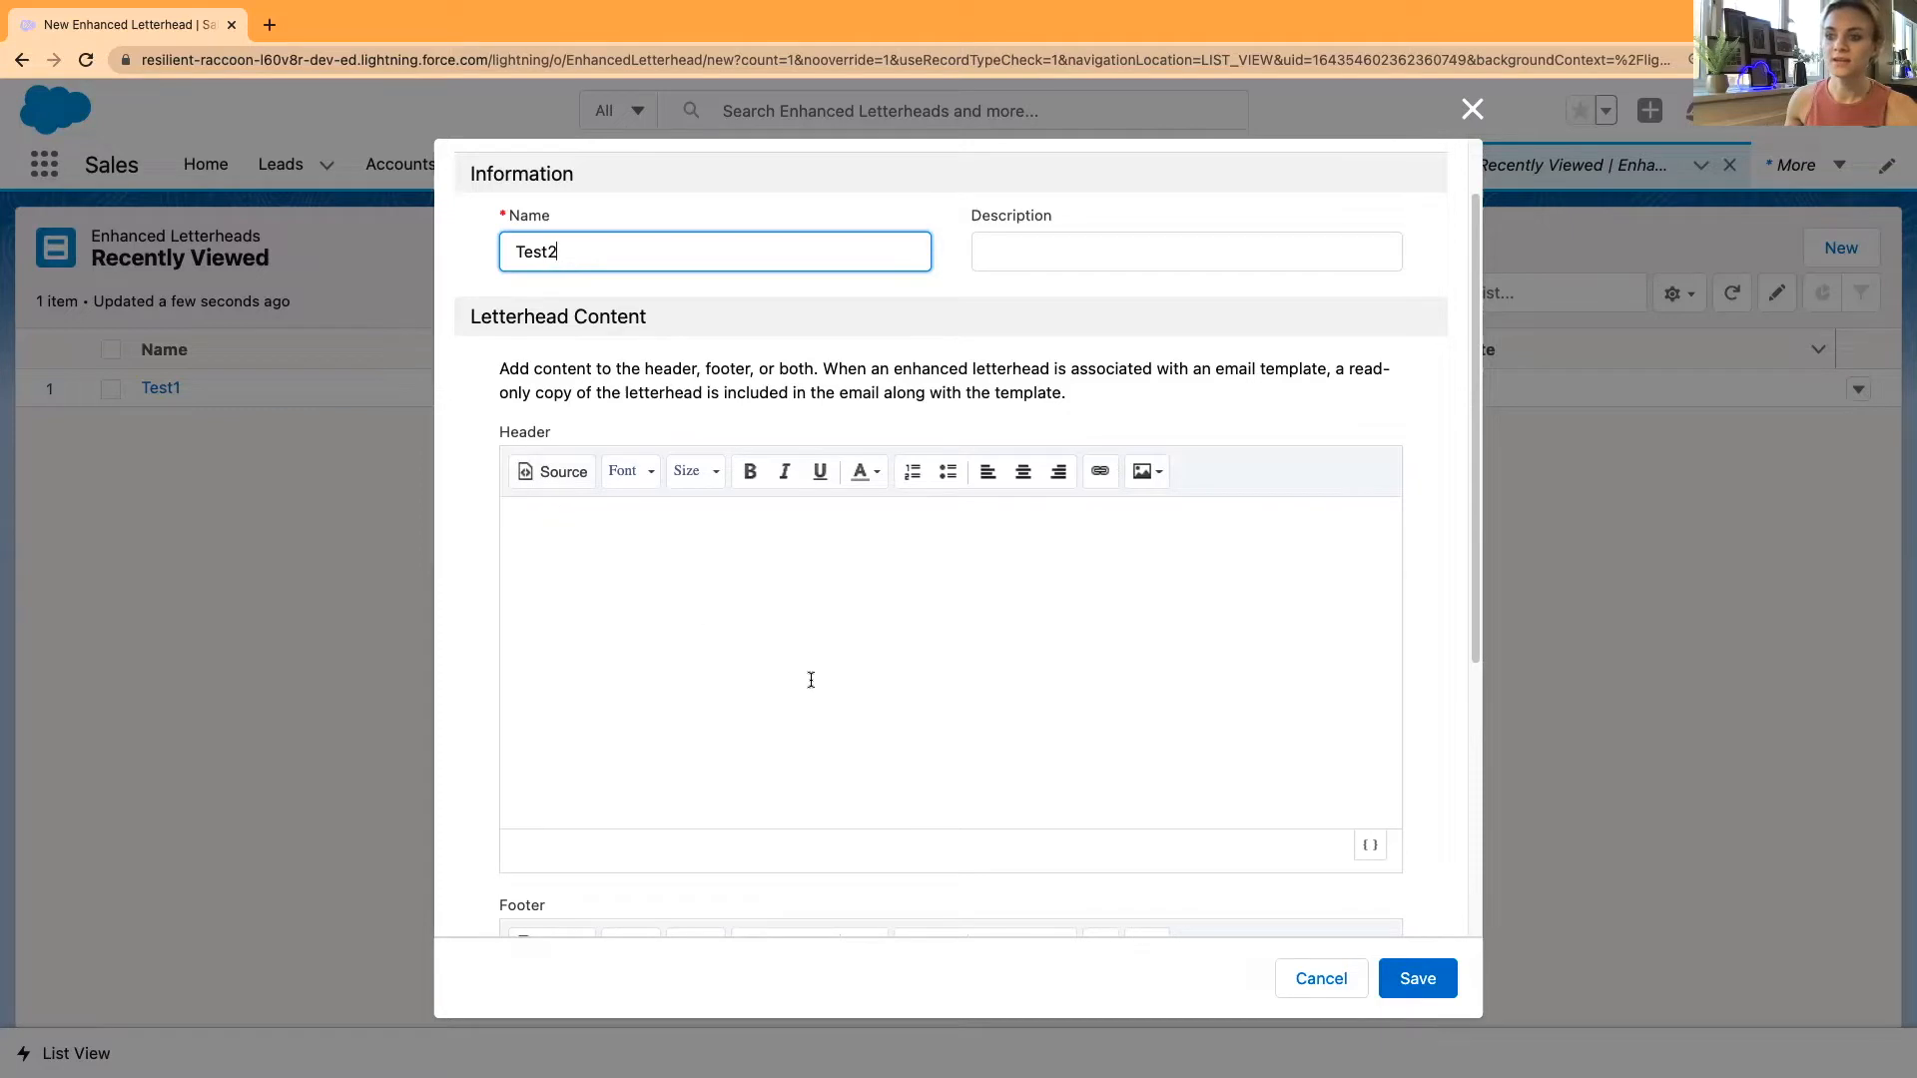
scroll(793, 675, down, 1)
scroll(748, 690, down, 3)
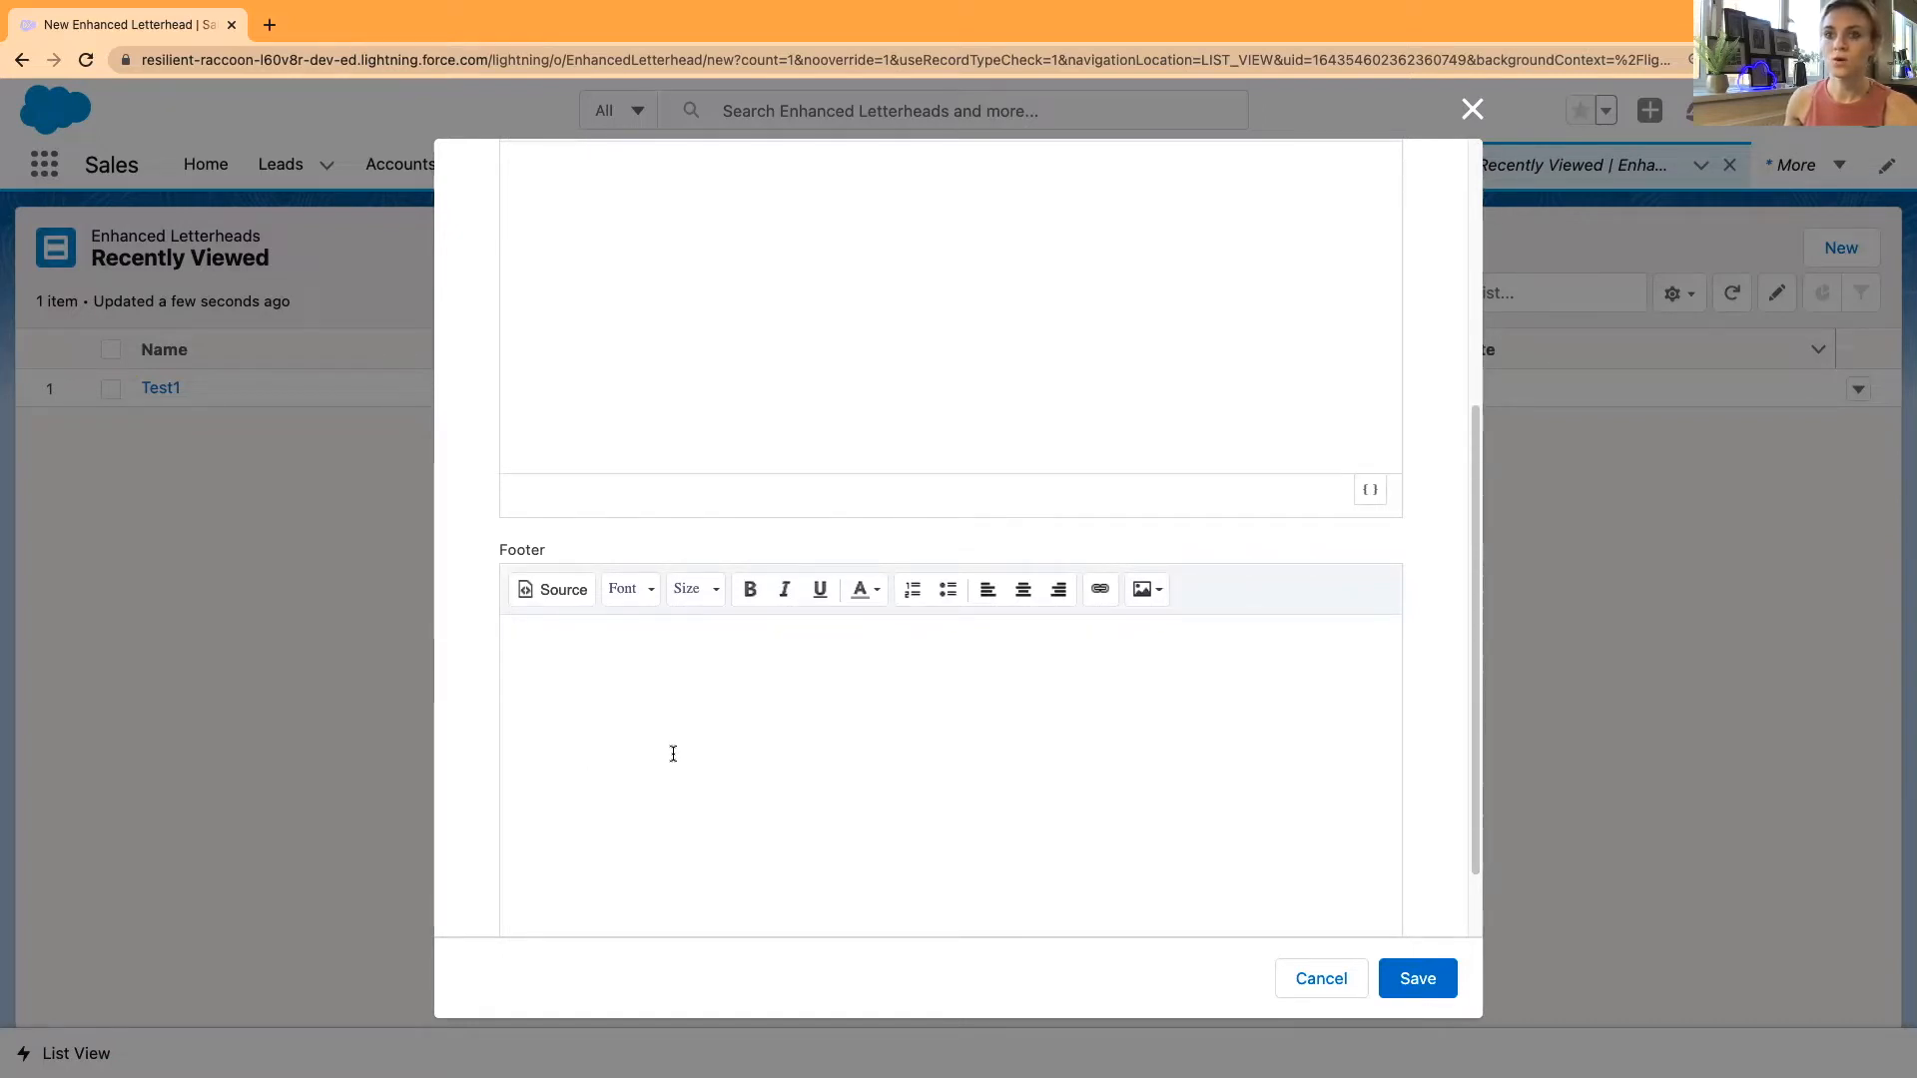
scroll(791, 770, up, 1)
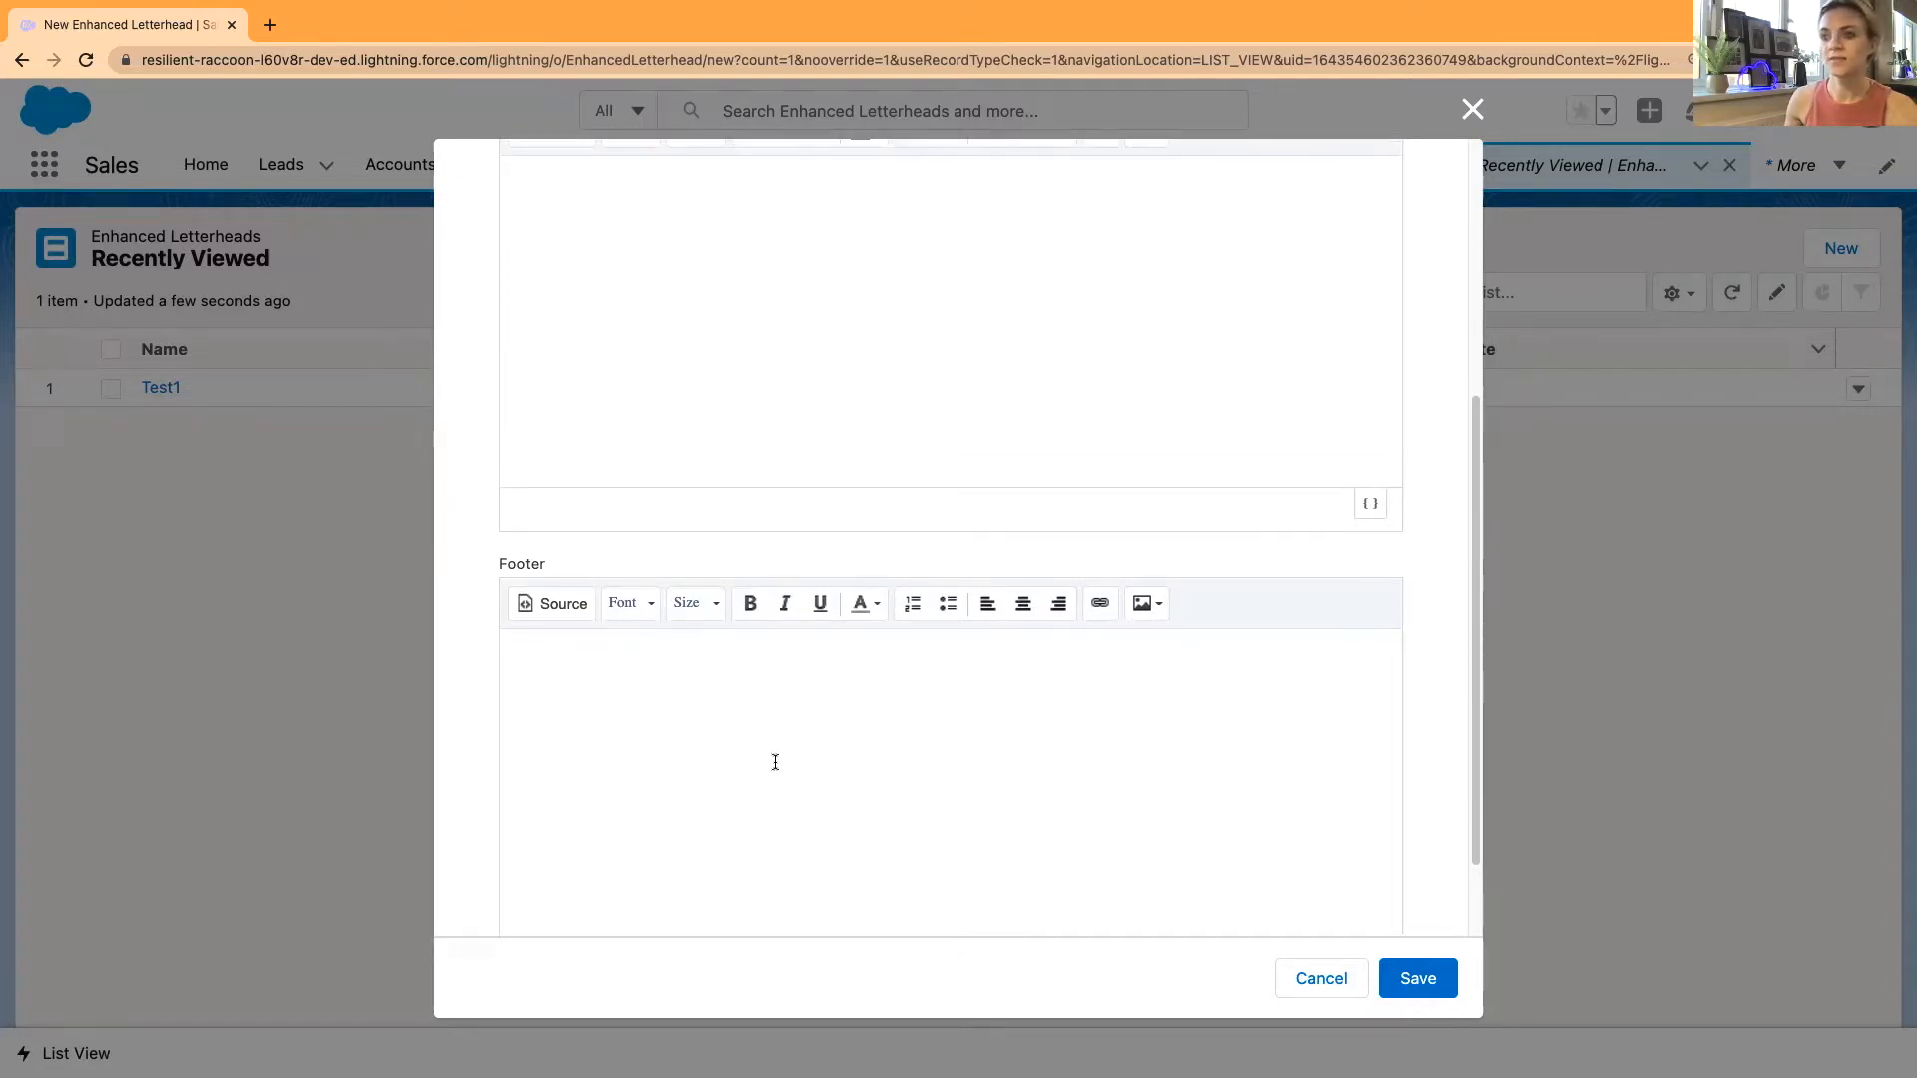
scroll(773, 761, up, 5)
scroll(935, 760, down, 1)
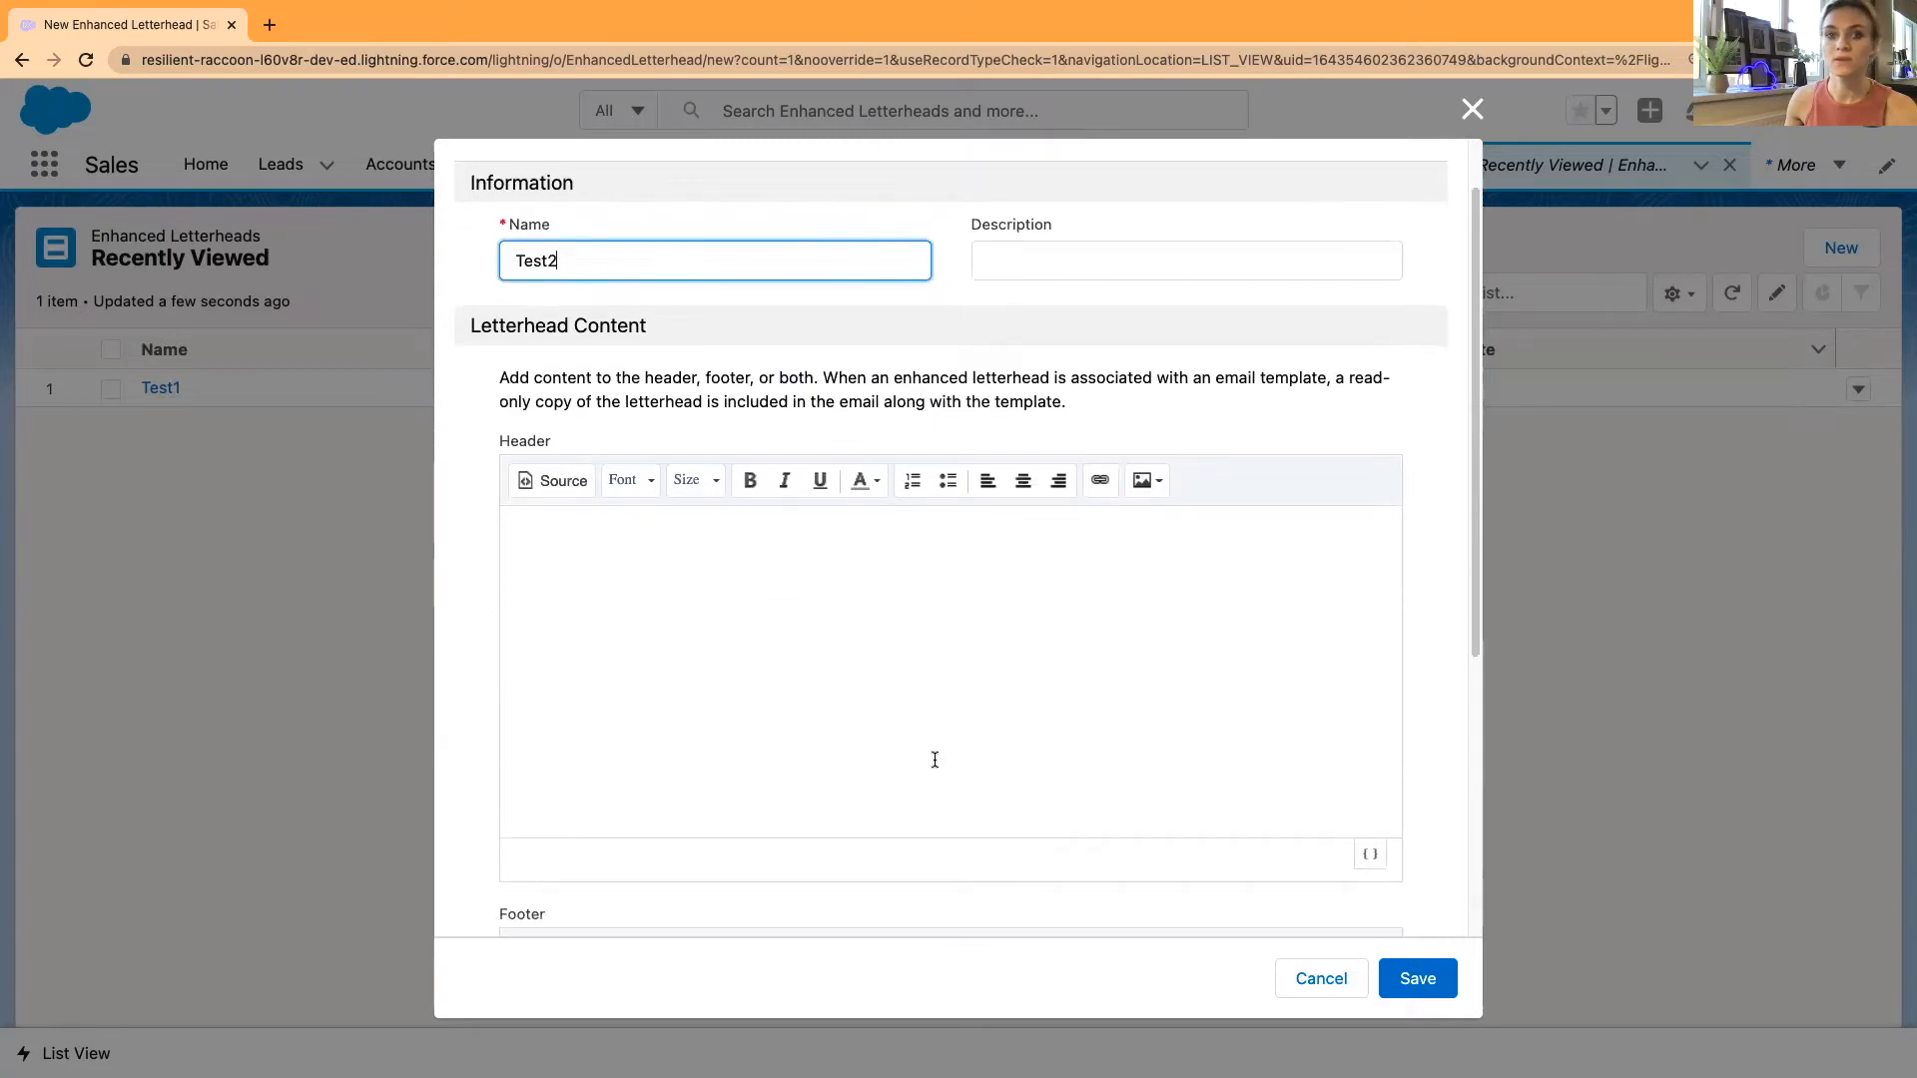
scroll(1082, 629, down, 3)
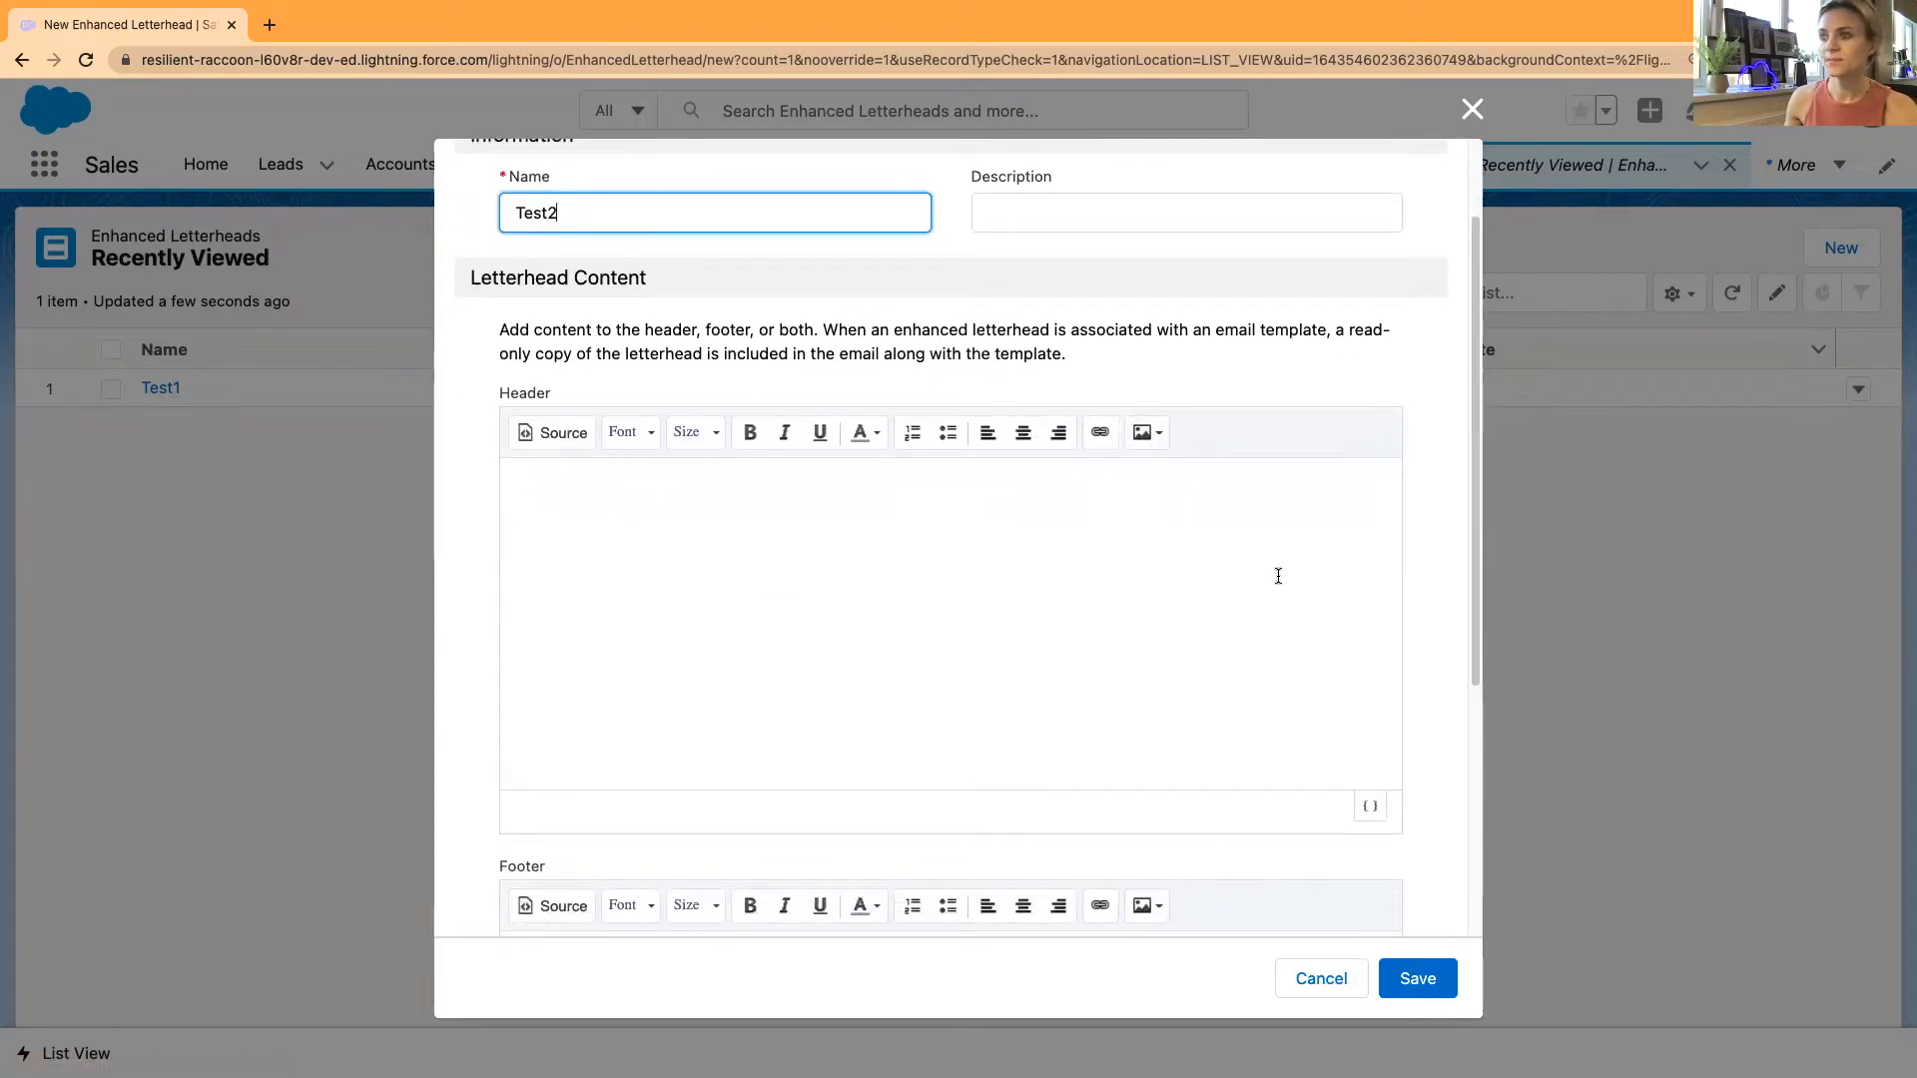
scroll(1278, 575, up, 3)
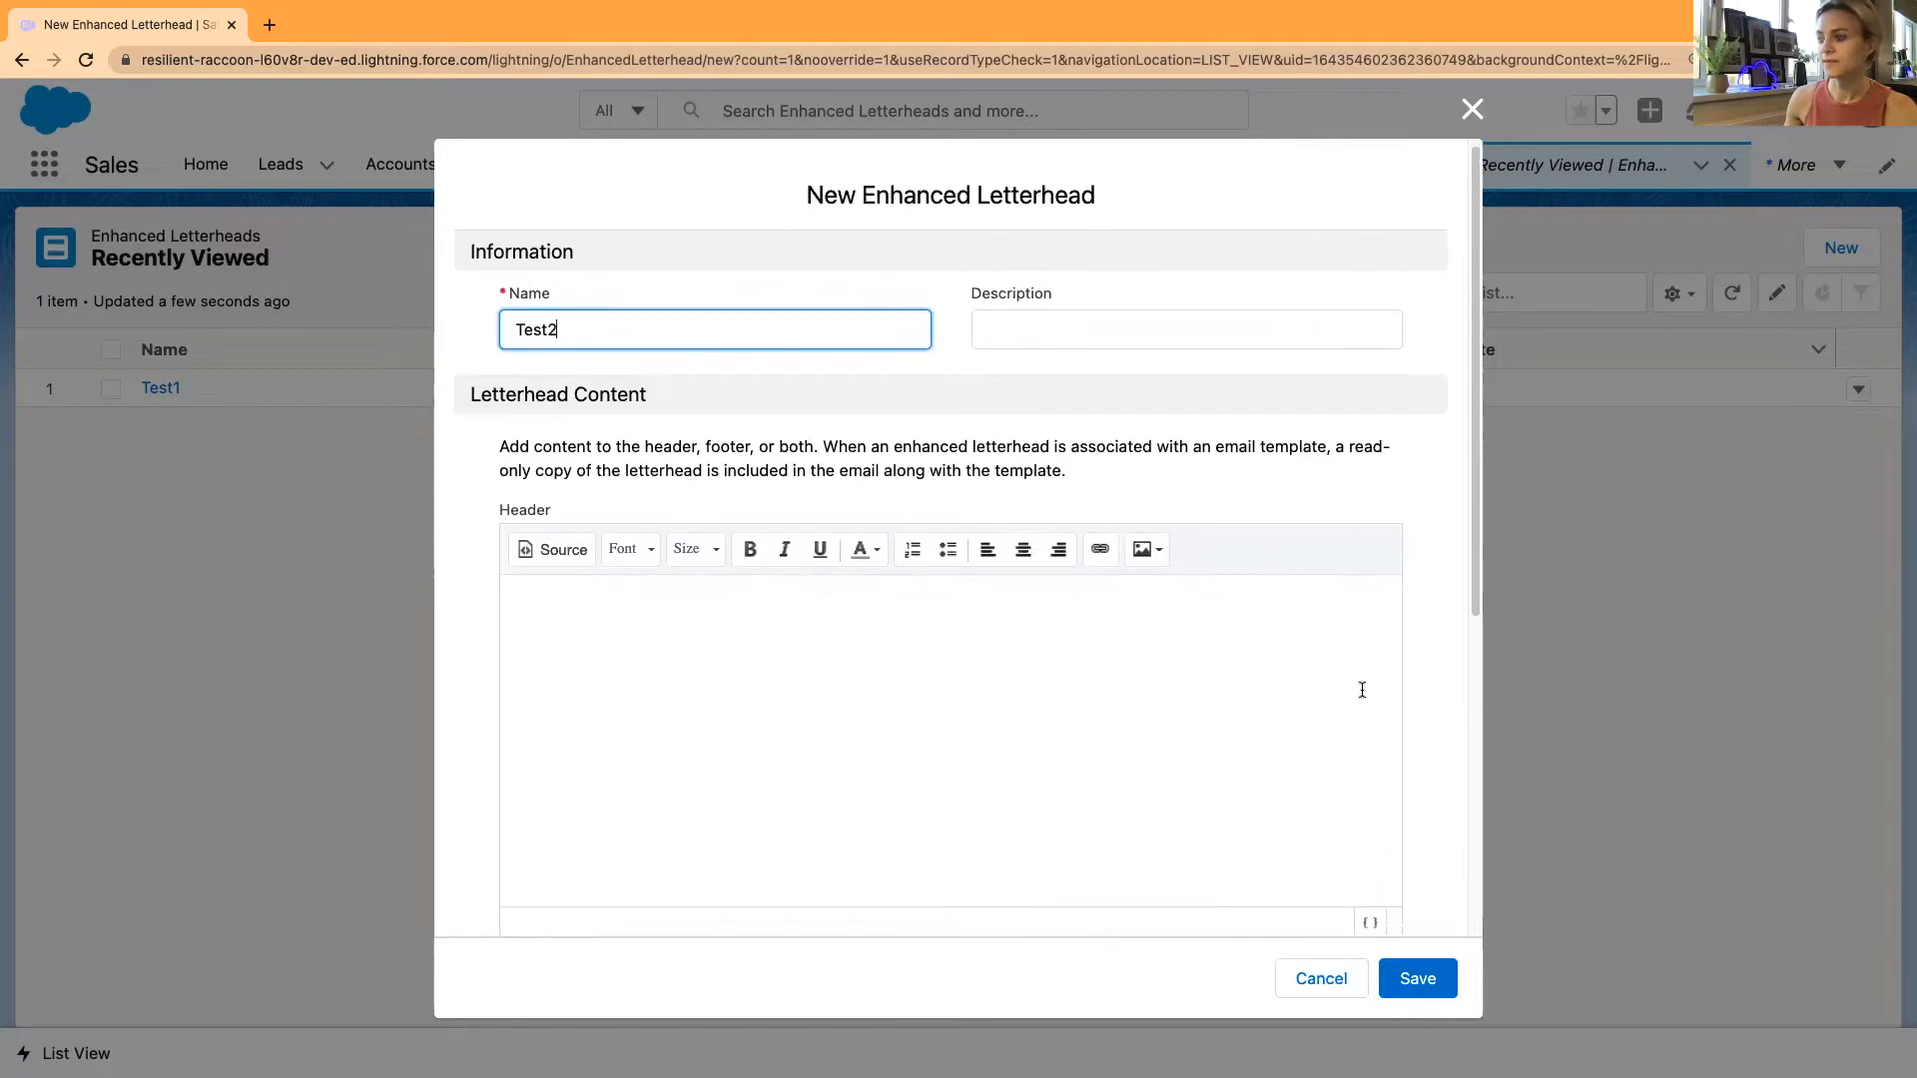
scroll(1344, 693, down, 4)
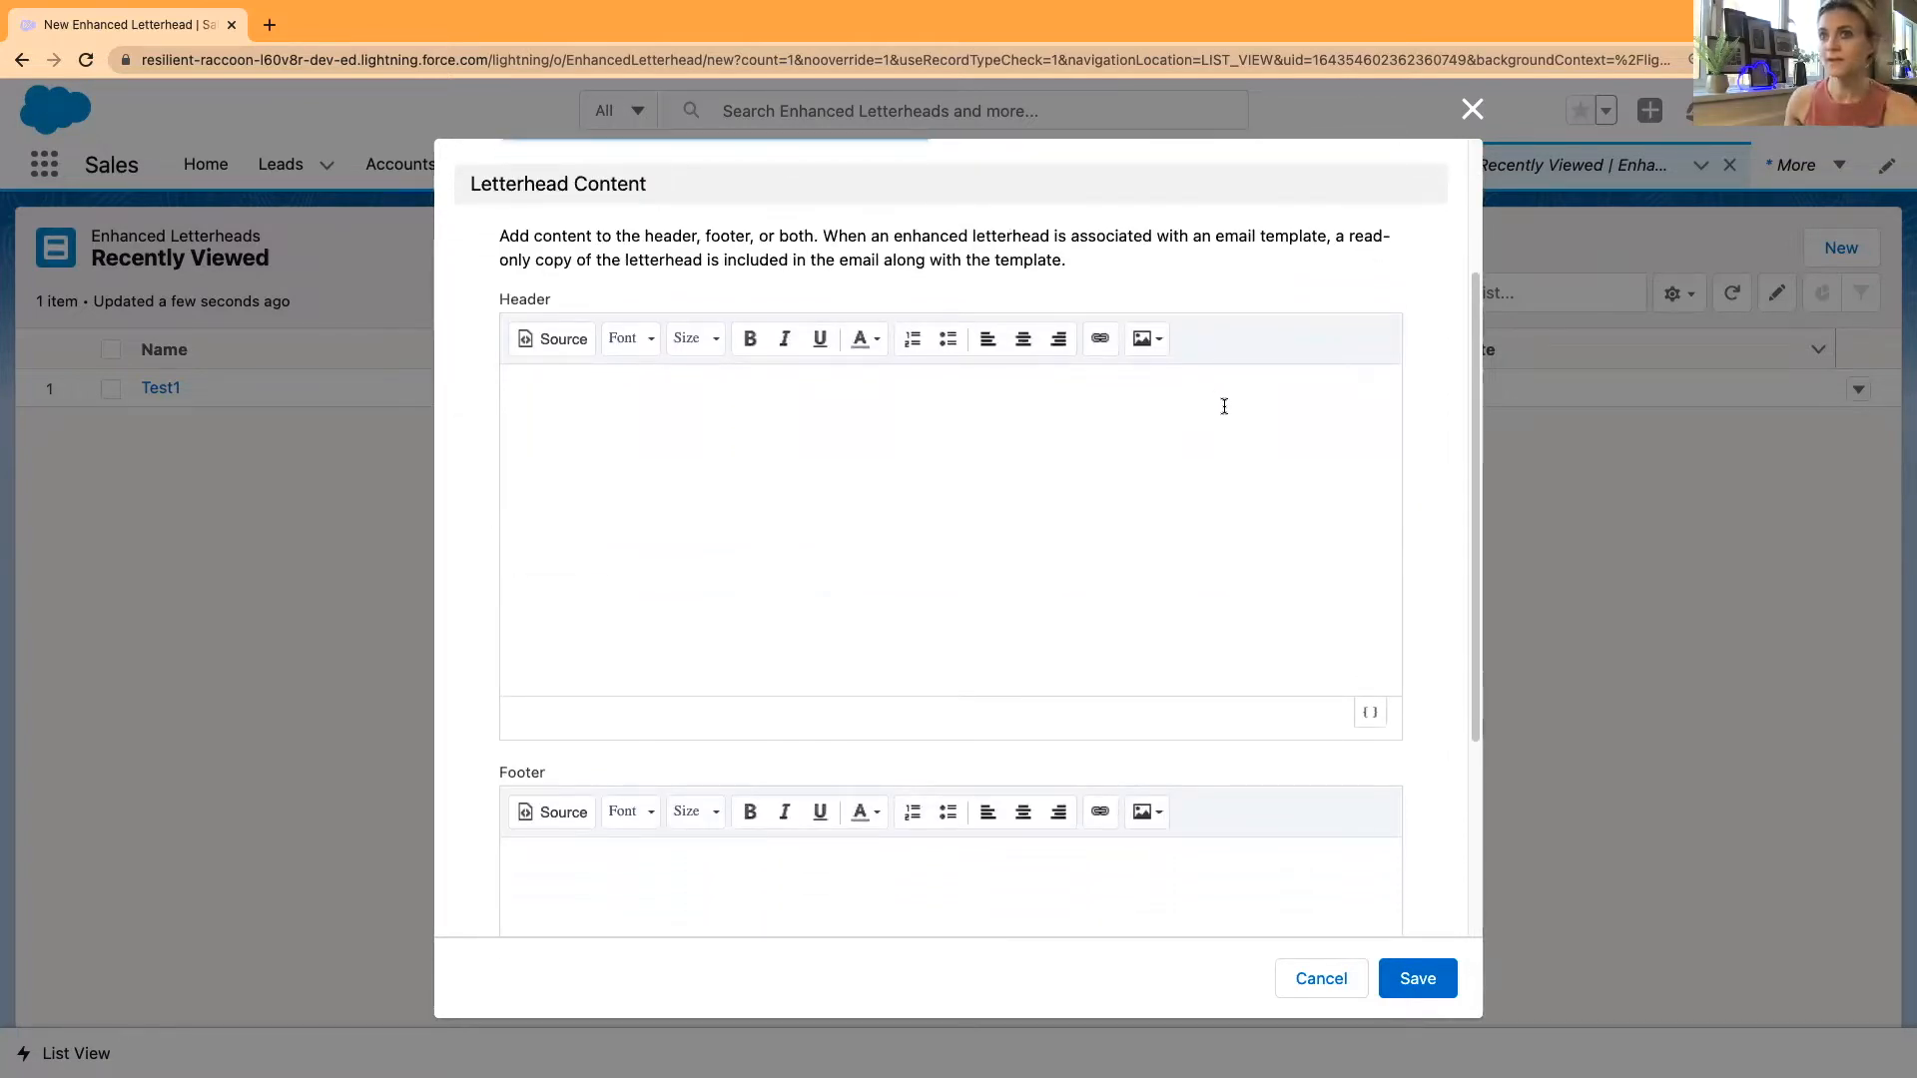
click(1149, 338)
Insert the stored Salesforce ATLAS logo into the header, shrink it small and centre it
click(1202, 371)
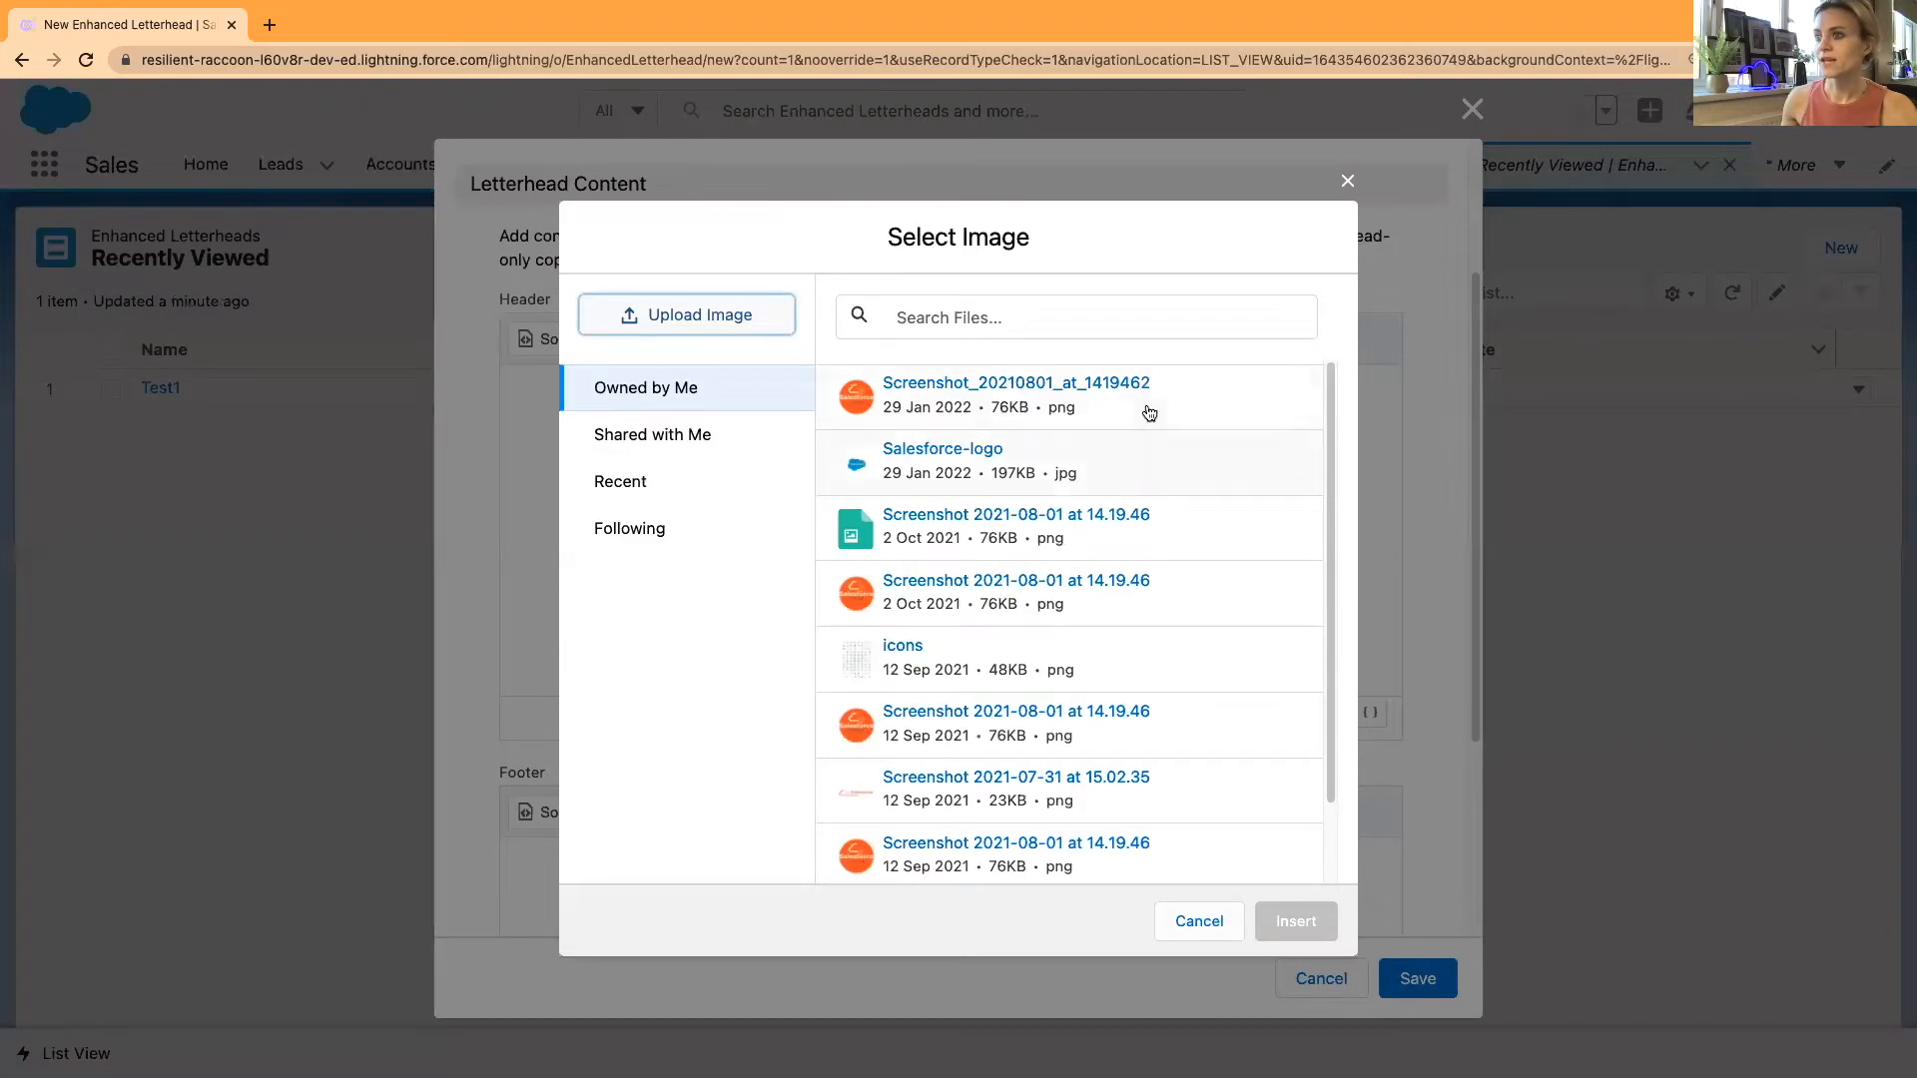
click(1186, 406)
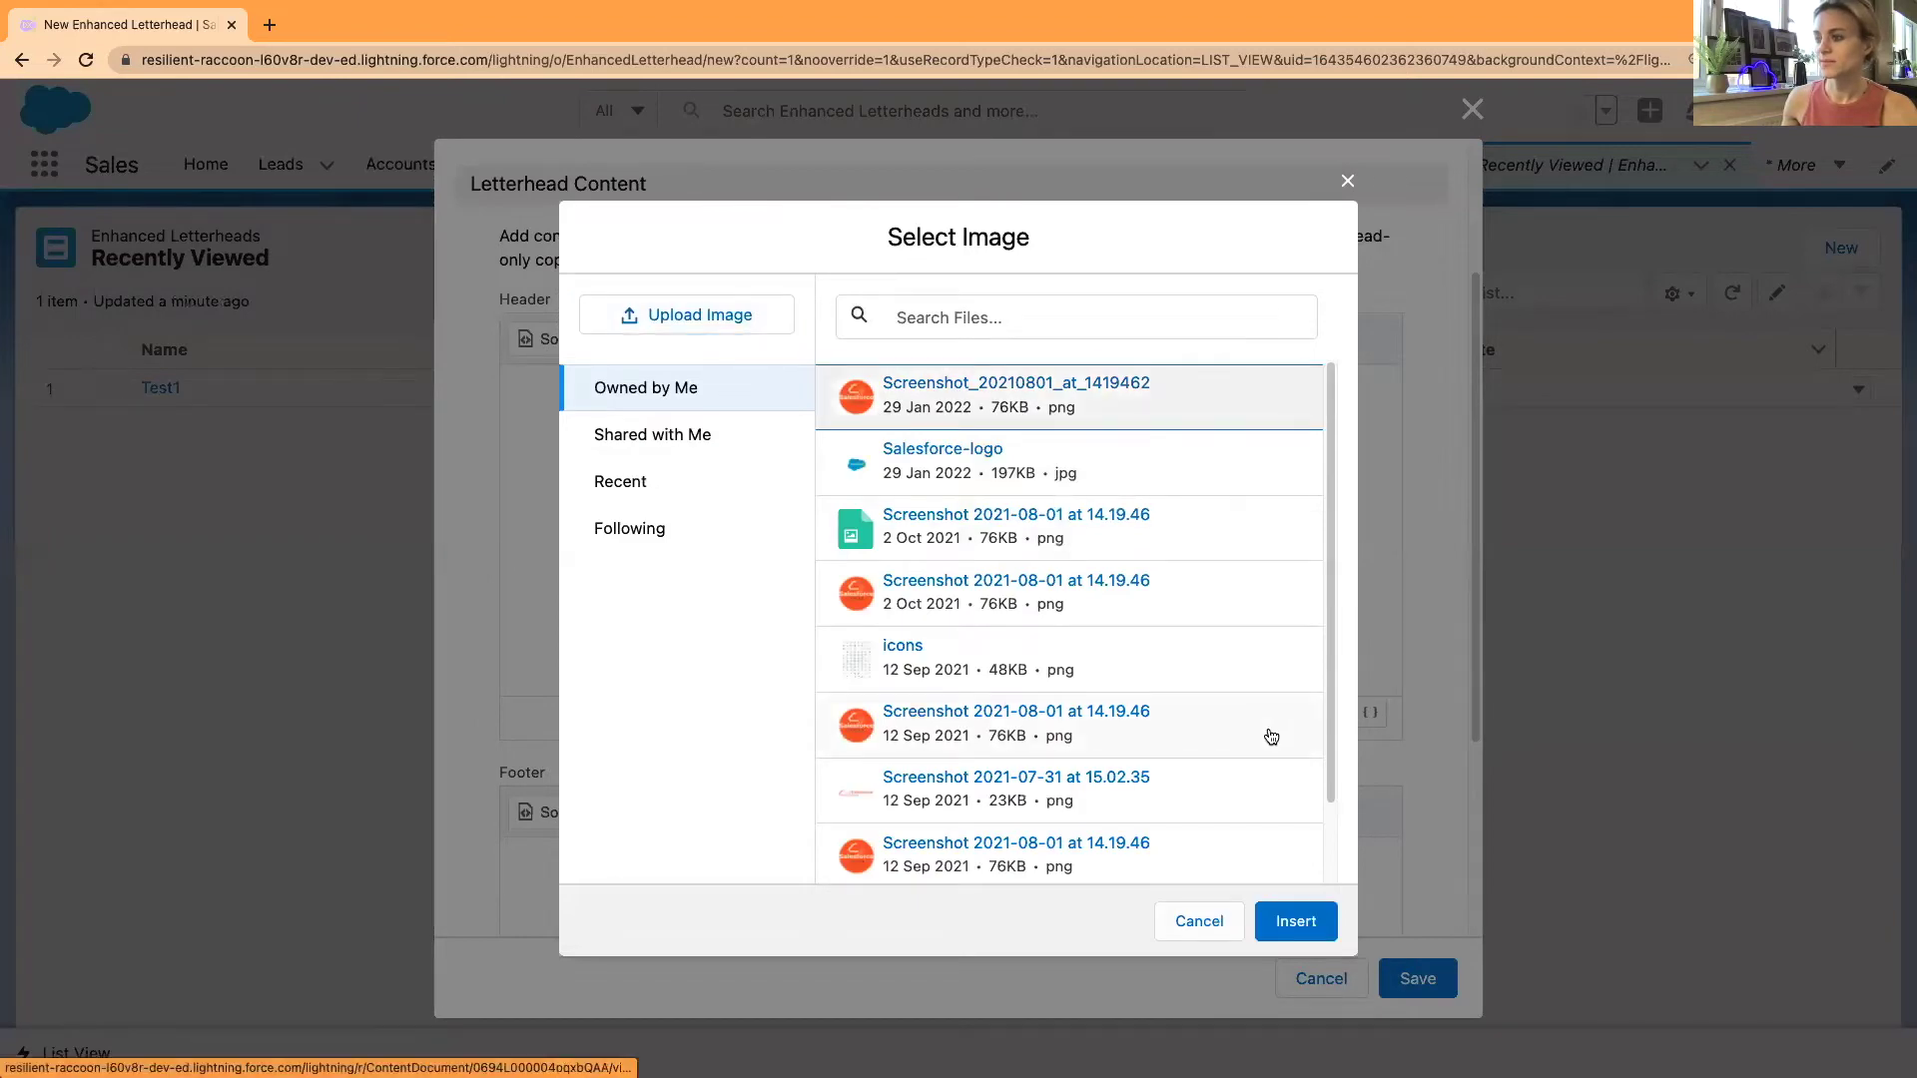
click(1295, 921)
click(991, 754)
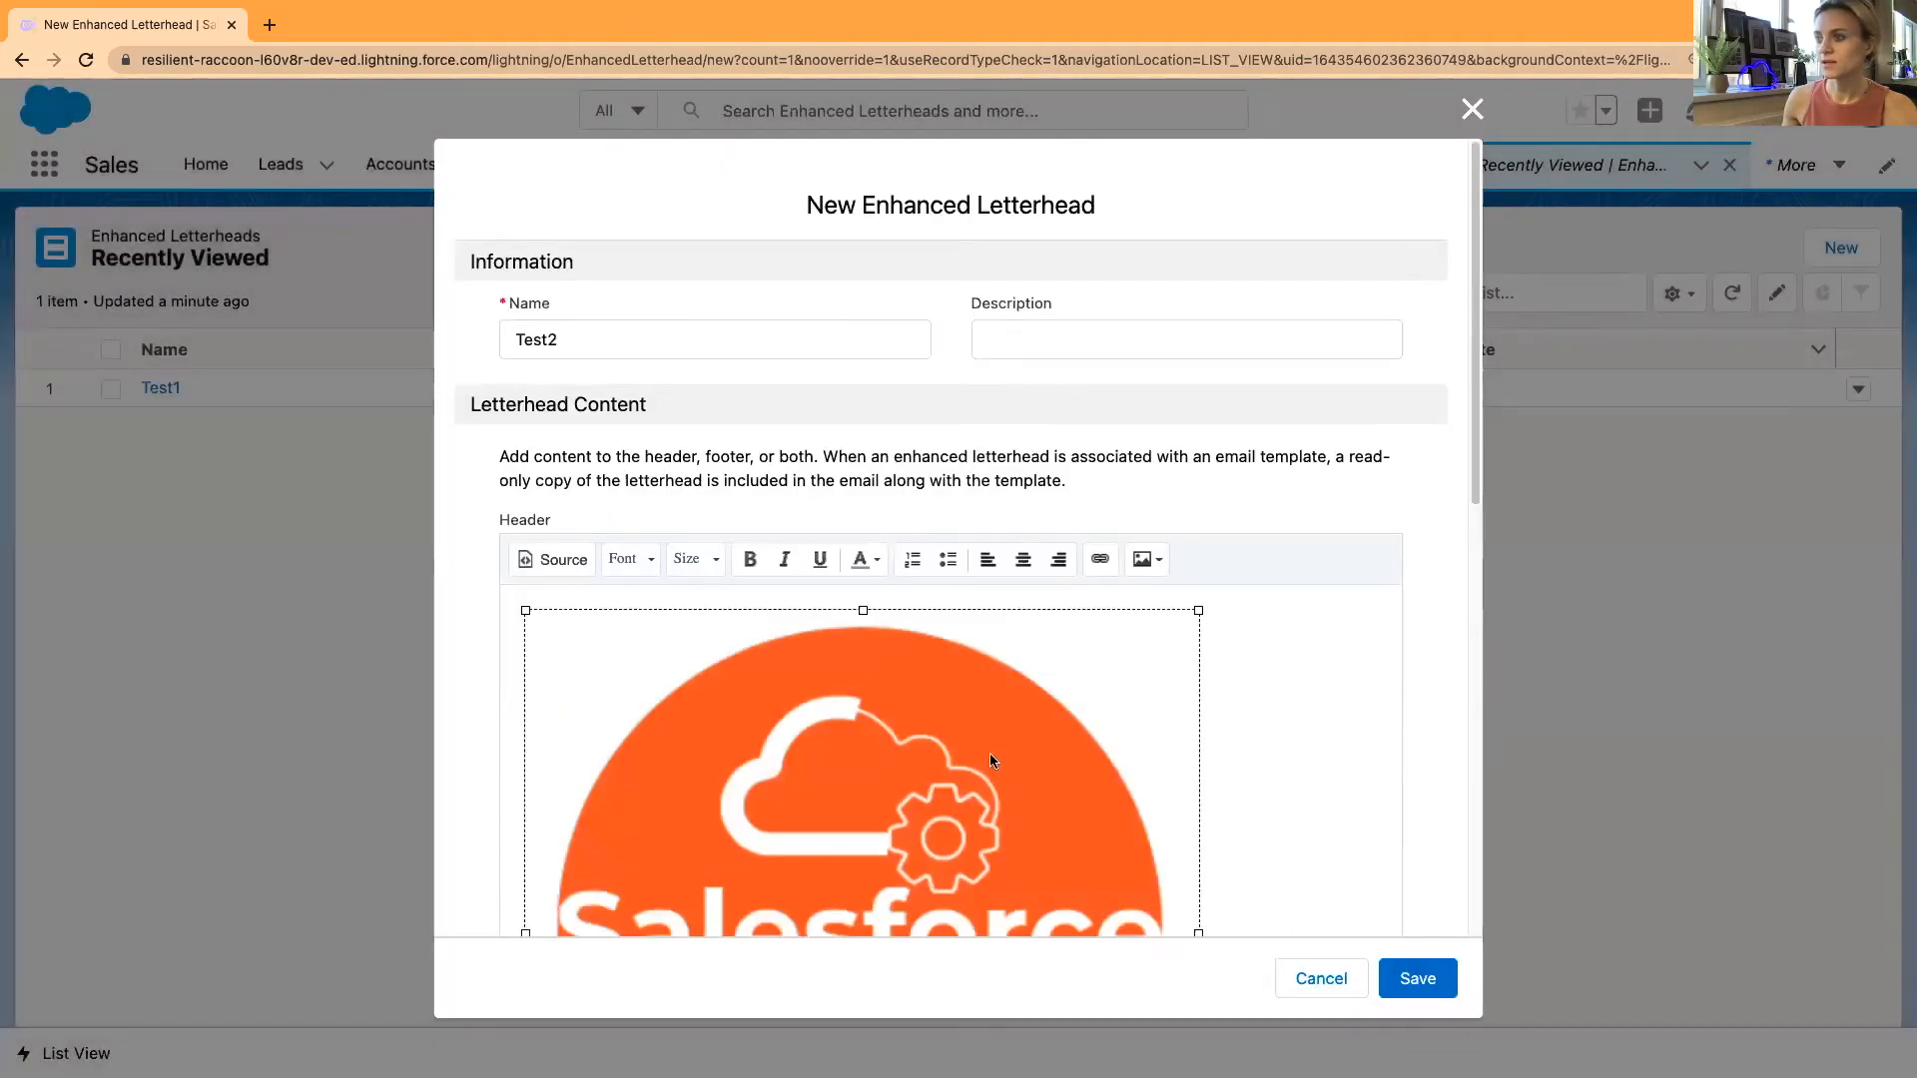
scroll(1135, 785, down, 5)
scroll(1197, 899, down, 1)
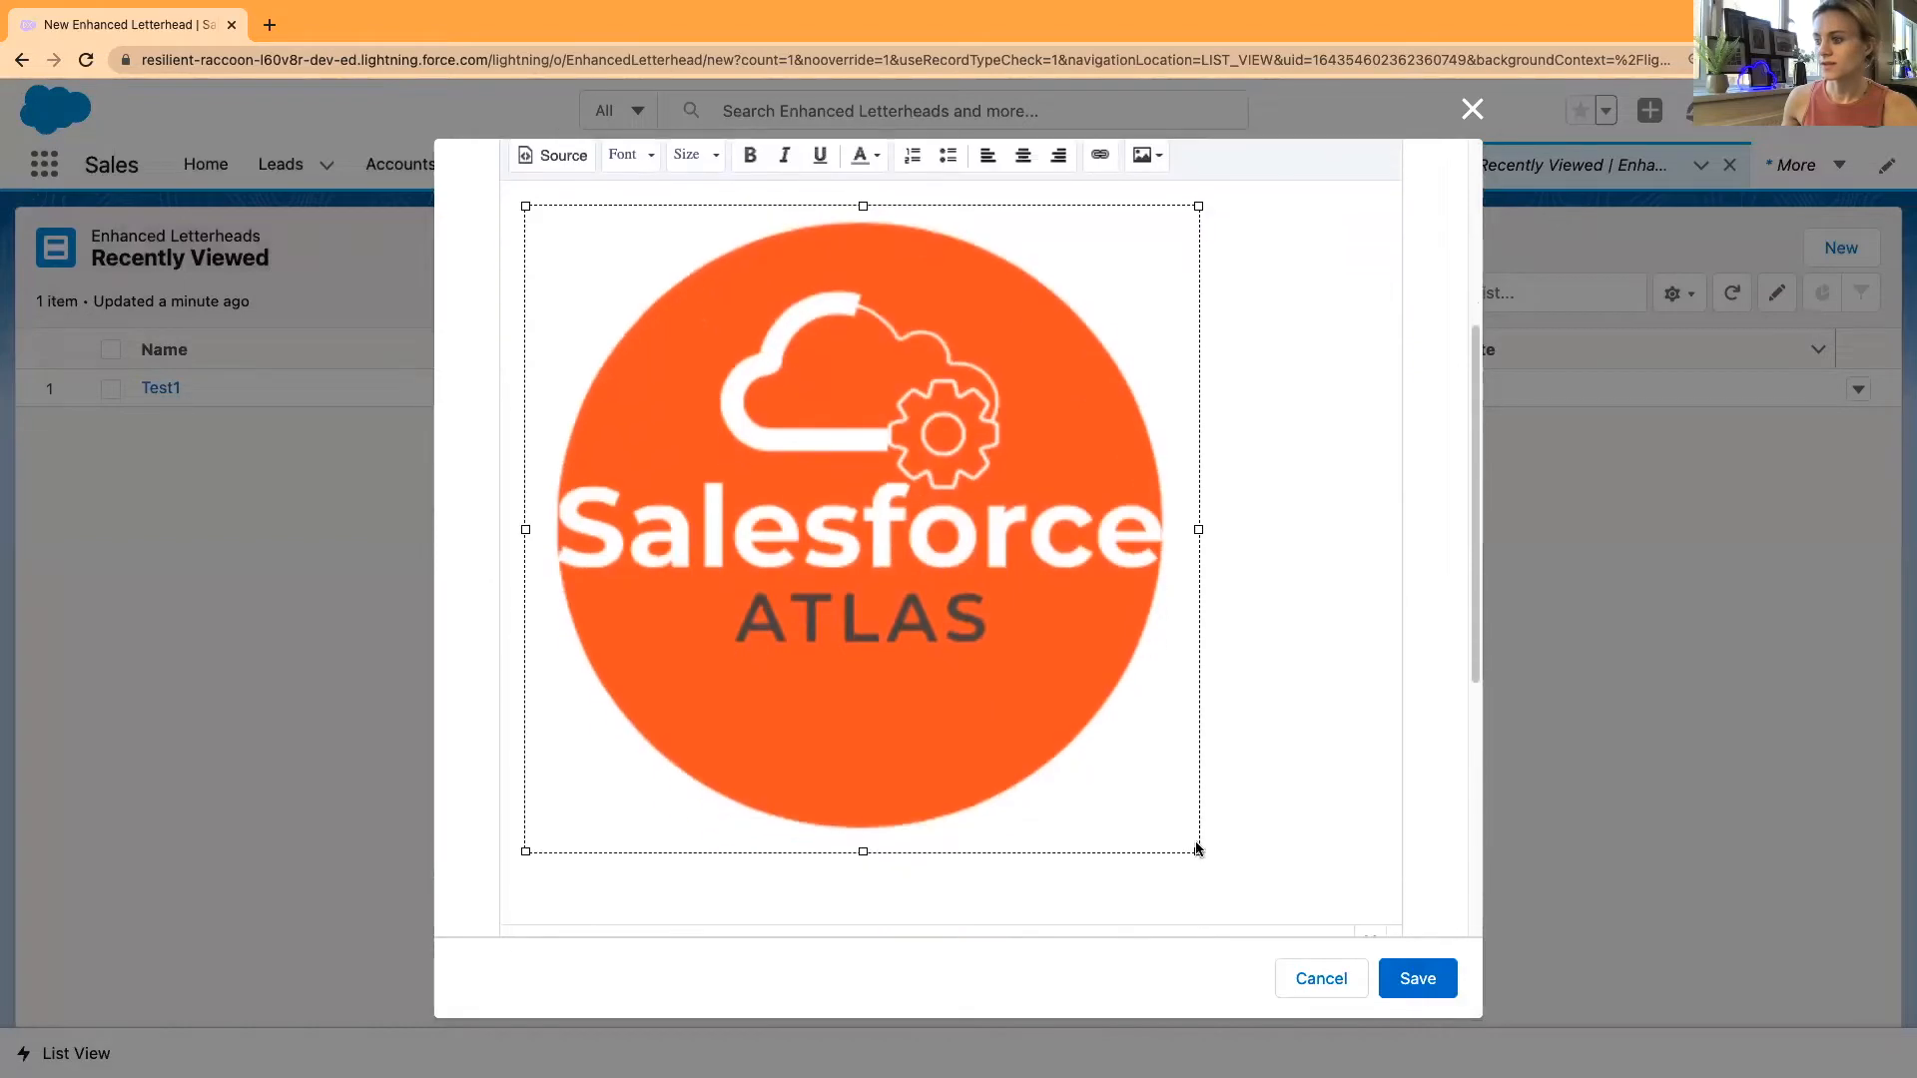
drag(1196, 849, 810, 479)
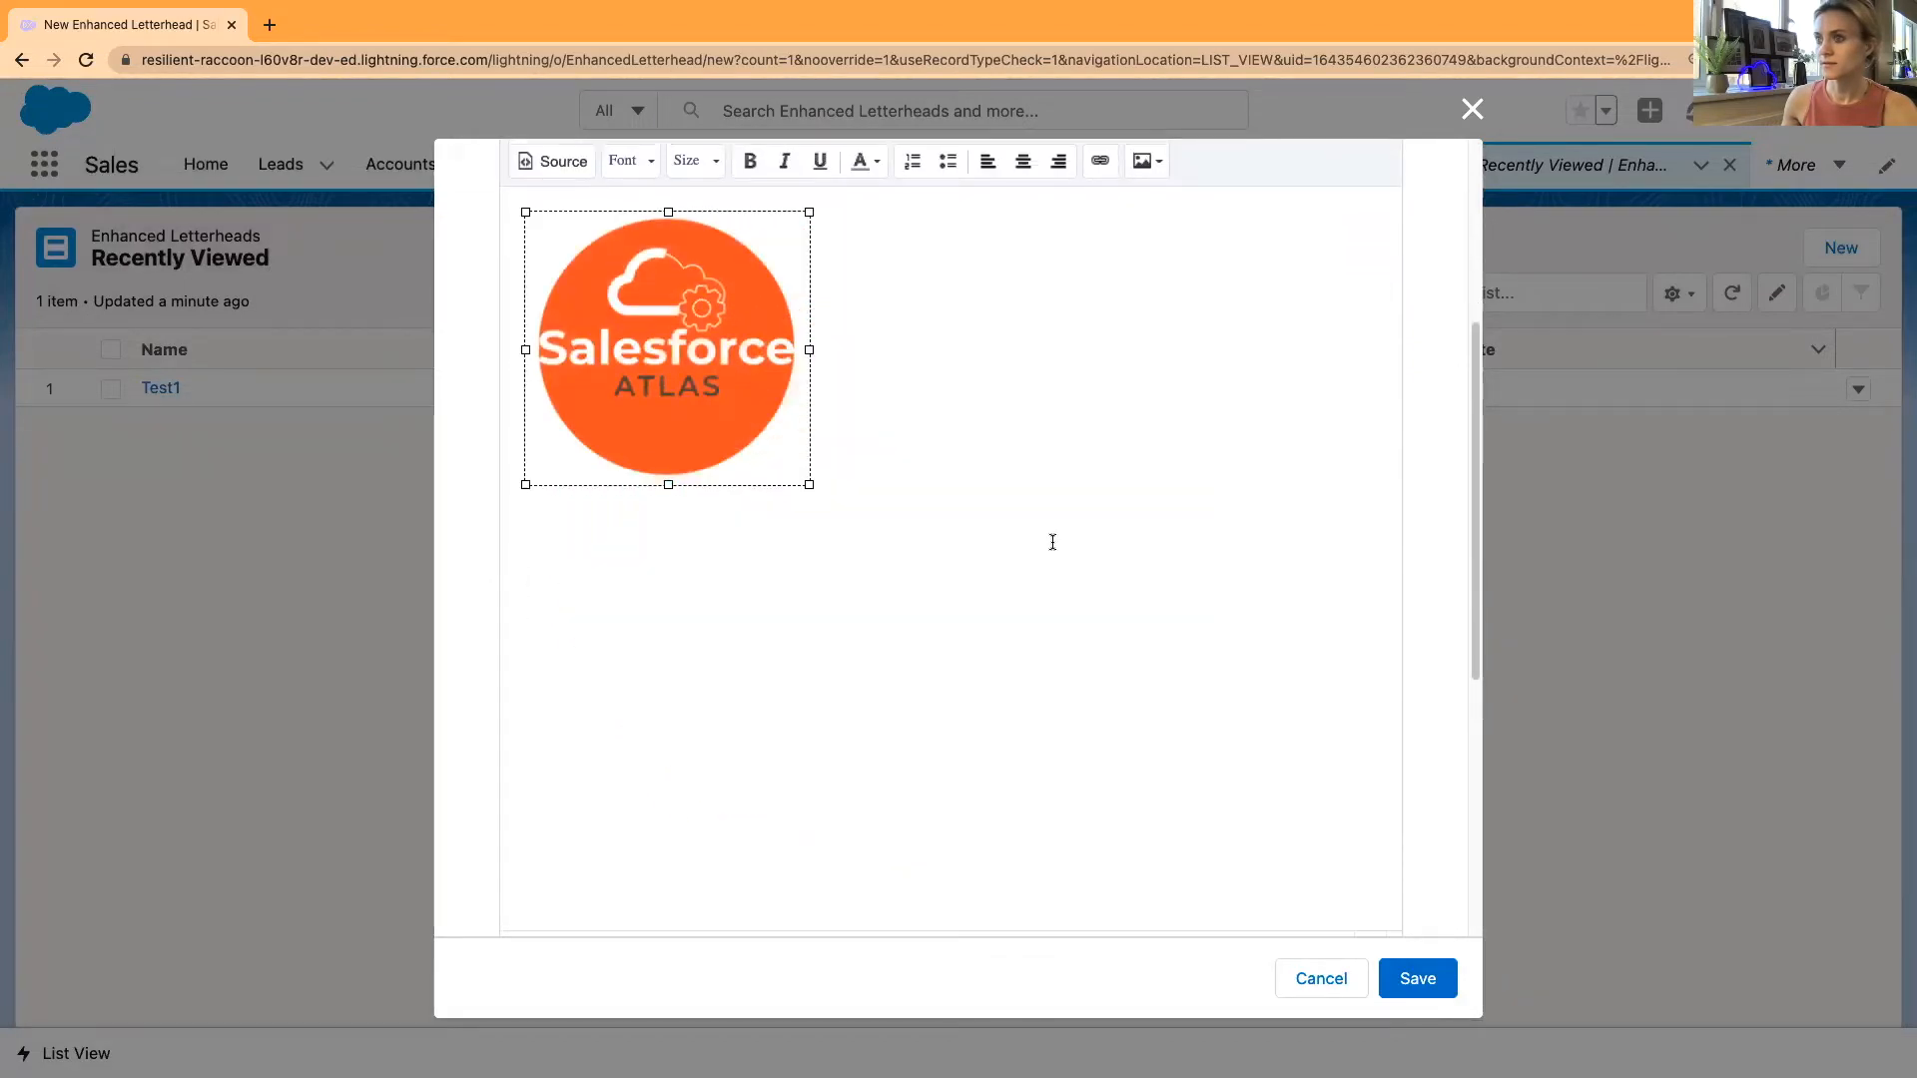
scroll(1041, 545, up, 3)
drag(809, 663, 727, 551)
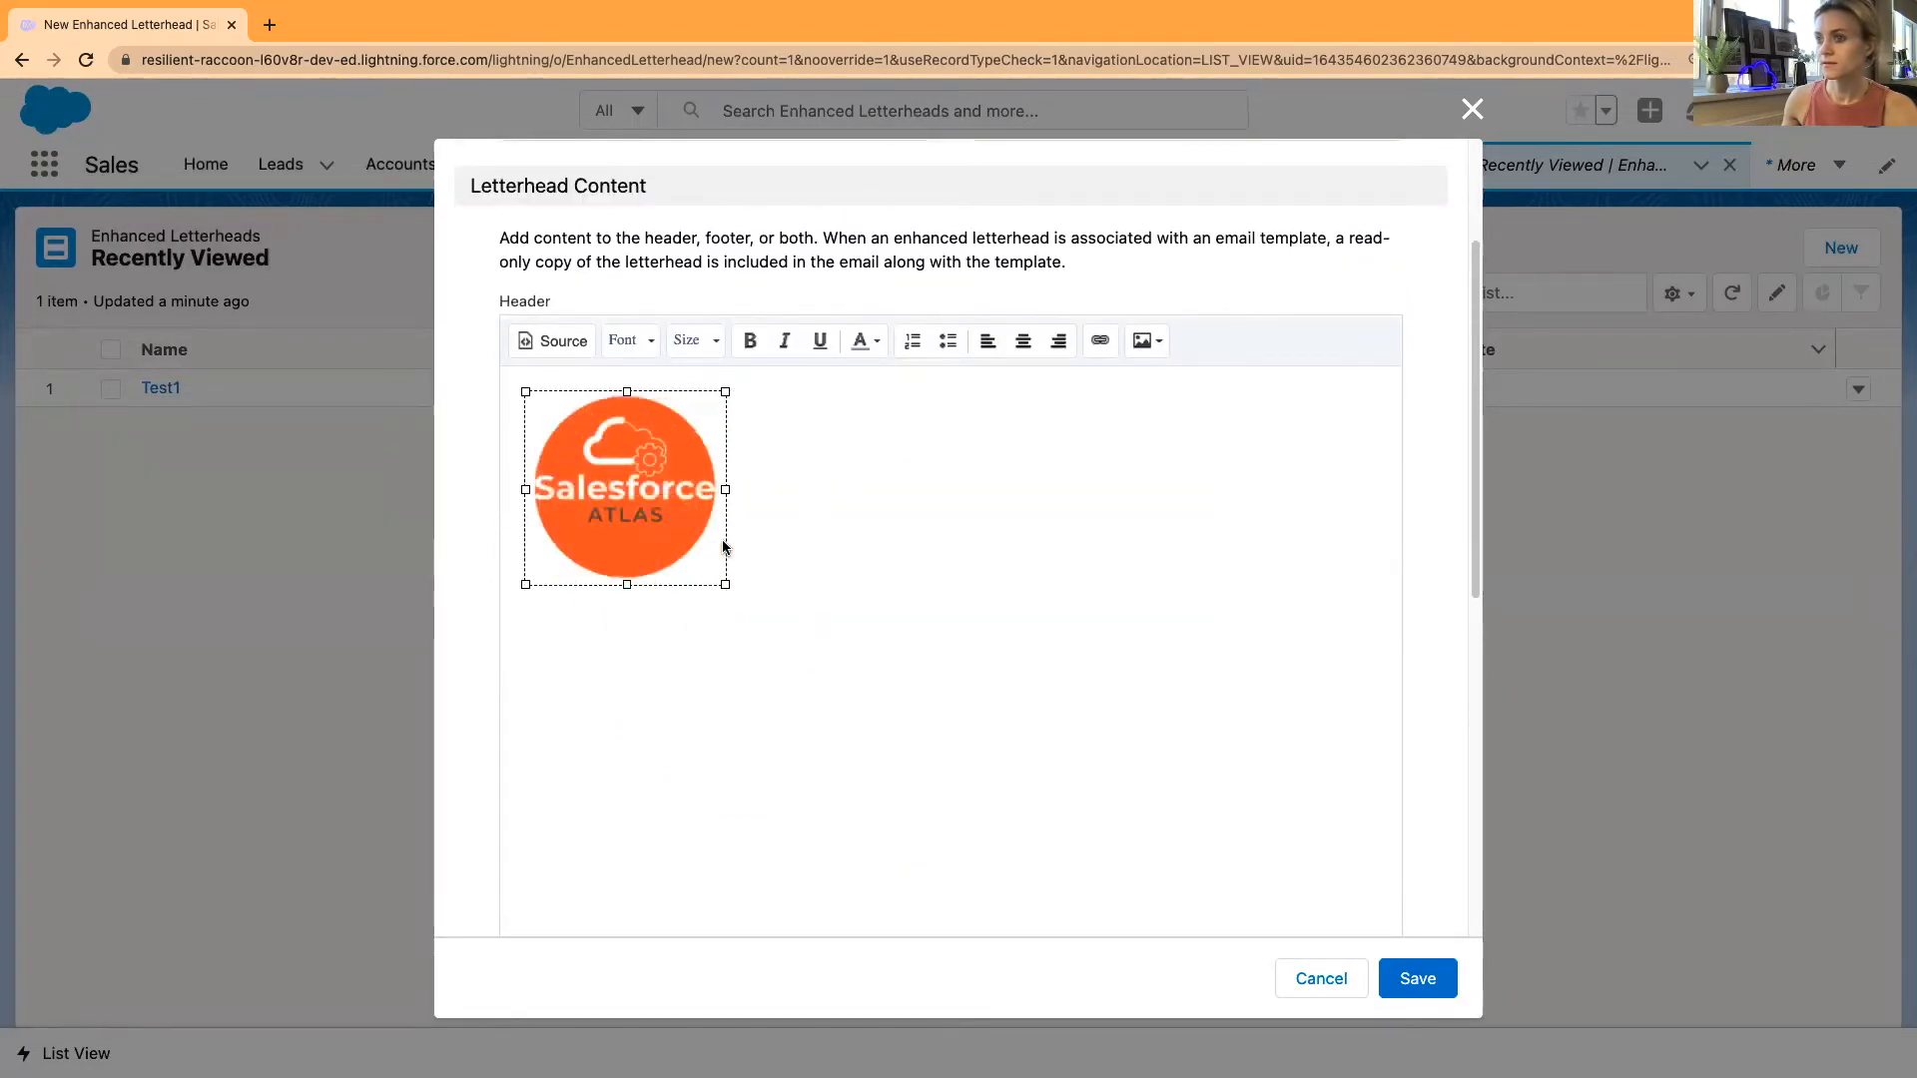
click(1024, 340)
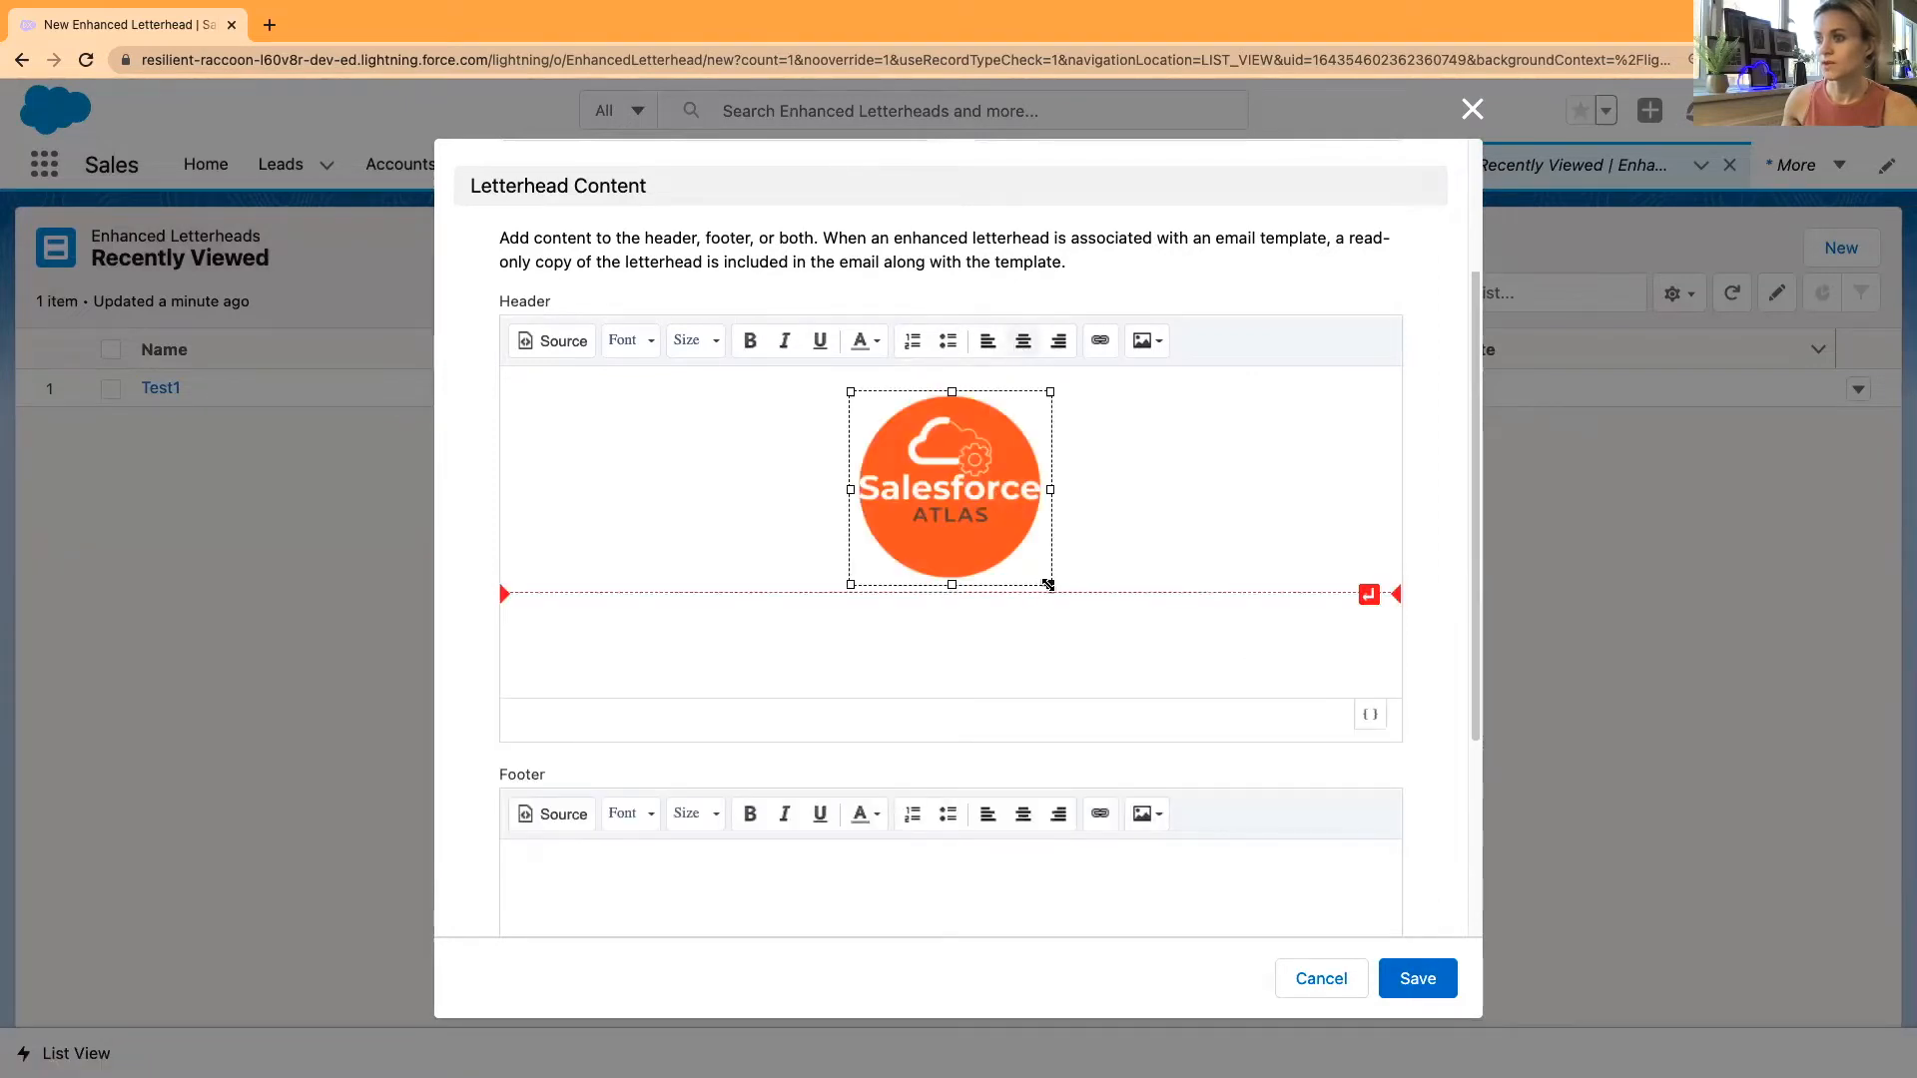
drag(1049, 584, 1031, 567)
scroll(984, 590, down, 3)
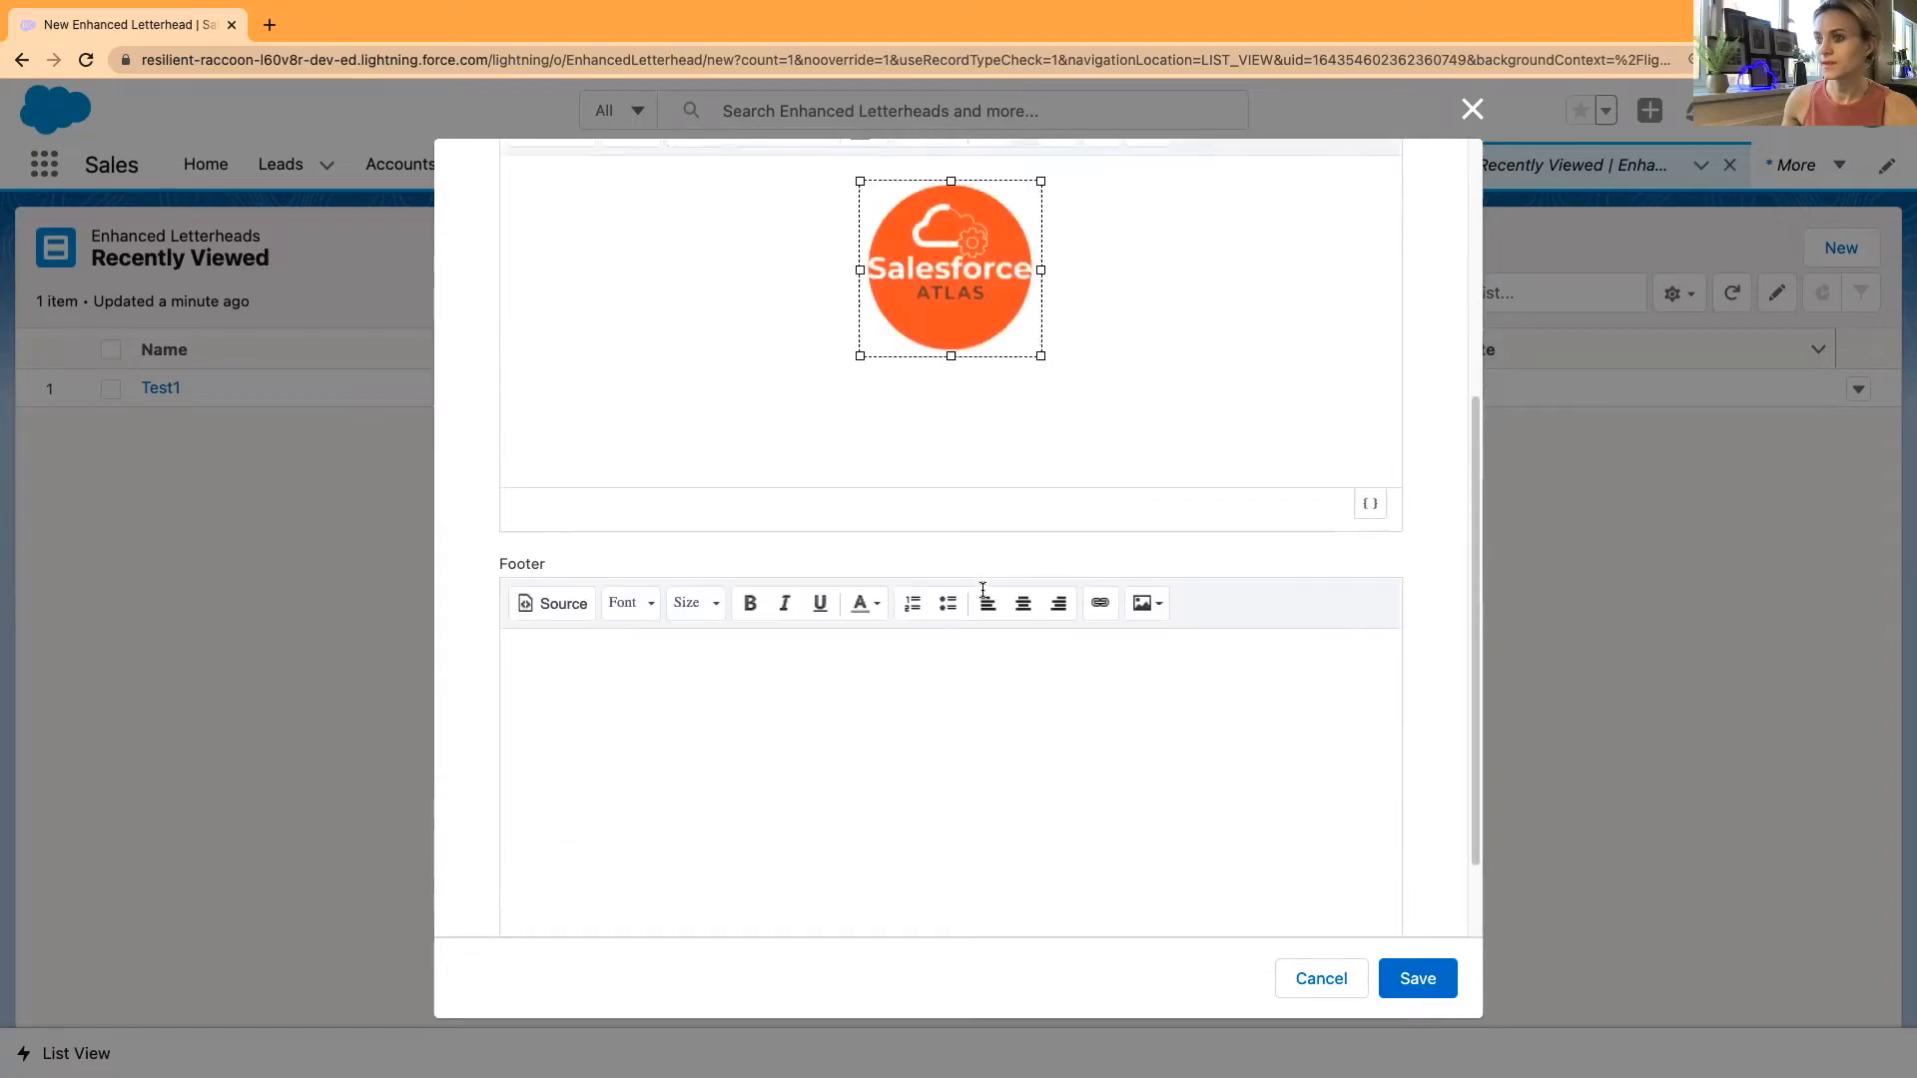
scroll(982, 589, up, 3)
scroll(985, 590, down, 1)
scroll(983, 583, down, 3)
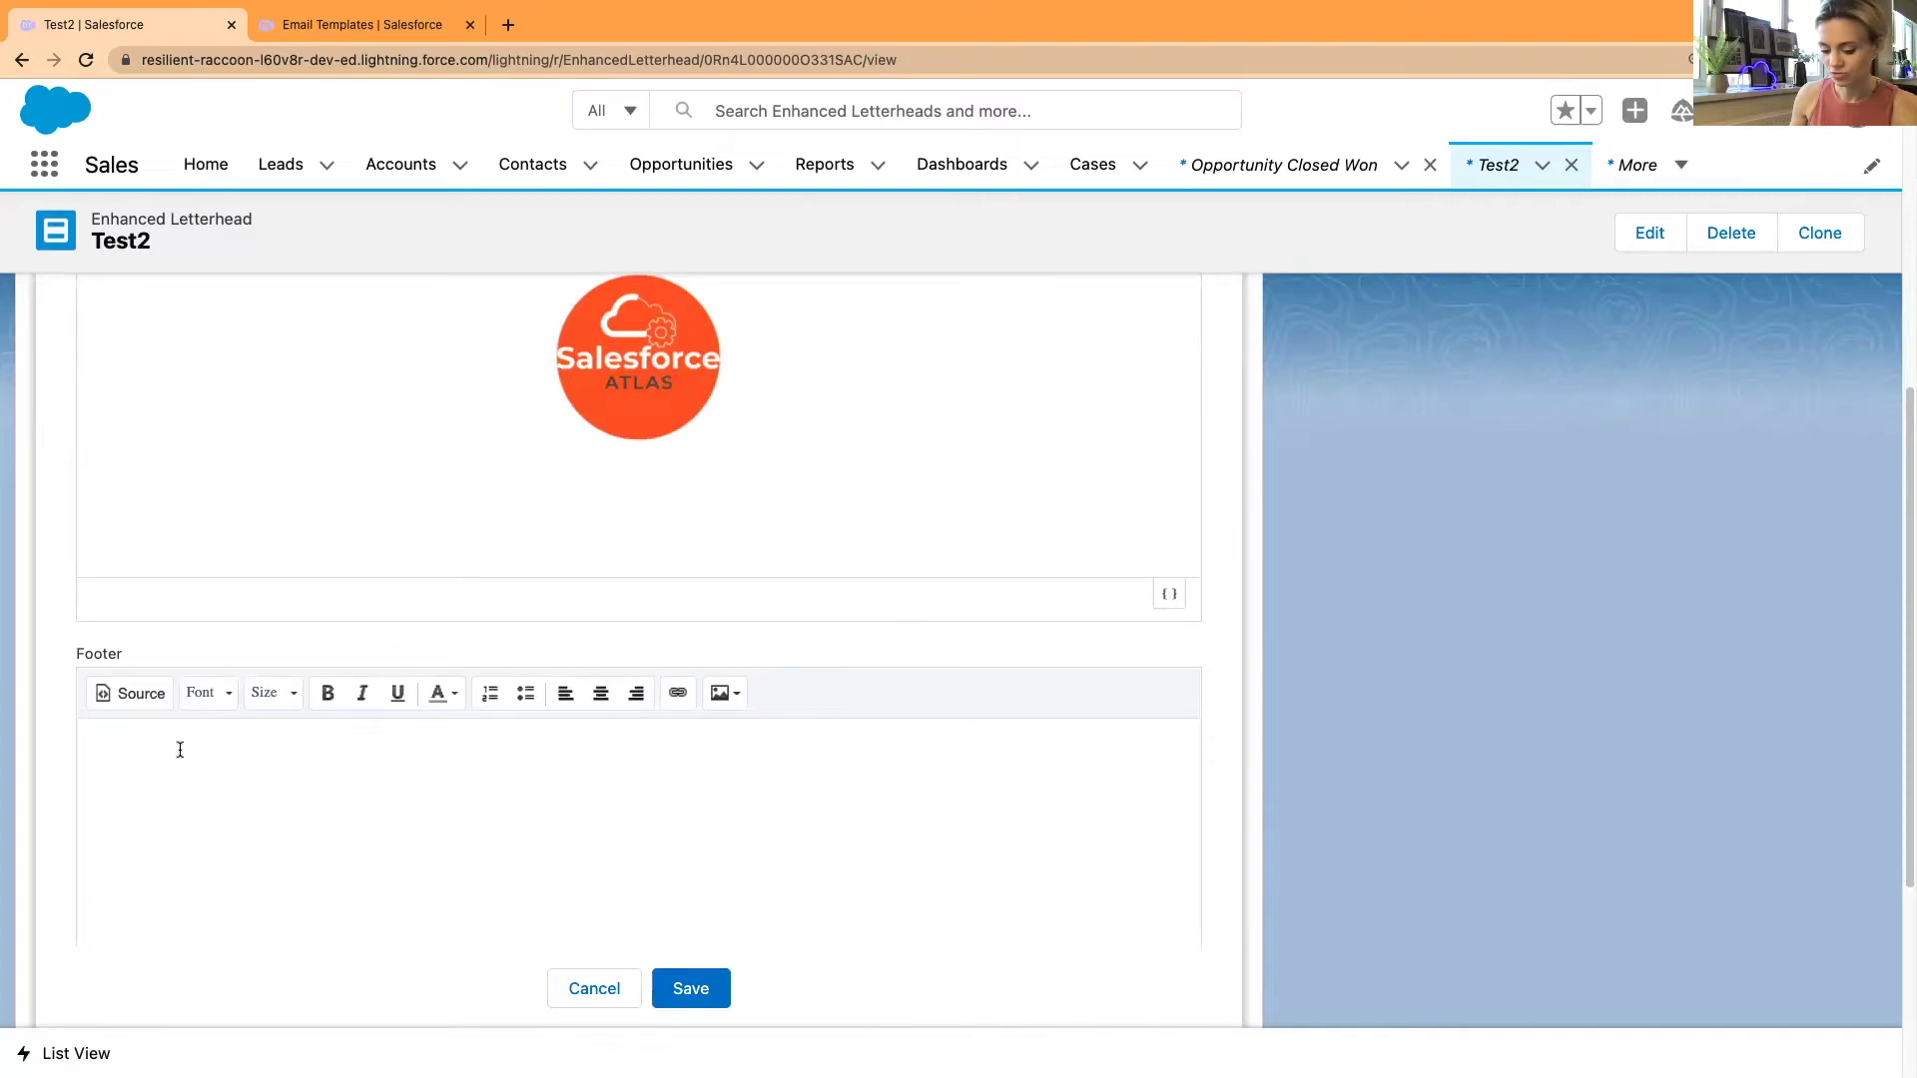
Write the footer lines: Salesforce Tutor, 1 London Road and Salesforce Atlas
click(179, 748)
text(S)
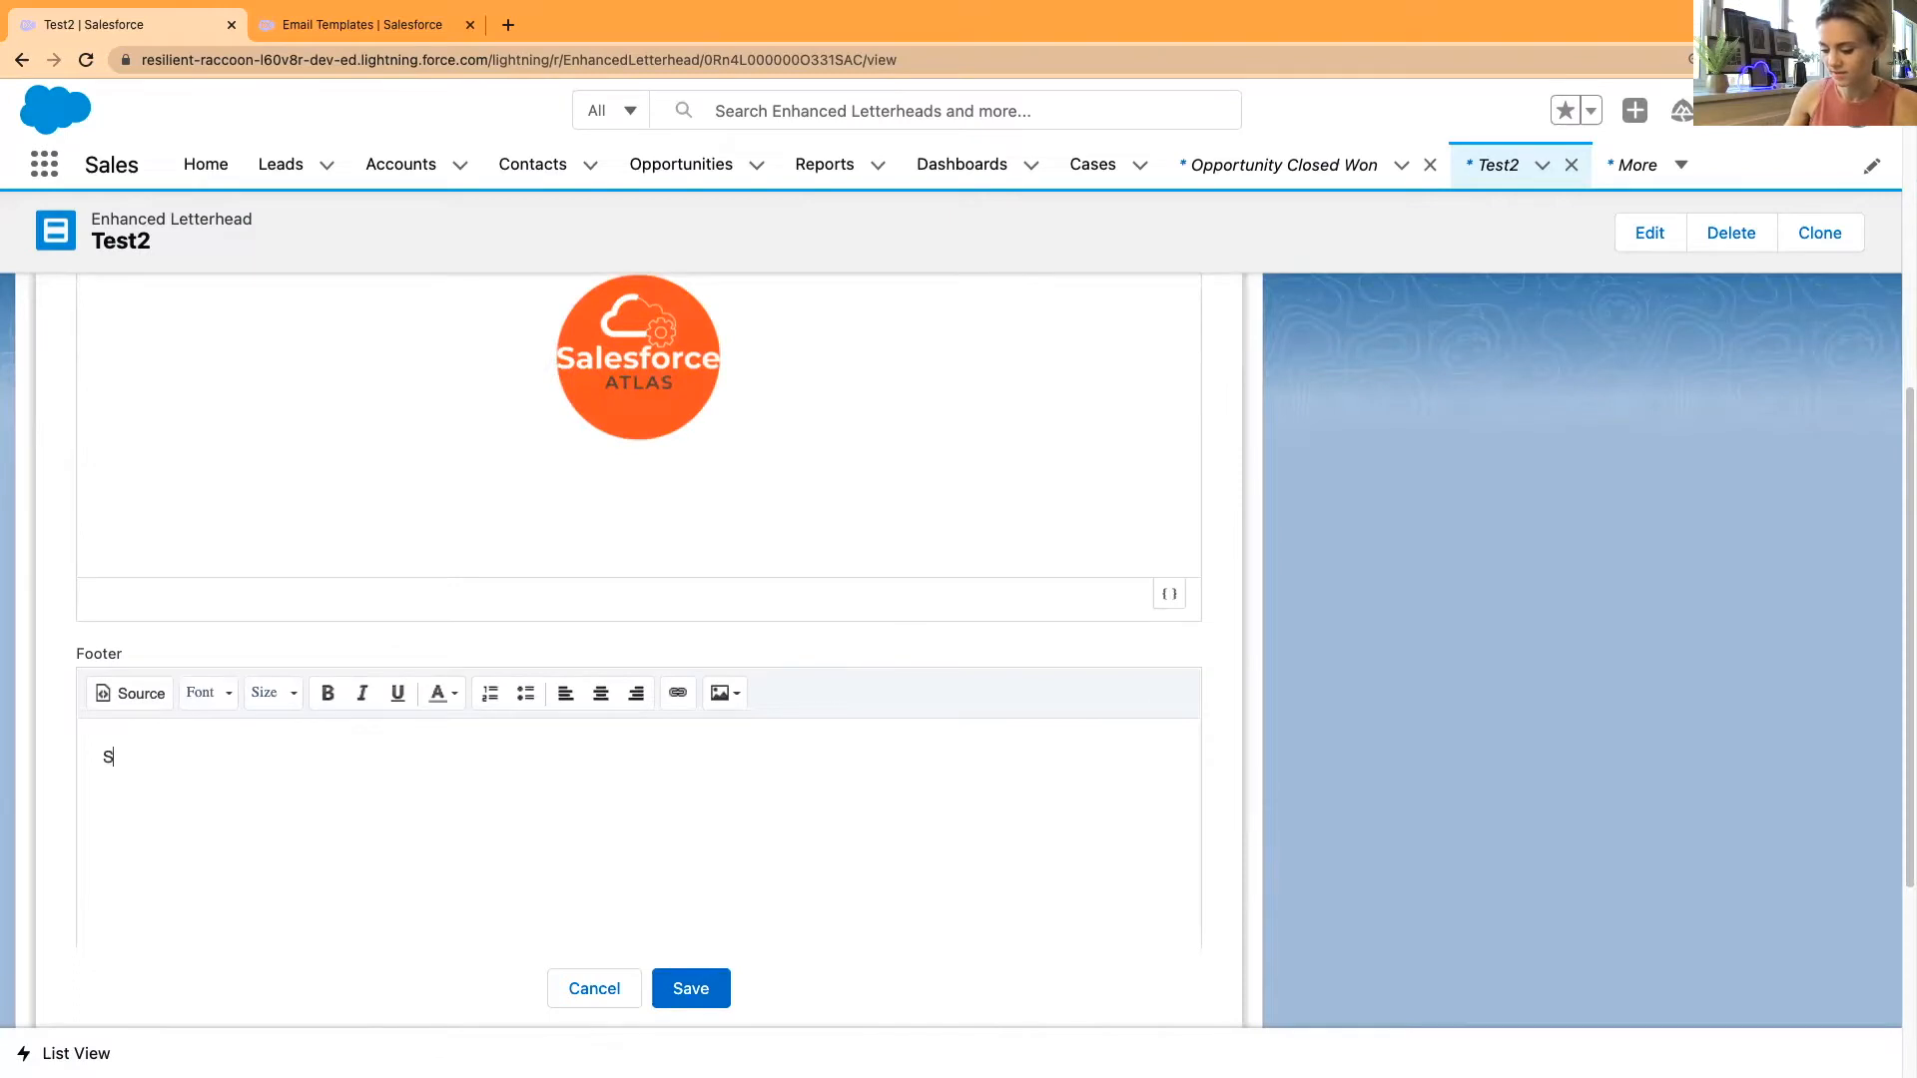
text(alesforce )
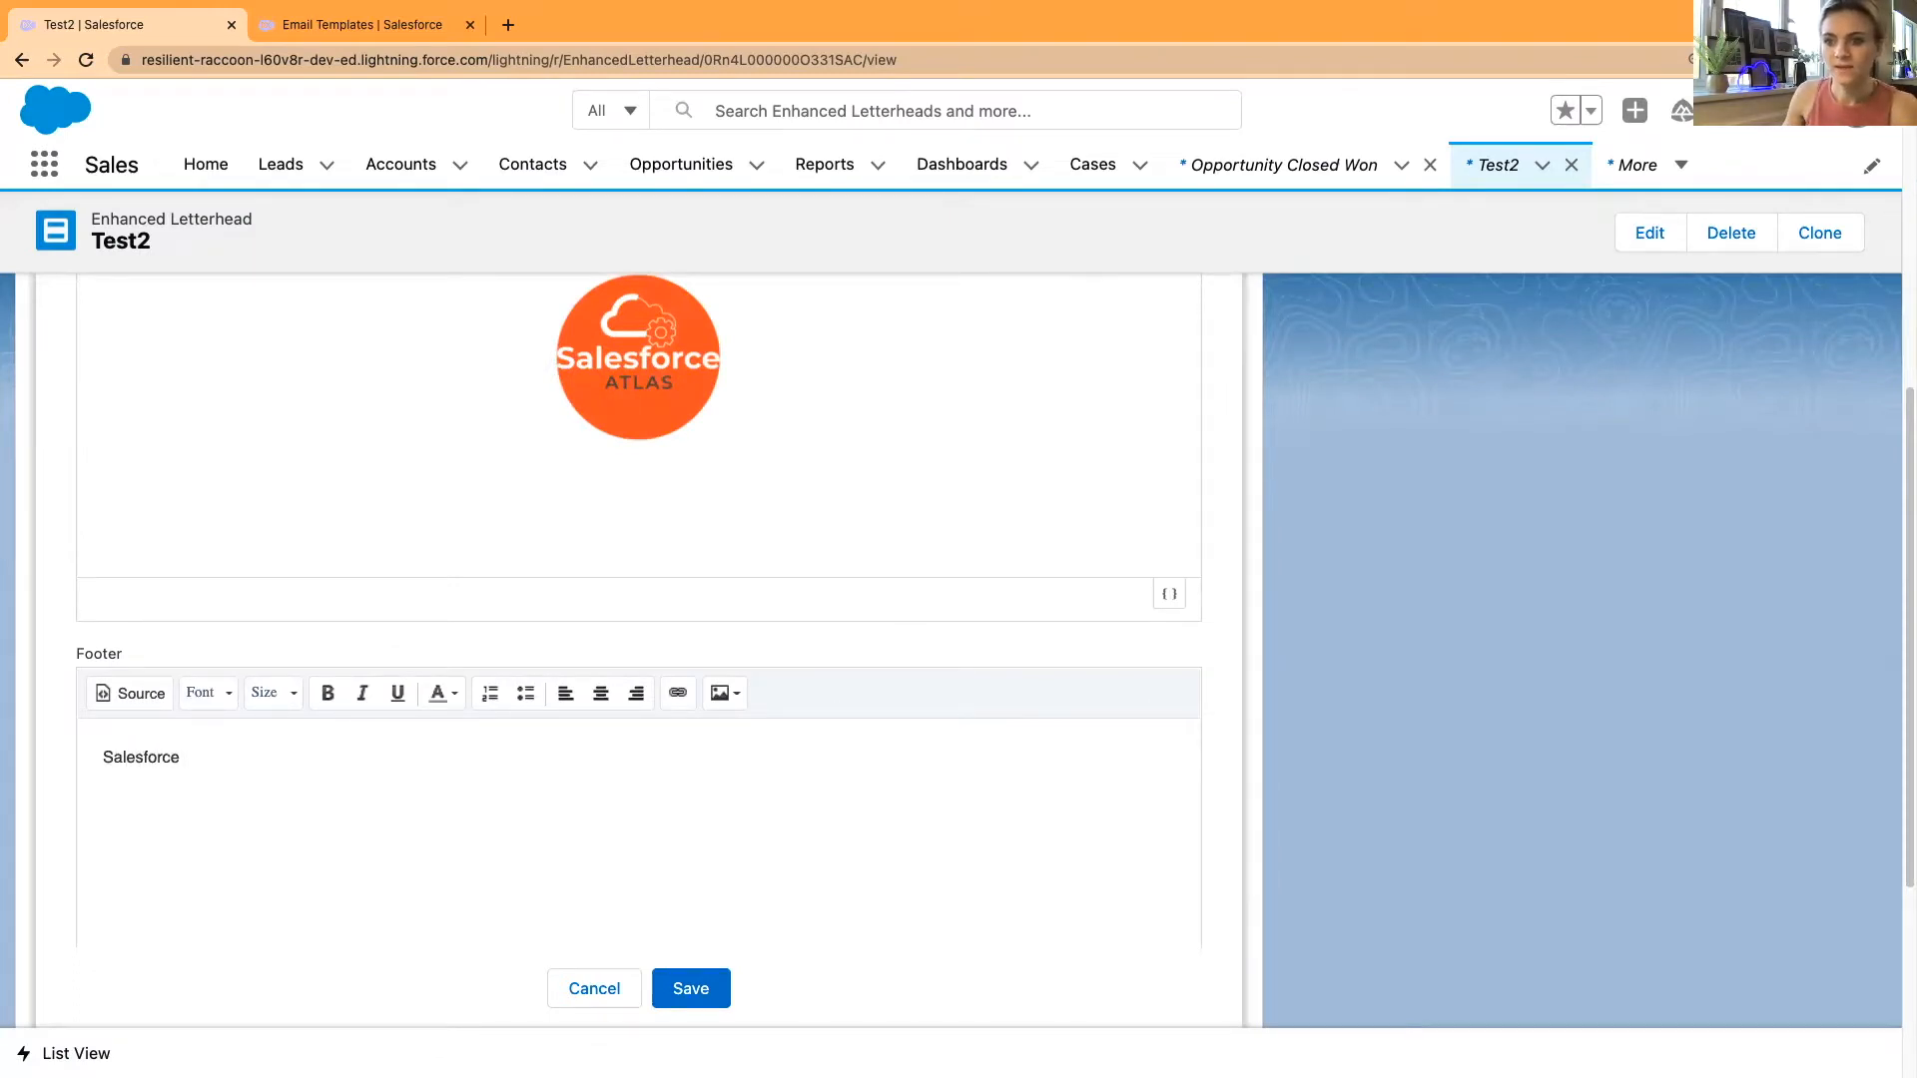
text(Tutor)
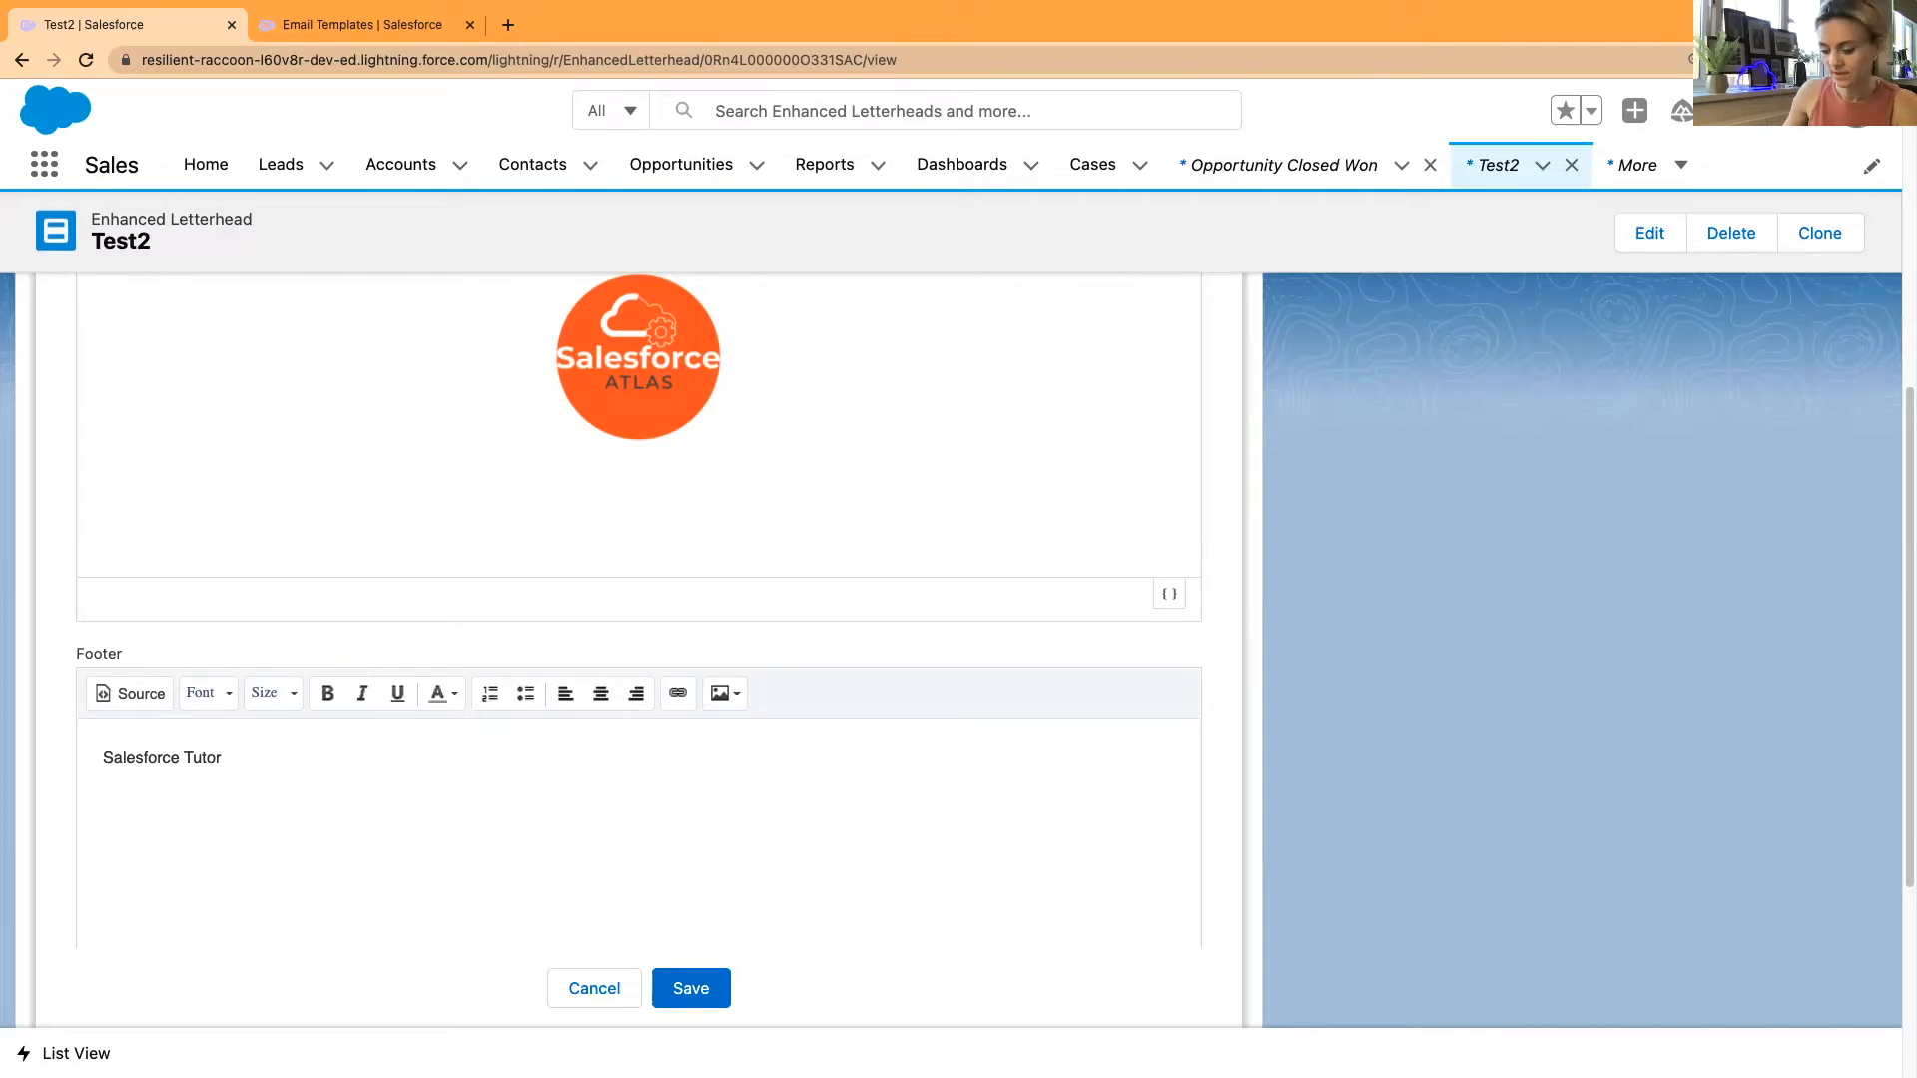
key(Return)
text(test@)
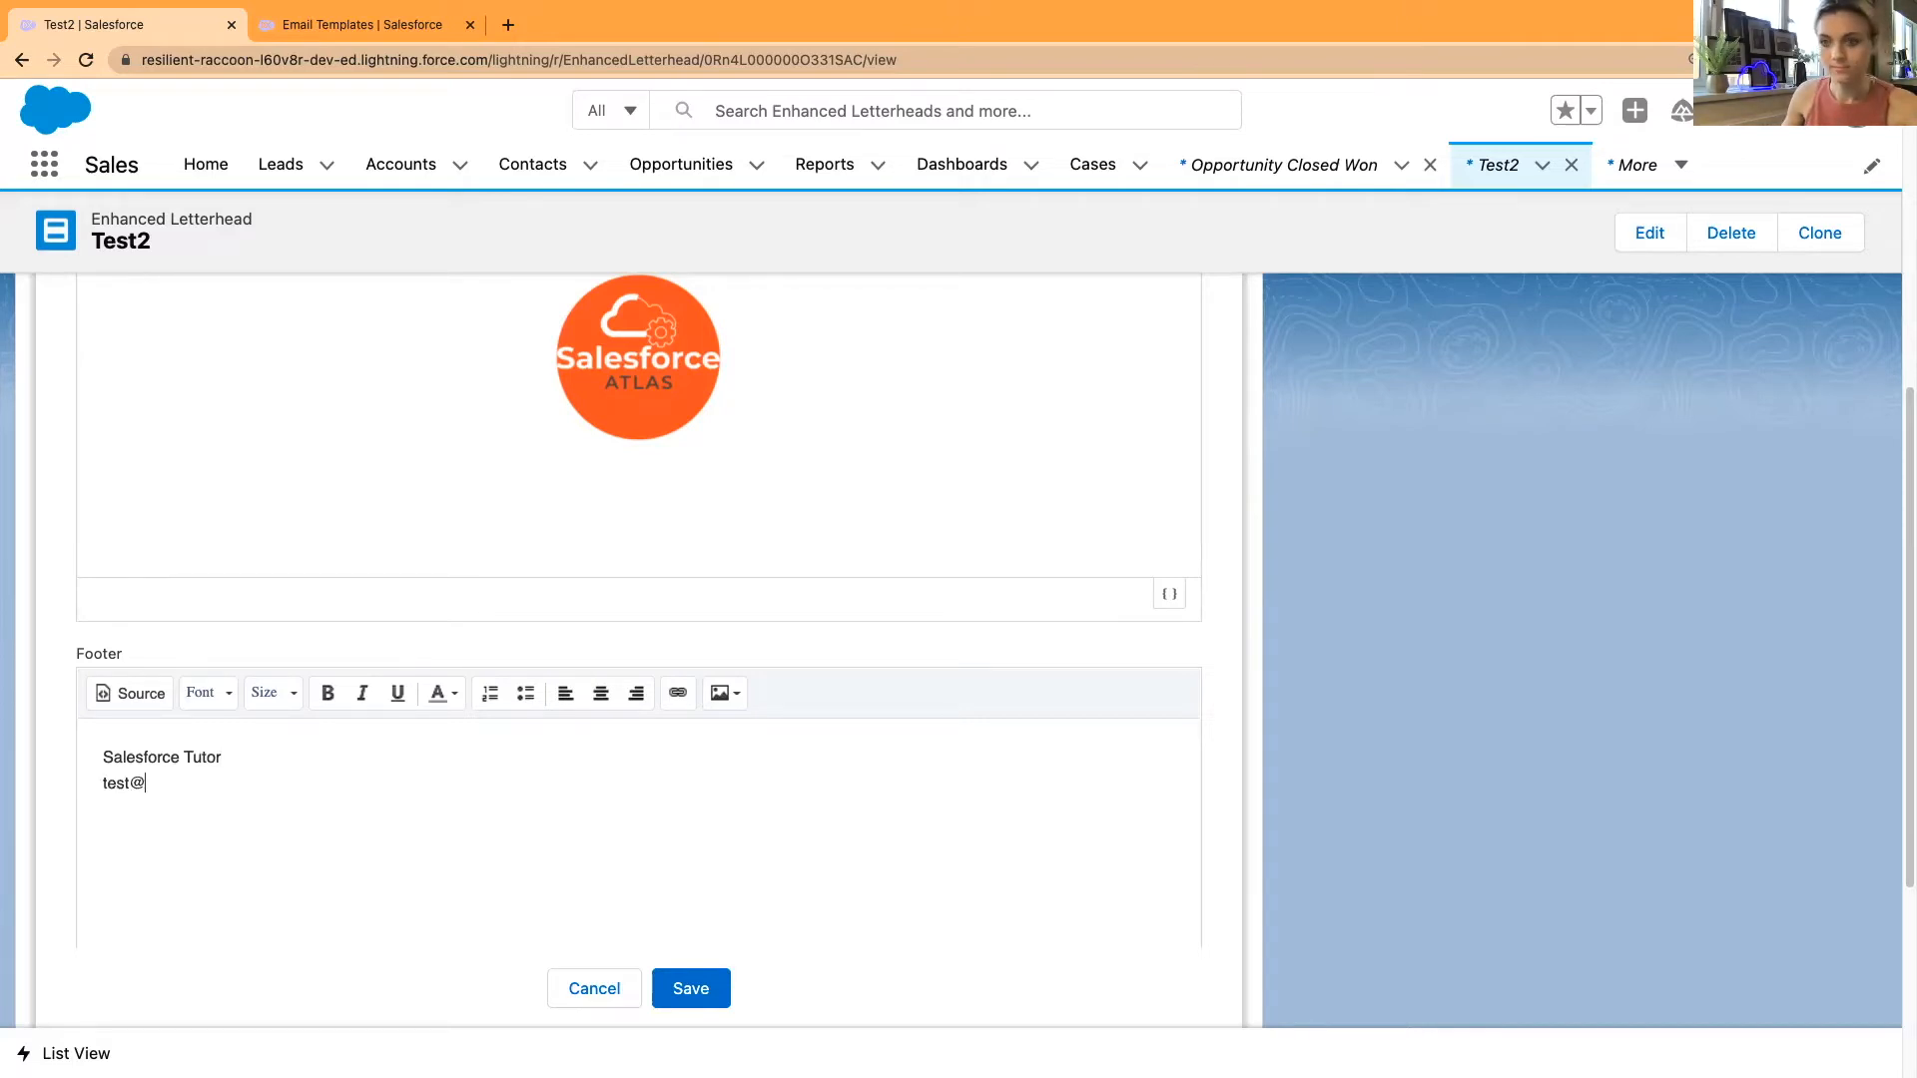
text(salesfor)
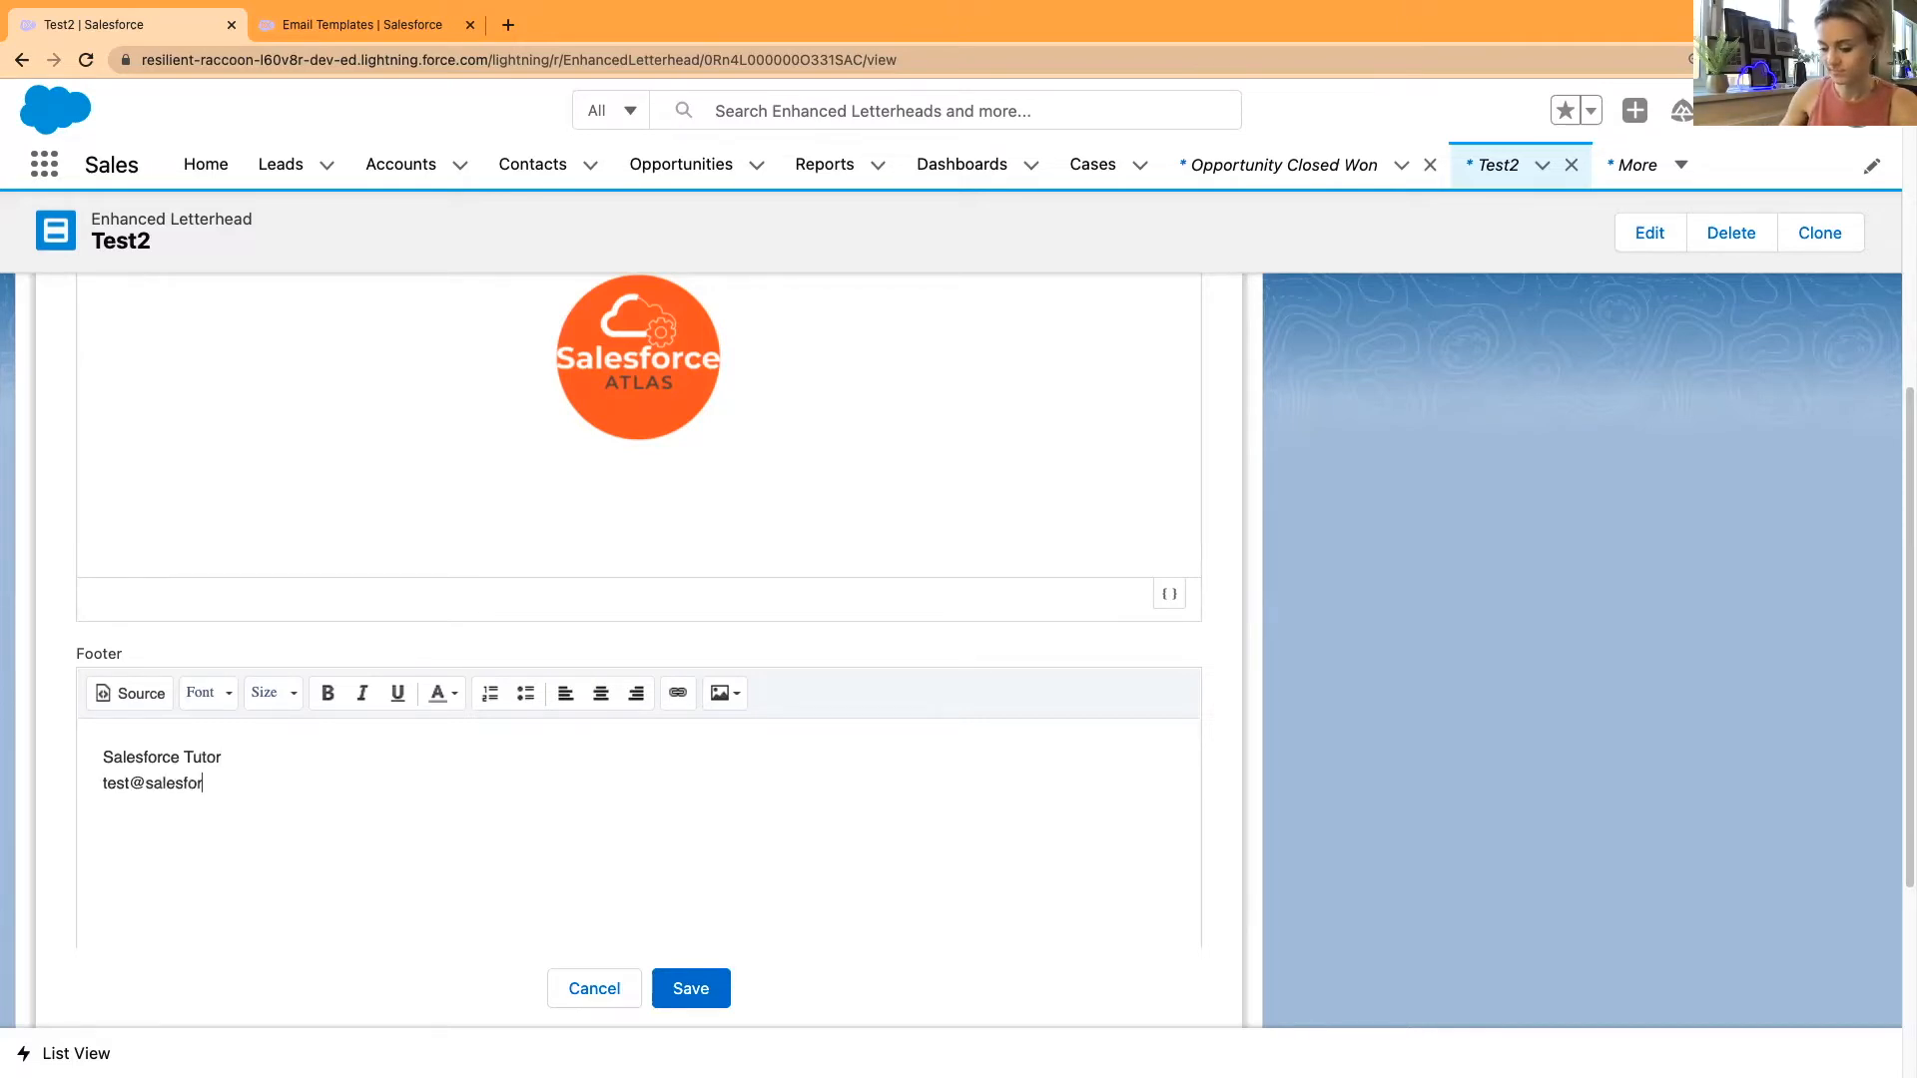
text(ceatlas.com 123 456 7)
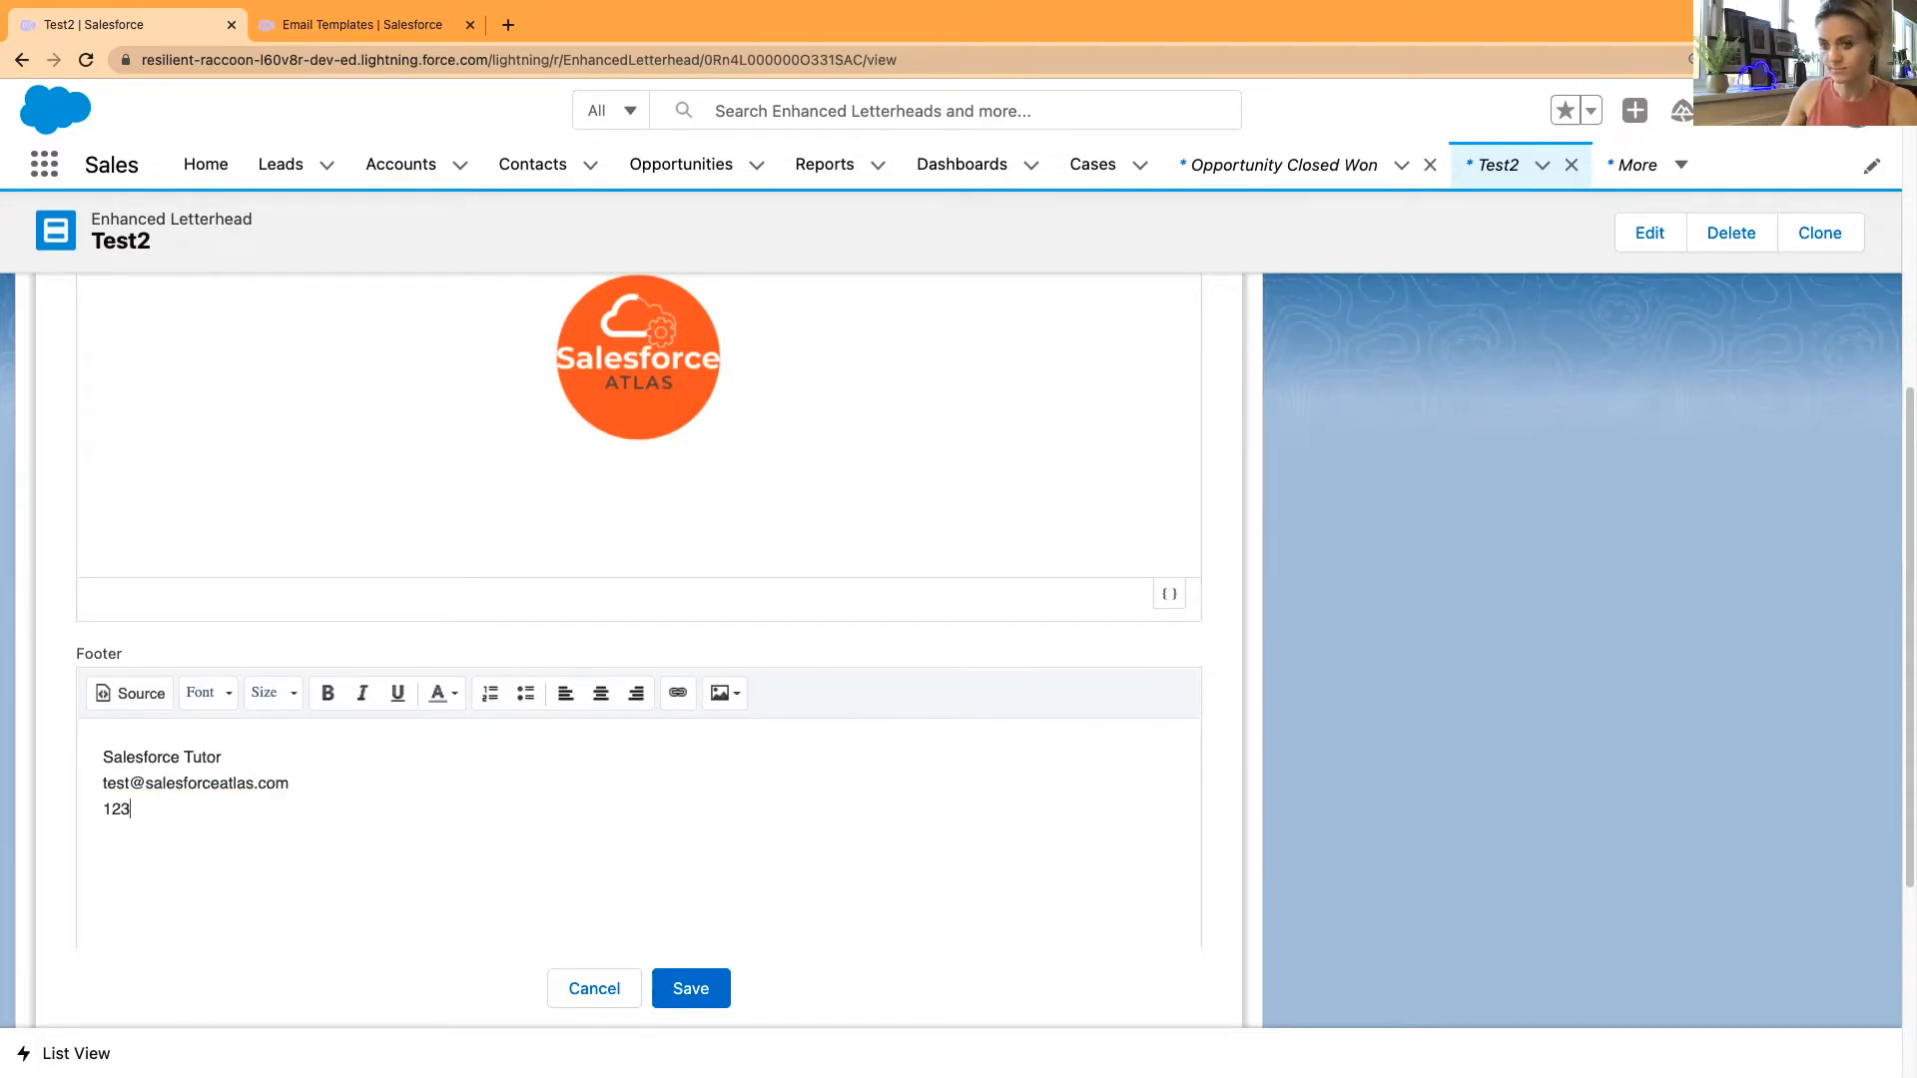
text(890)
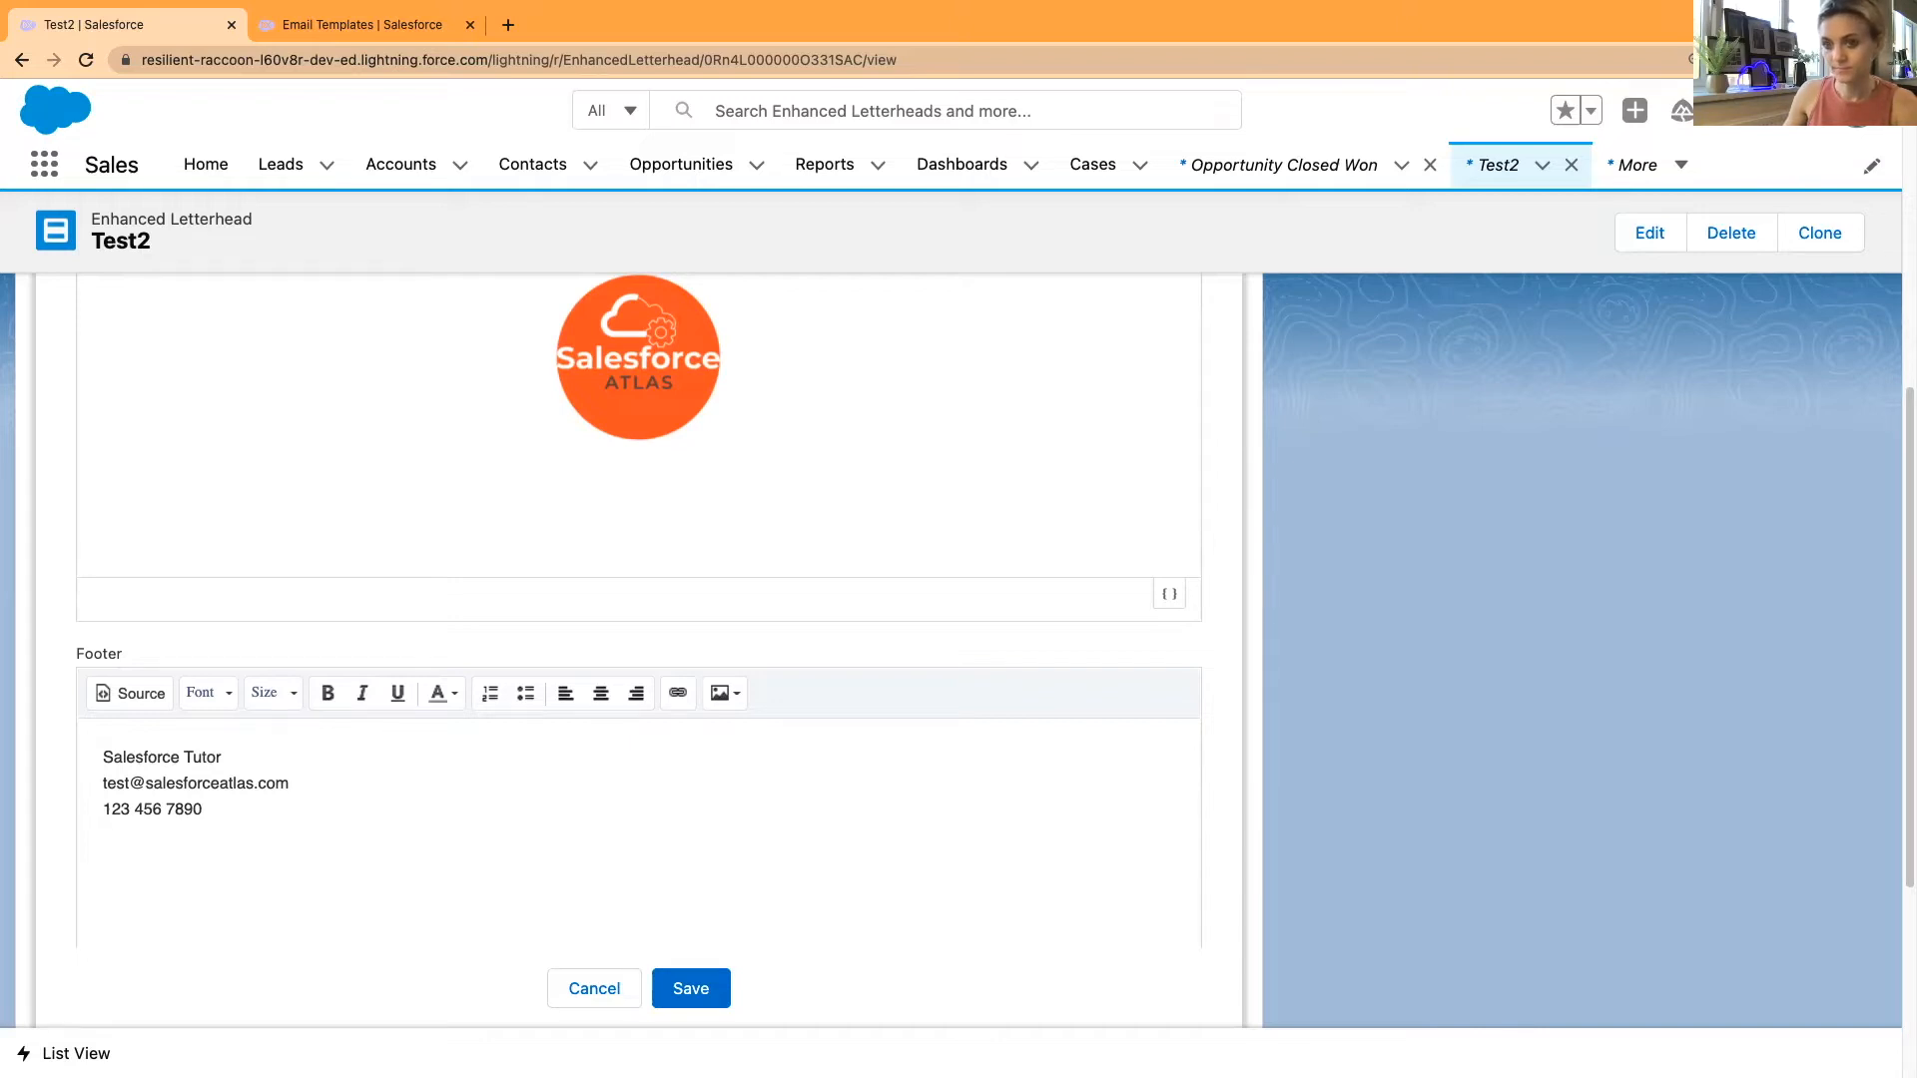
text( 1 London Road)
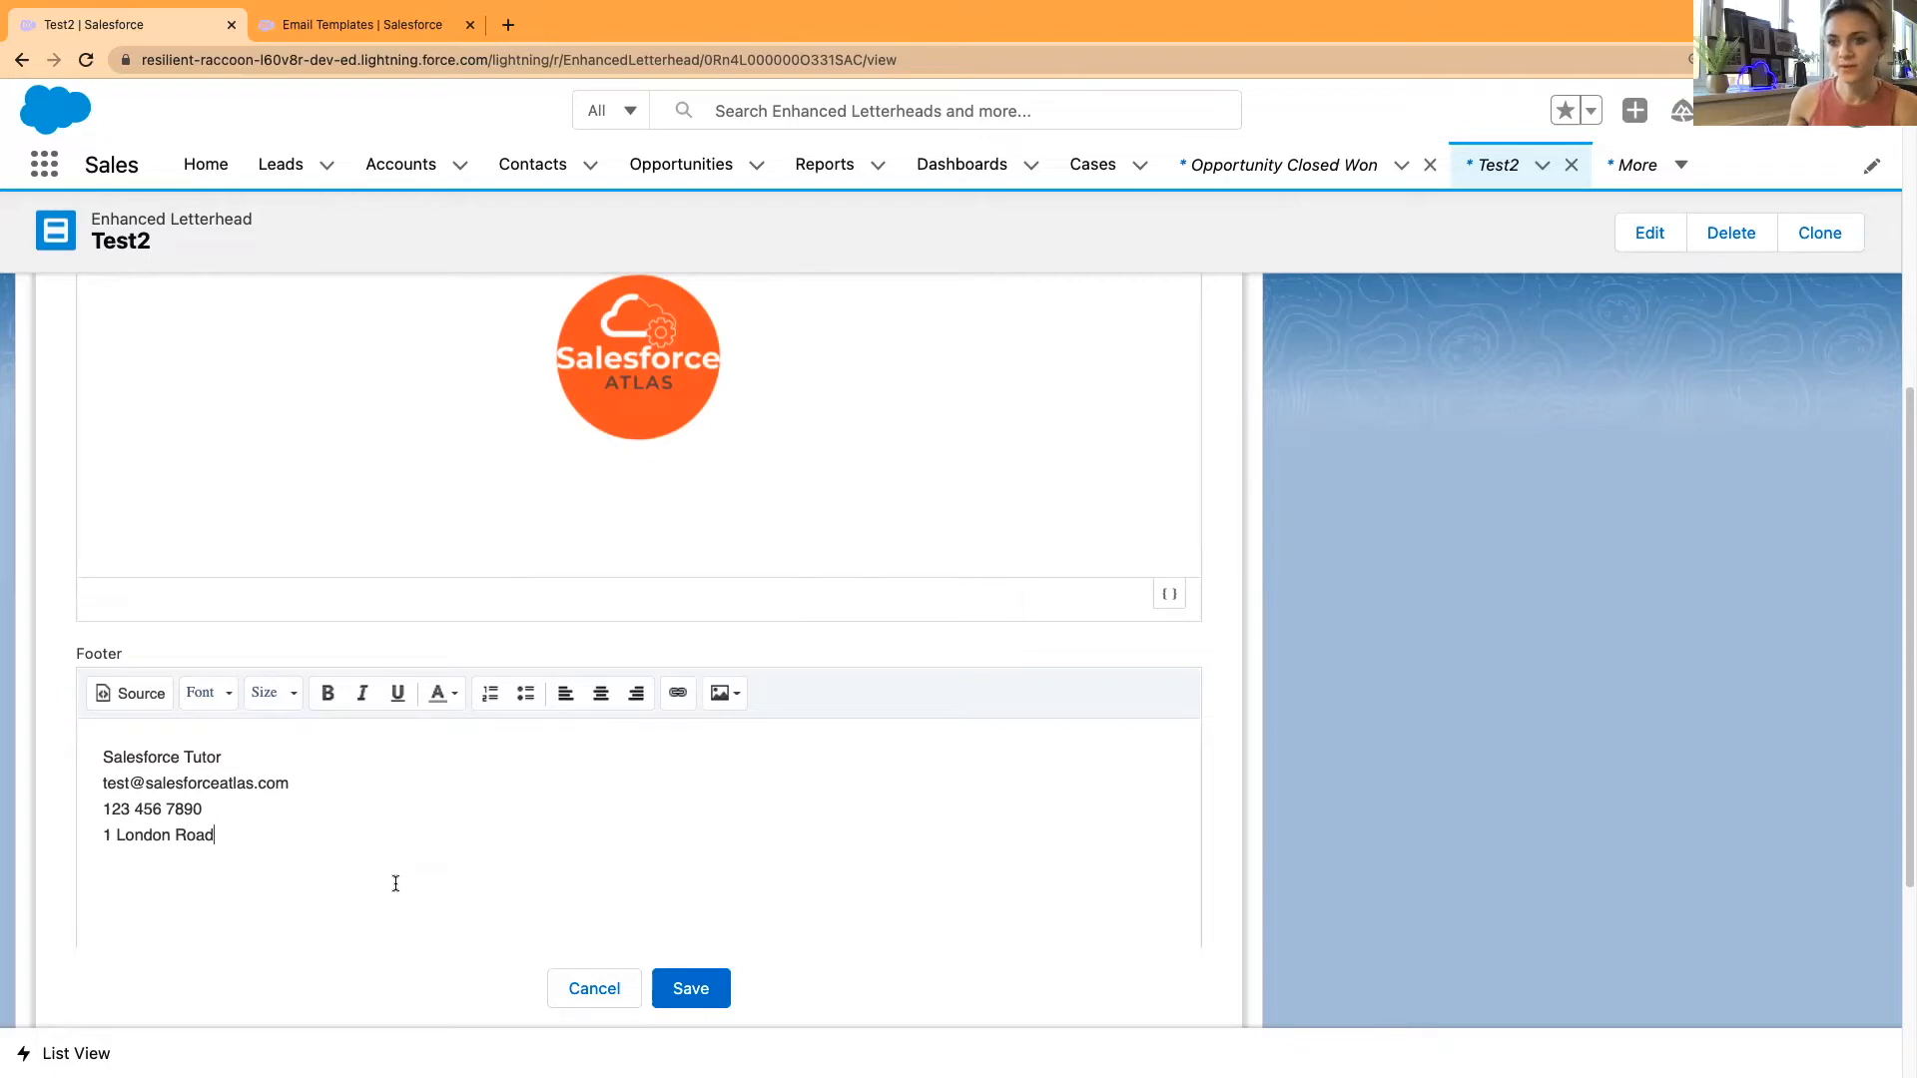
click(250, 757)
key(Return)
text(Salesfo)
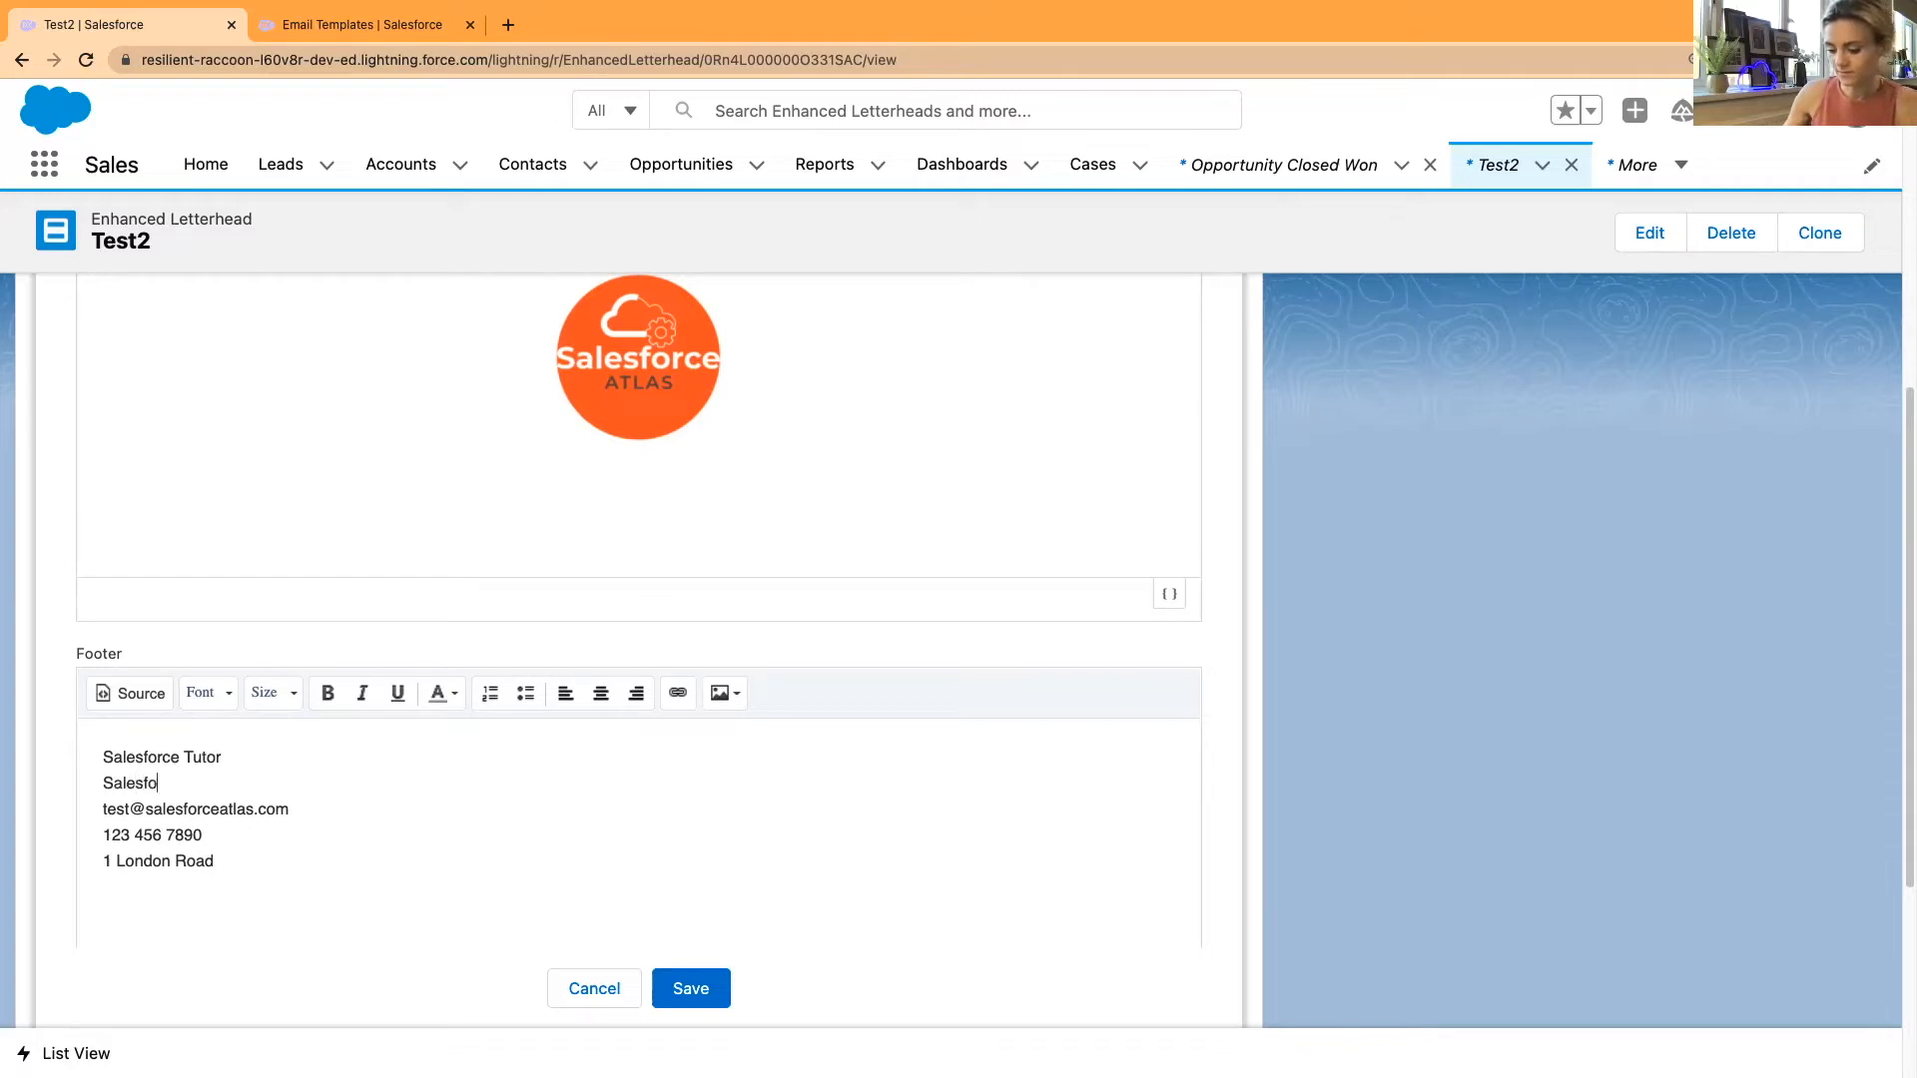
text(rce Atlas)
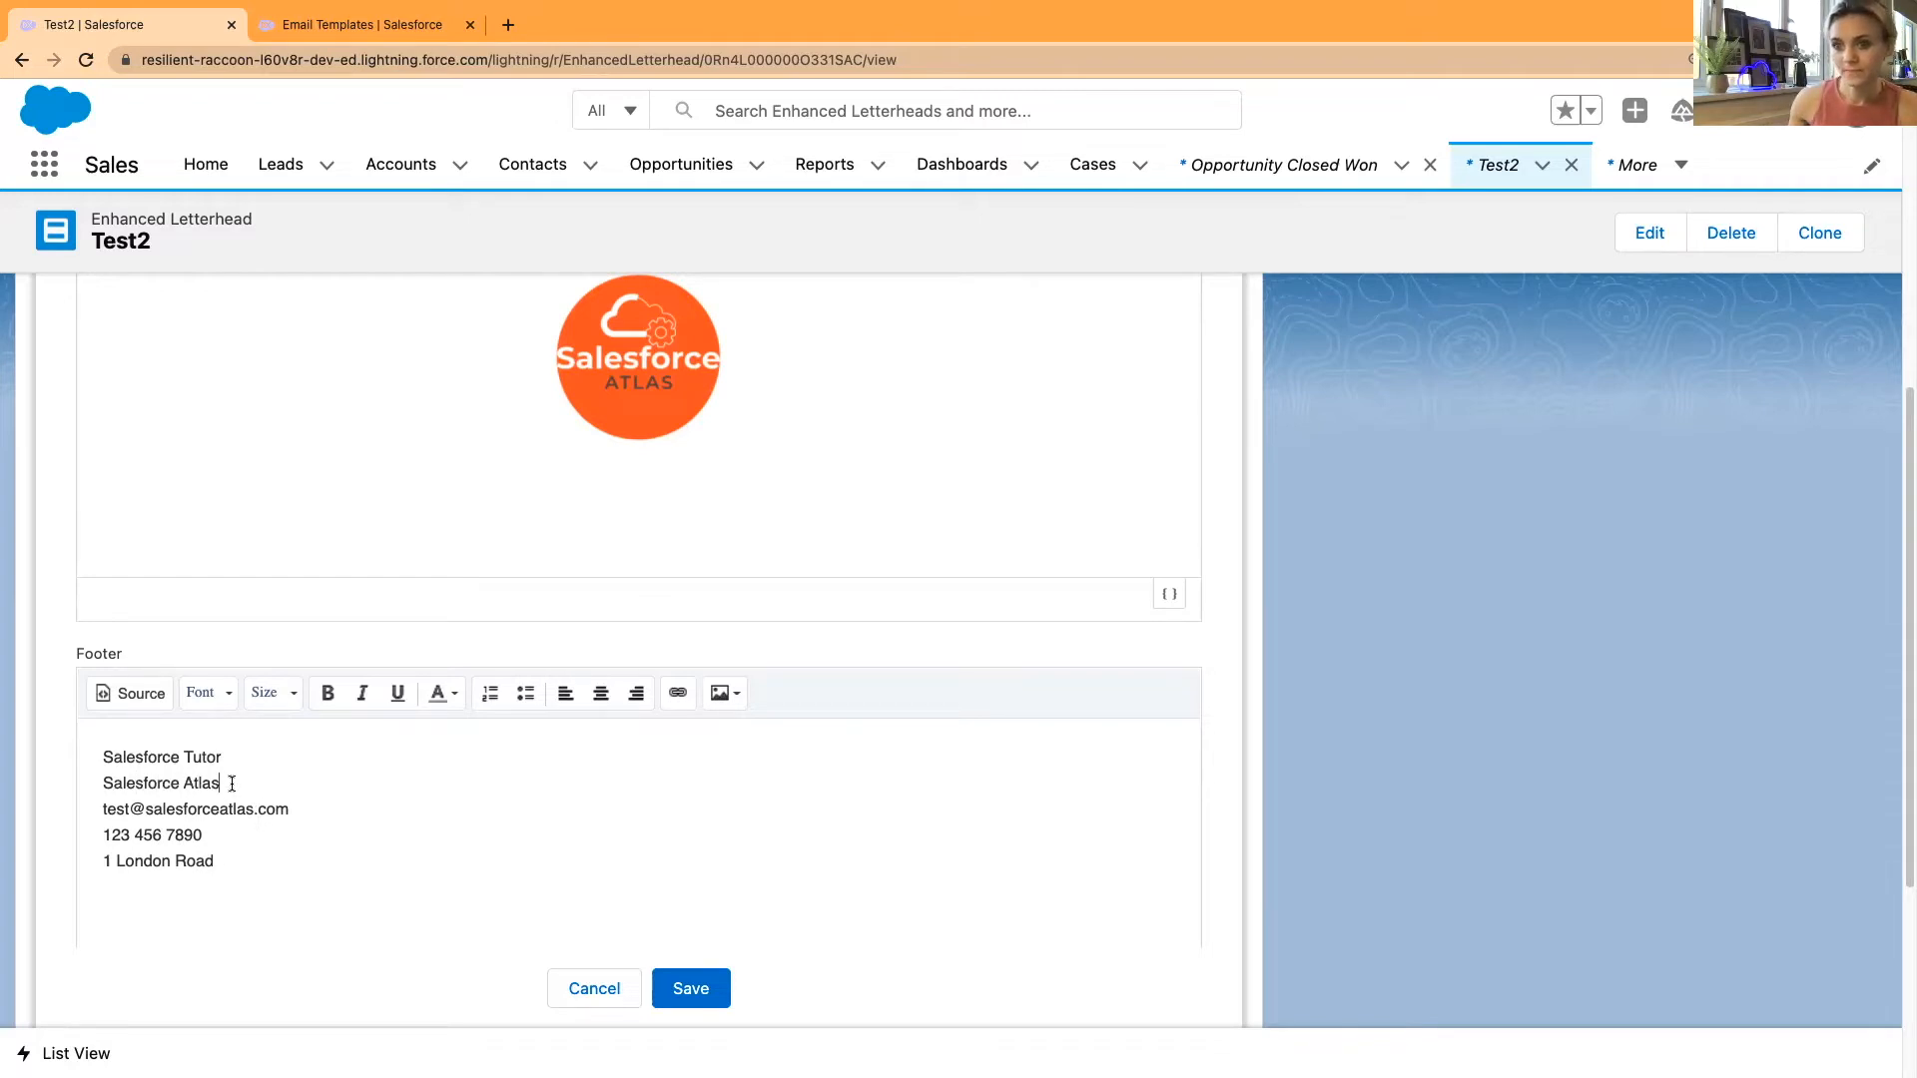
Make Salesforce Atlas bold and Salesforce Tutor italic, then save the Test2 letterhead
drag(231, 783, 99, 781)
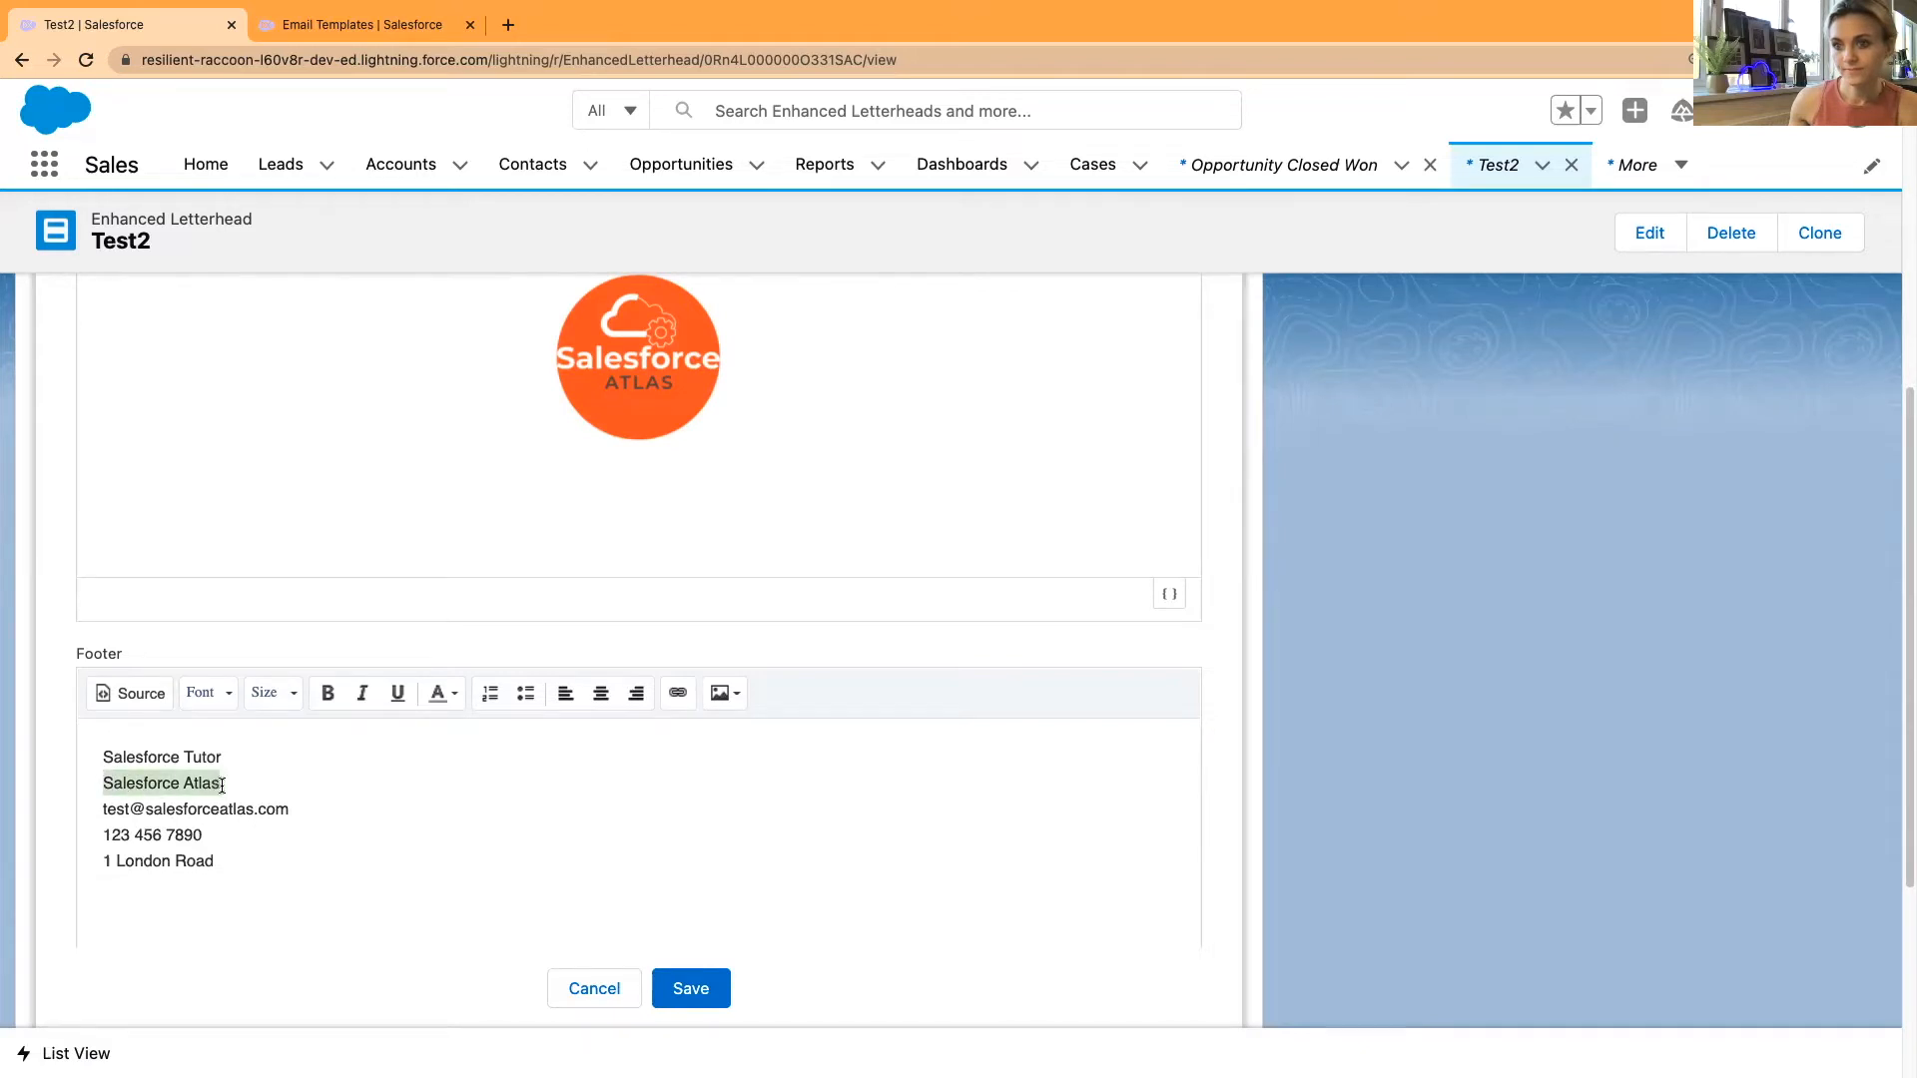
click(330, 693)
click(256, 907)
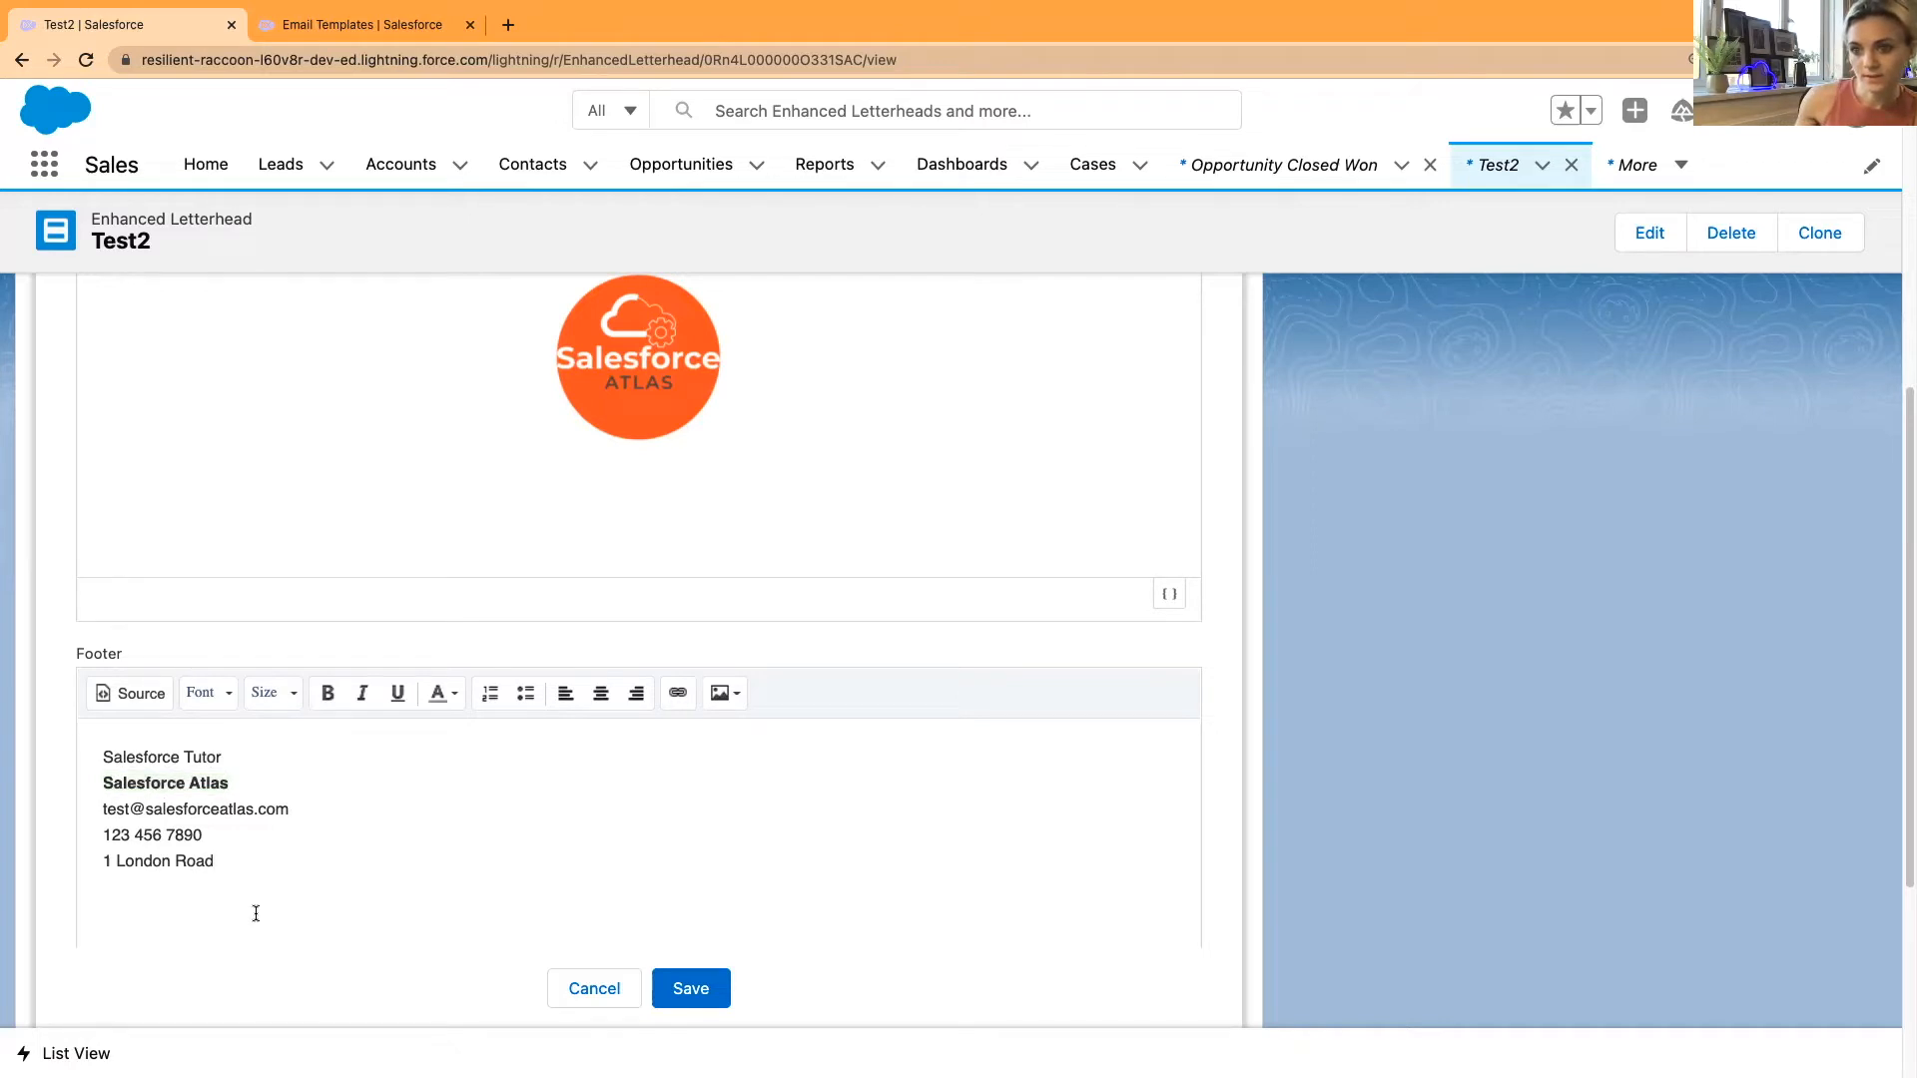
drag(222, 757, 101, 757)
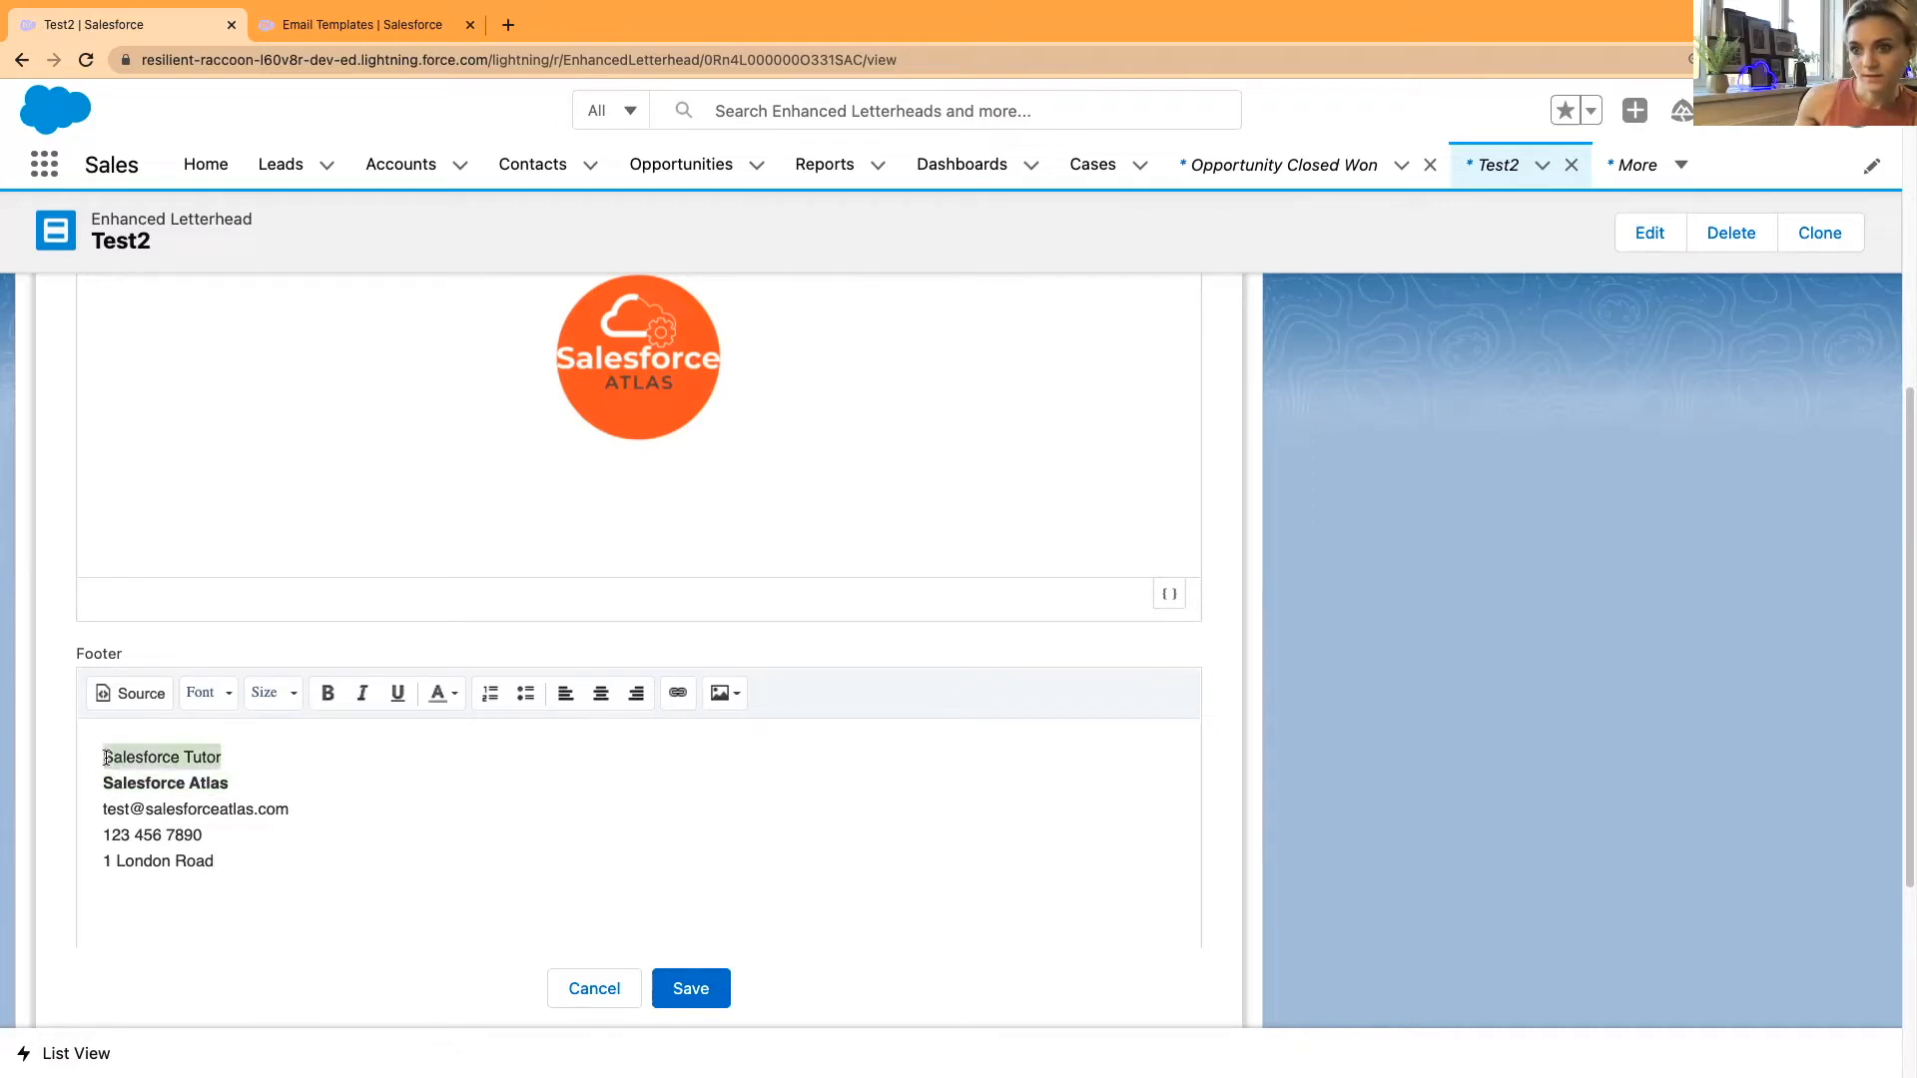
click(360, 692)
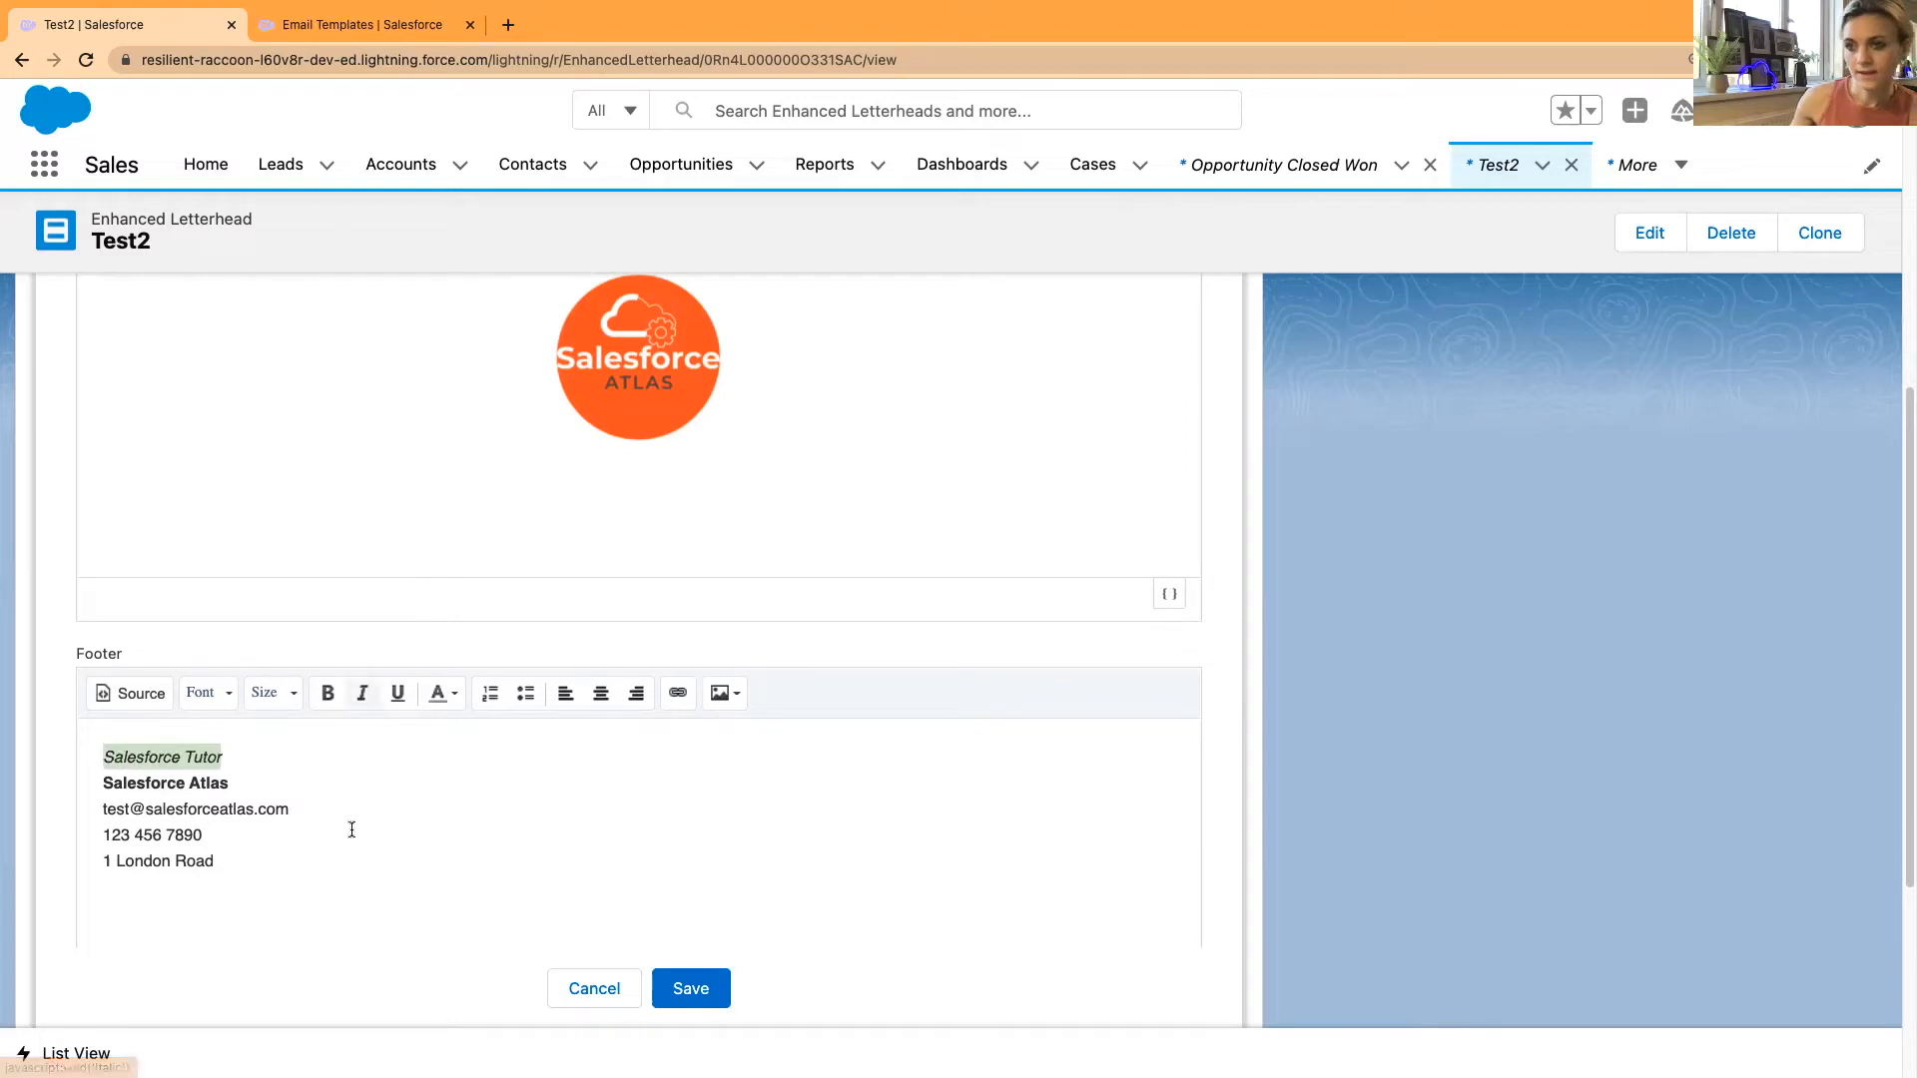
click(310, 903)
click(690, 989)
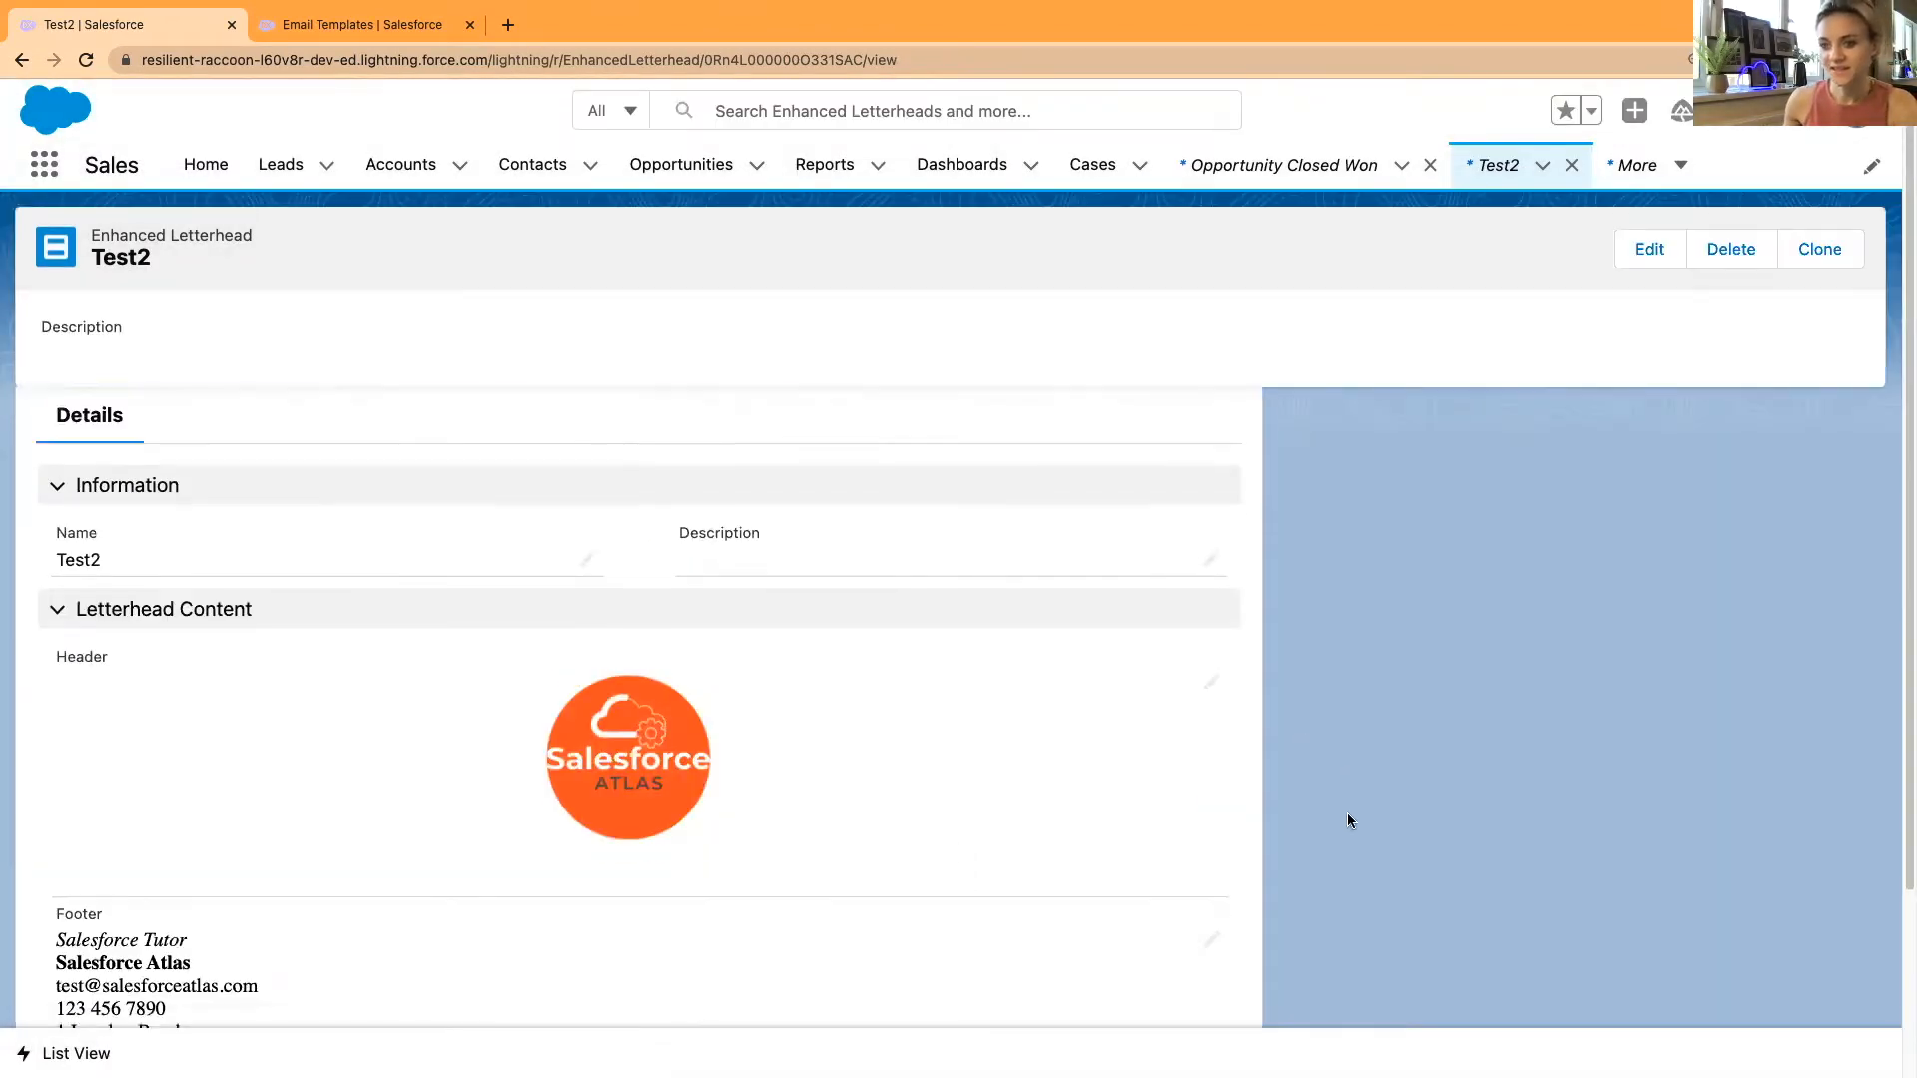
scroll(1346, 814, down, 1)
scroll(1353, 821, down, 1)
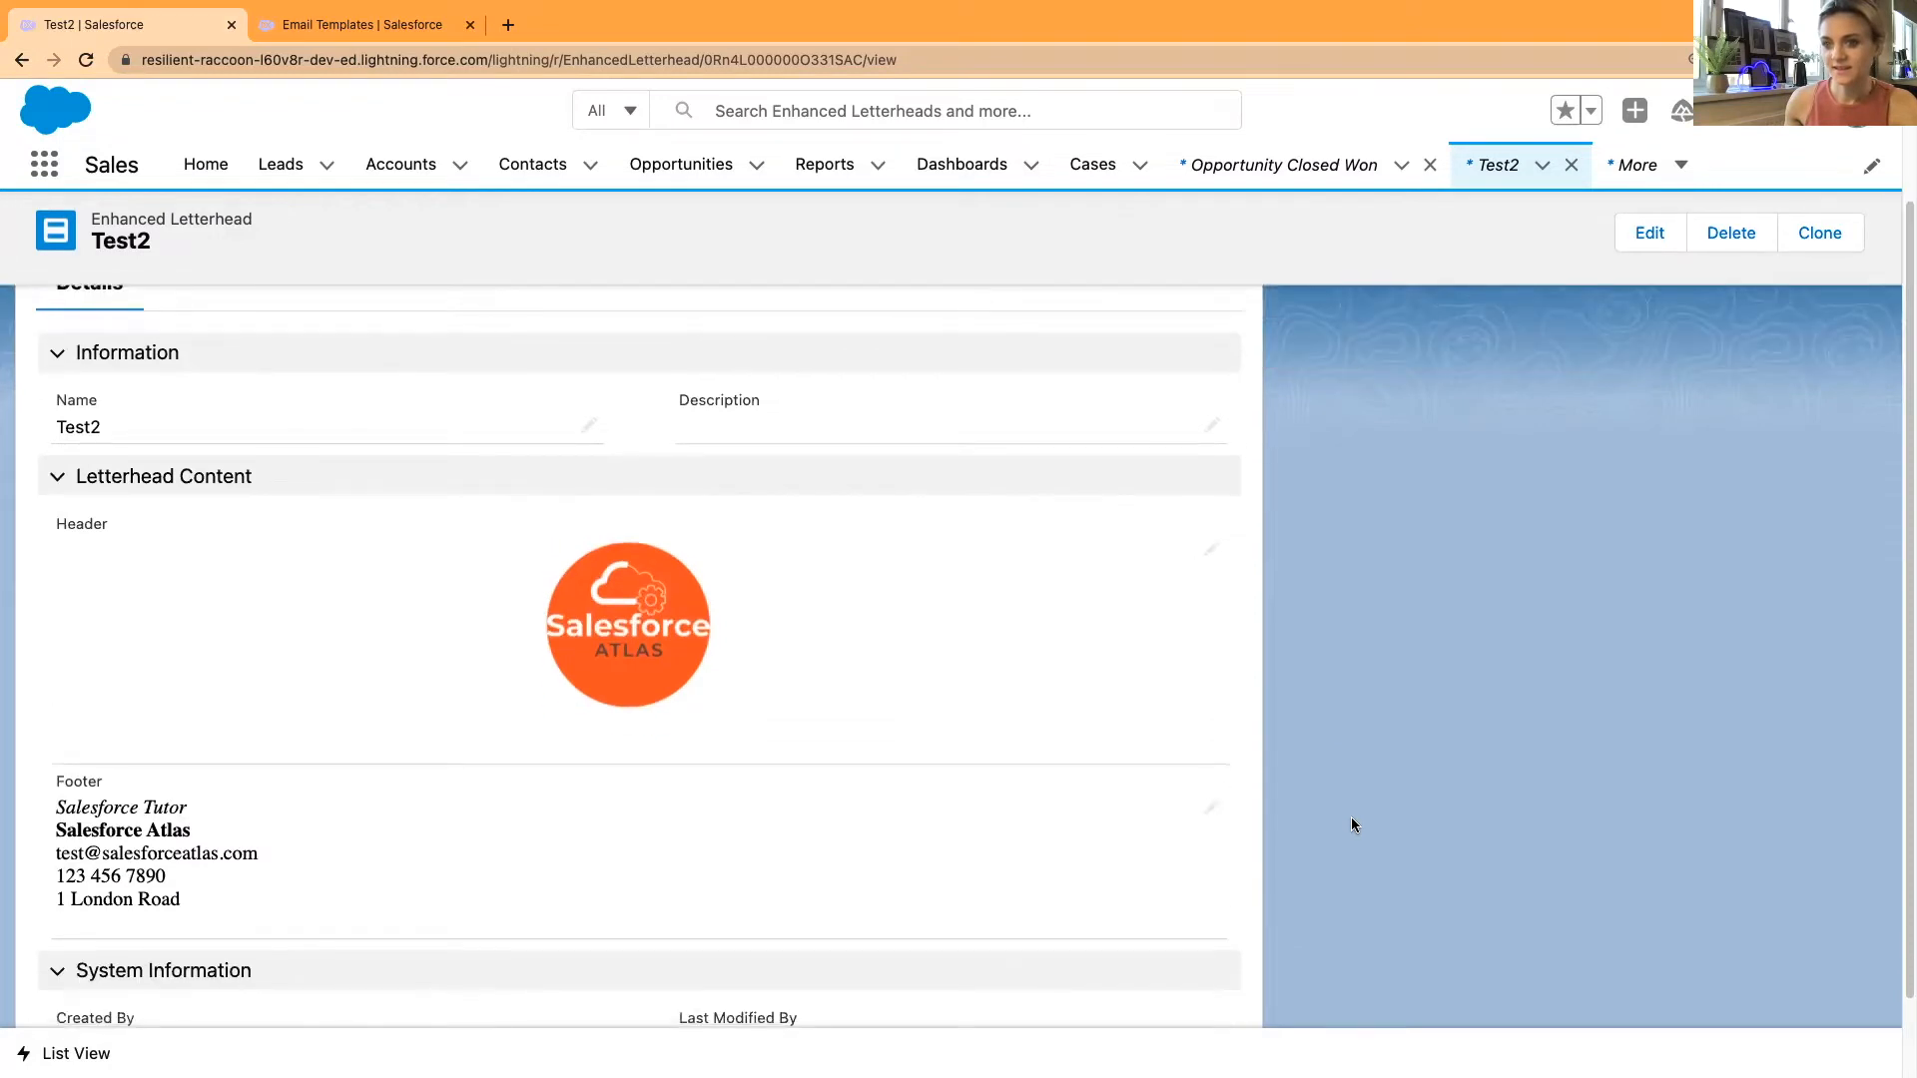
scroll(1351, 824, up, 1)
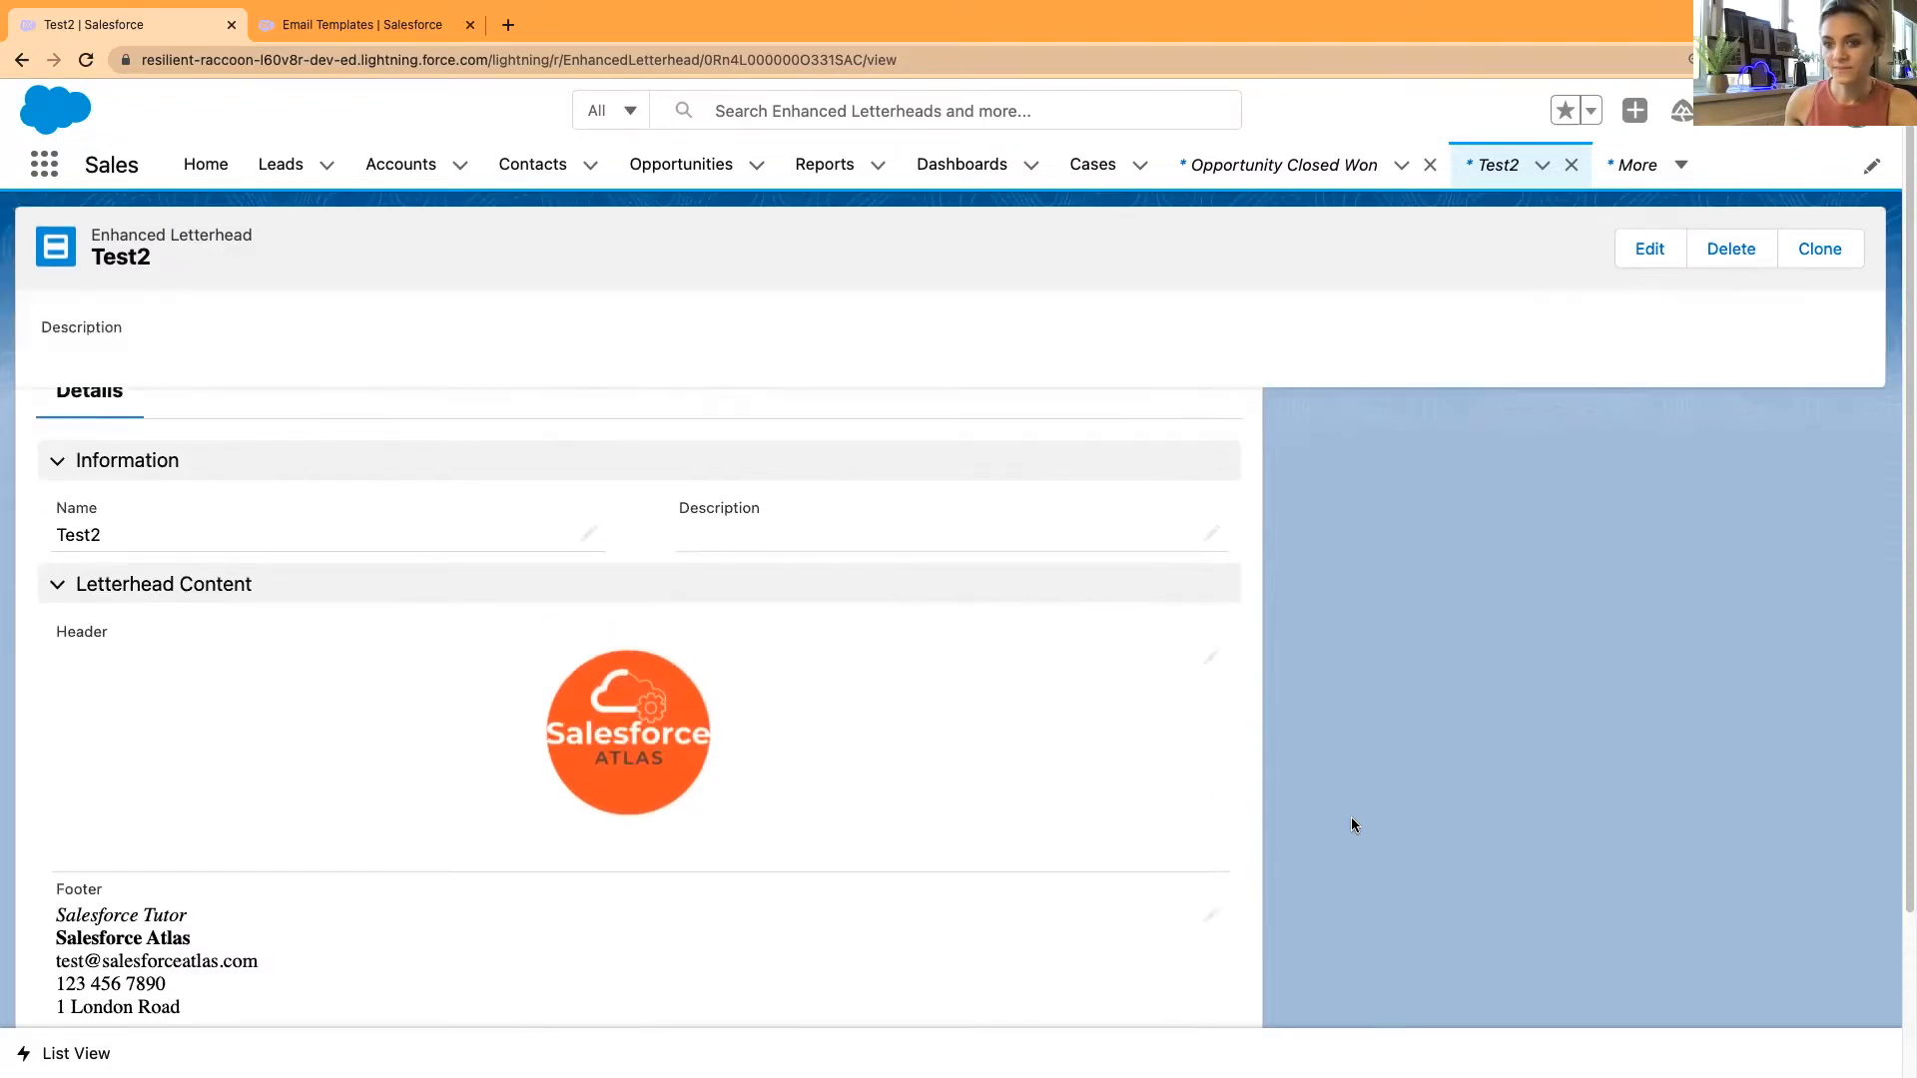
scroll(1350, 824, down, 2)
scroll(1430, 792, up, 1)
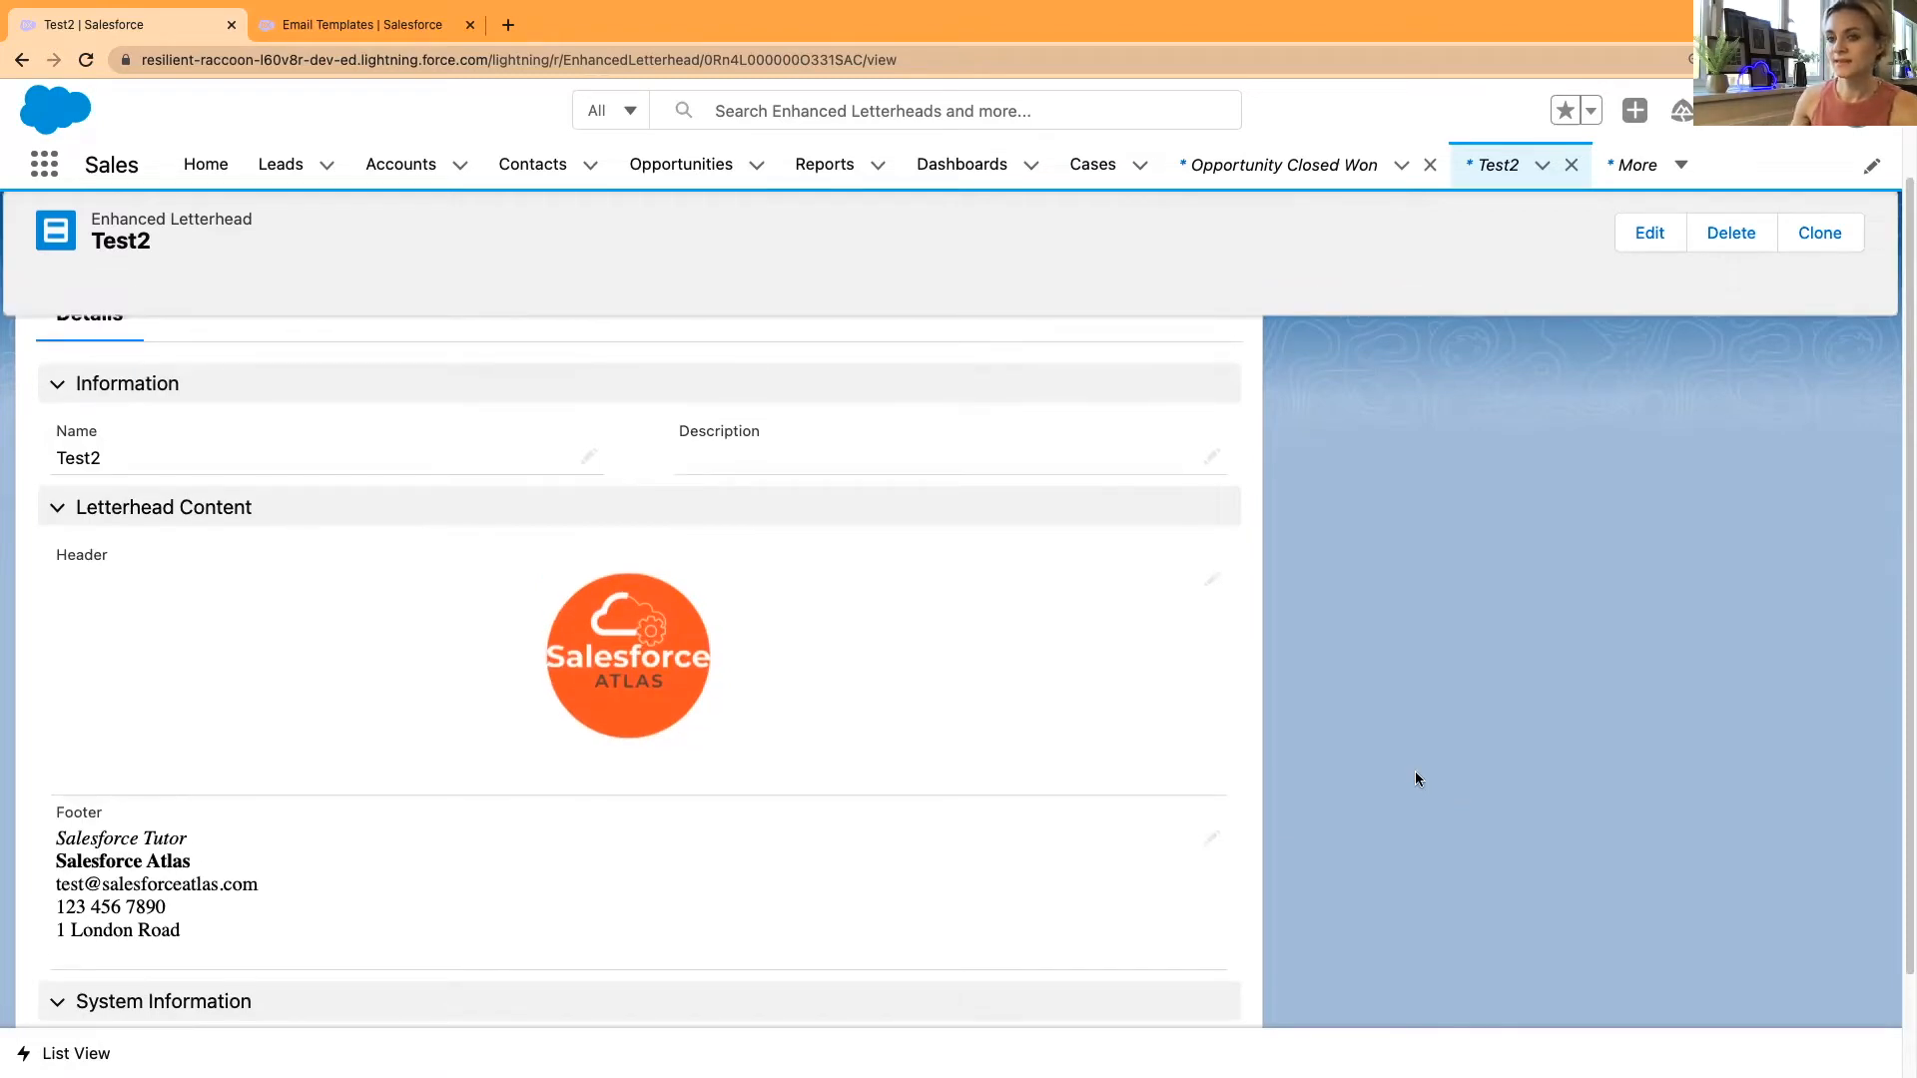
scroll(1405, 753, down, 1)
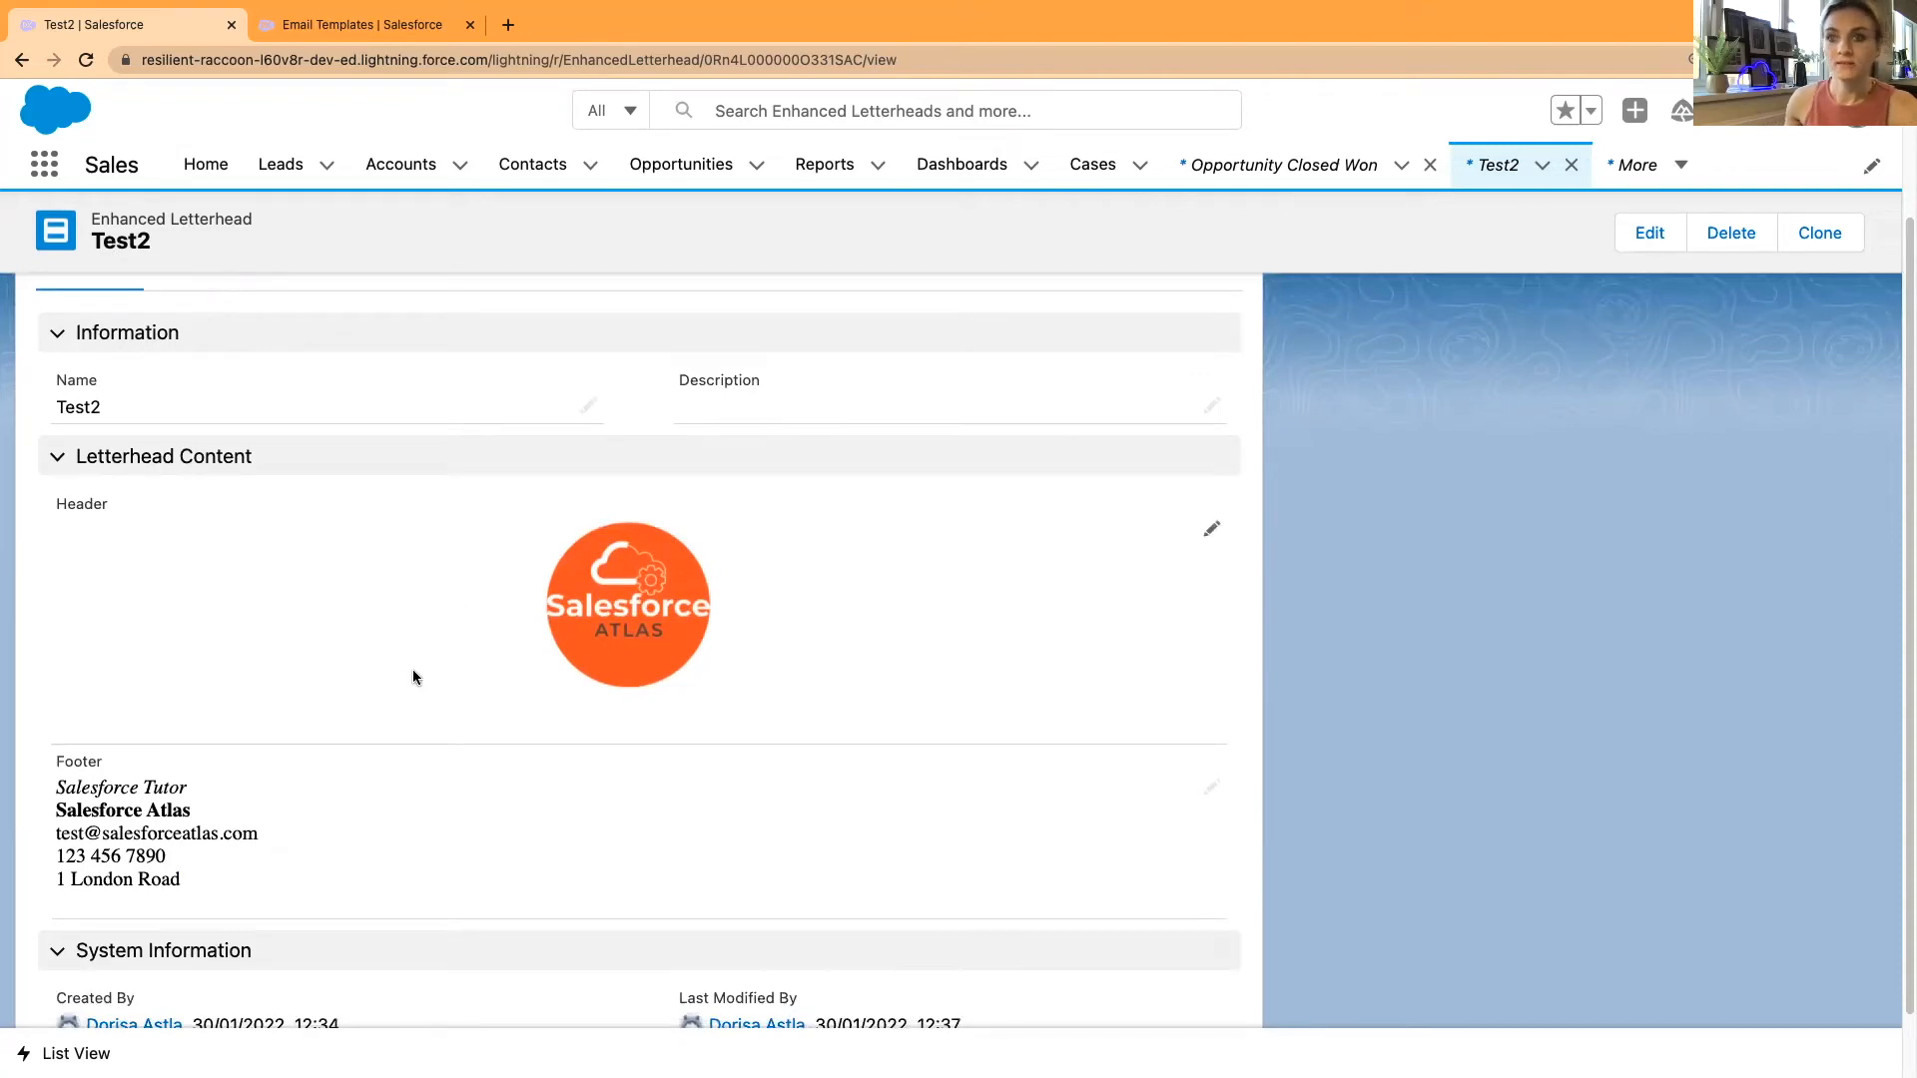
scroll(479, 701, up, 1)
scroll(479, 698, down, 1)
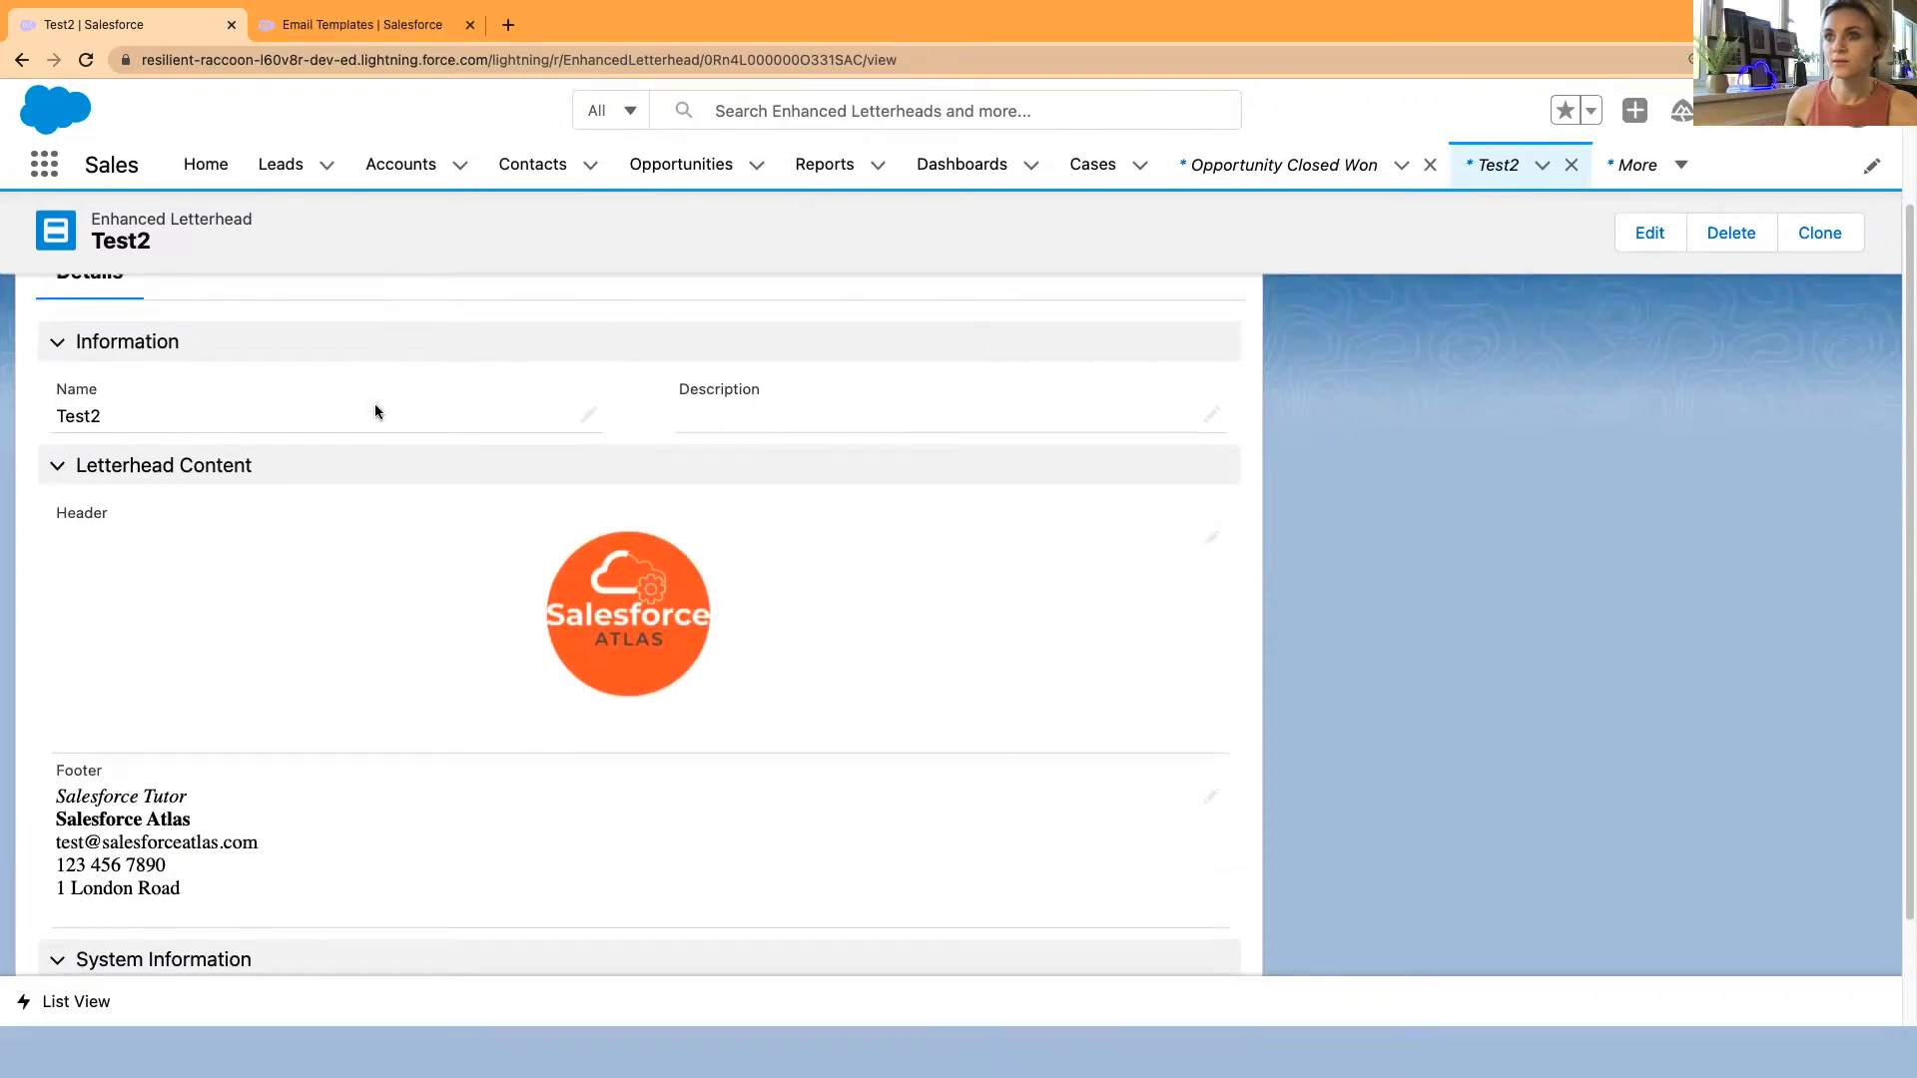
Start a new email template named Salesforce Atlas Test with related entity type None
click(359, 26)
click(778, 528)
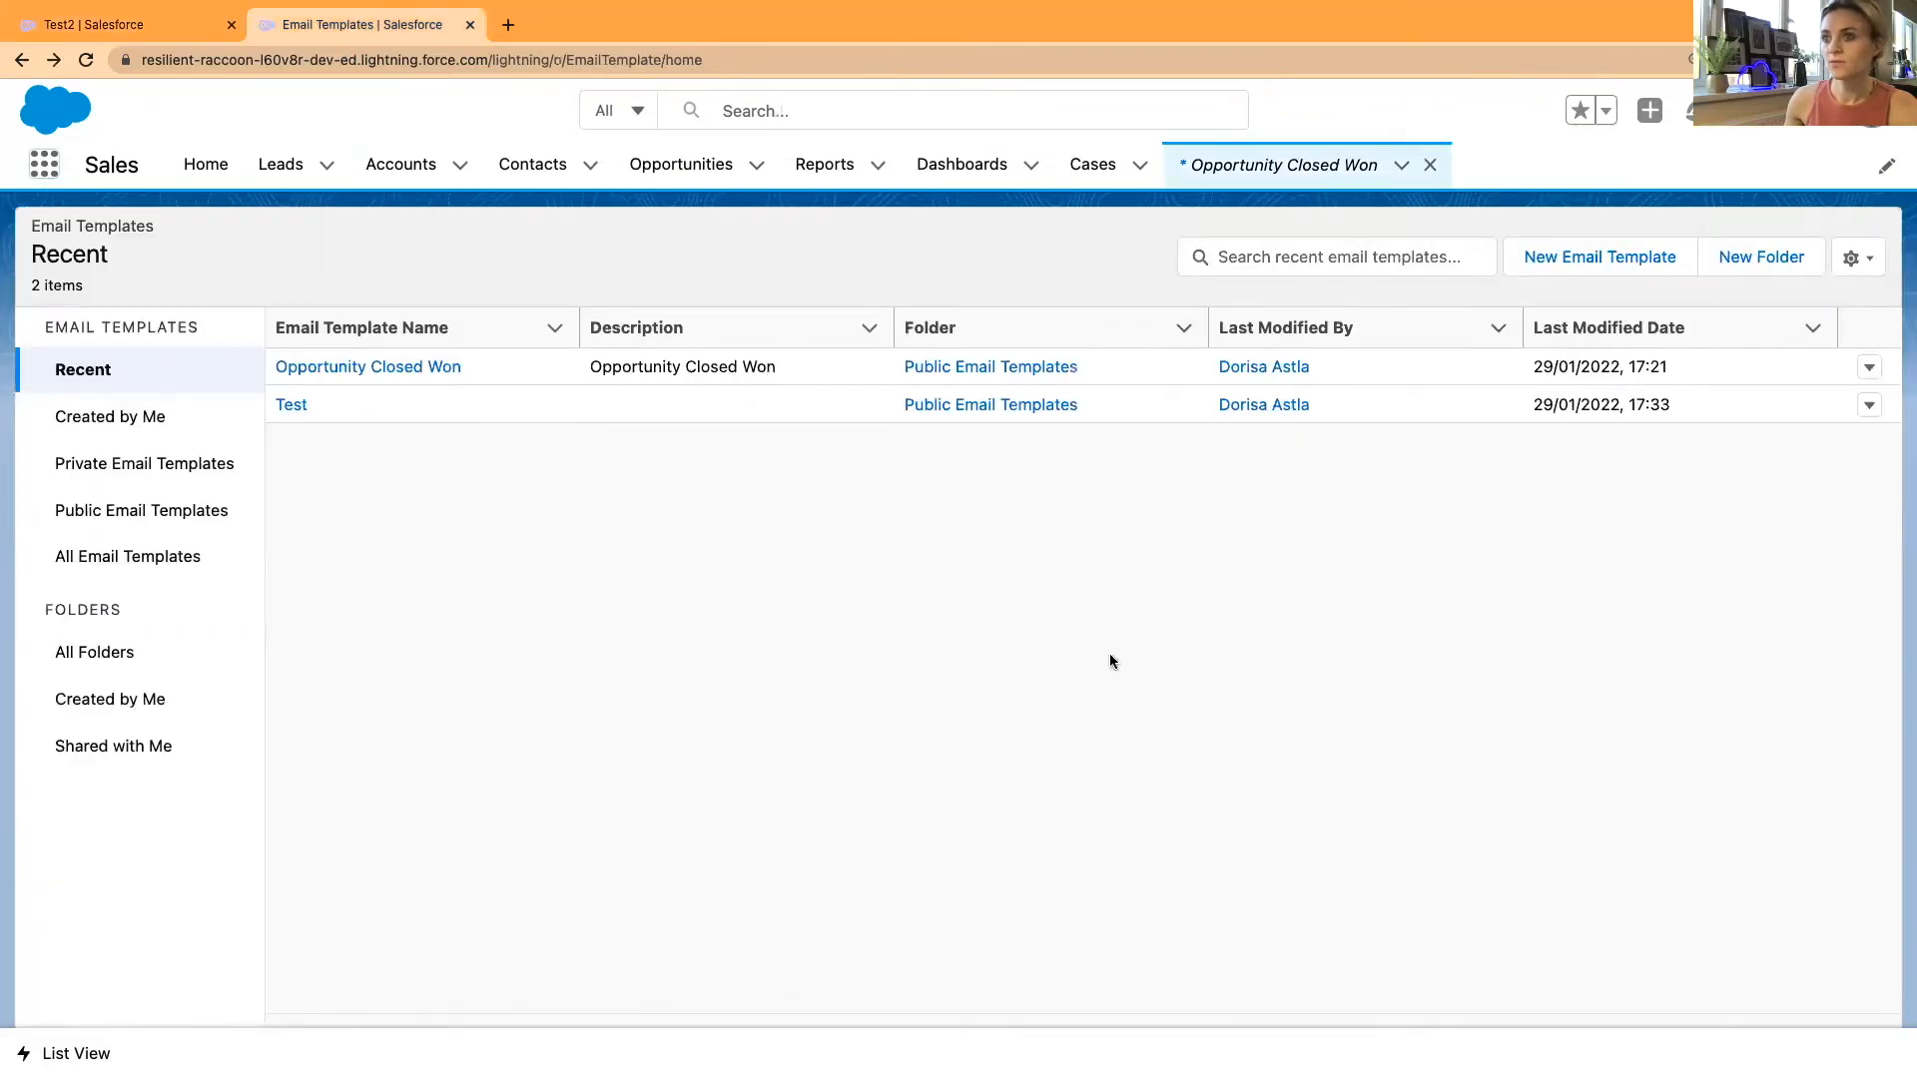
click(1612, 262)
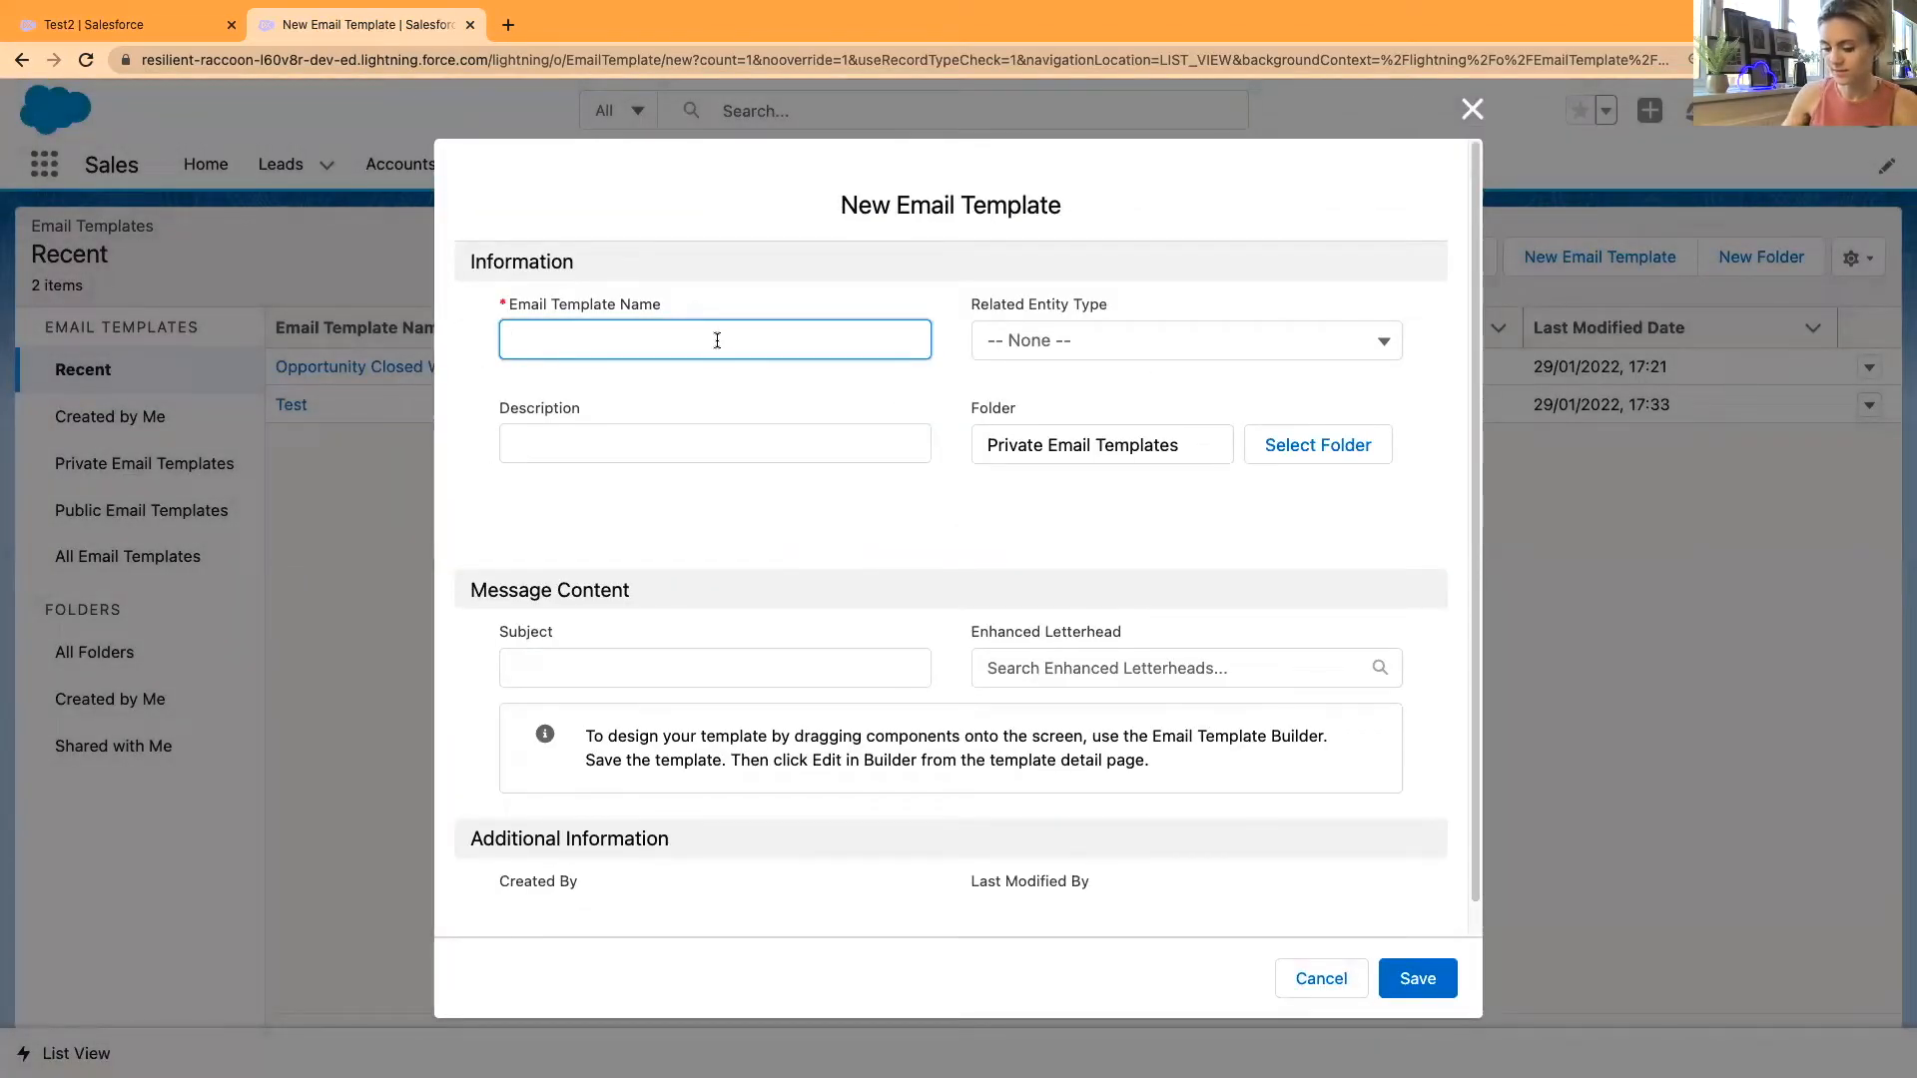
text(Sa)
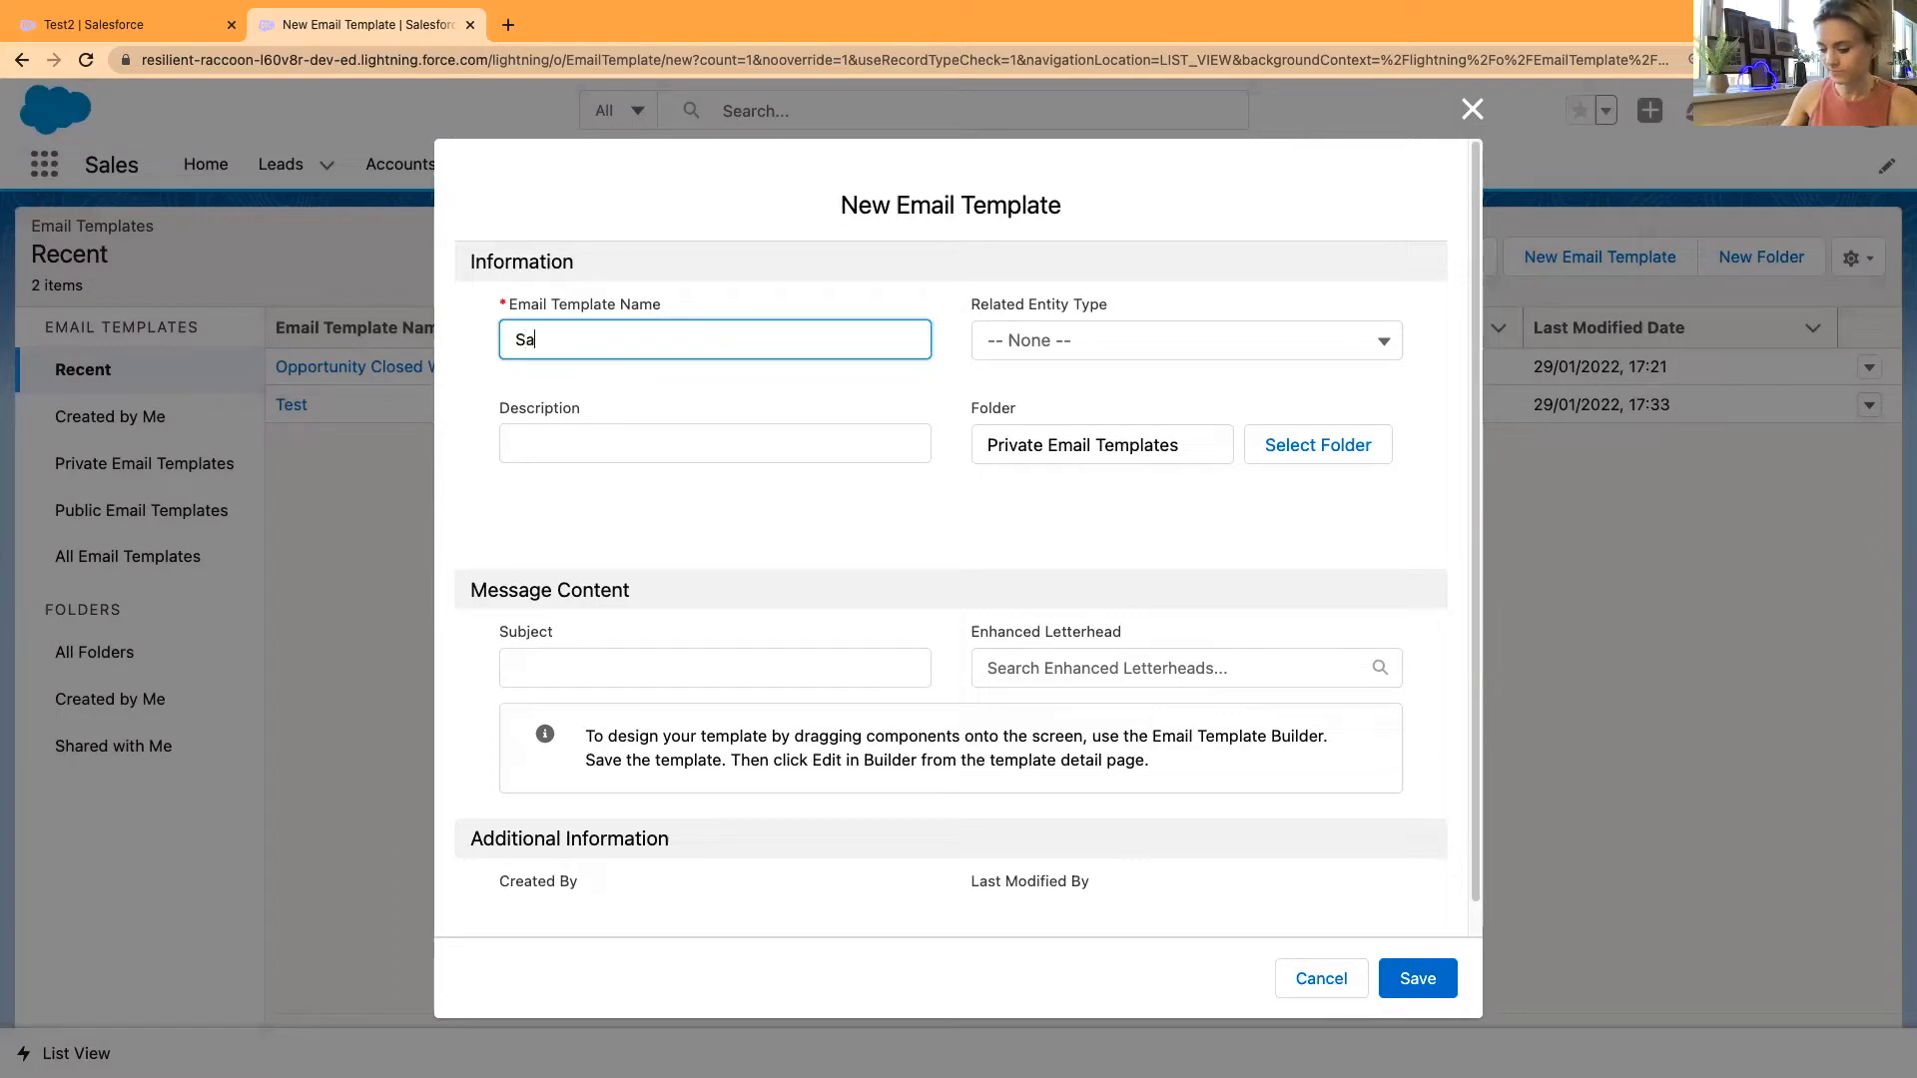
text(lesforce At)
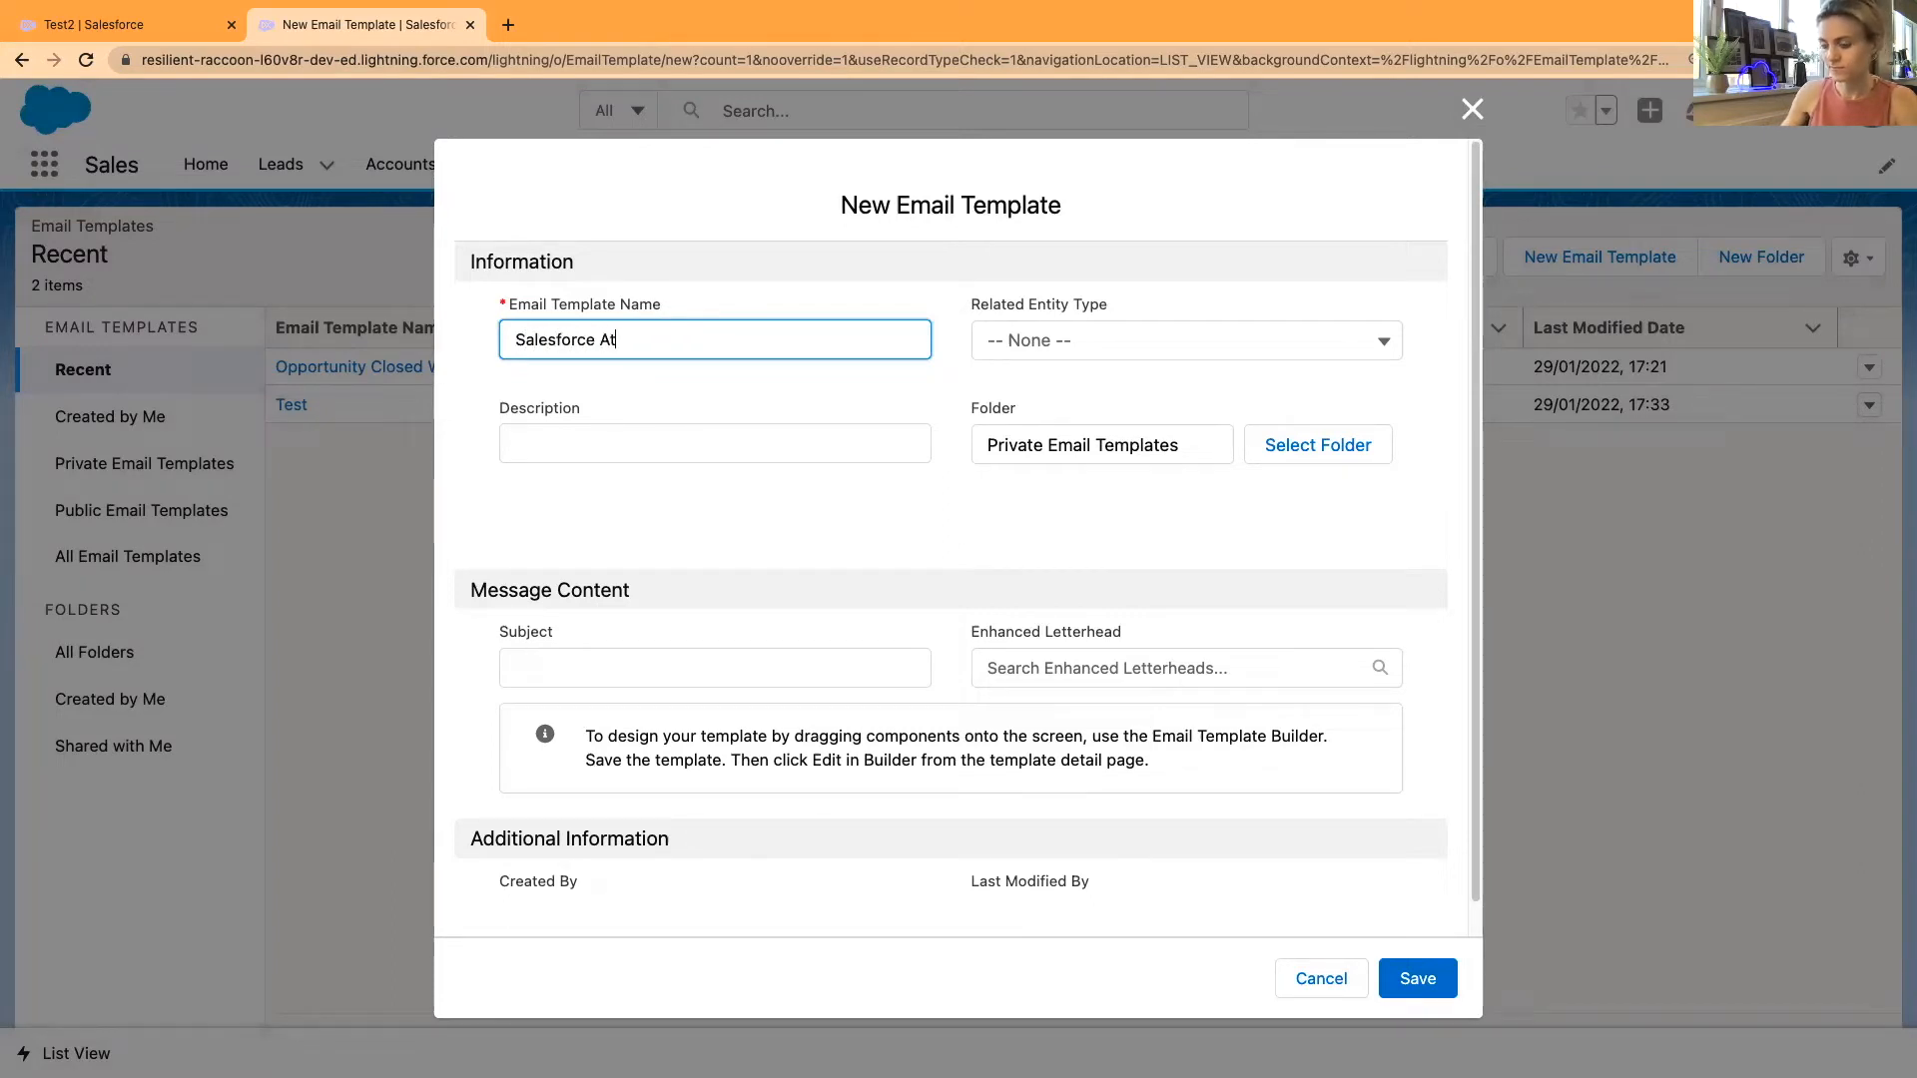
text(las Test)
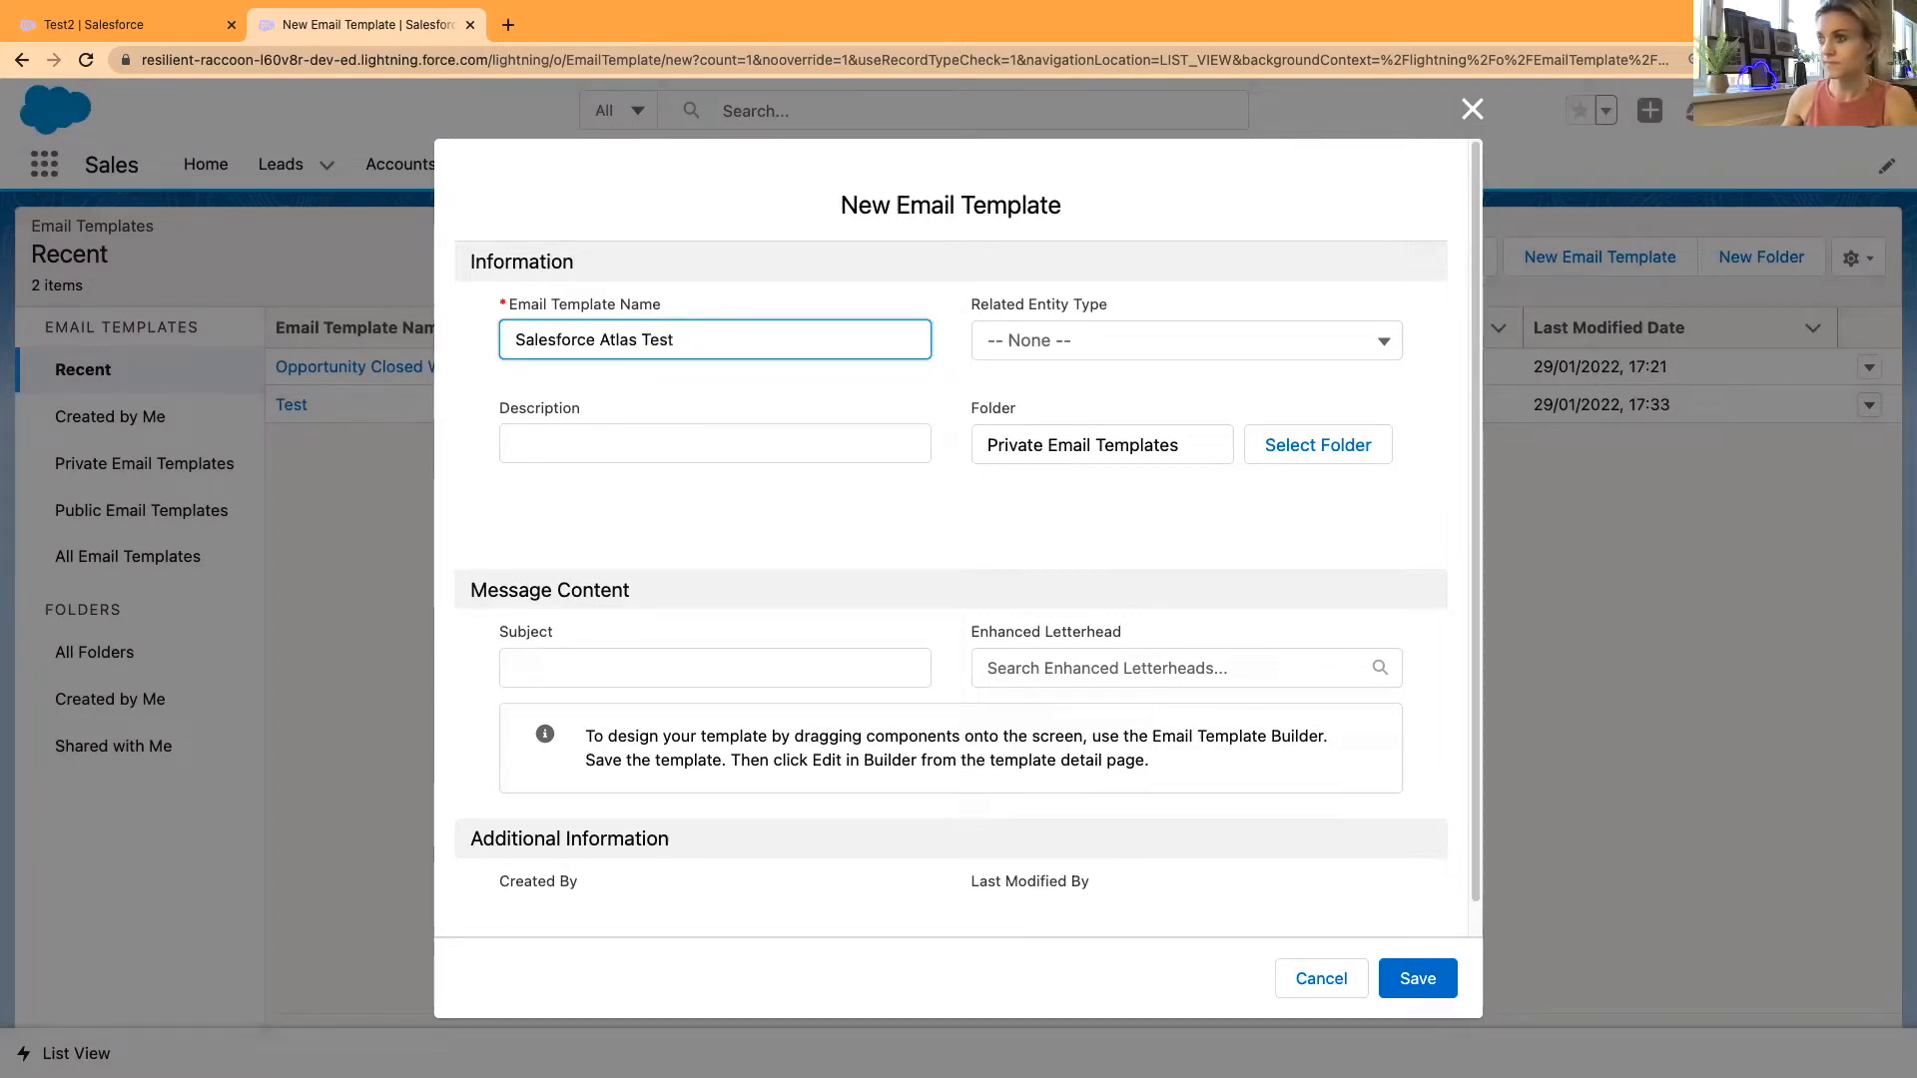
click(1284, 345)
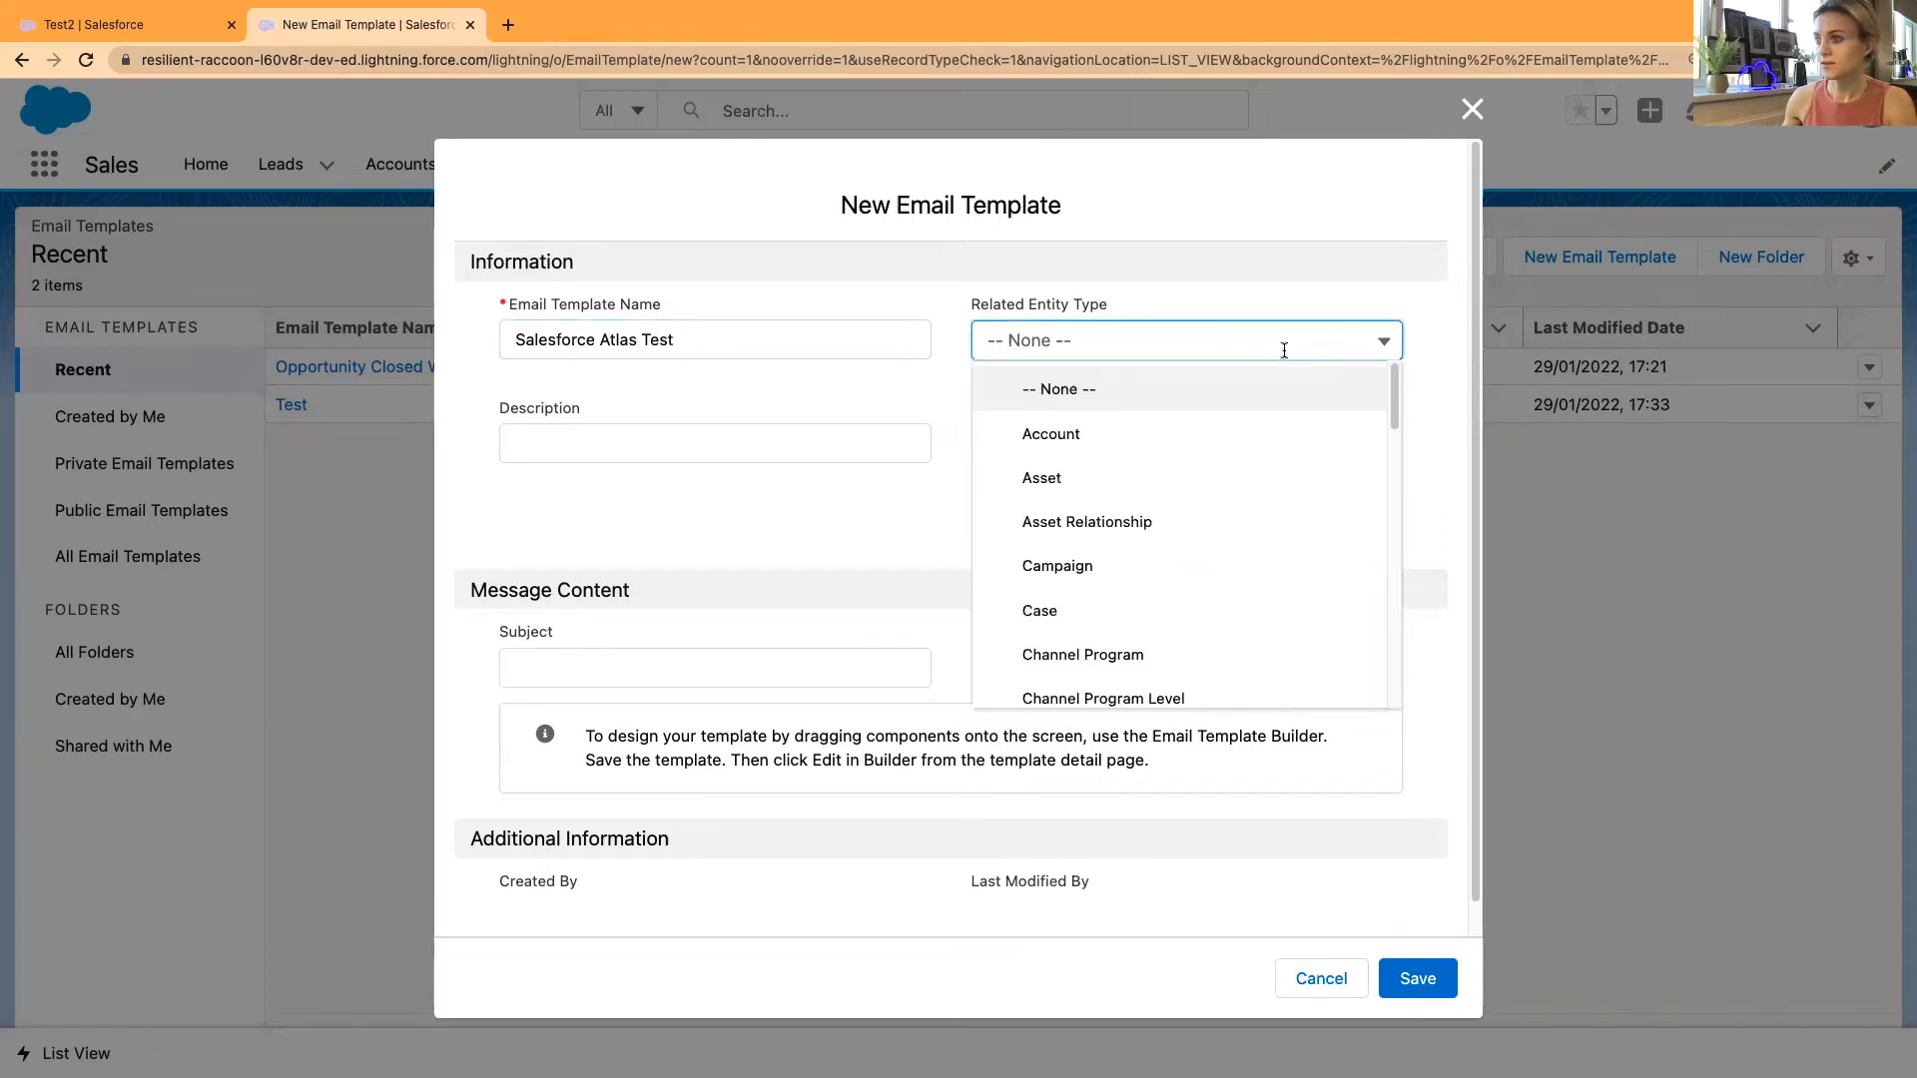
click(1284, 344)
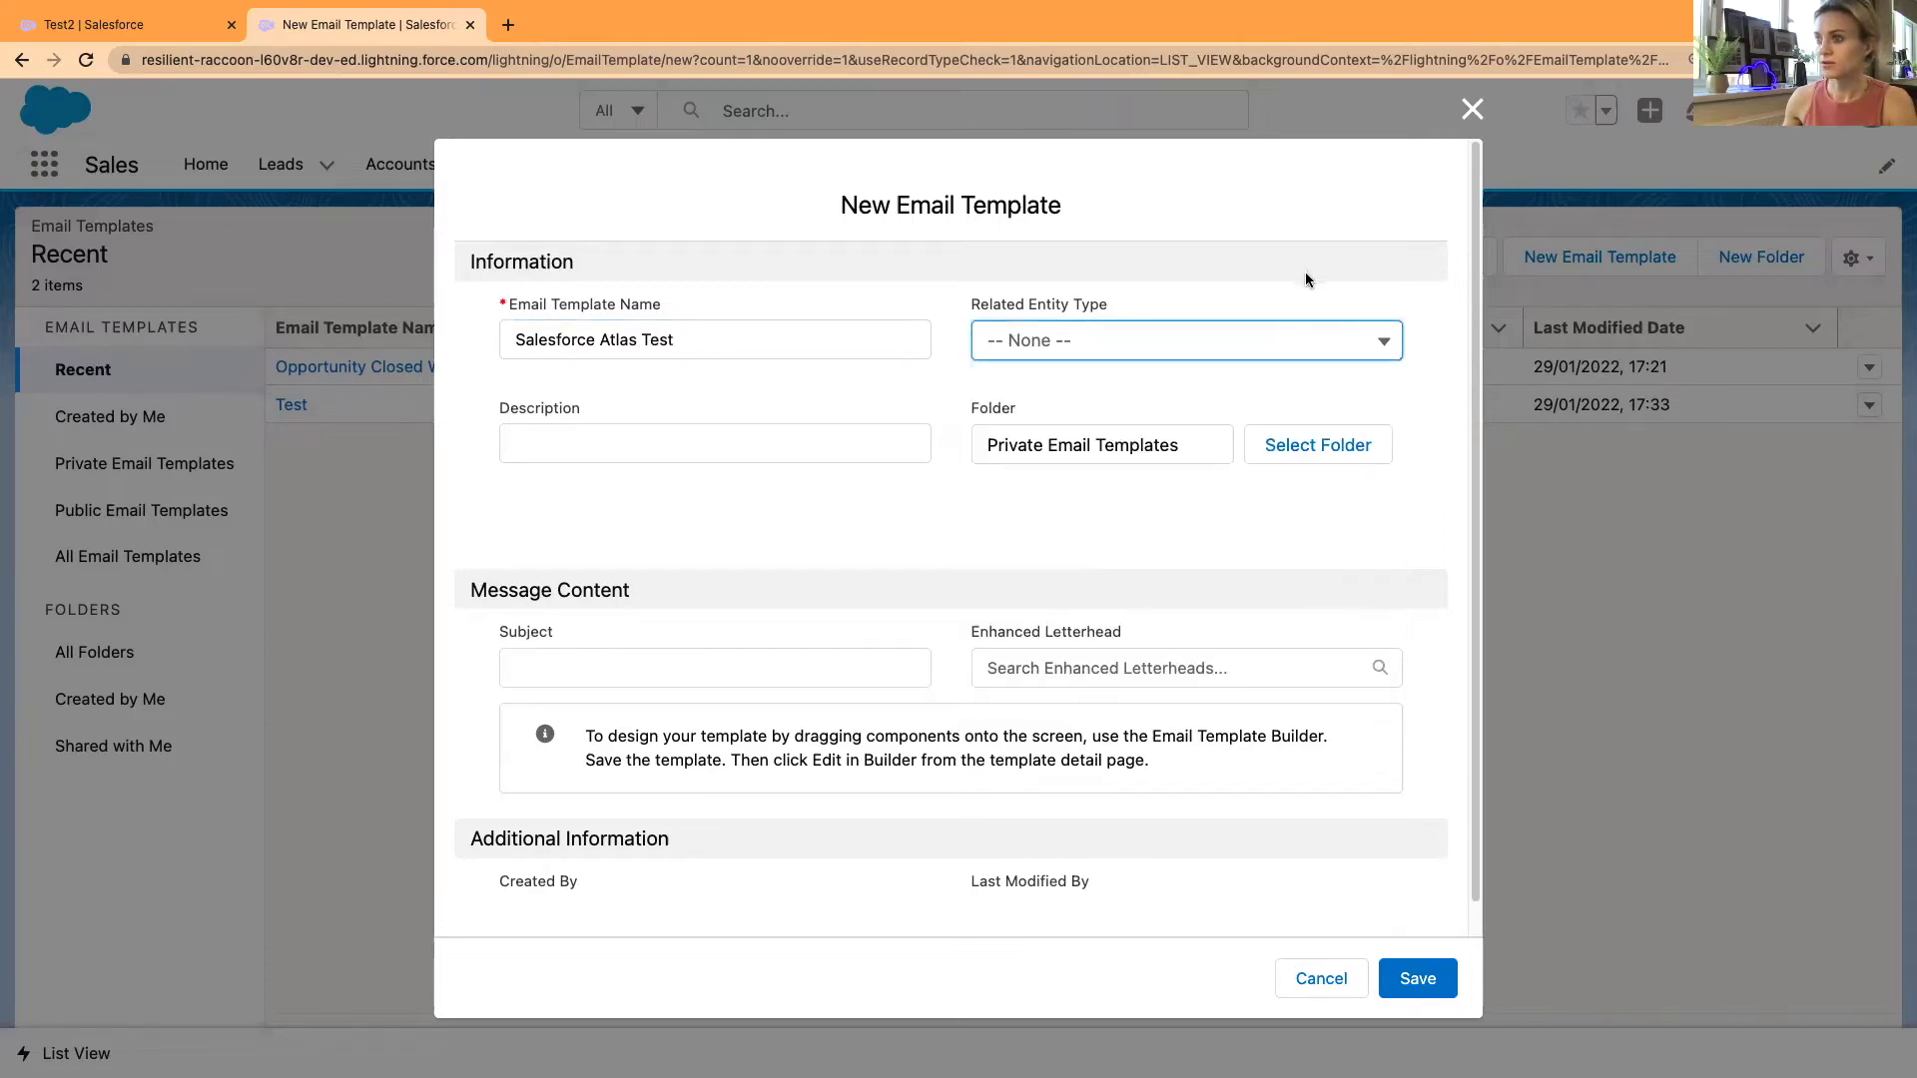
Set the template's folder to Public Email Templates
click(1296, 460)
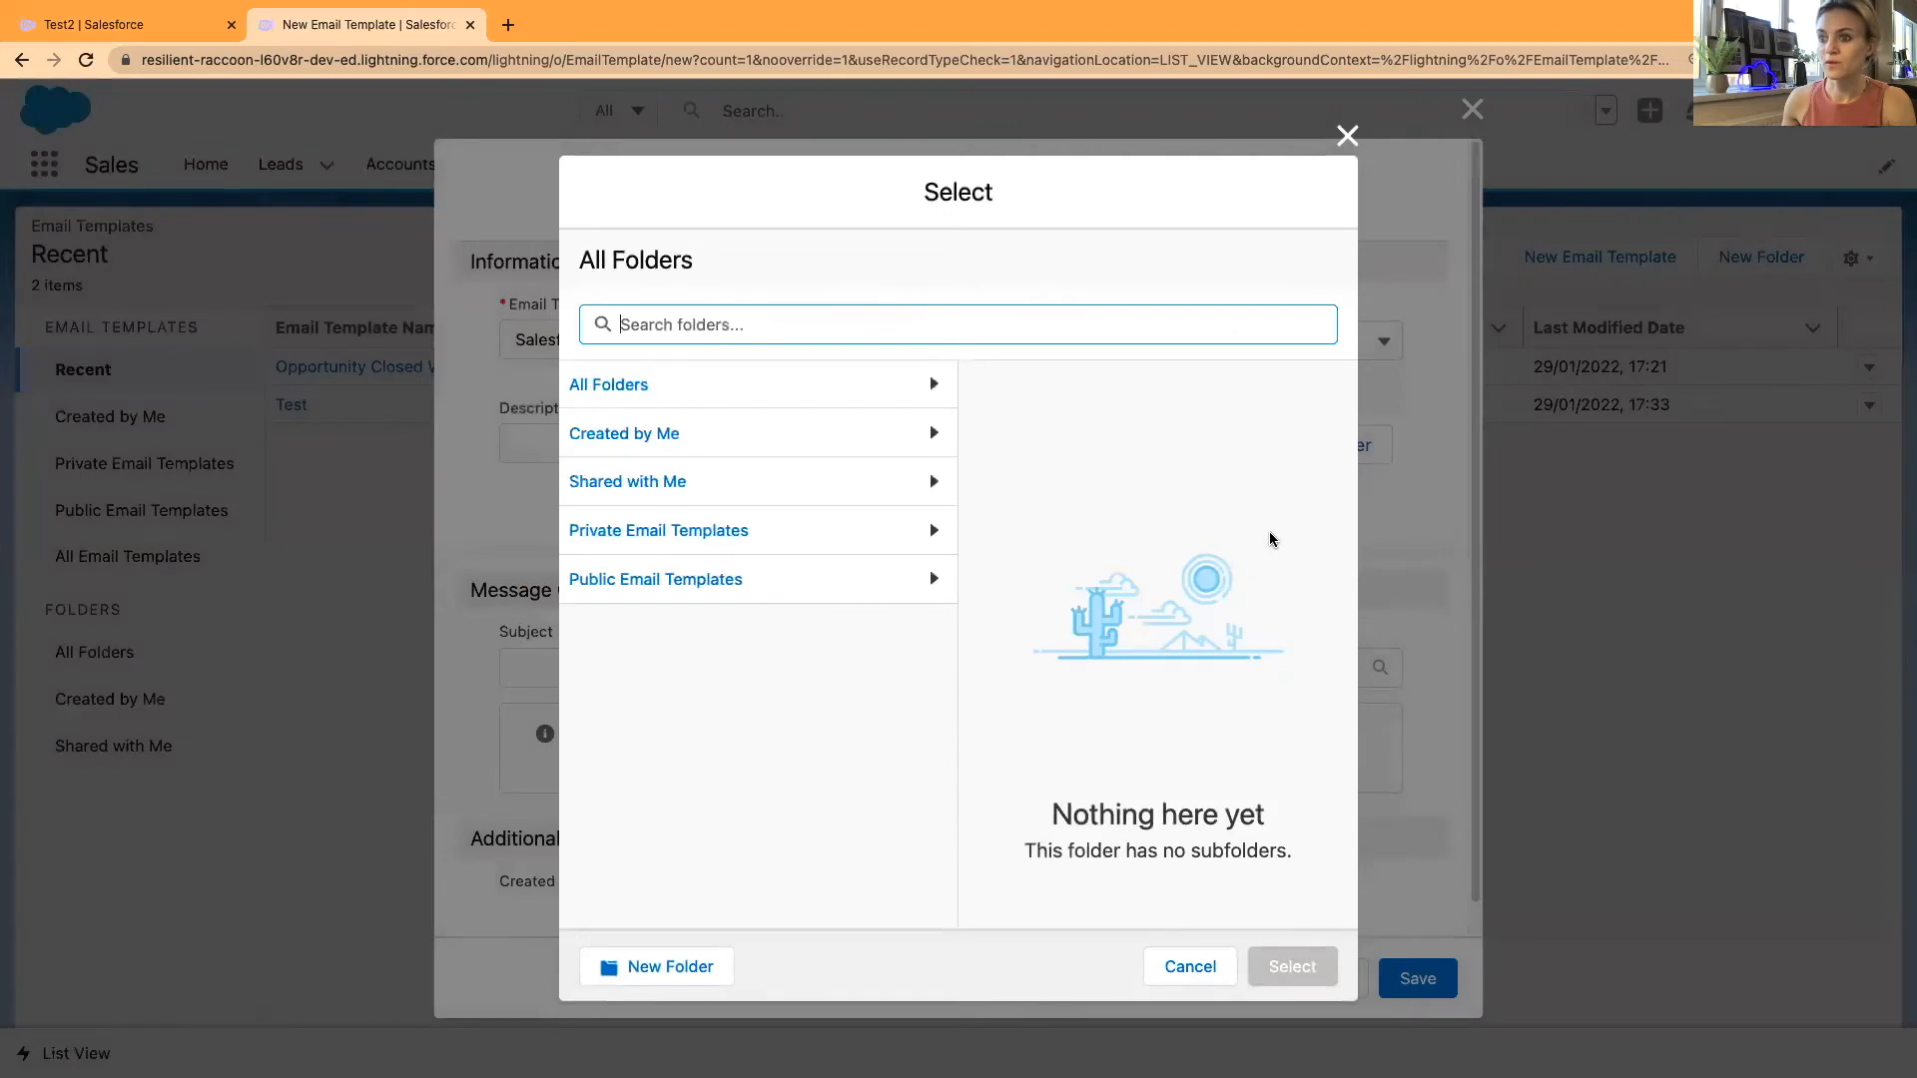
click(654, 584)
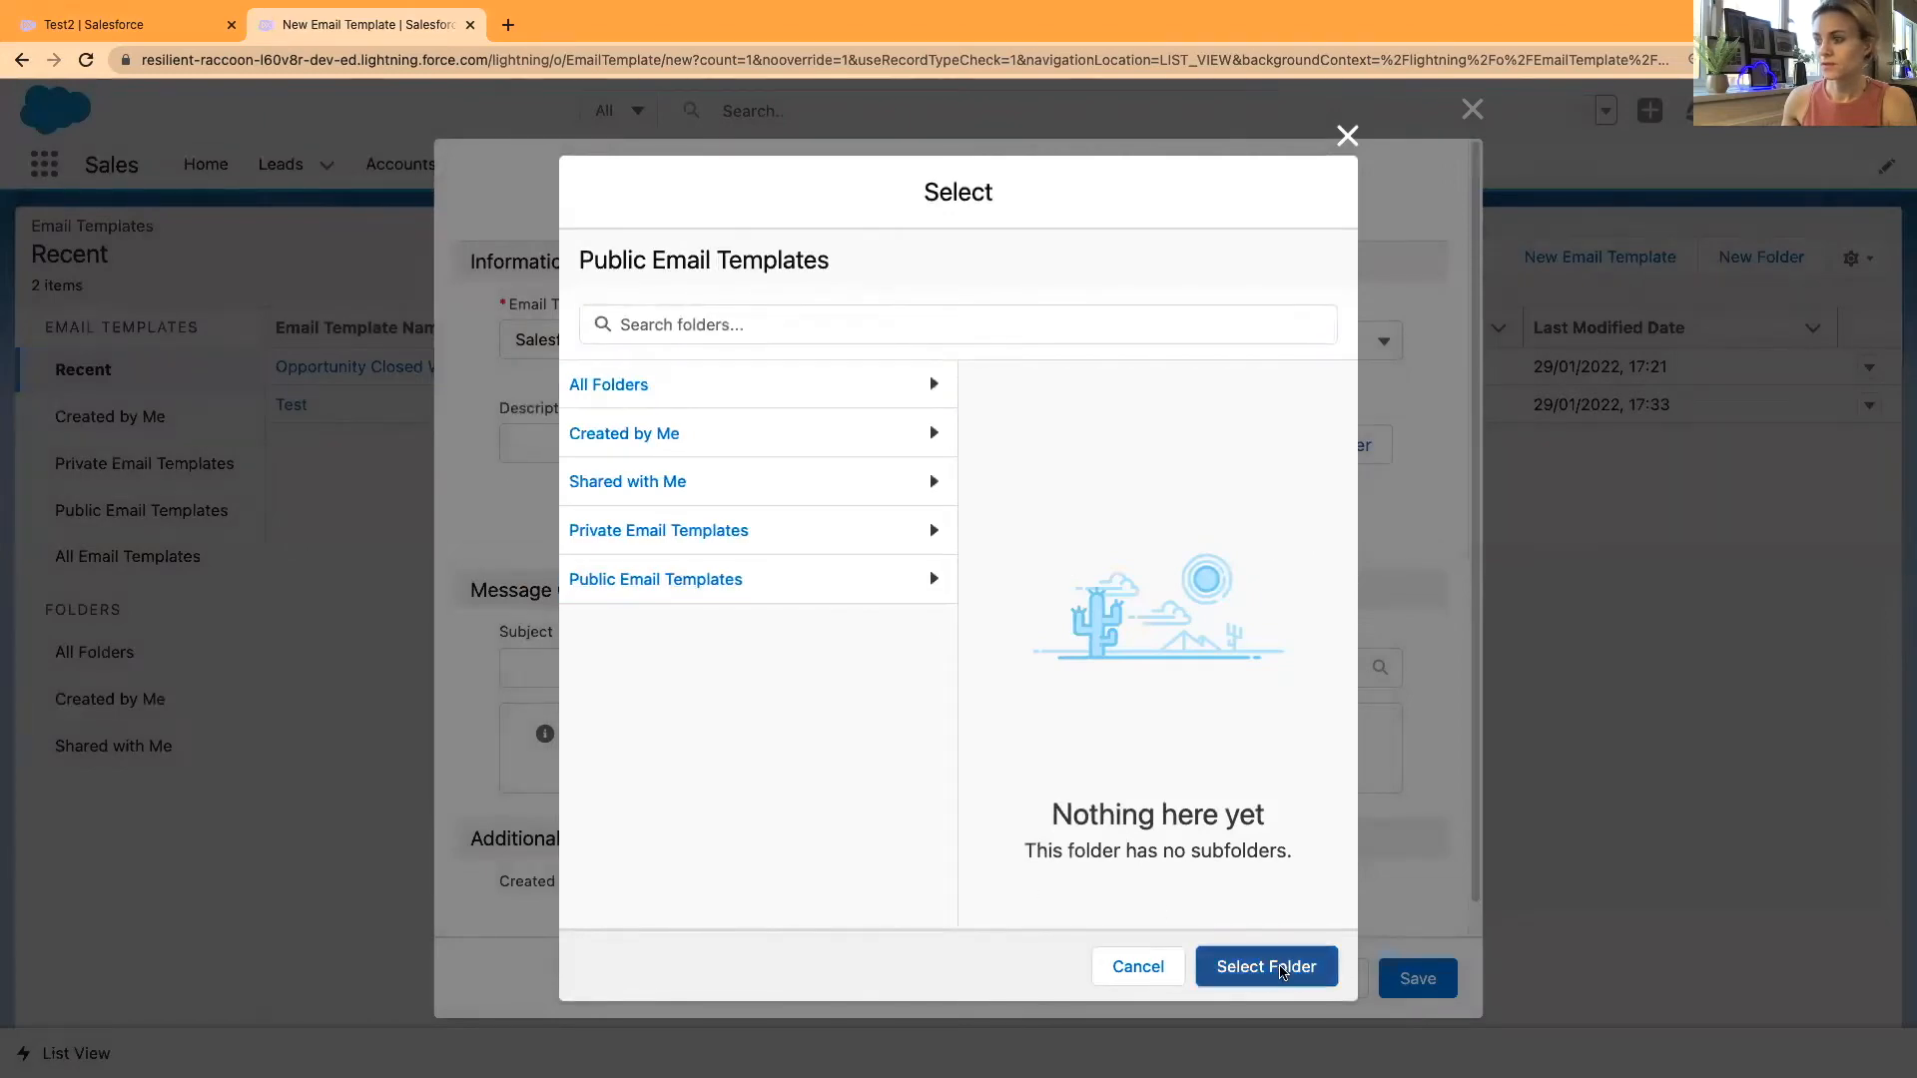
click(1282, 968)
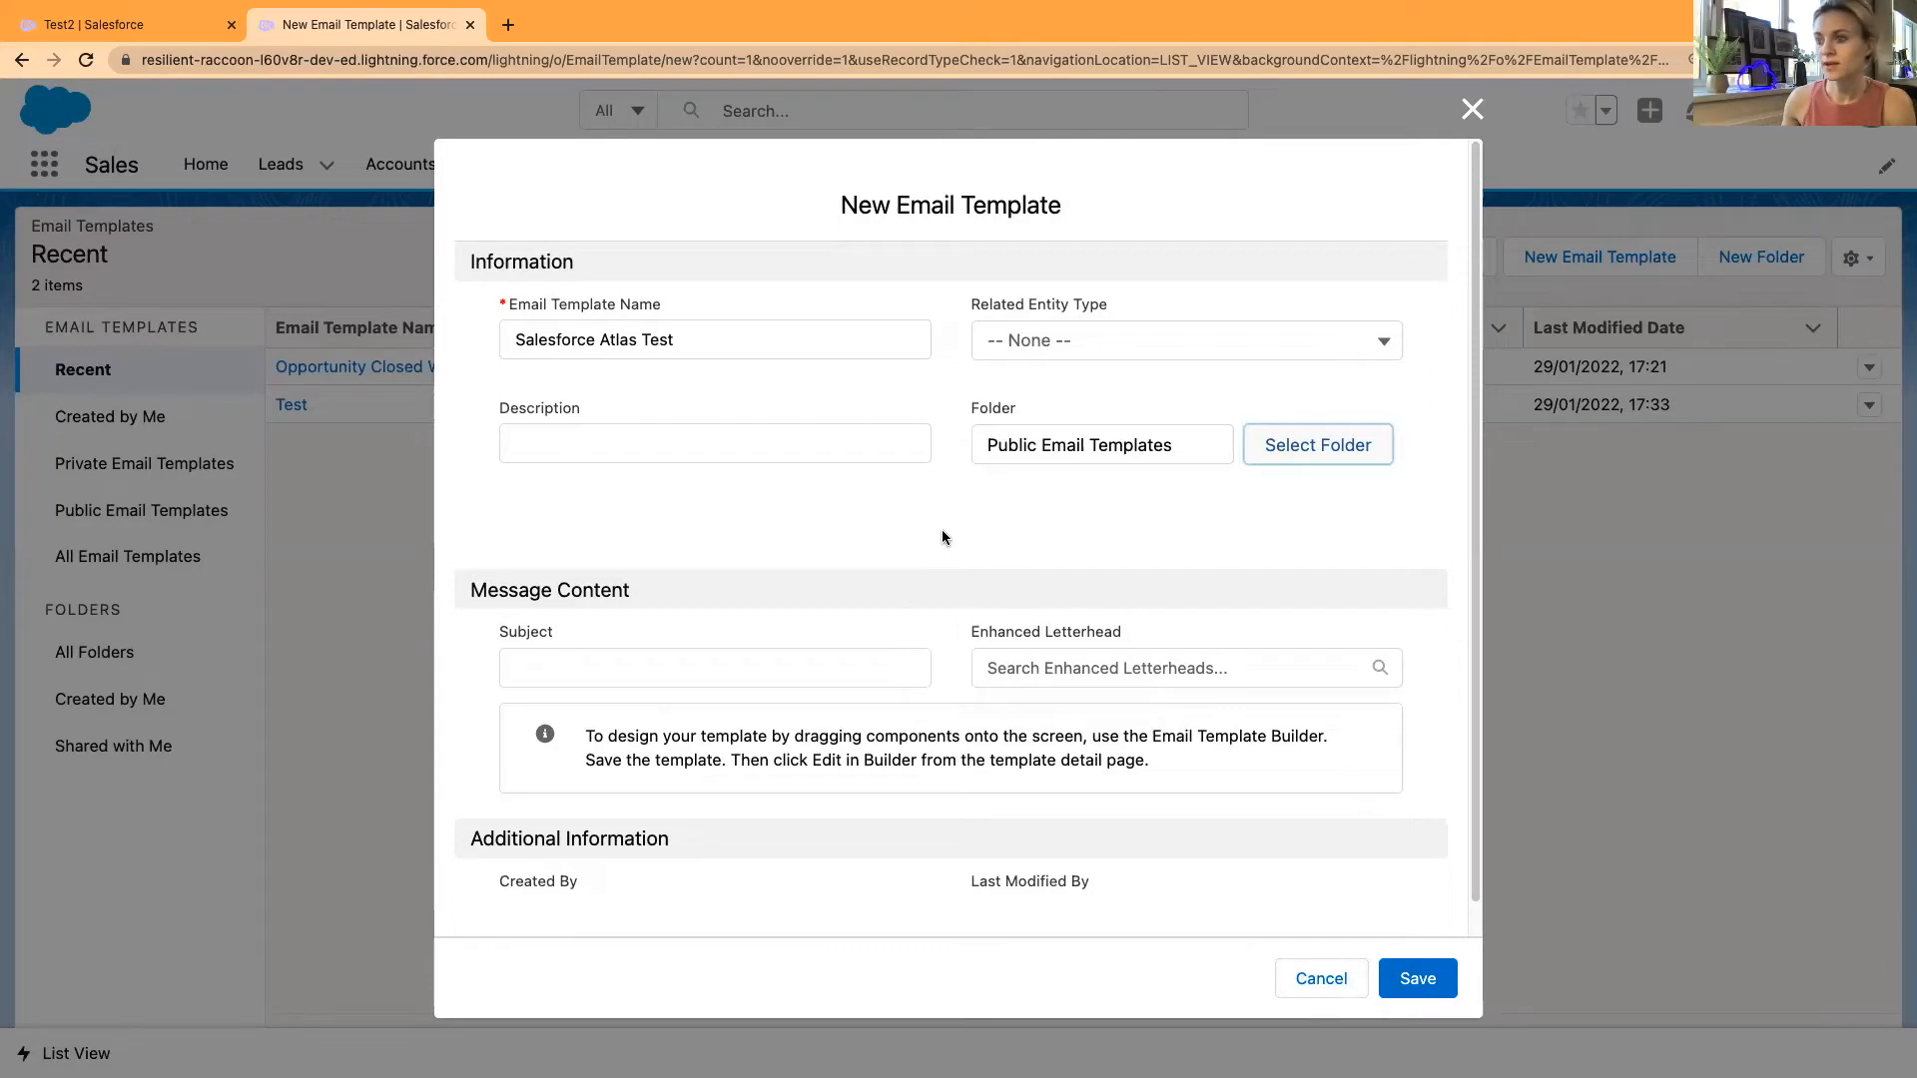
click(674, 667)
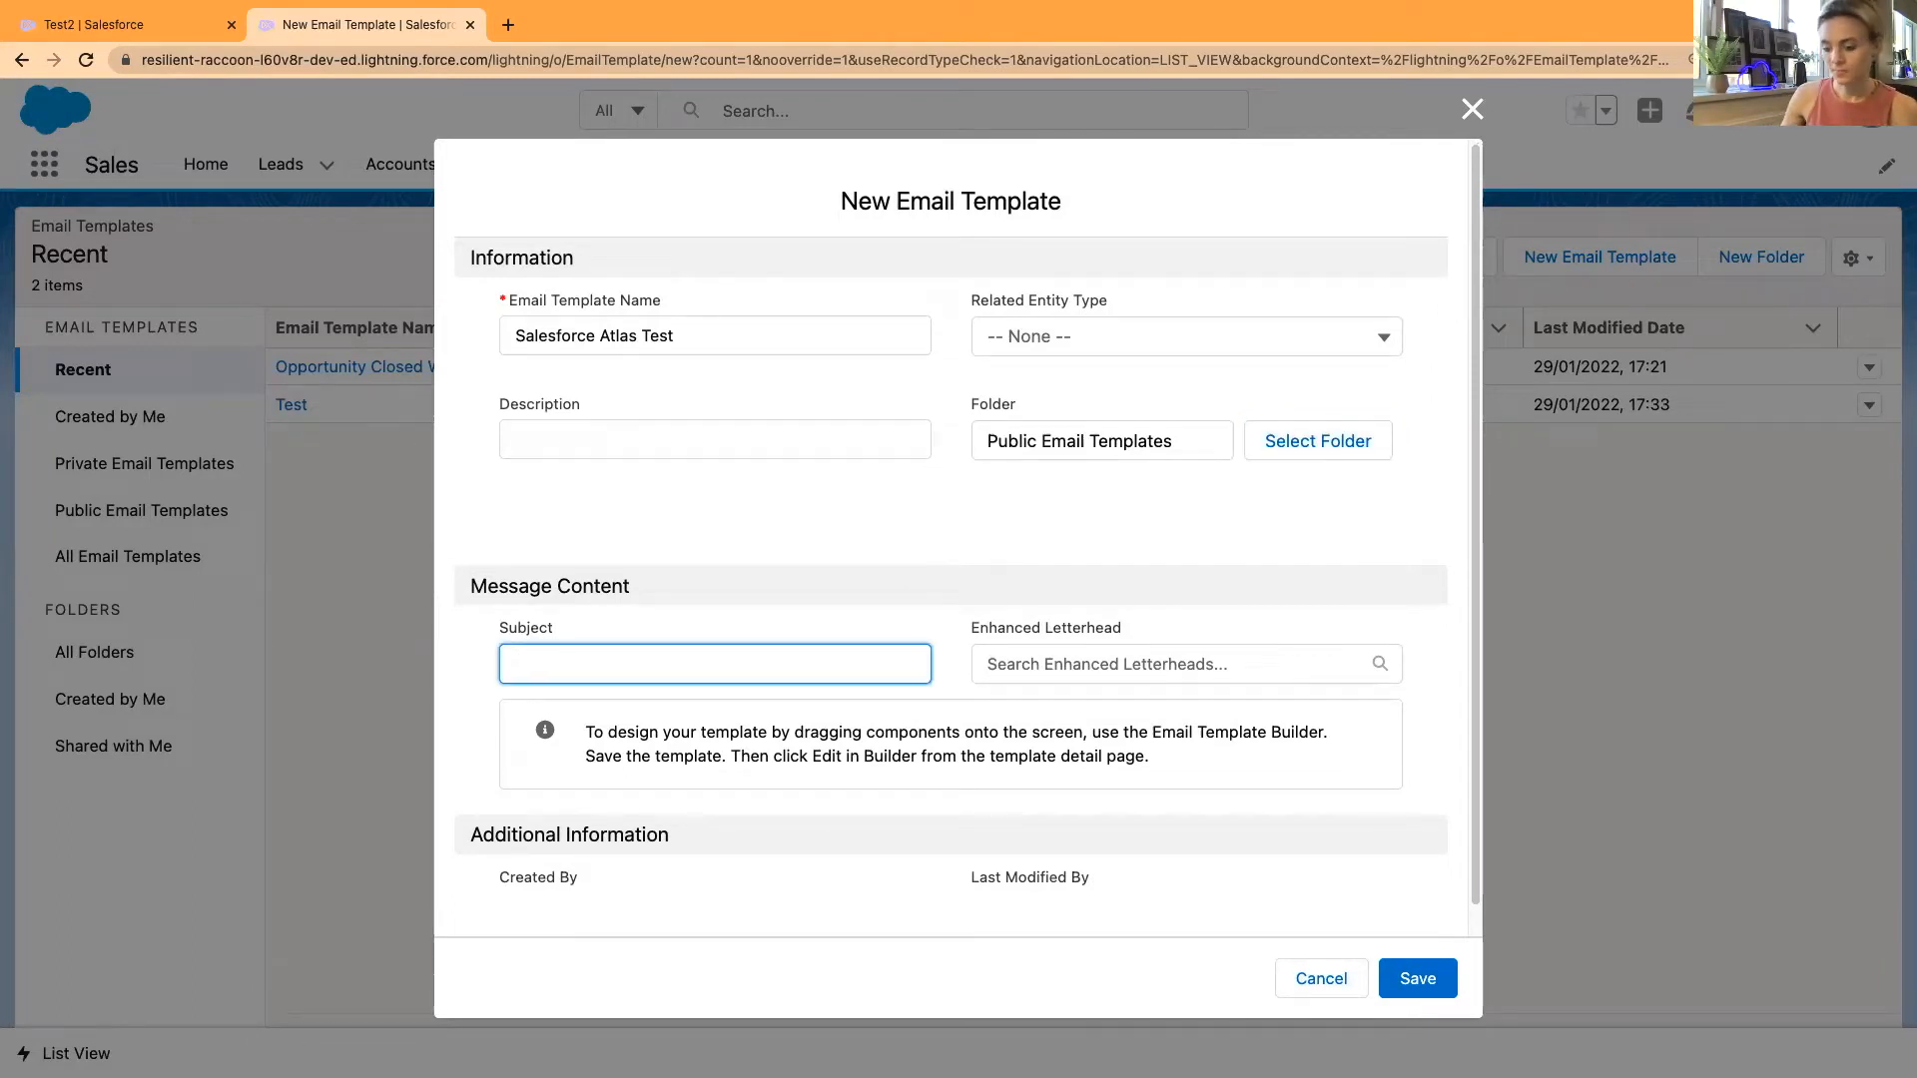
text(pportunity)
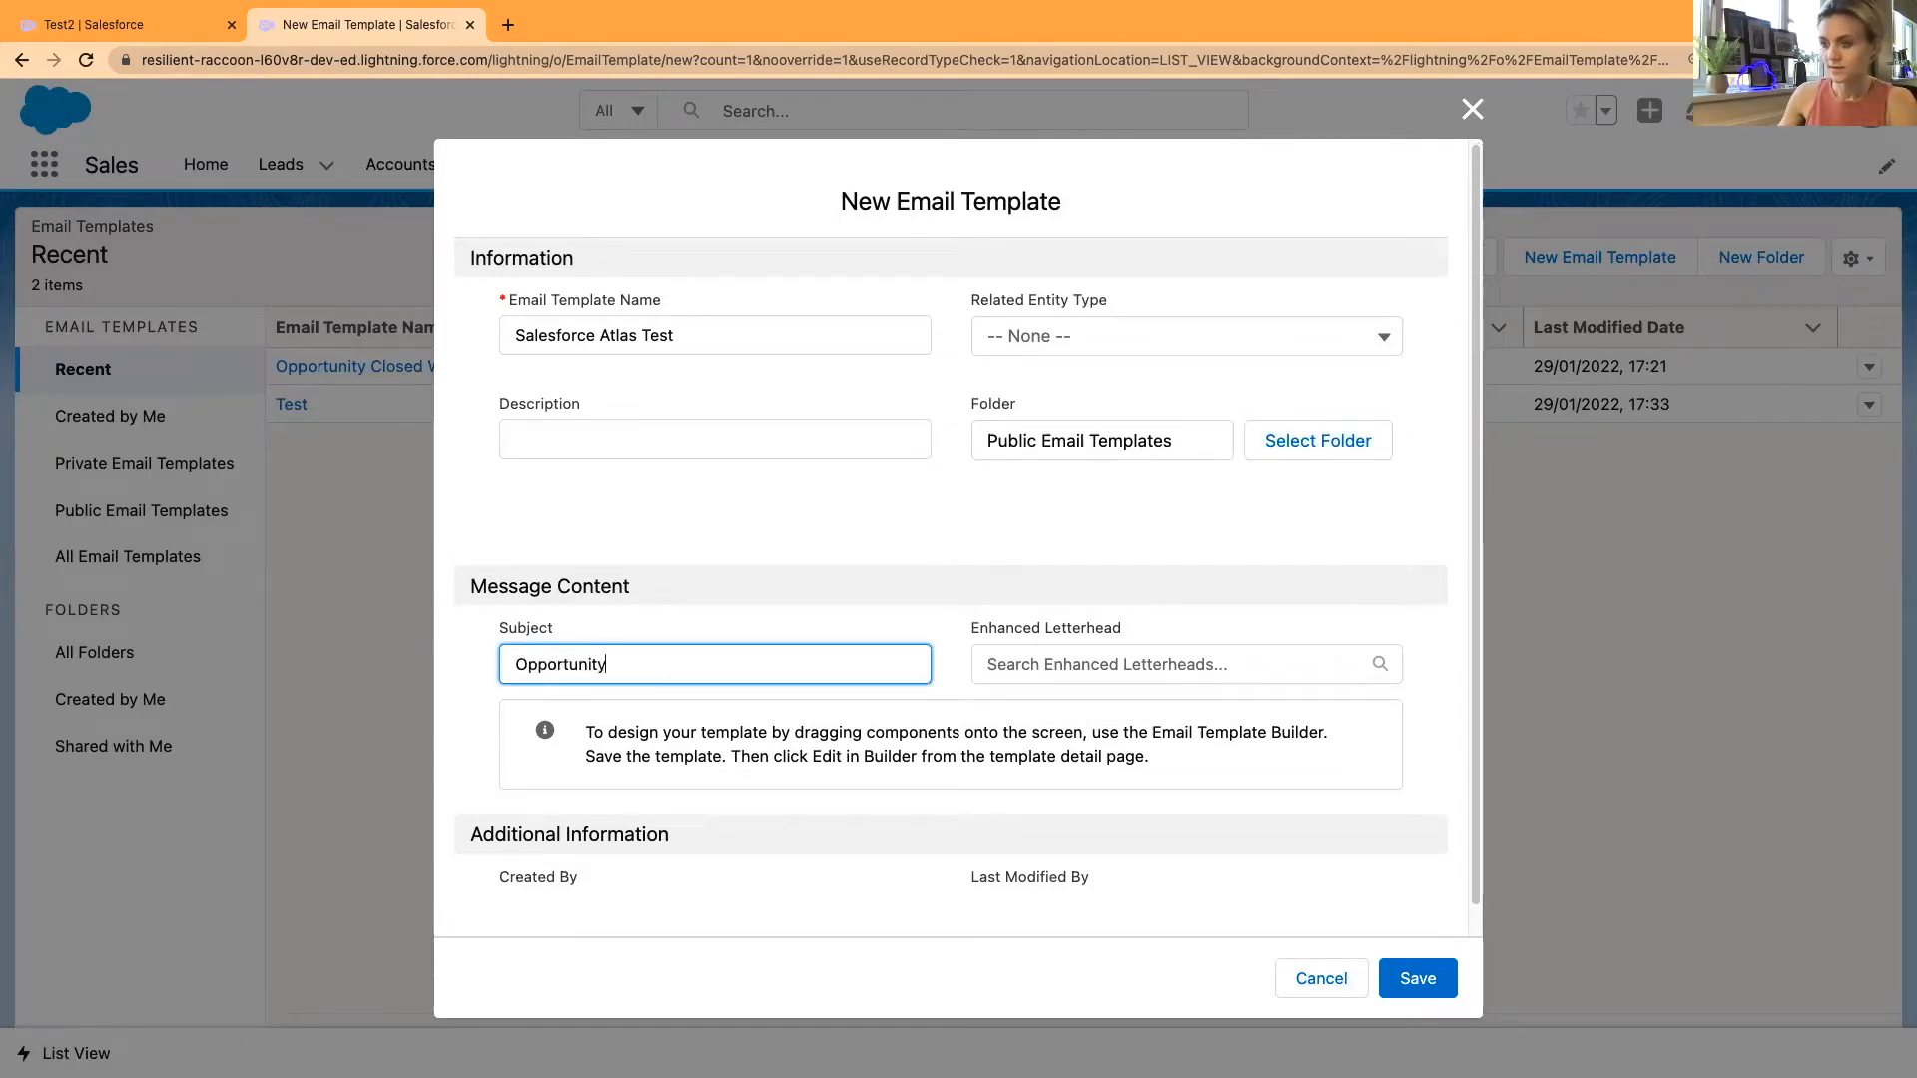
text( Closed )
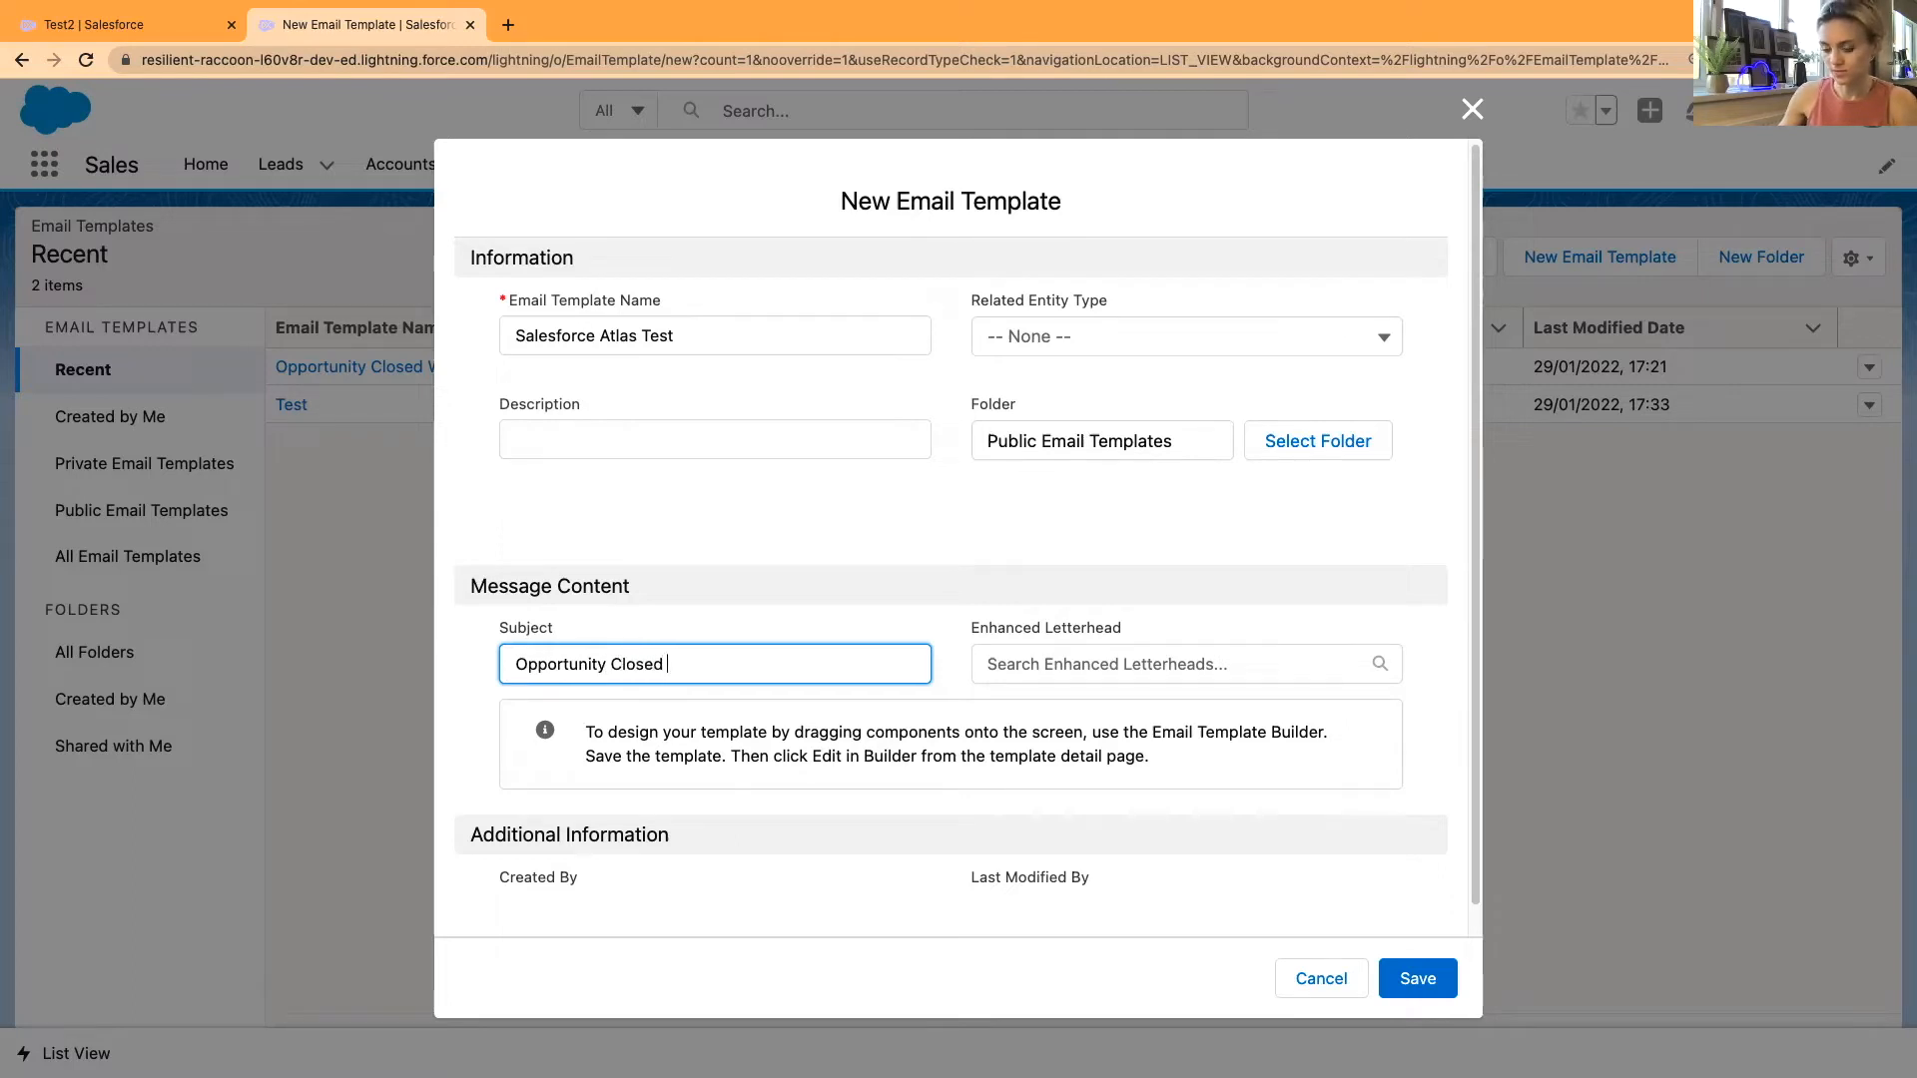
text(Won)
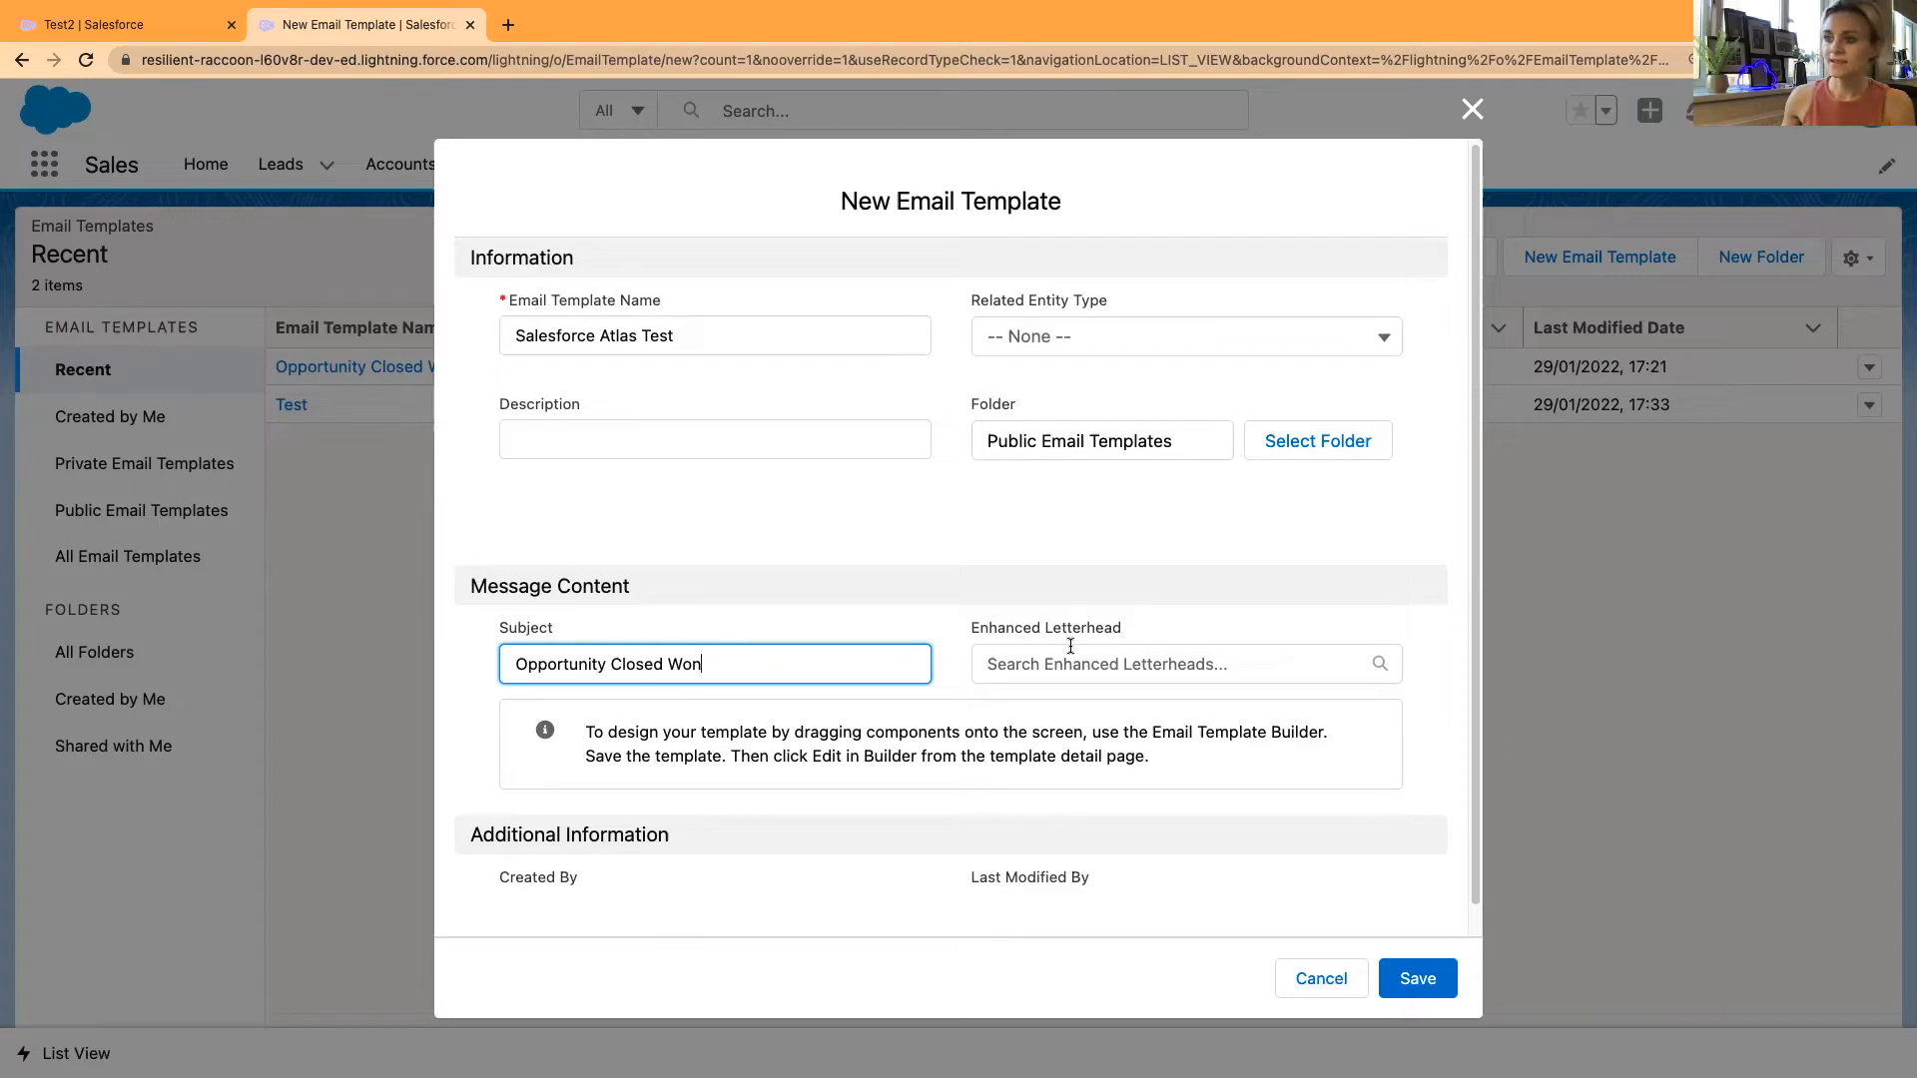
scroll(1069, 648, down, 1)
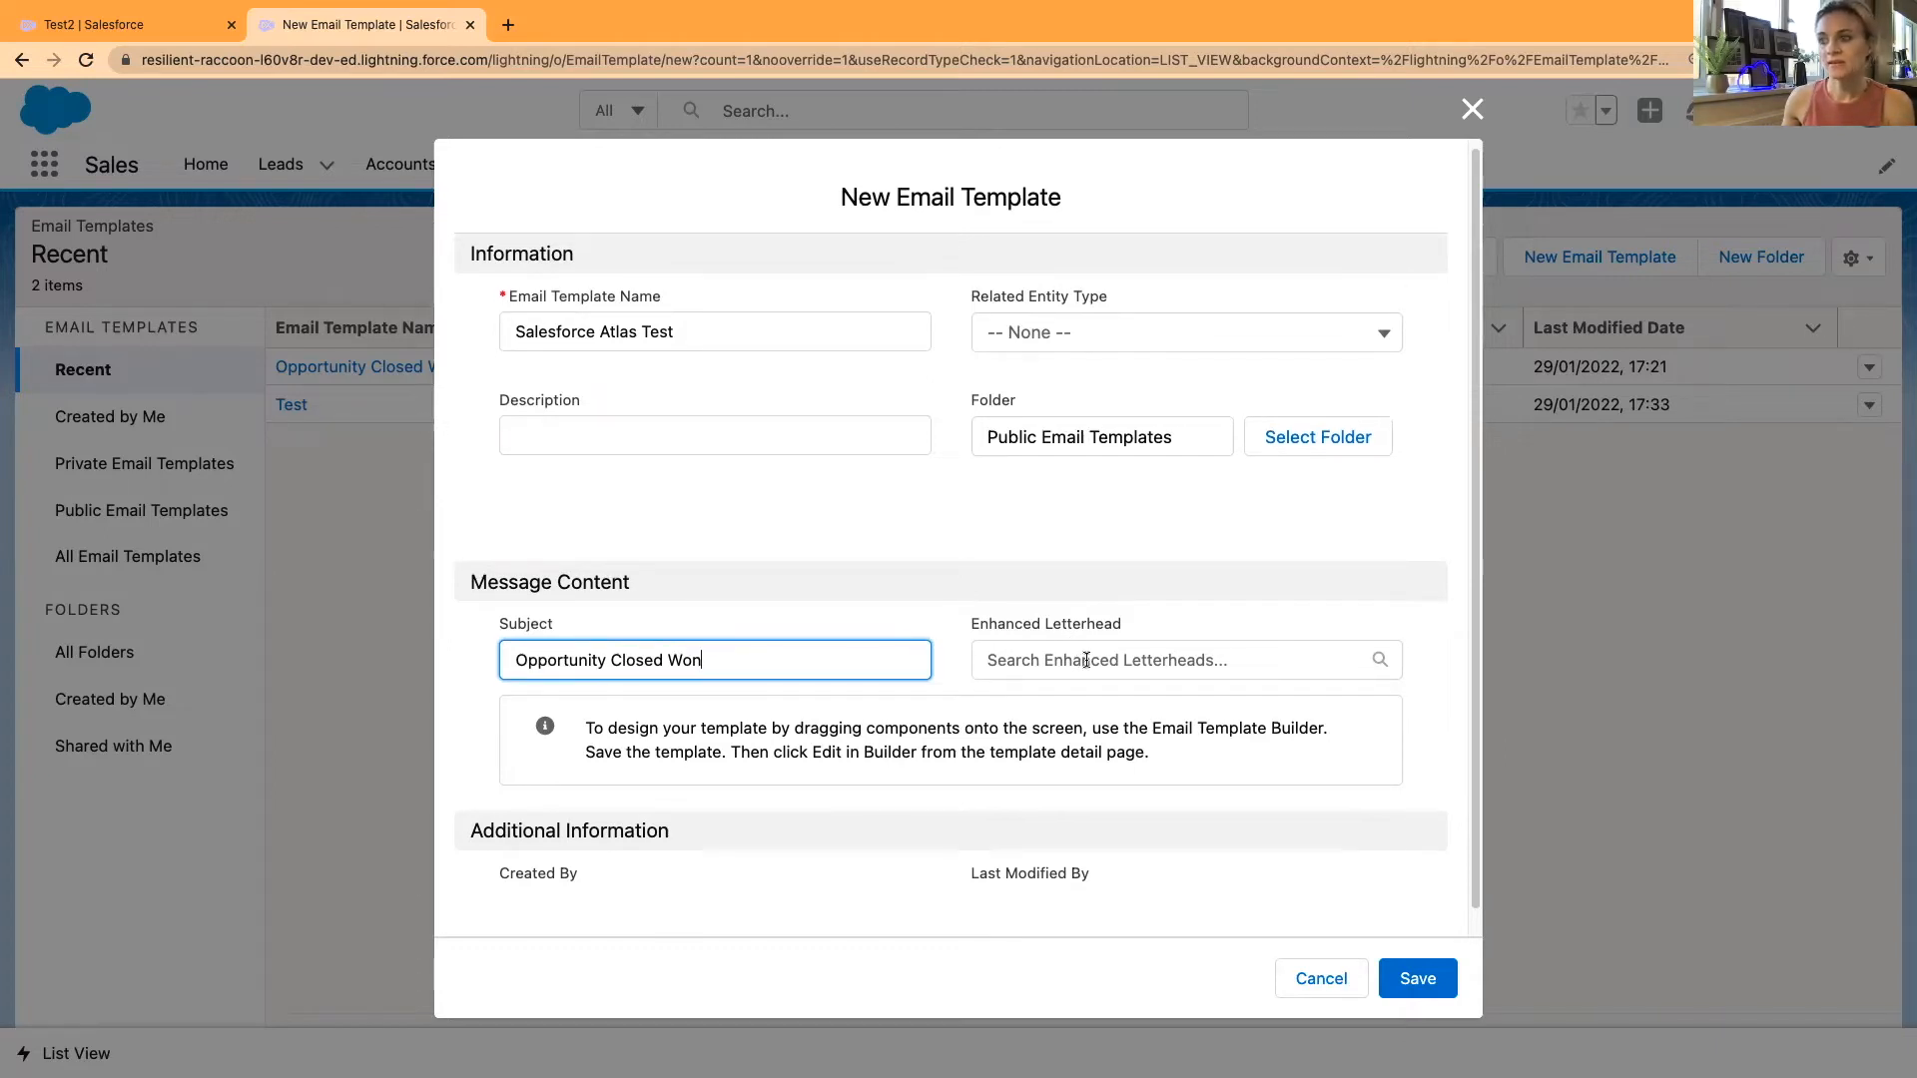
Give the template subject Opportunity Closed Won and the Test2 letterhead, then save it
click(1085, 659)
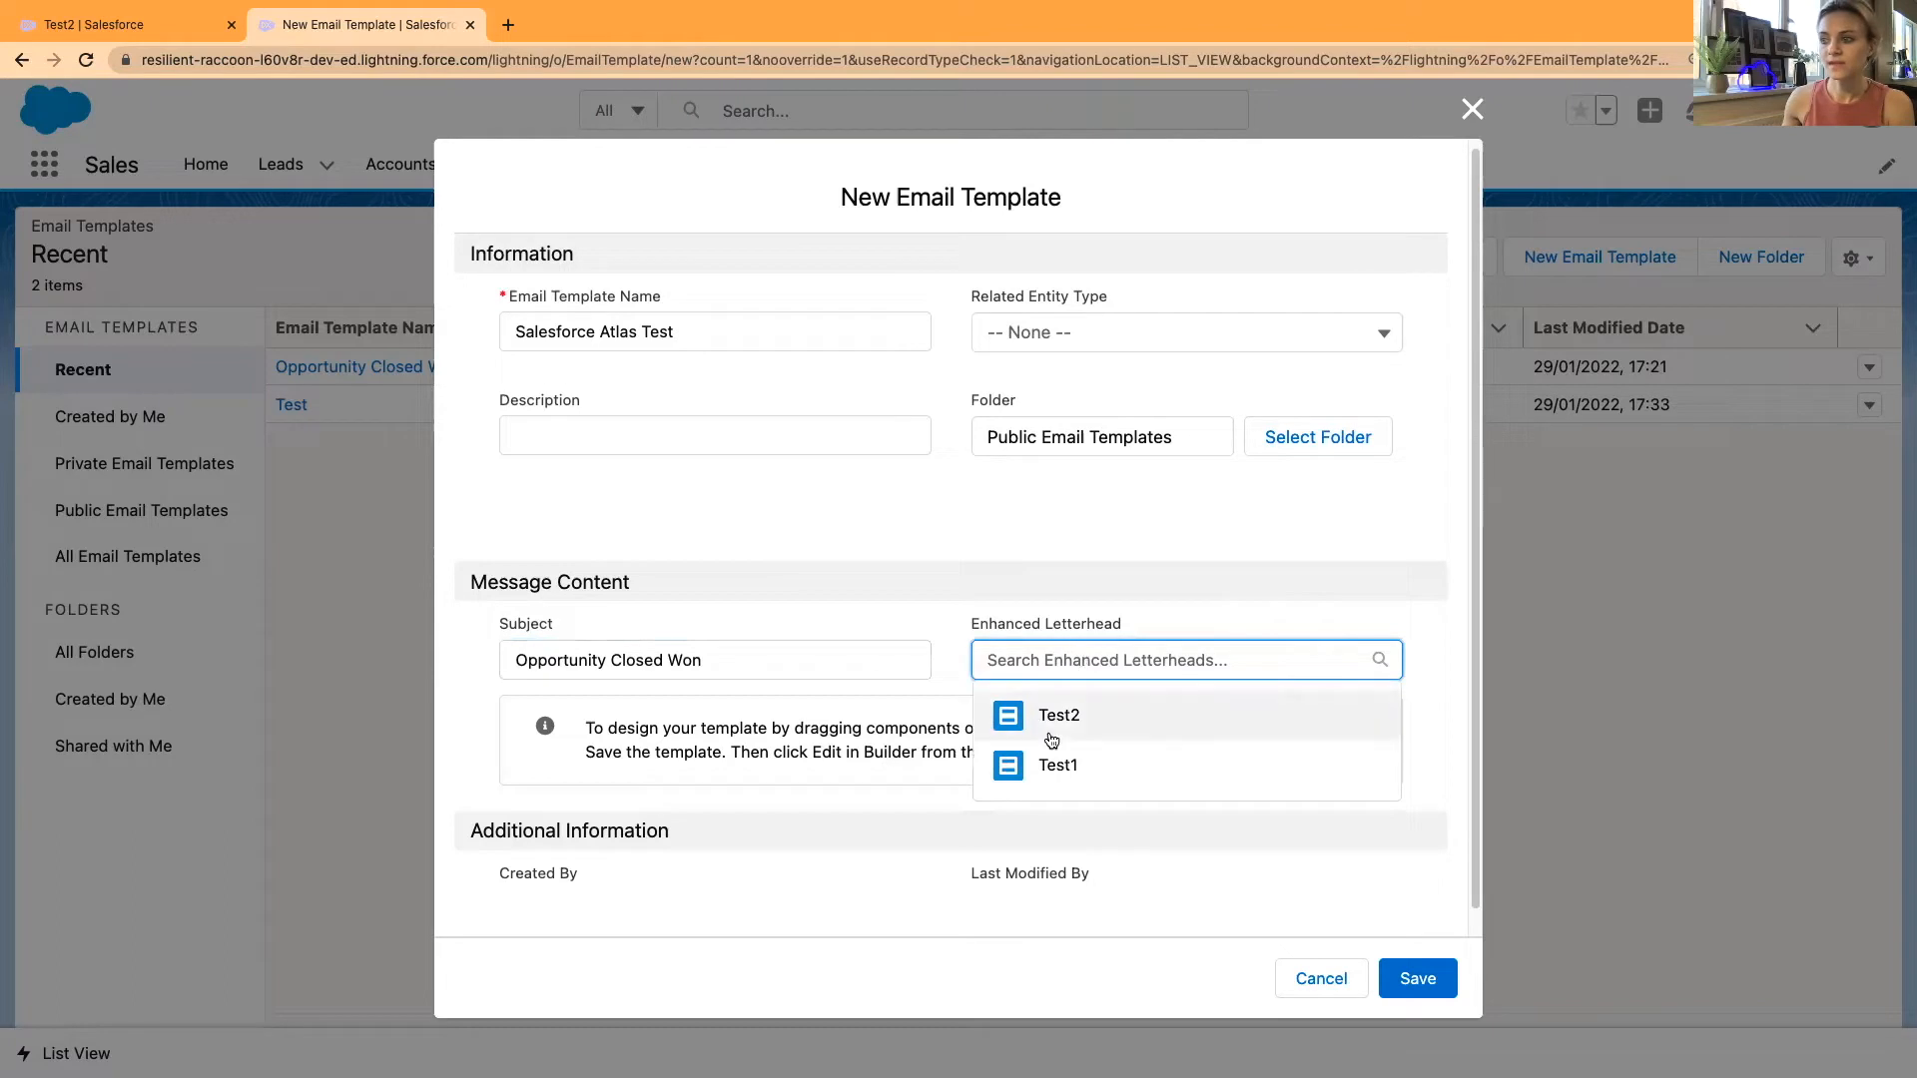
click(1059, 716)
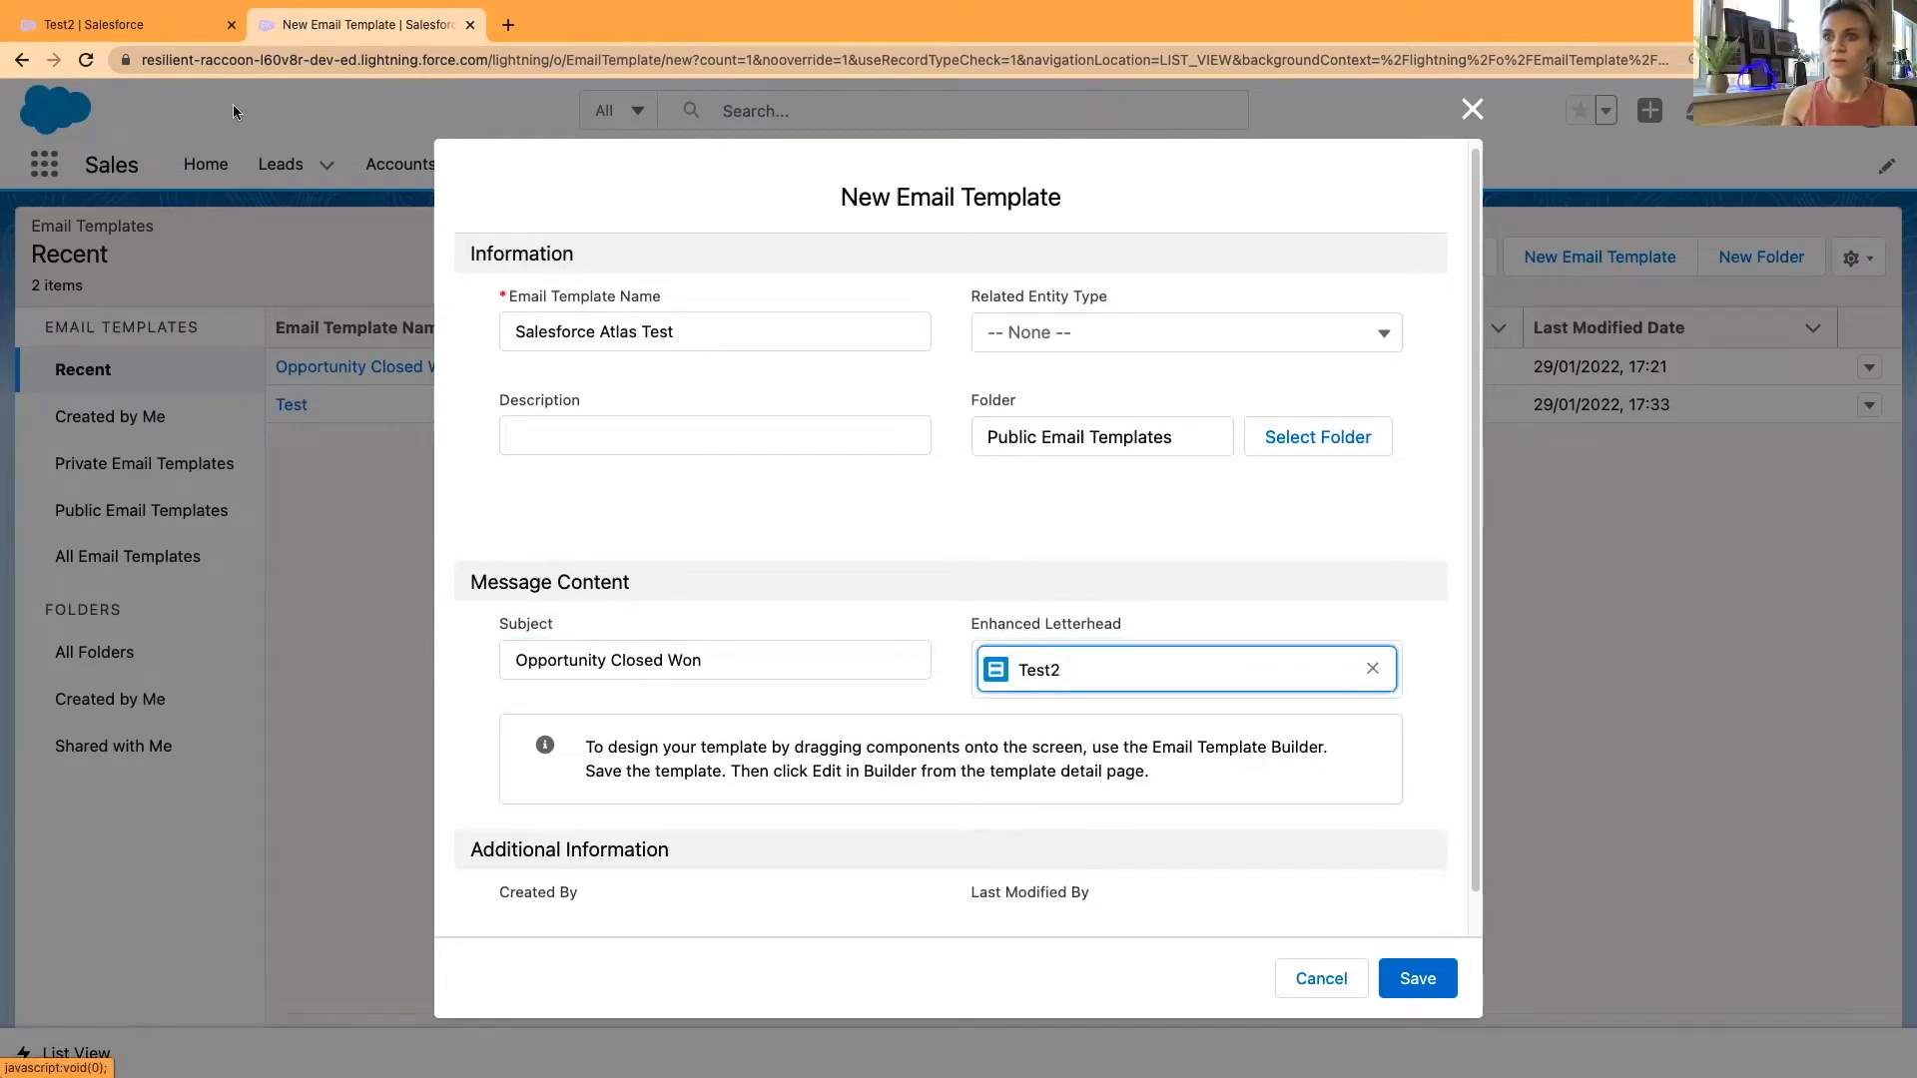
click(129, 29)
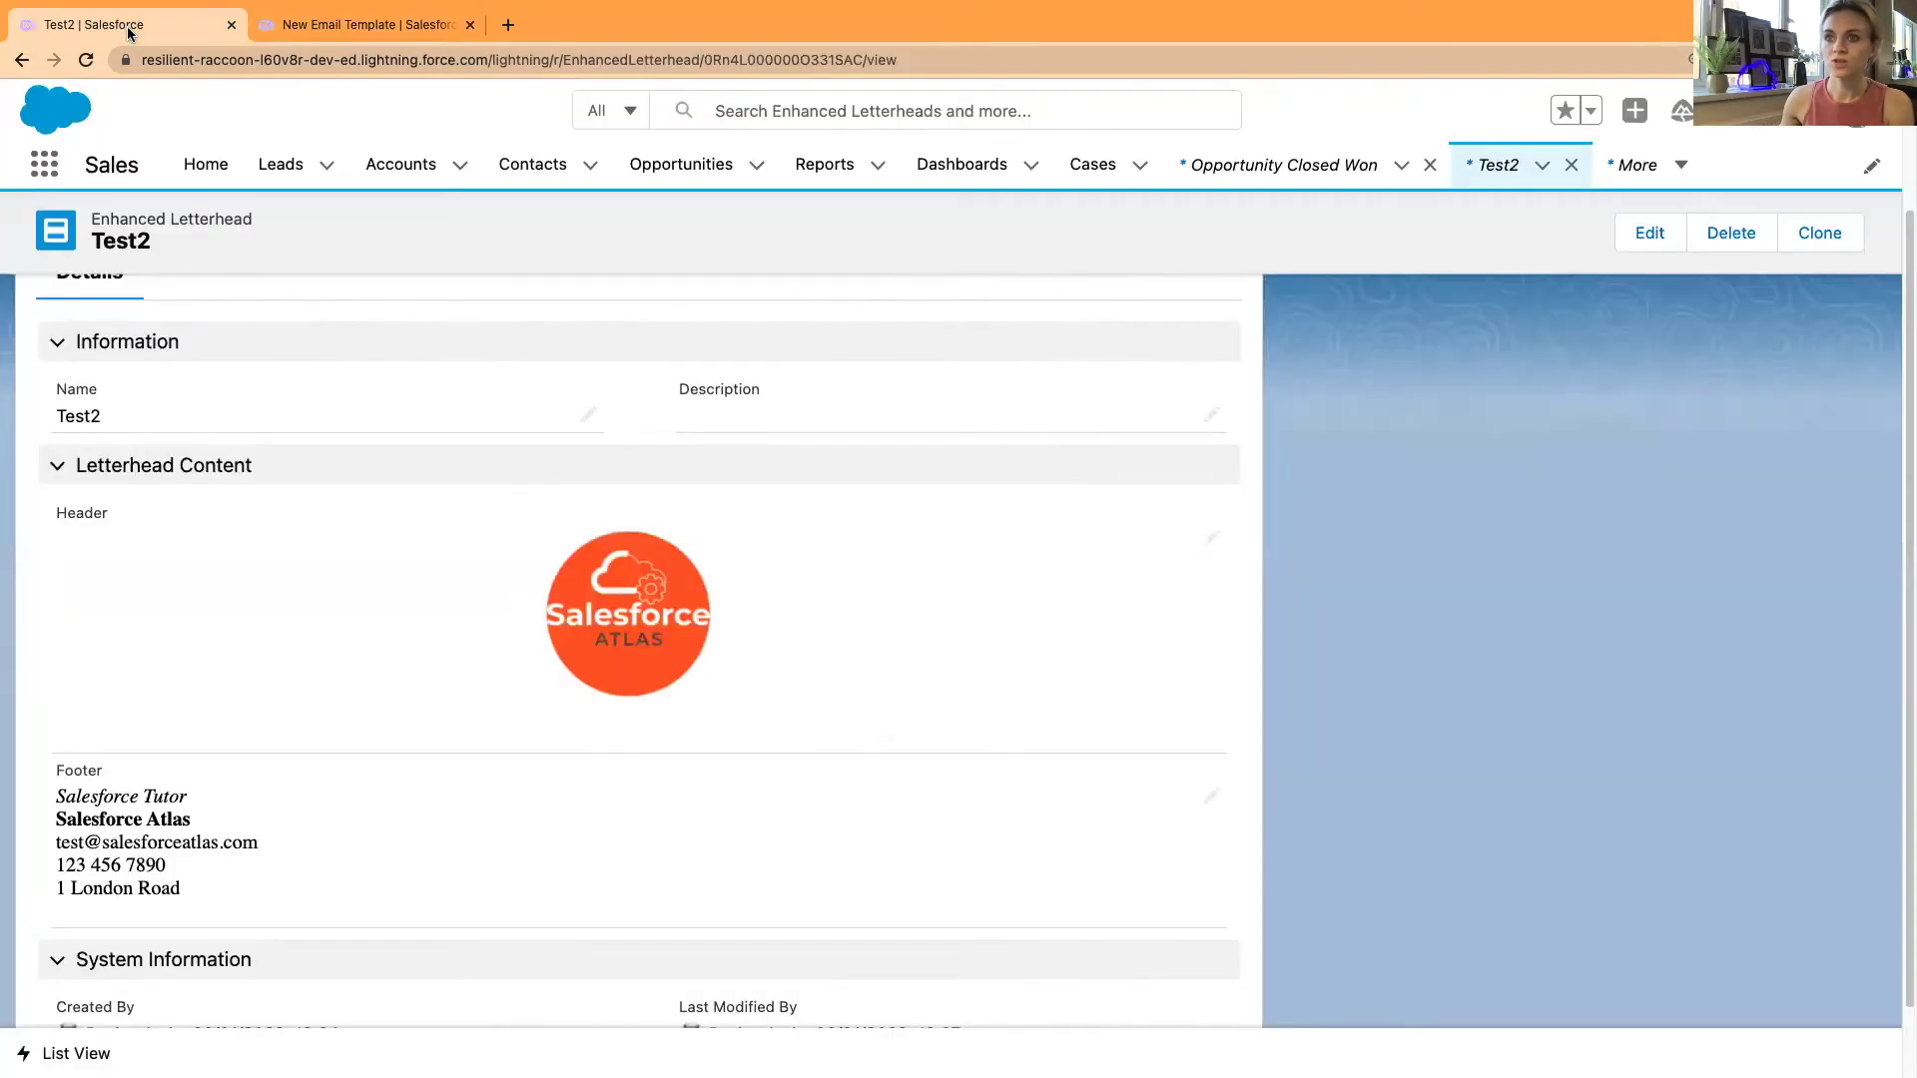
click(343, 27)
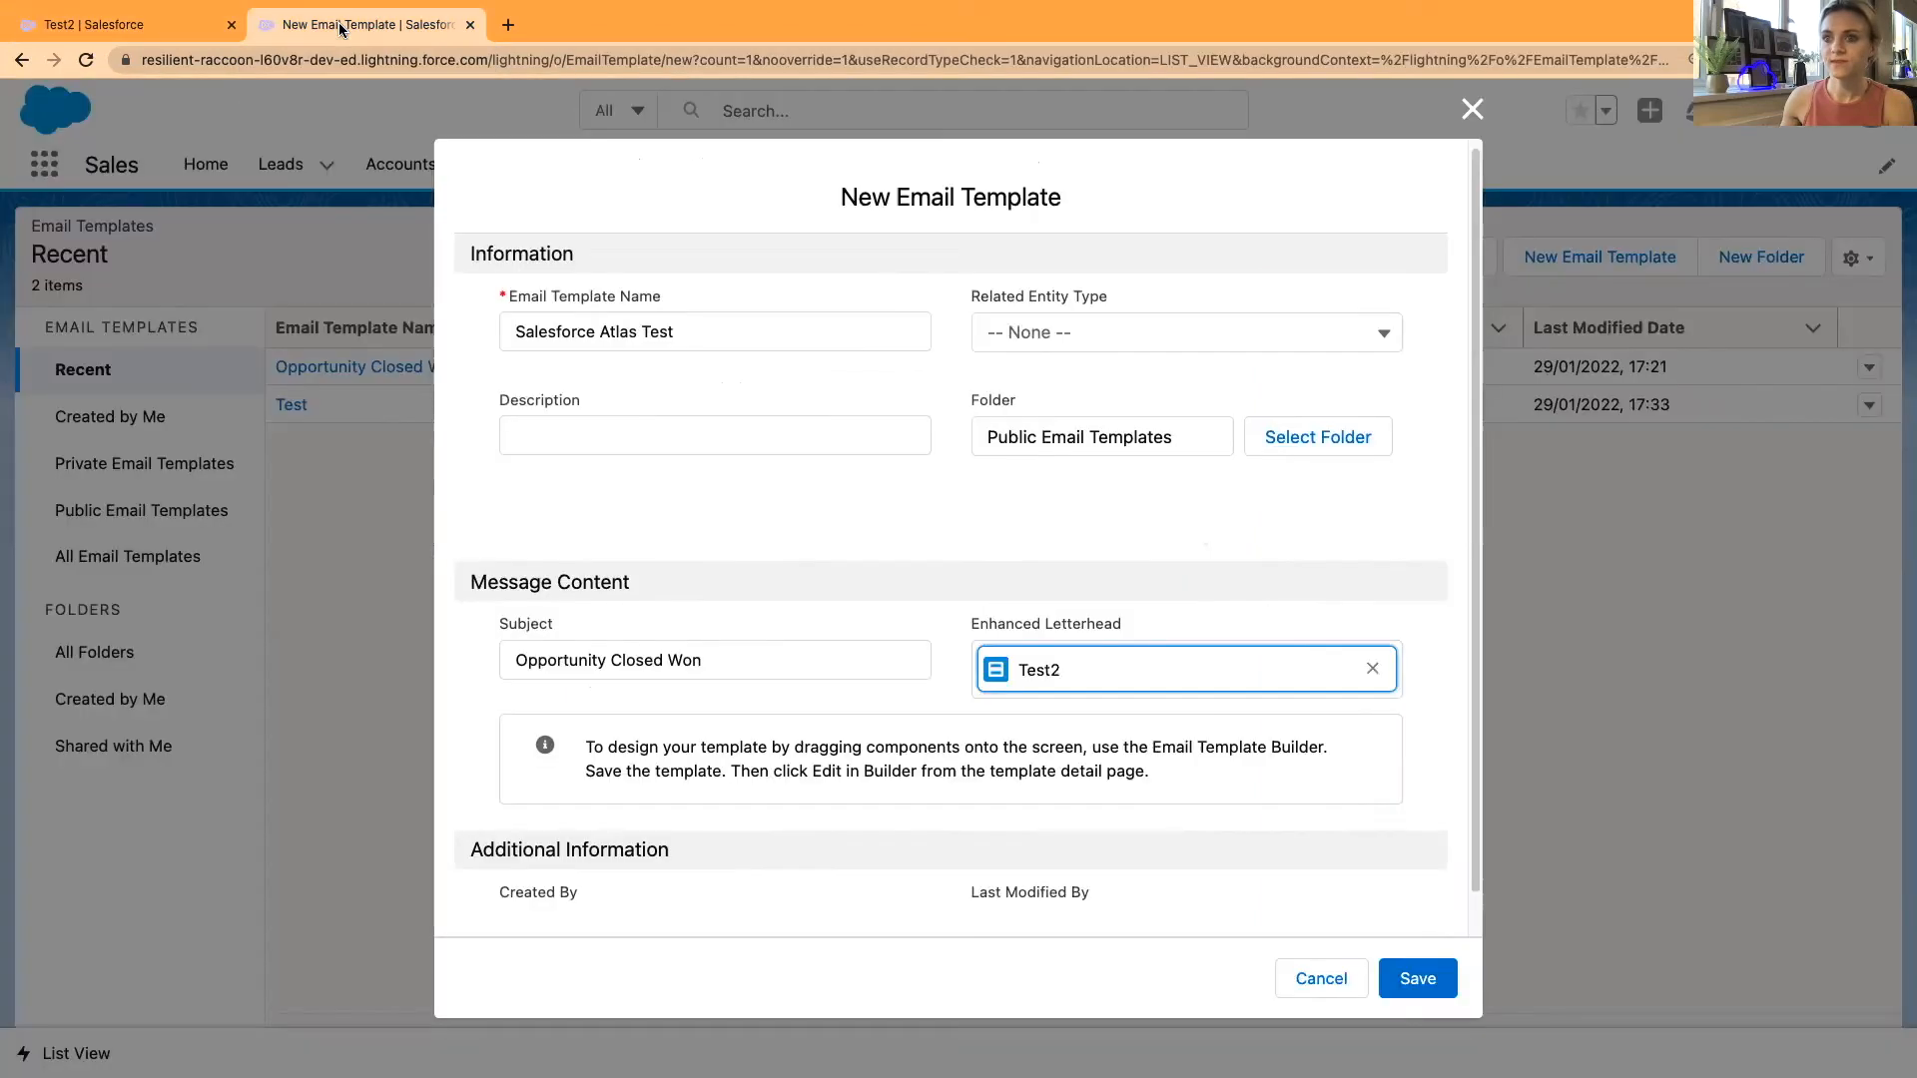
click(1456, 752)
scroll(1453, 753, down, 1)
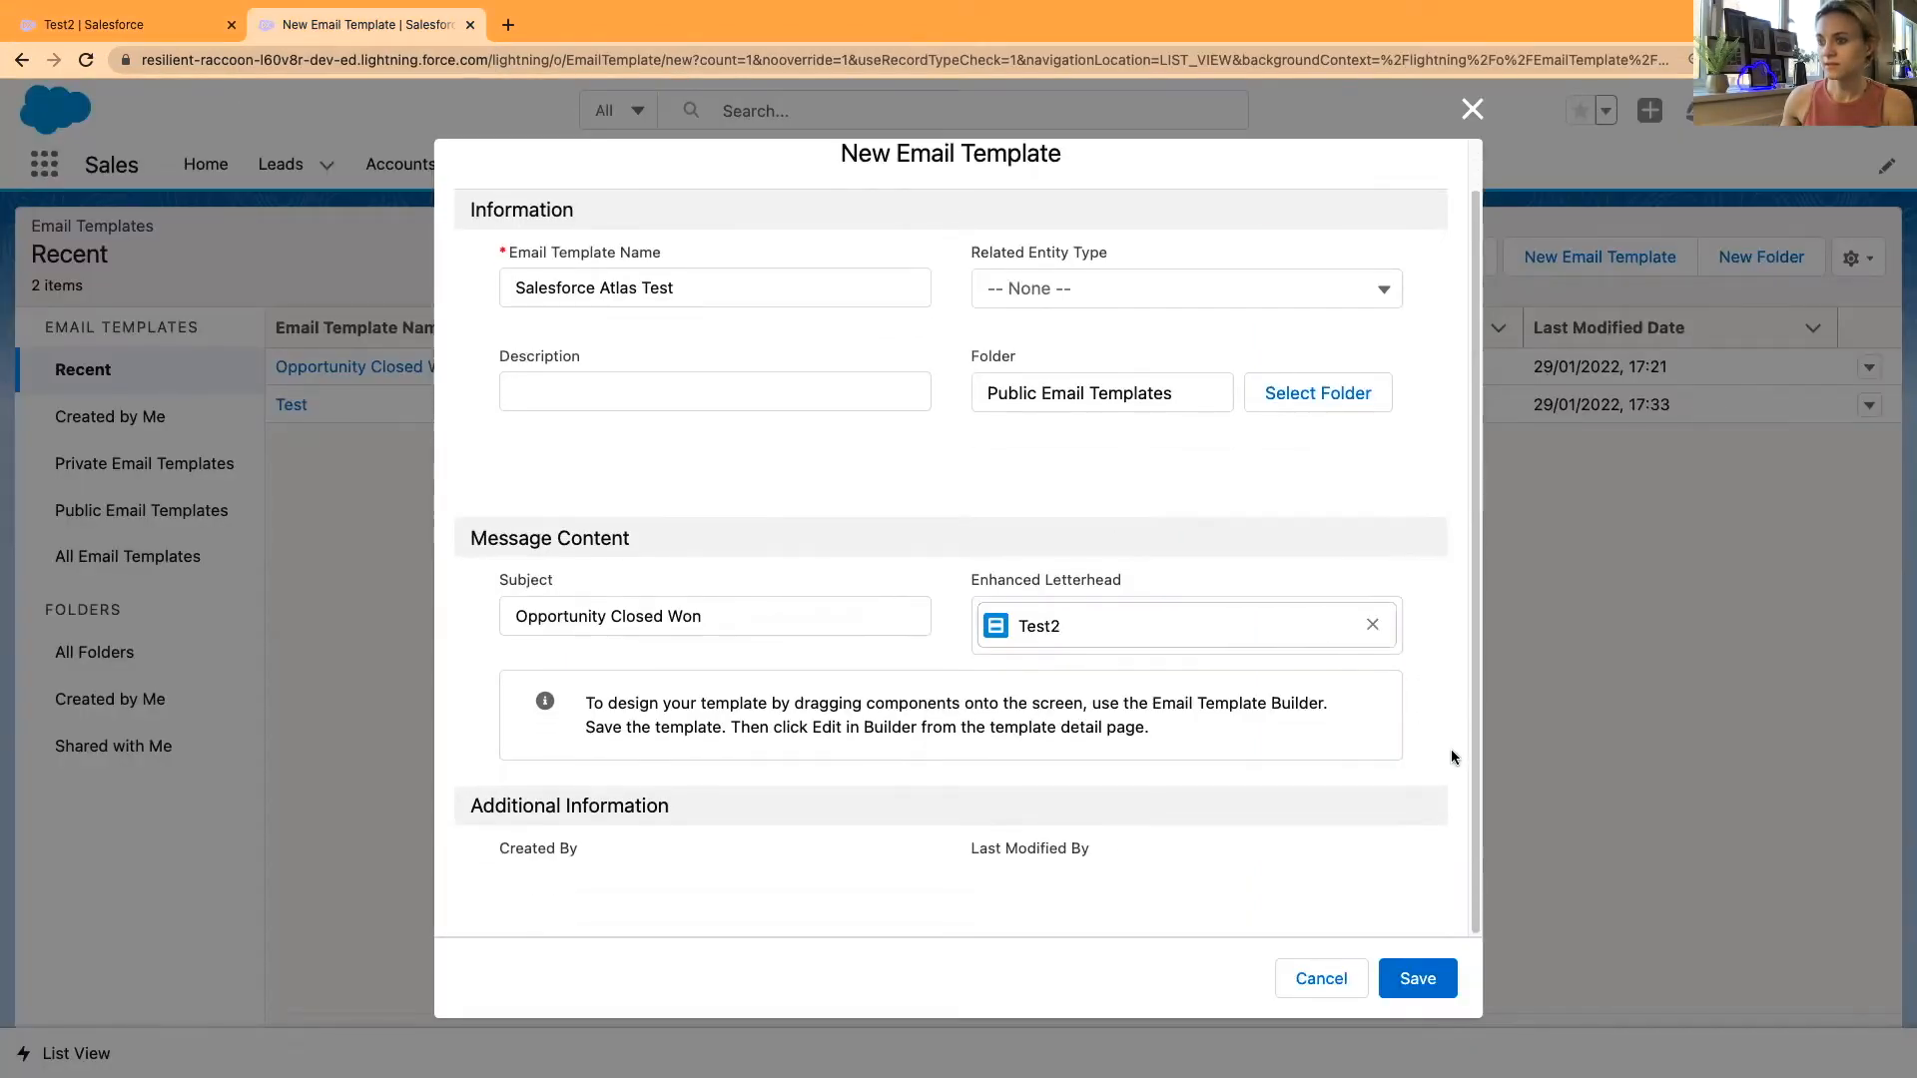
click(1420, 985)
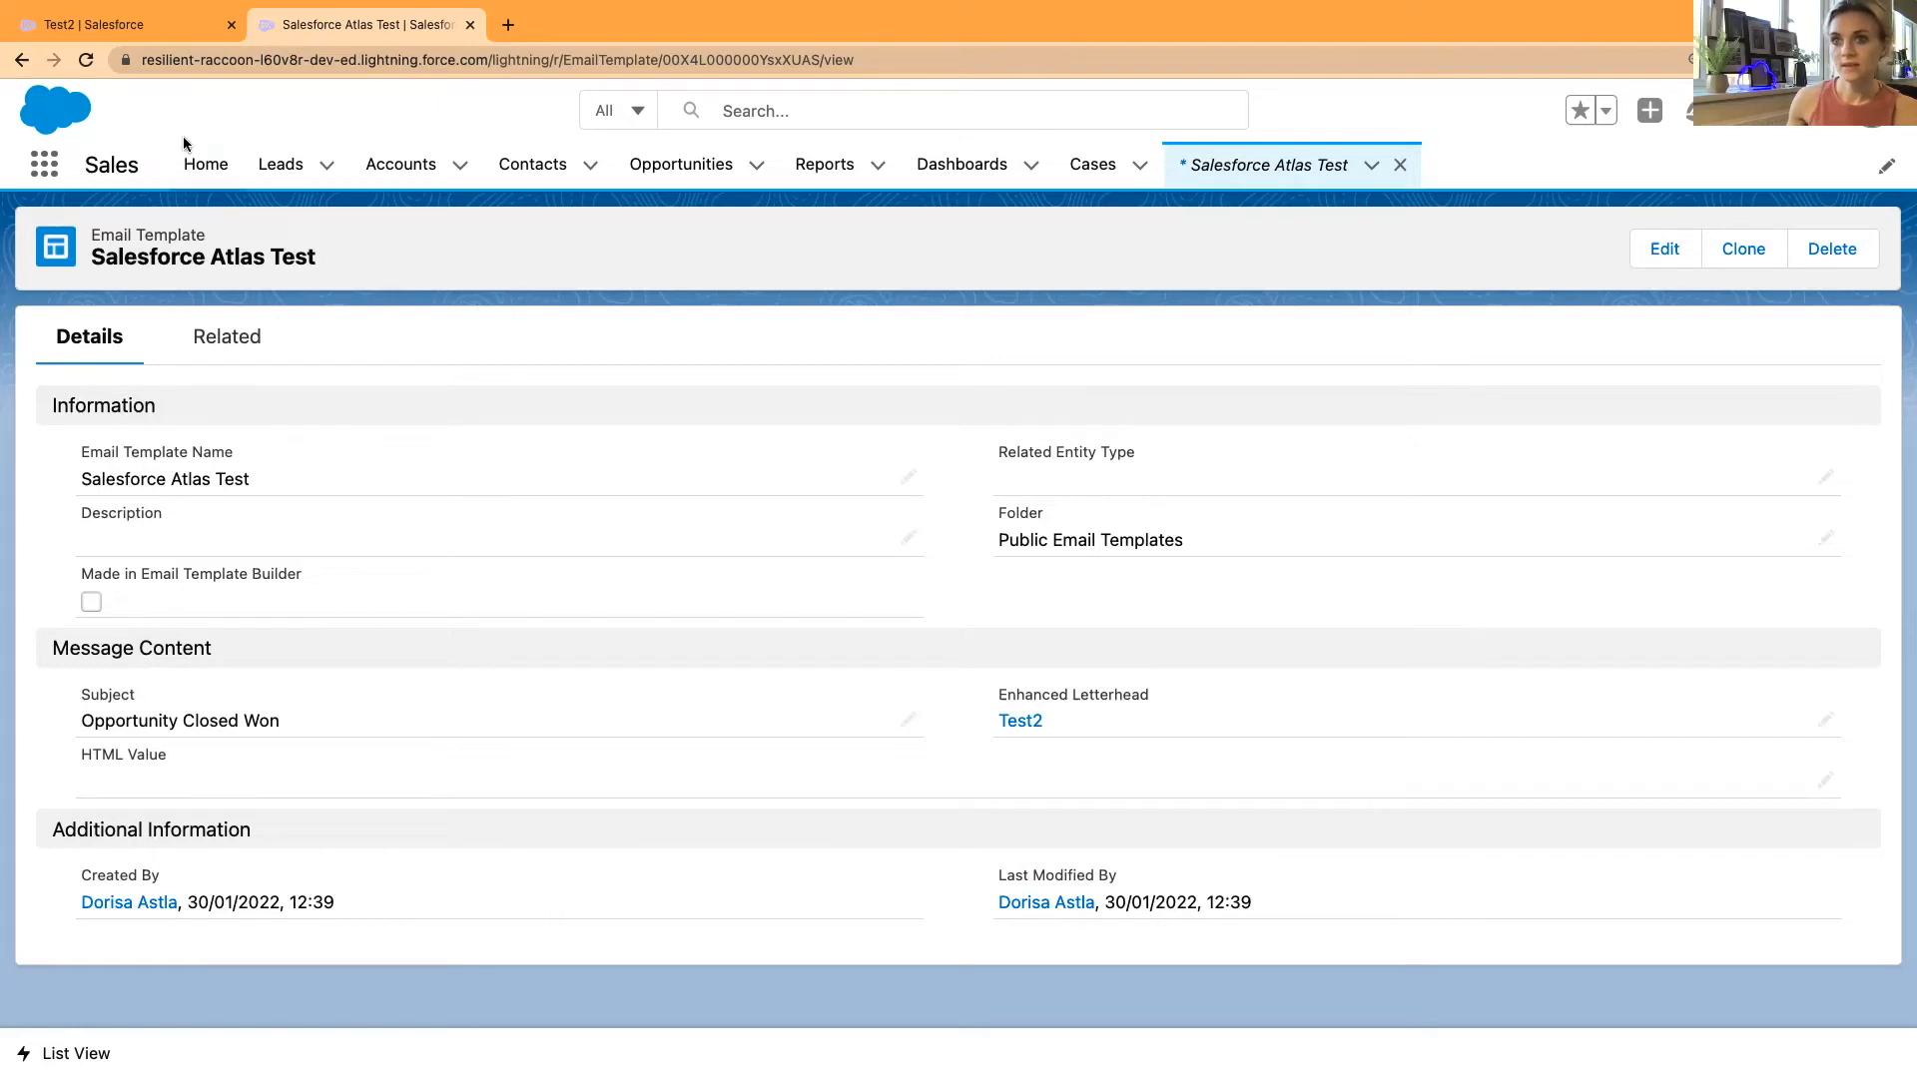
Save the Salesforce Atlas Test template with the closed-opportunity message and merge fields
click(109, 25)
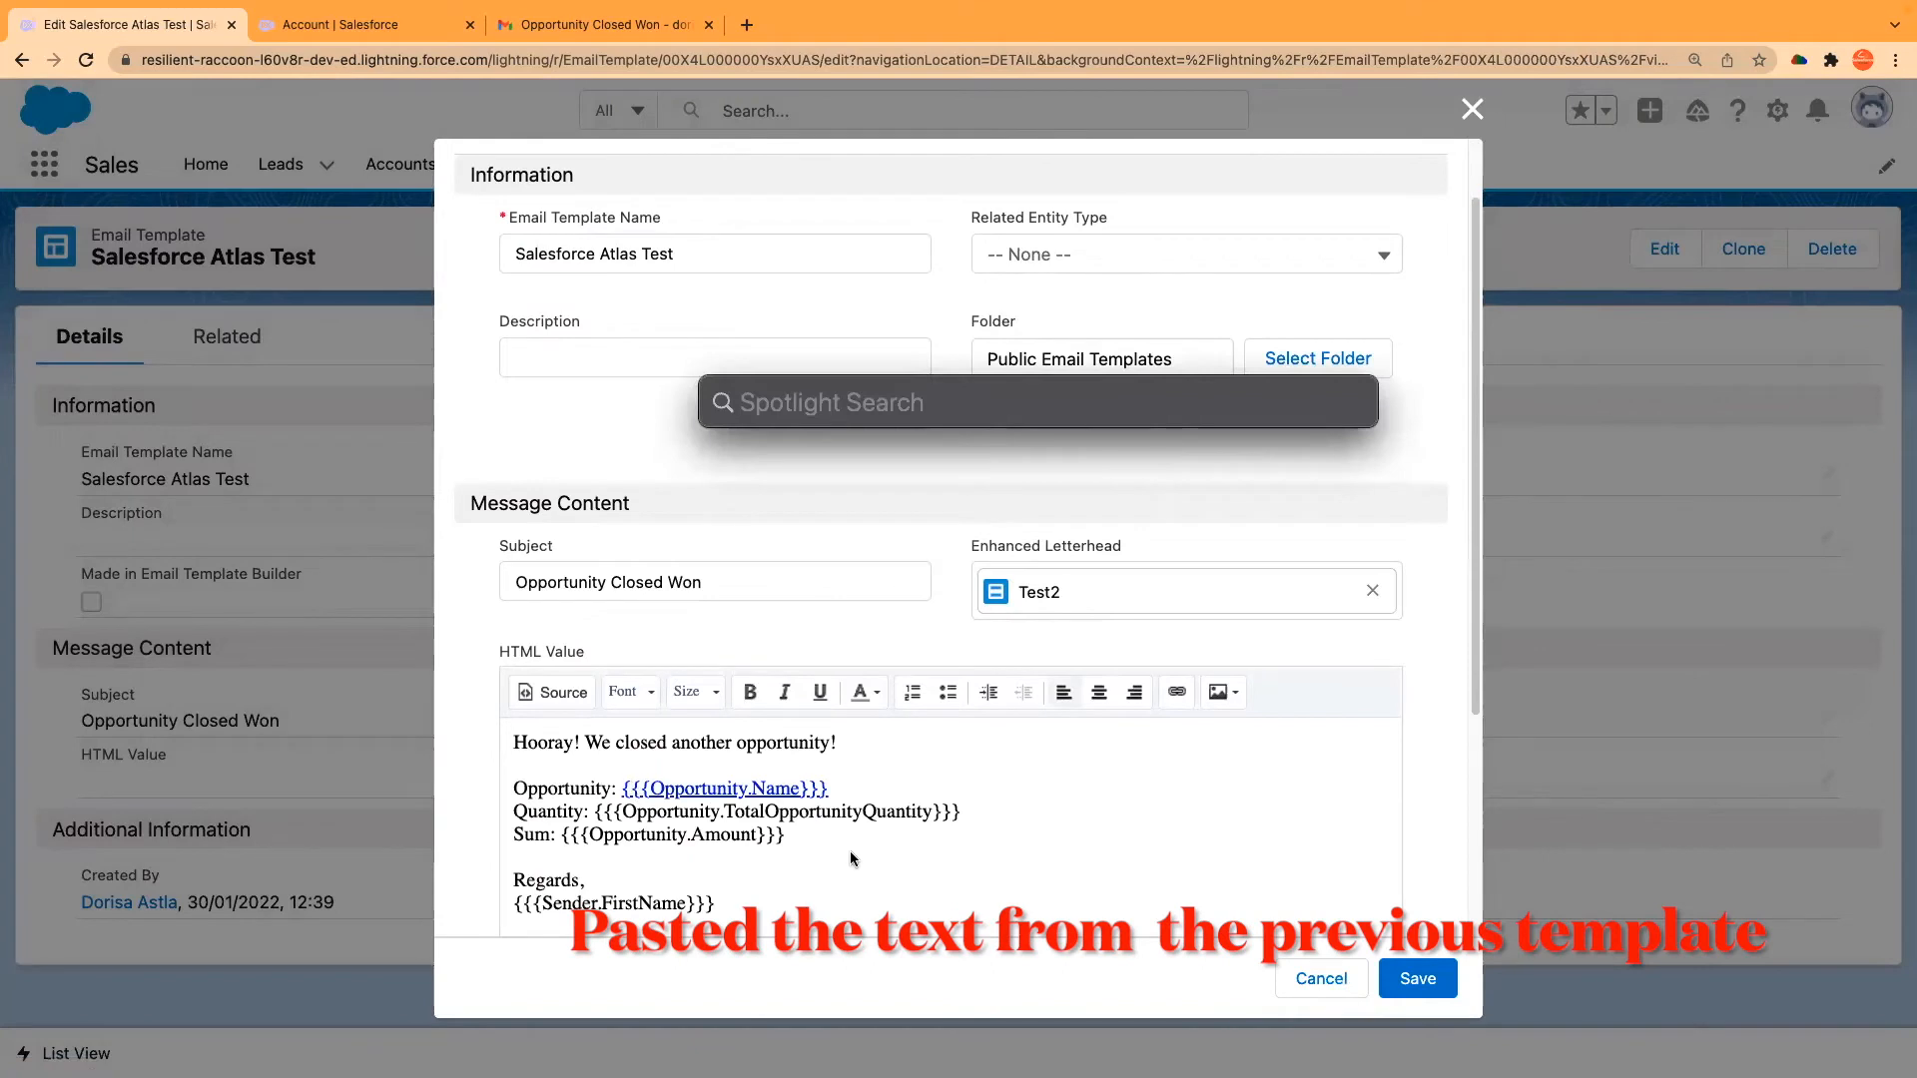
key(Escape)
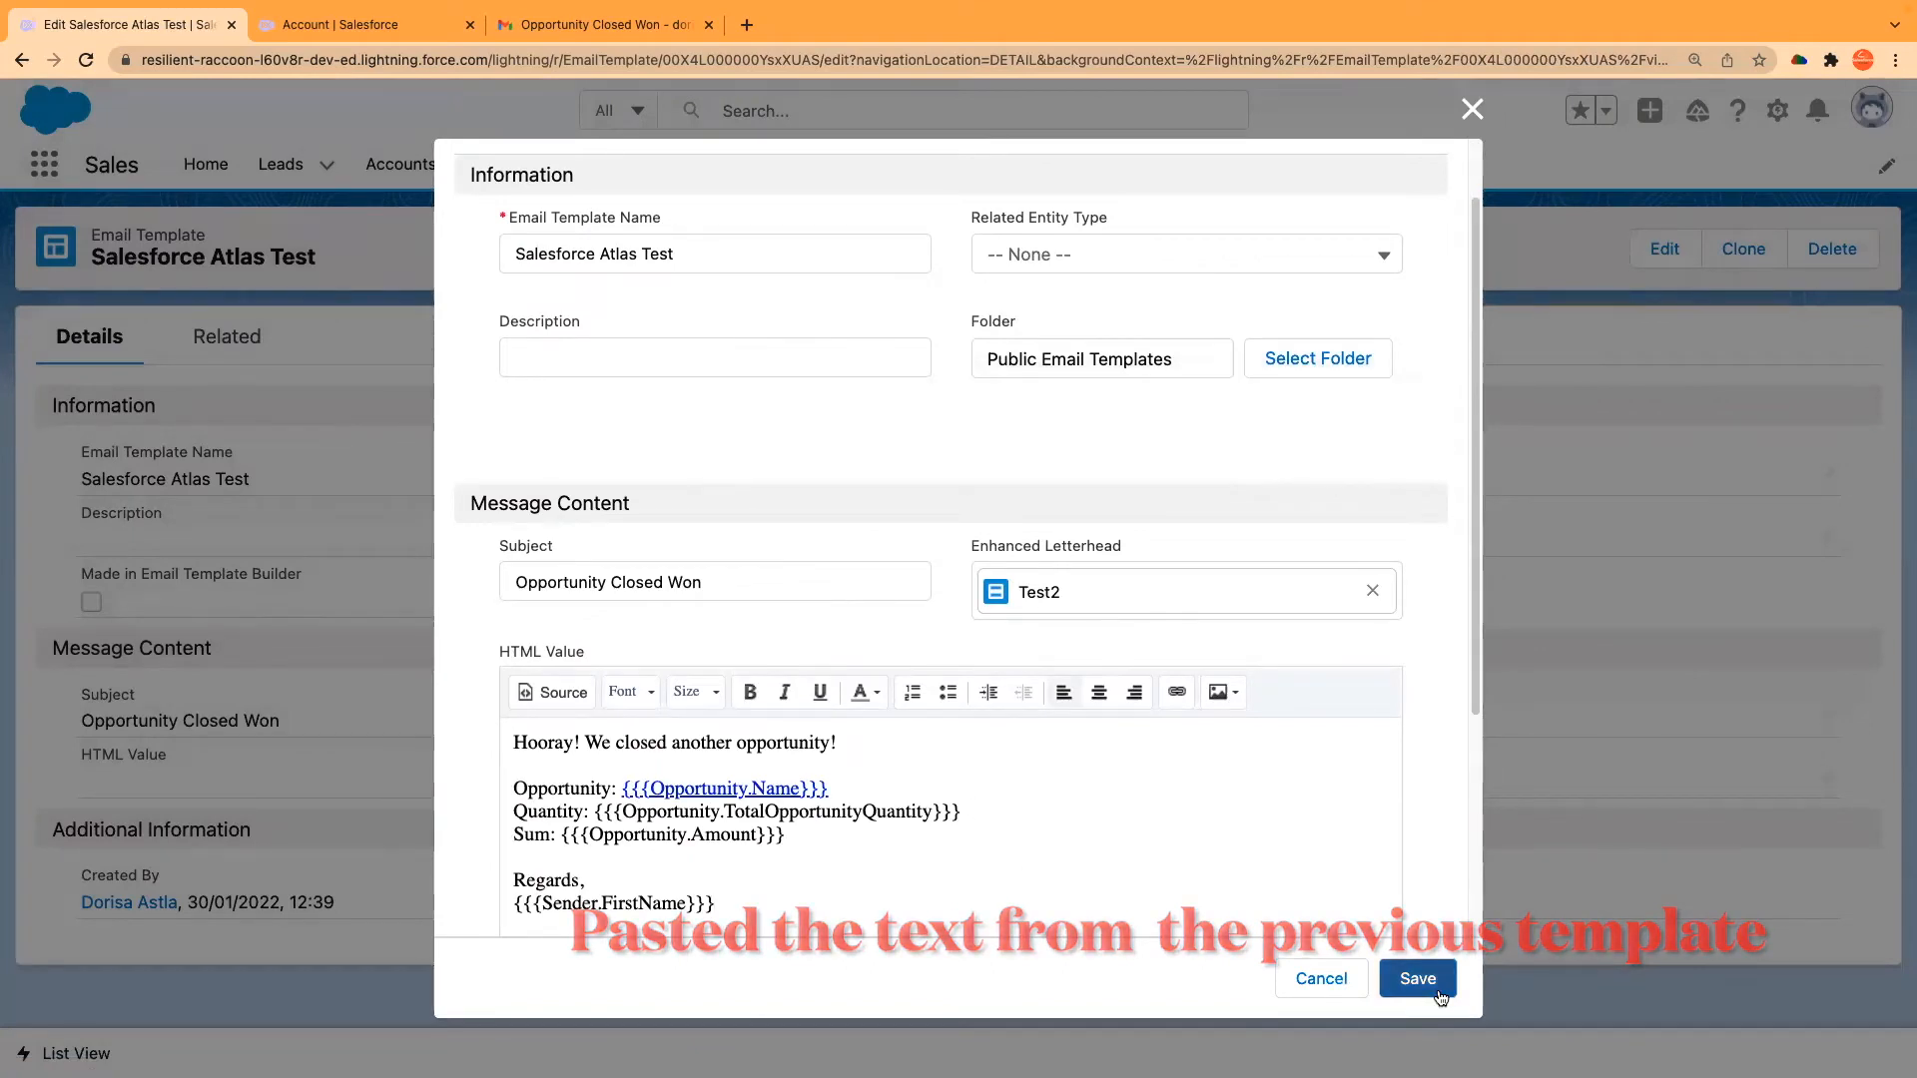
click(1419, 984)
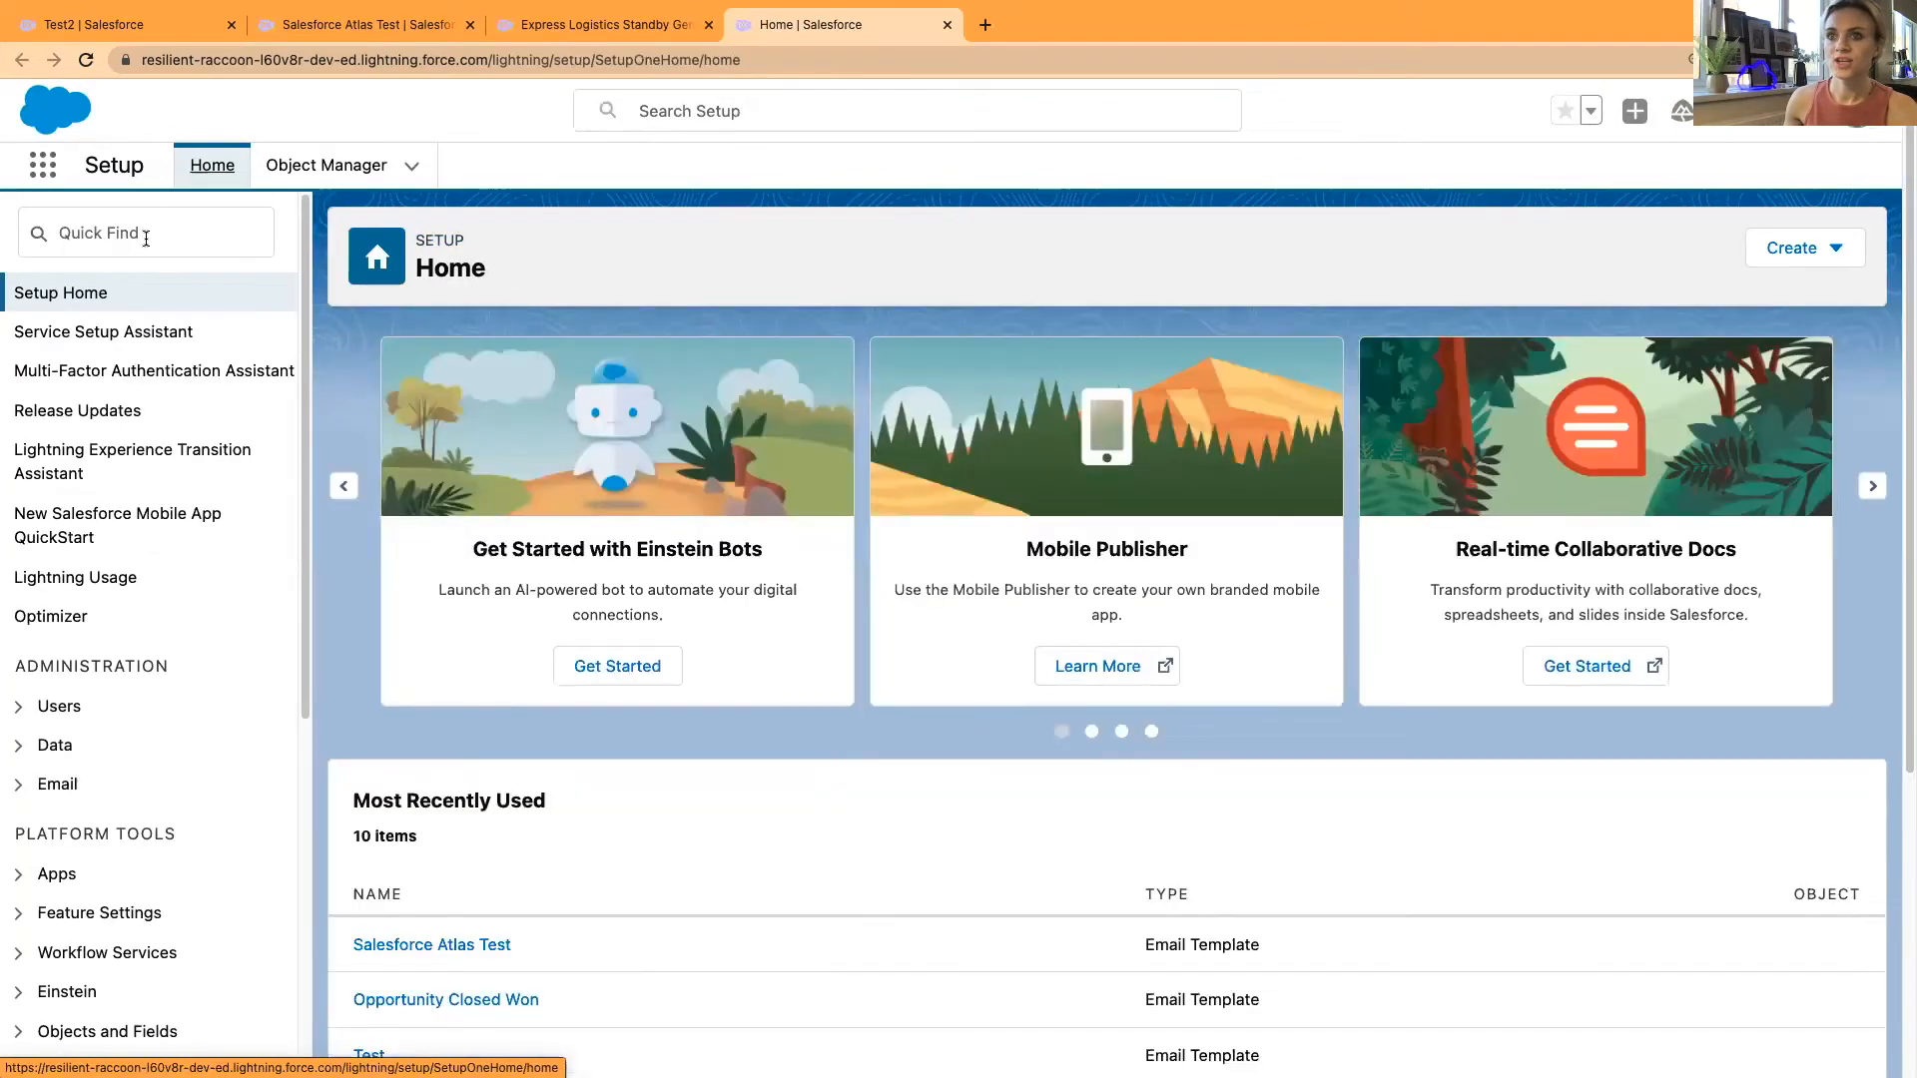
From Setup Quick Find 'work', reach Workflow Rules, Opp Closed Won rule, then its email alert
click(144, 234)
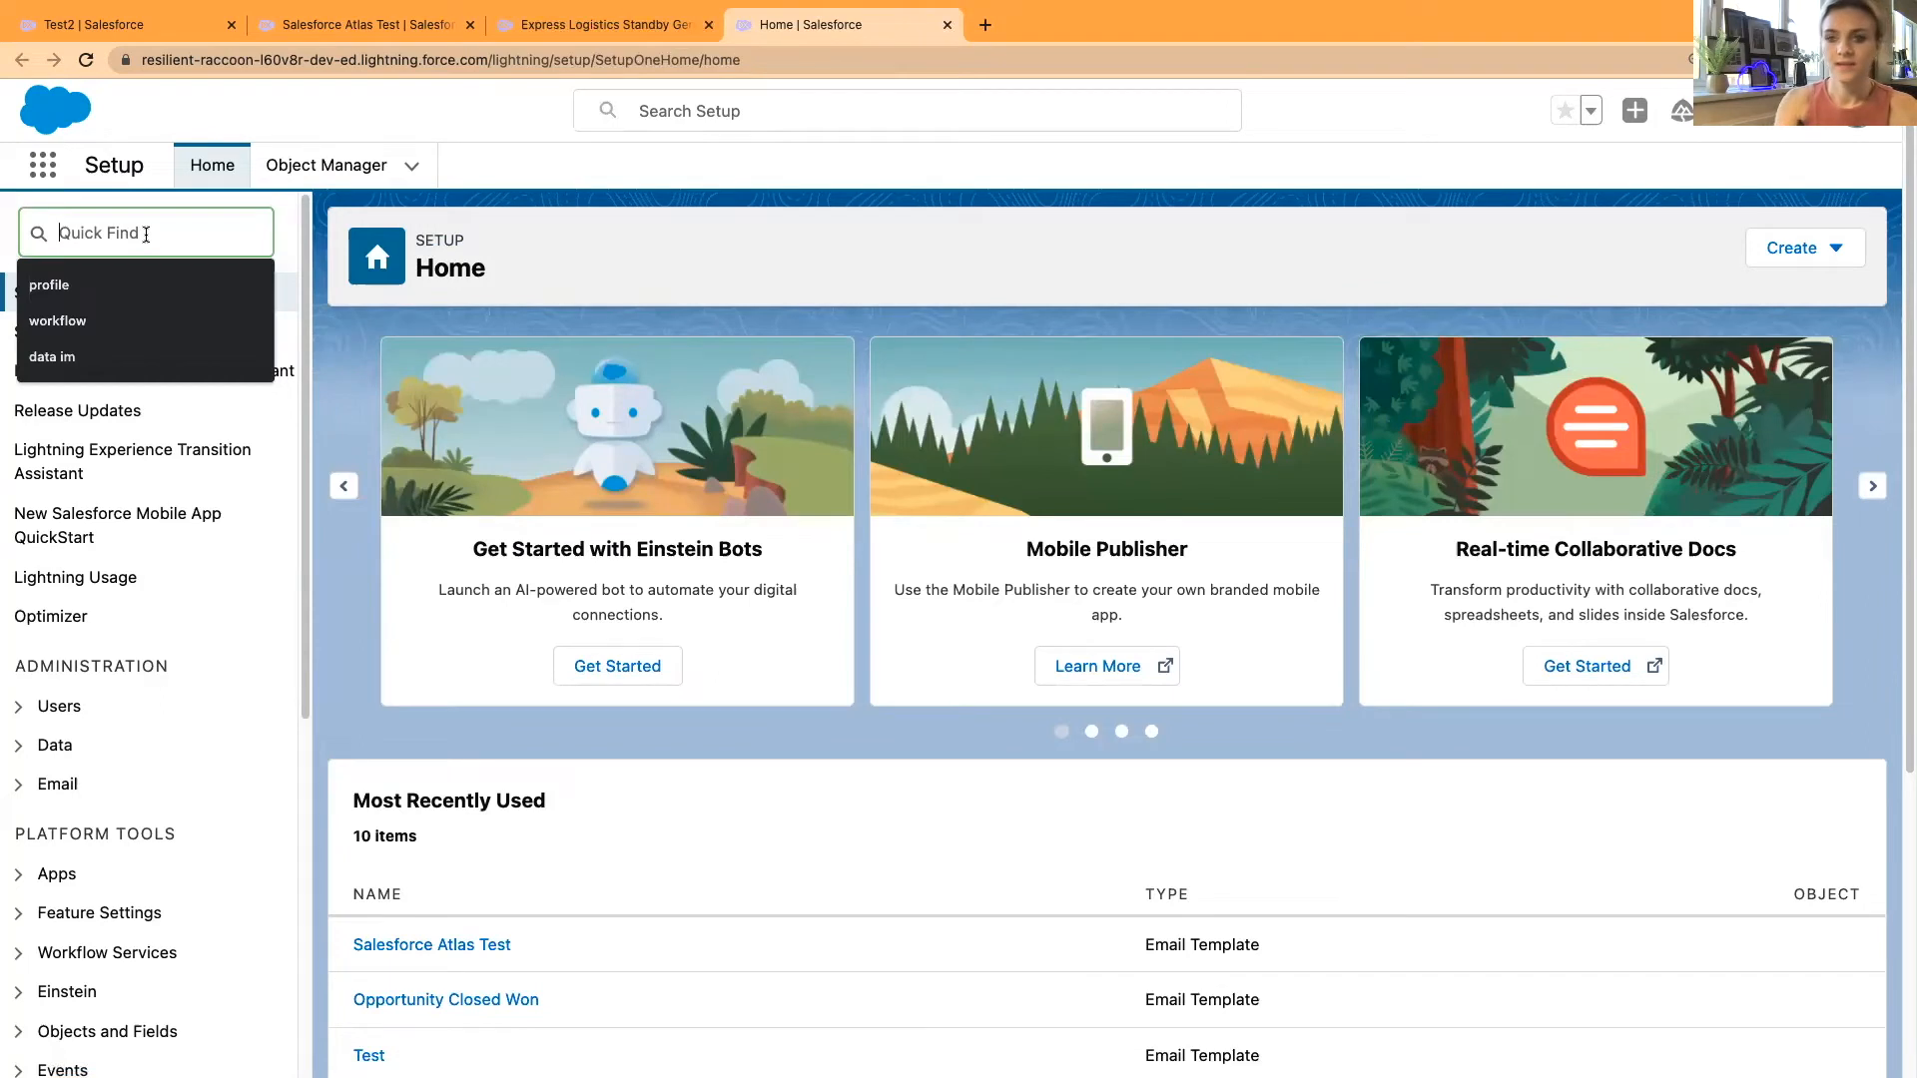
text(work)
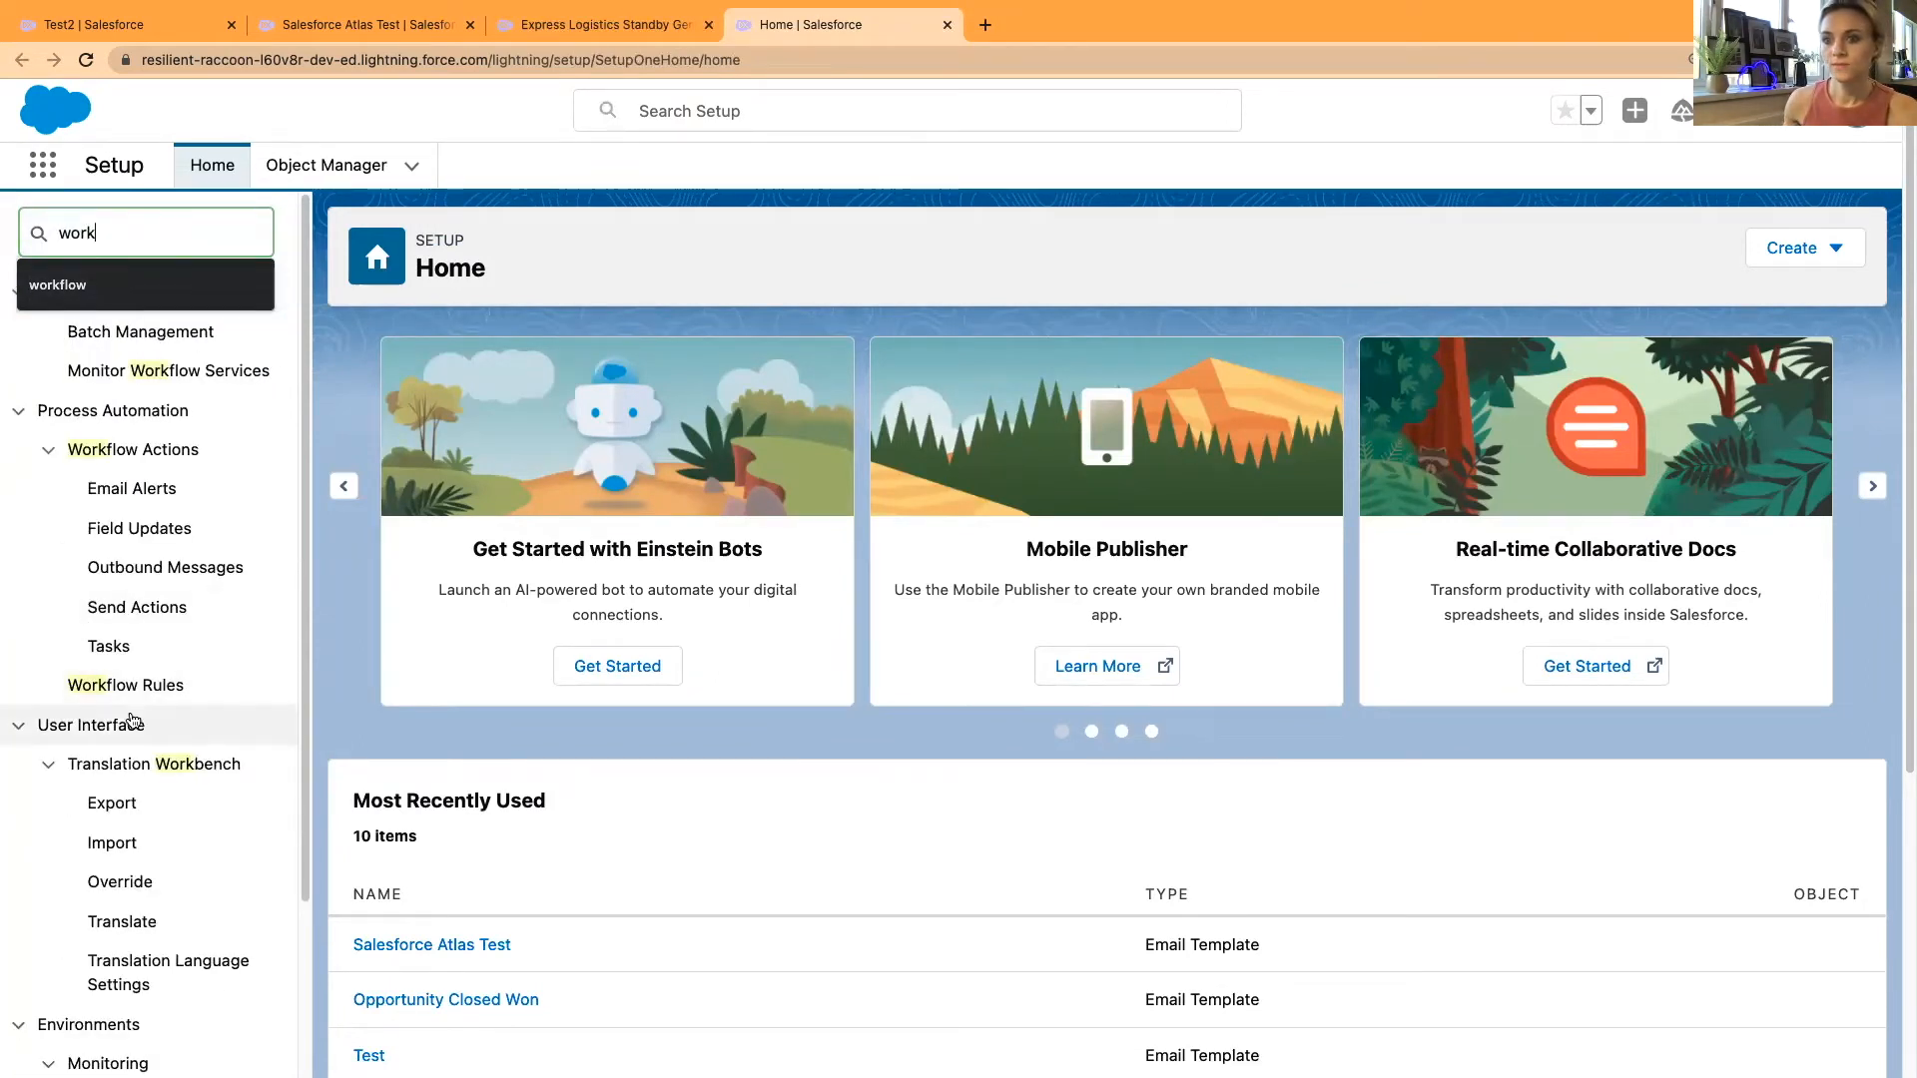
click(132, 687)
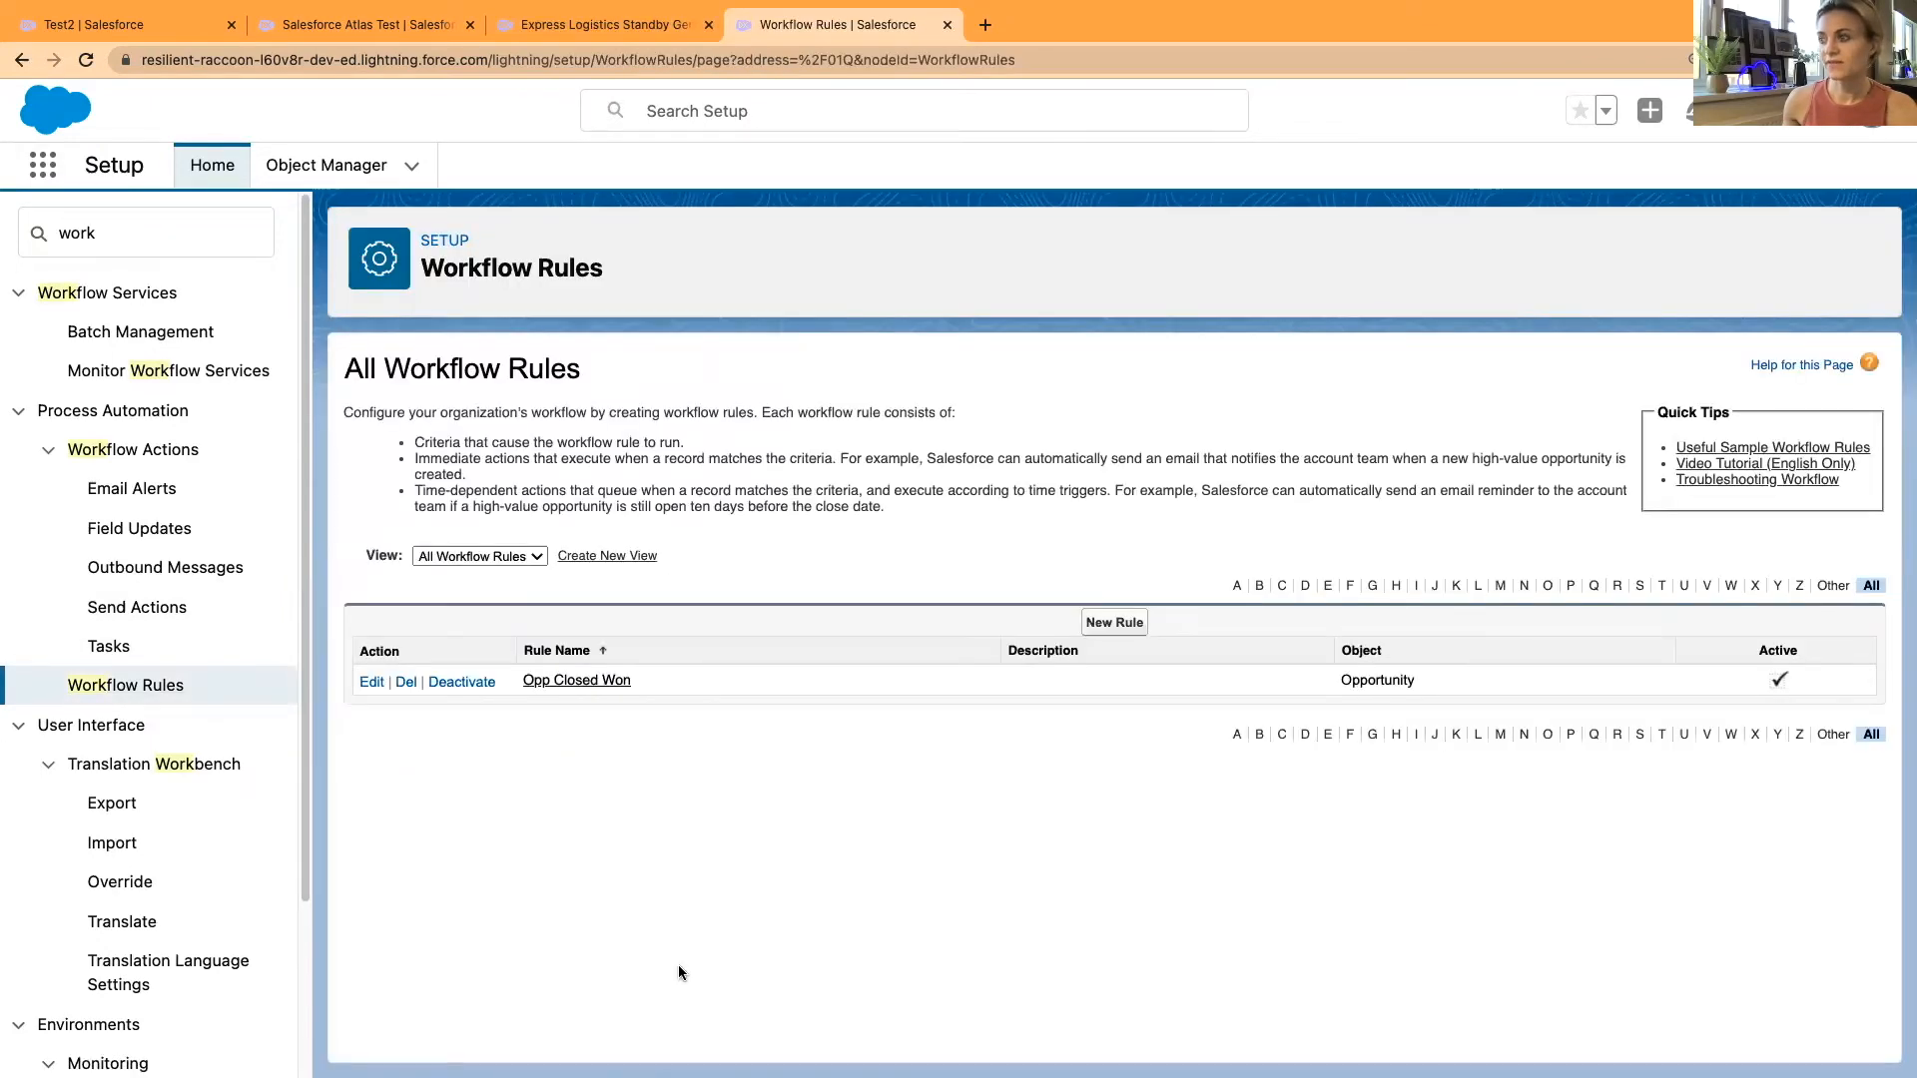
click(569, 682)
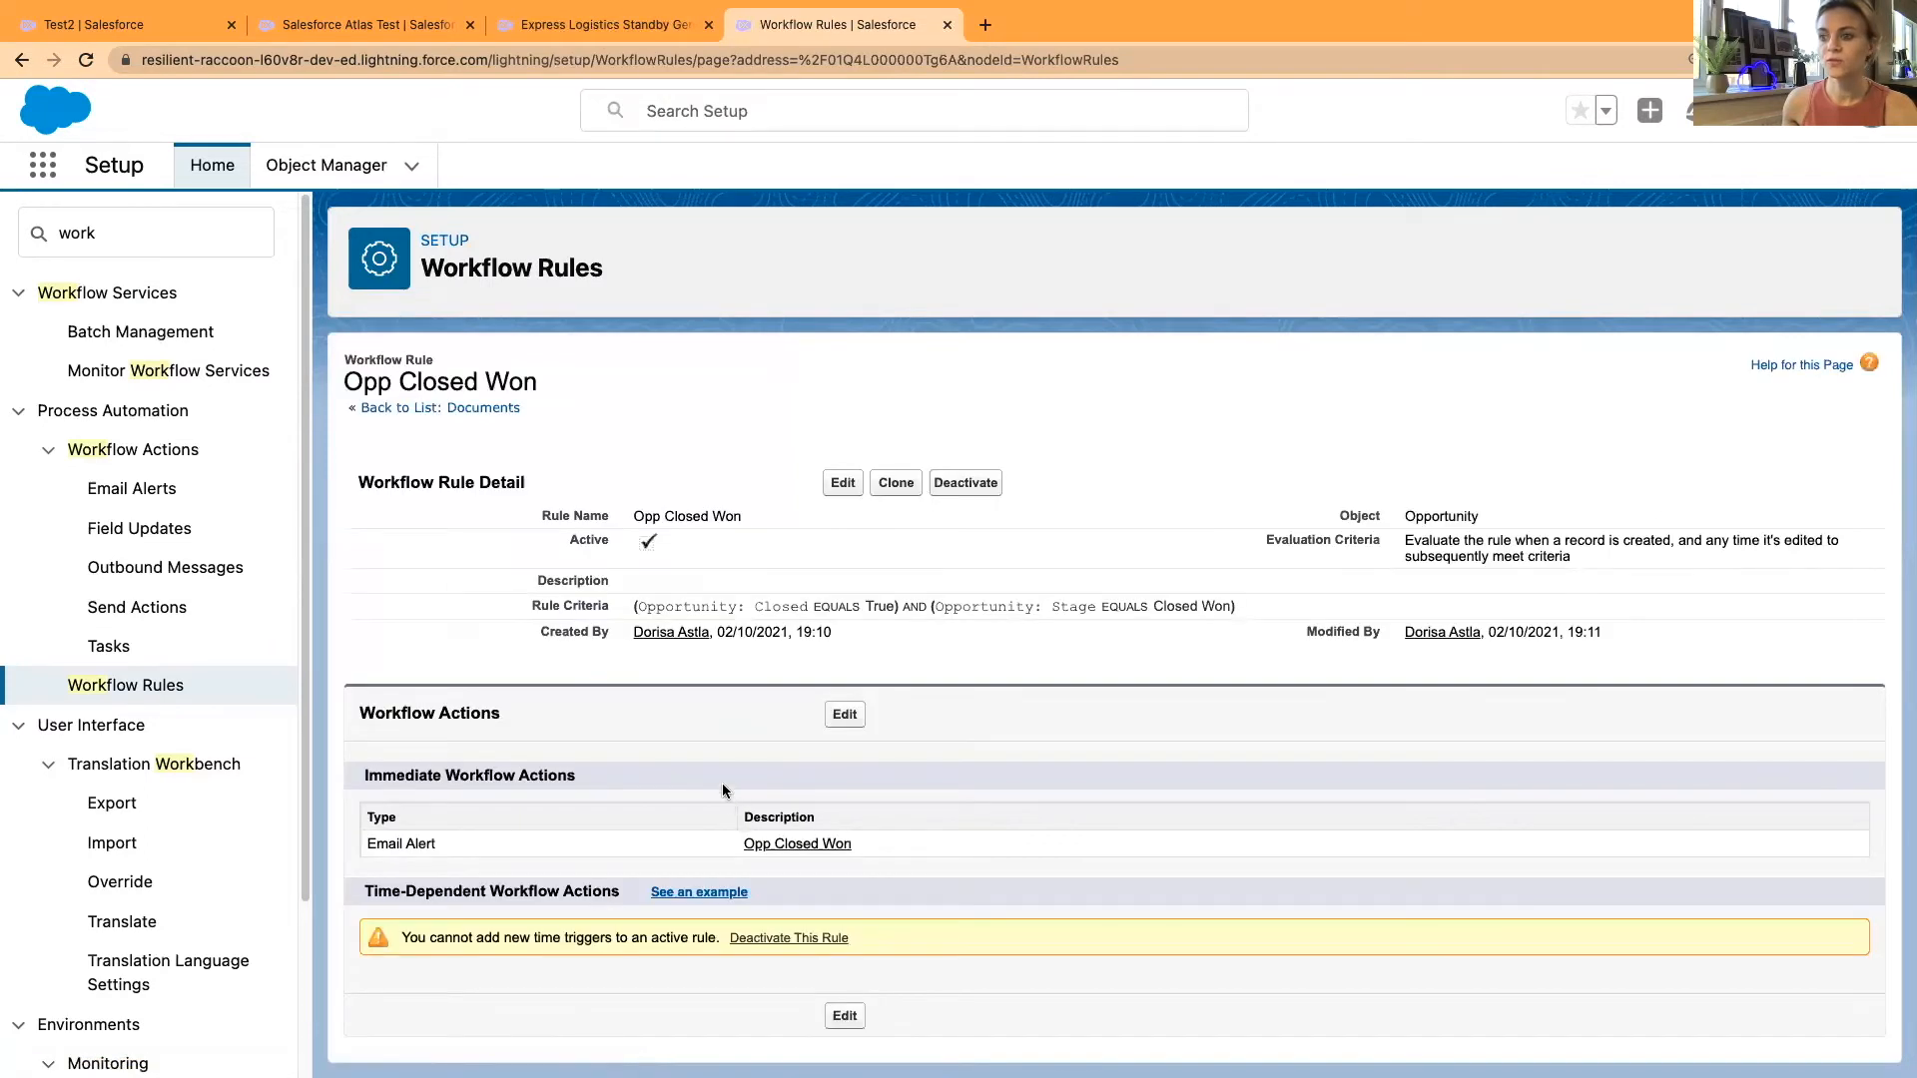
click(780, 842)
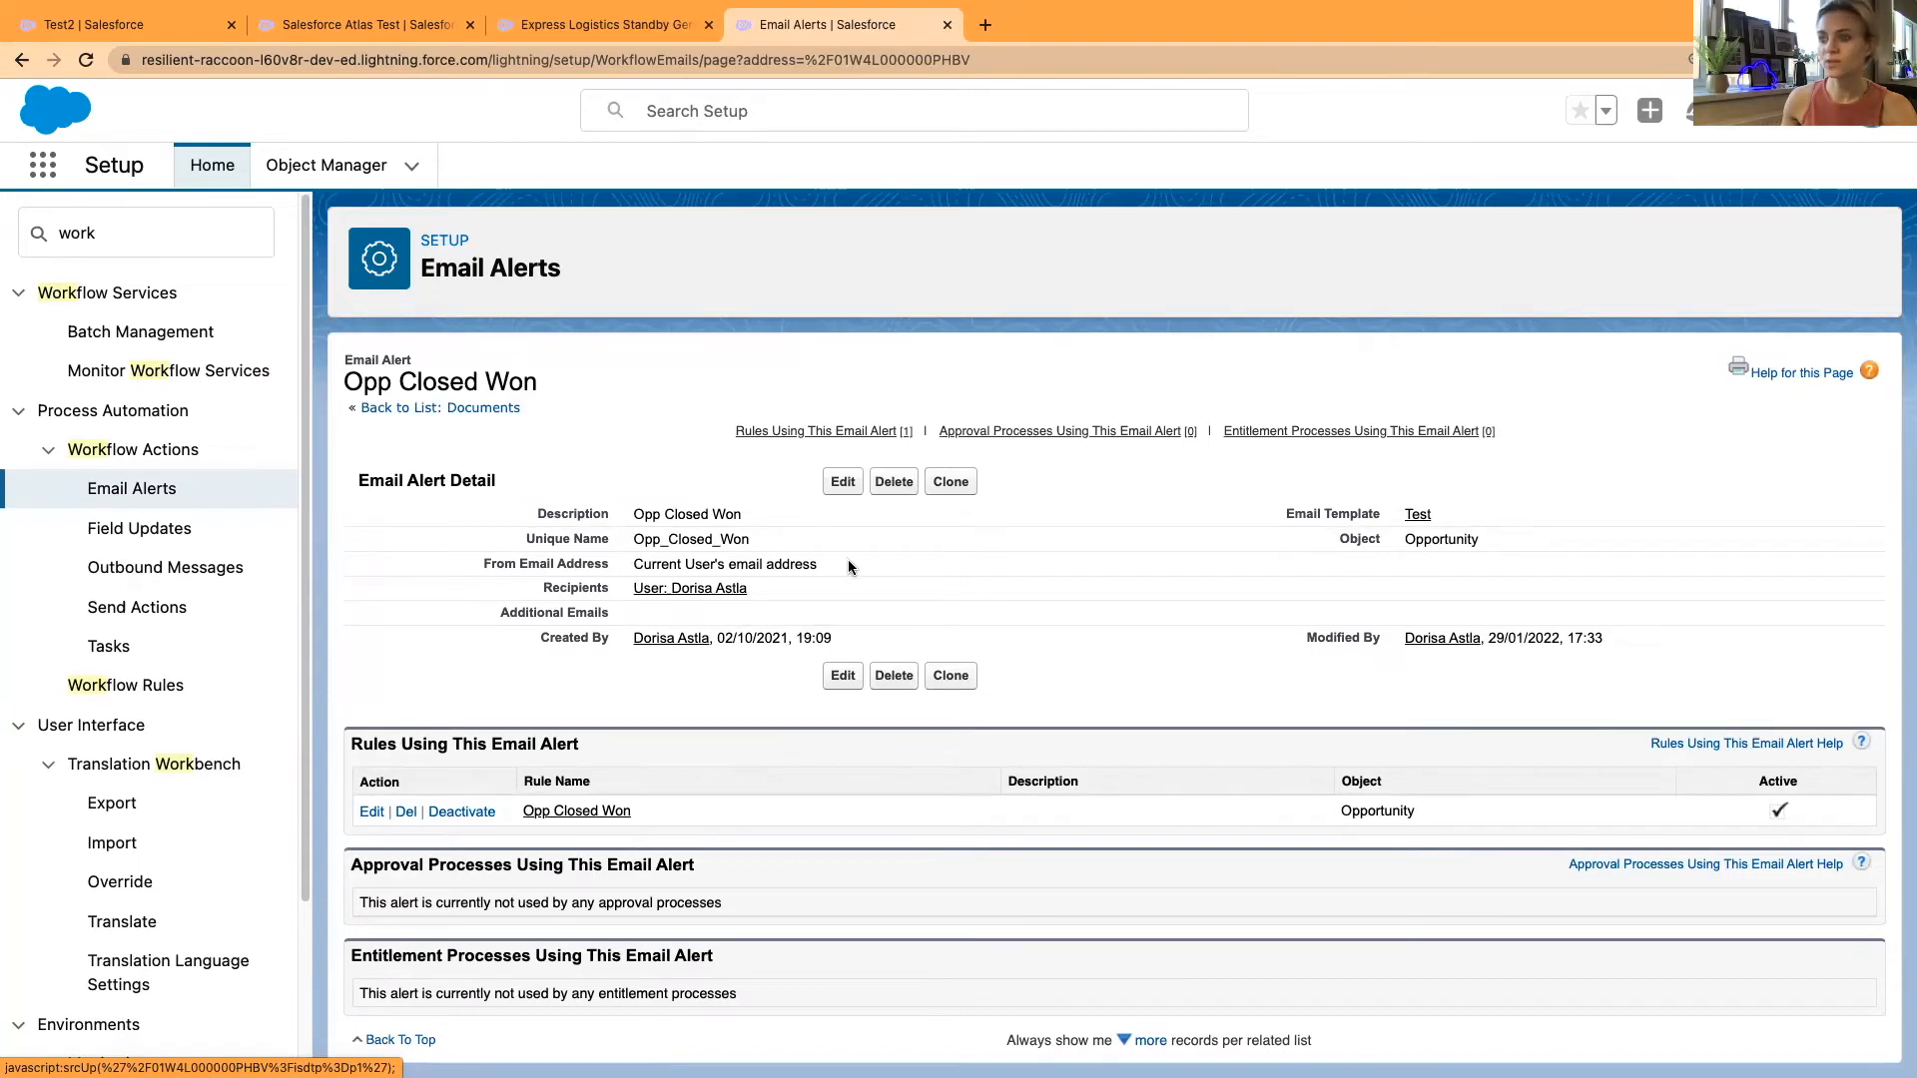
Point the Opp Closed Won email alert at the Lightning template Salesforce Atlas Test and save it
click(842, 481)
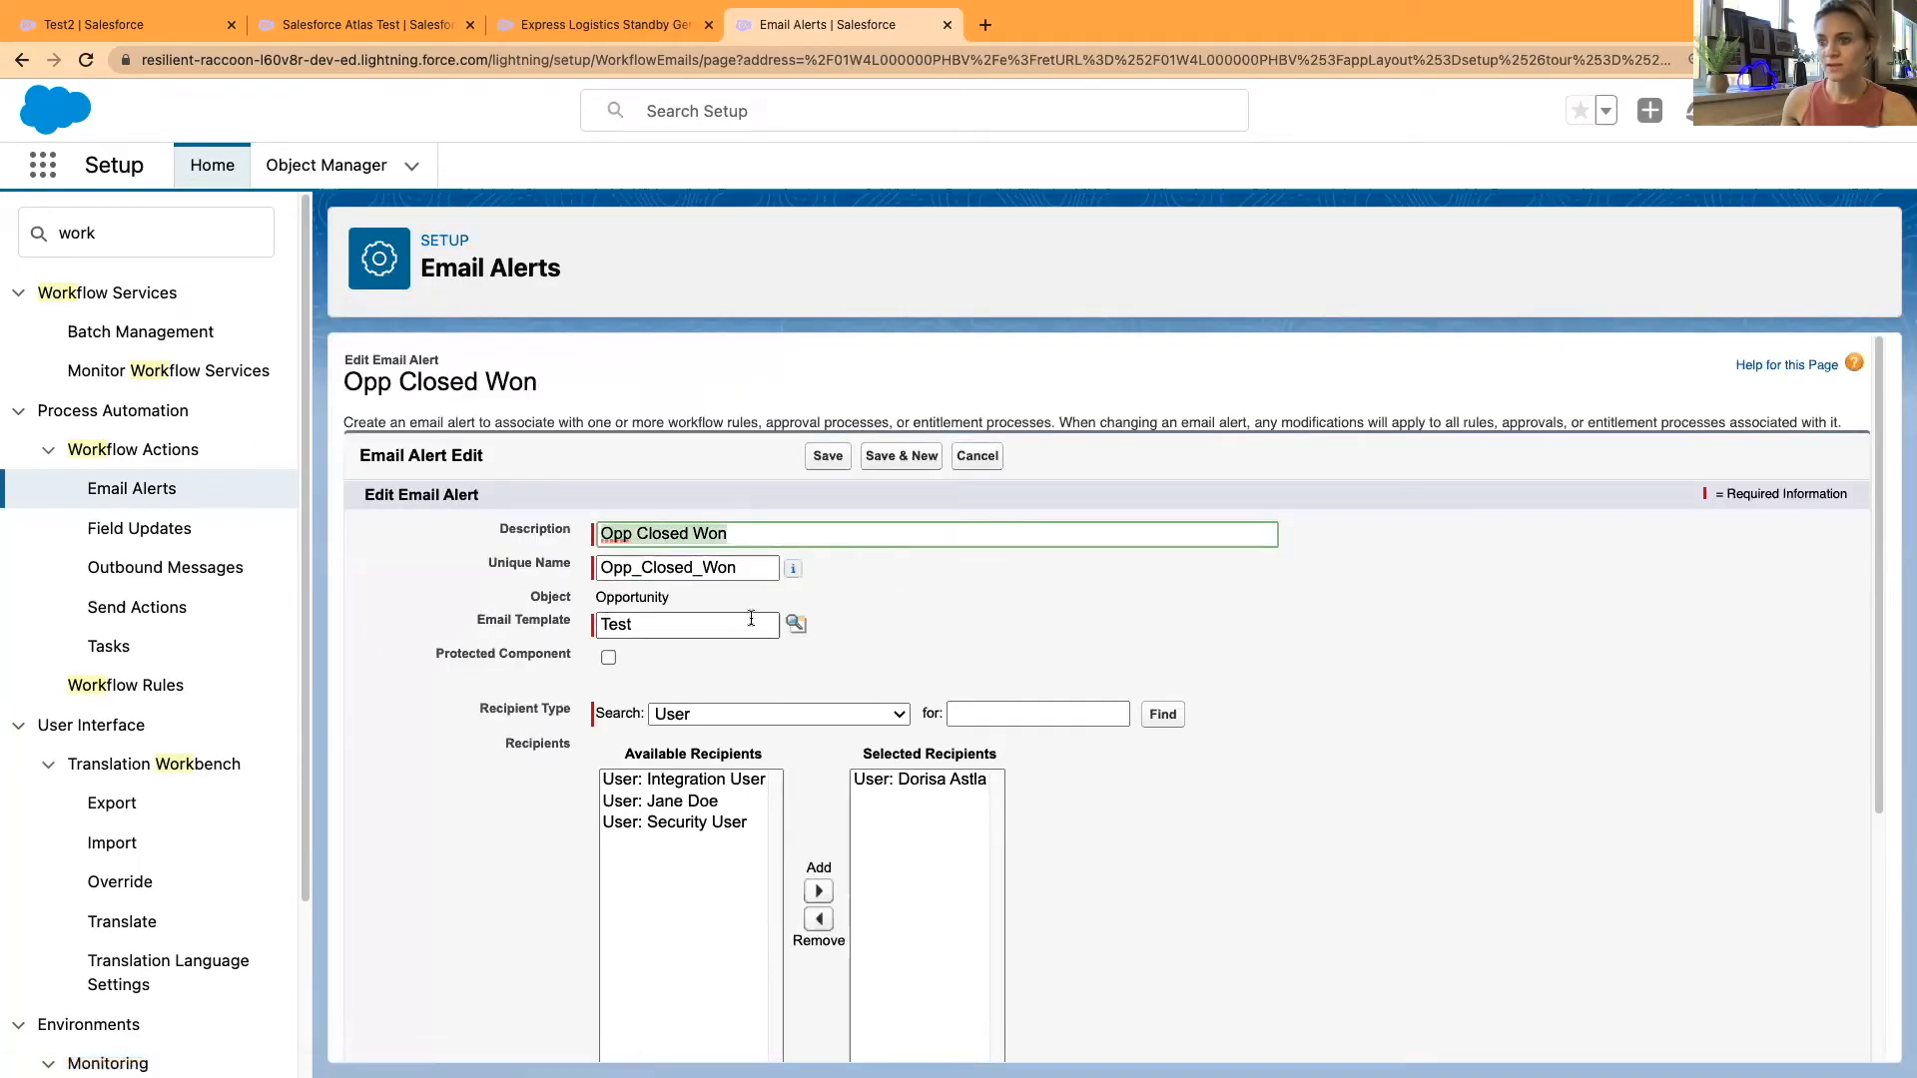
click(796, 623)
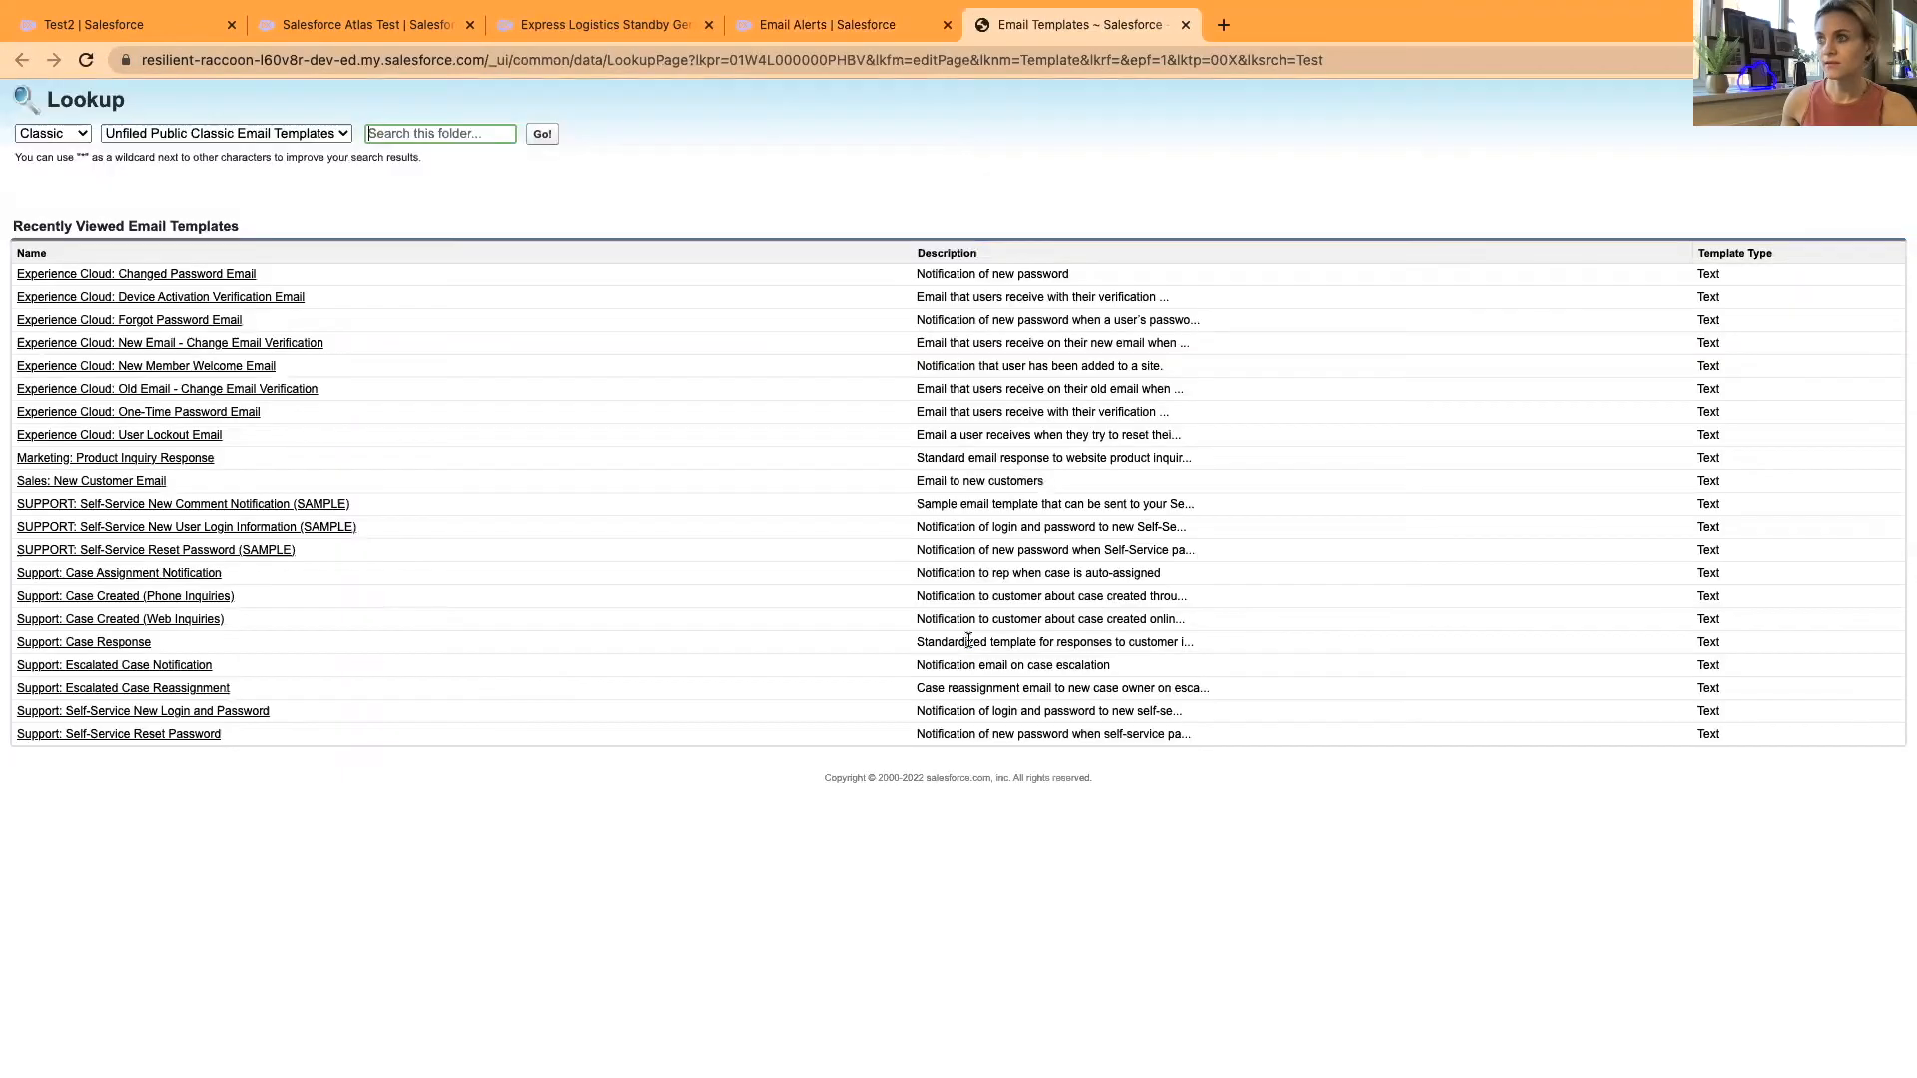
click(51, 133)
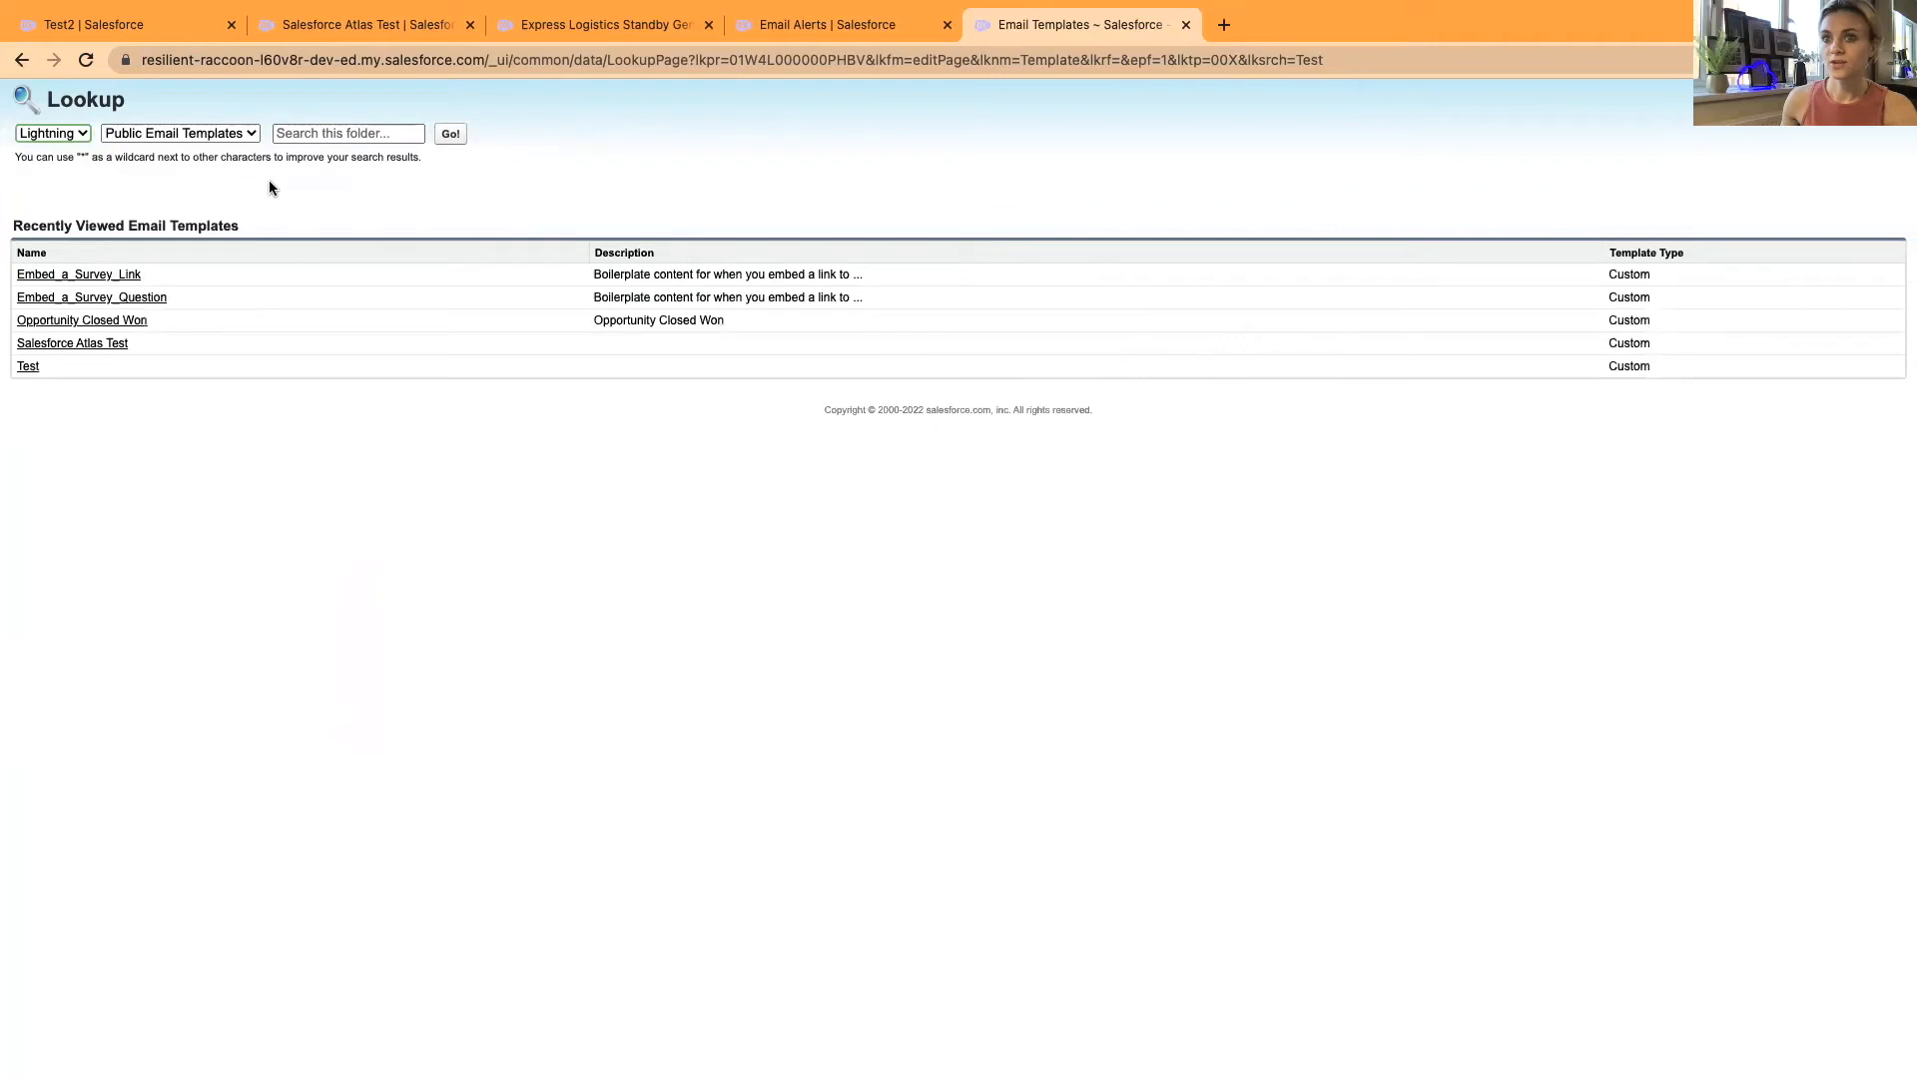
click(95, 344)
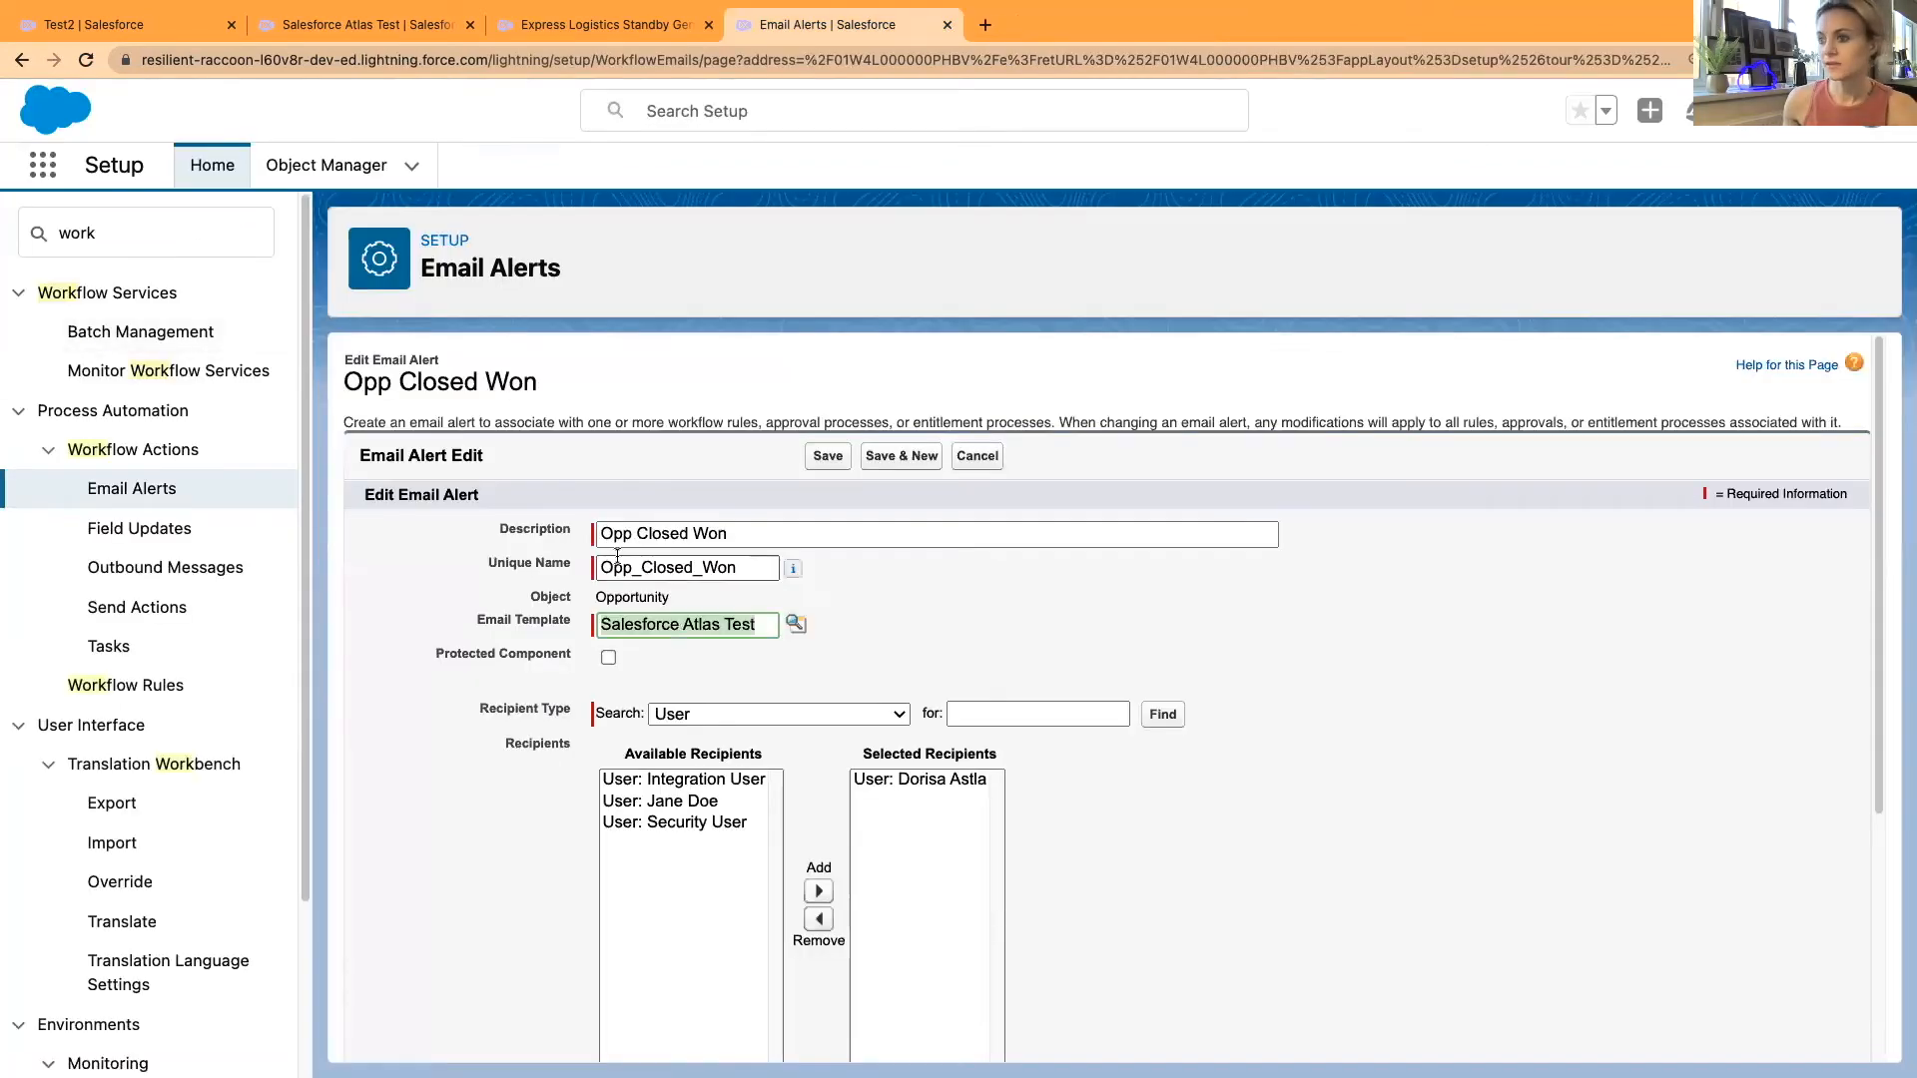
click(828, 458)
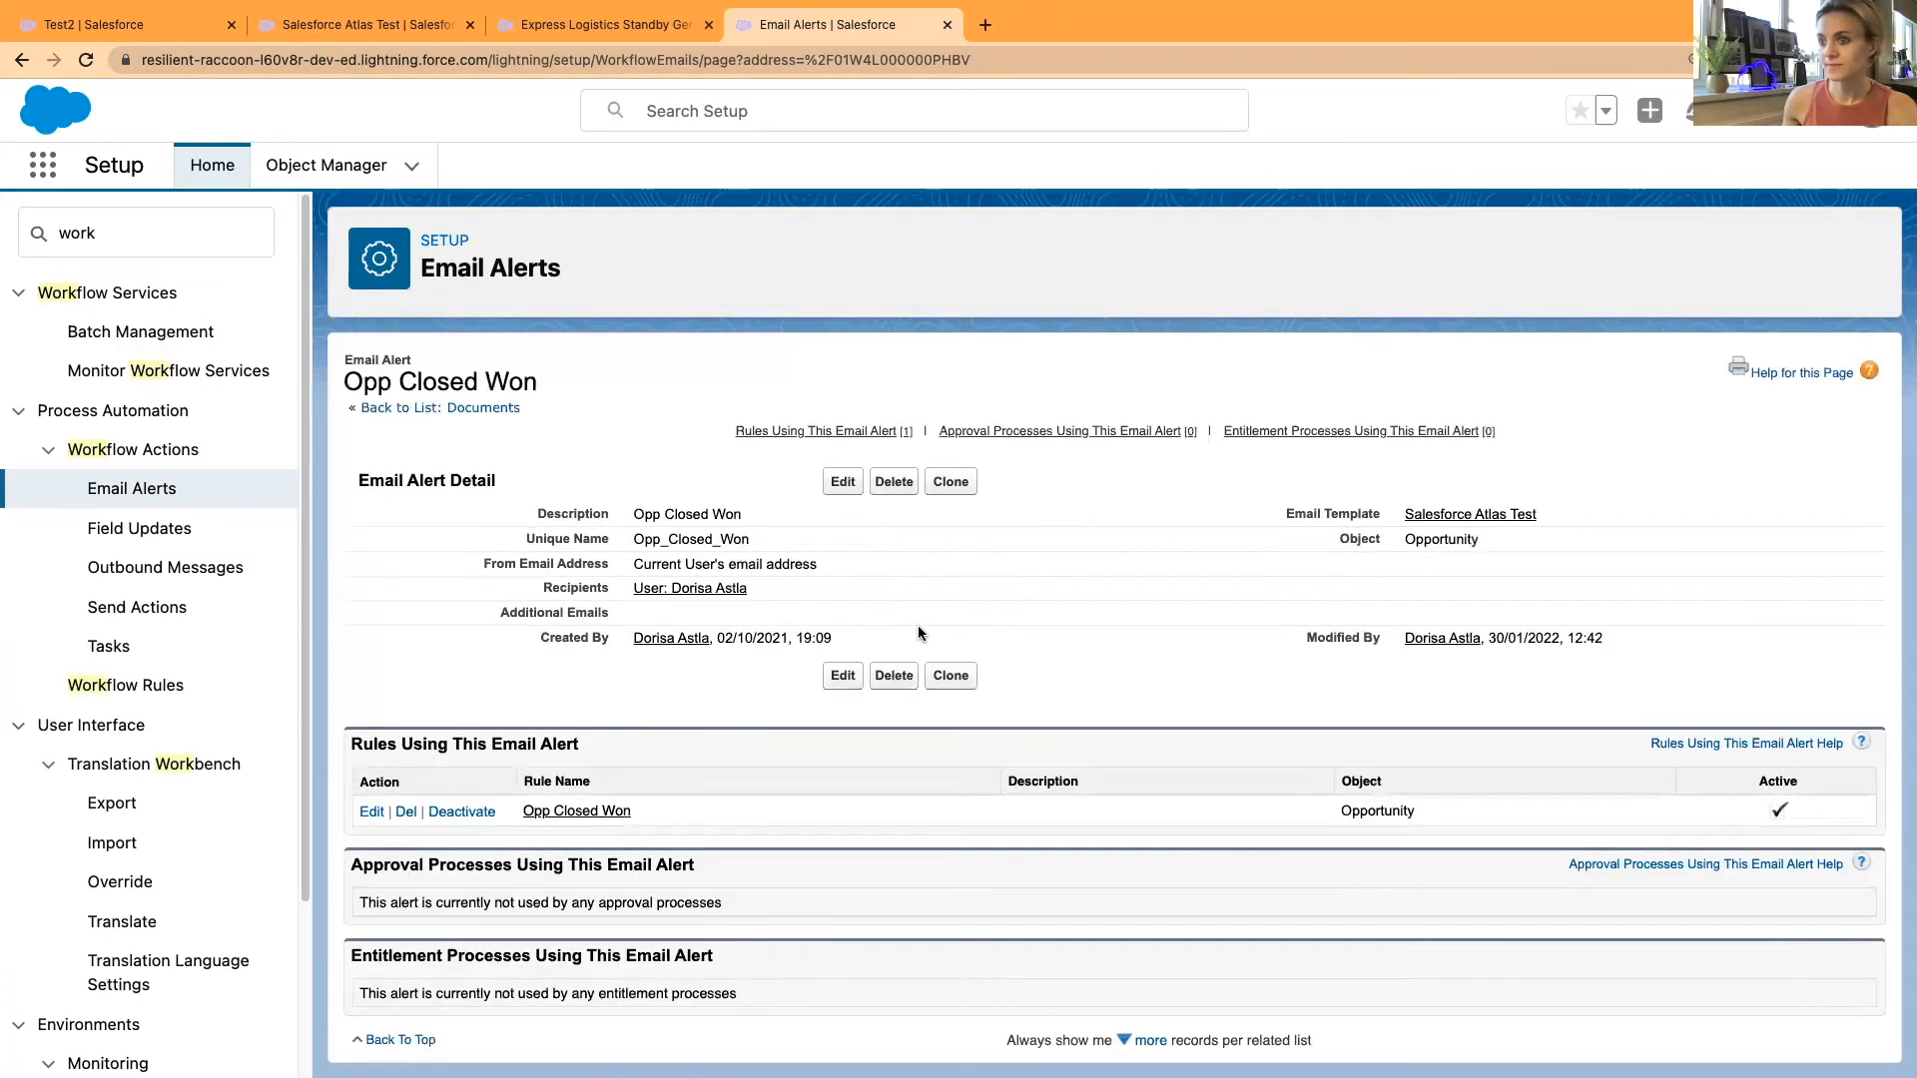
click(524, 30)
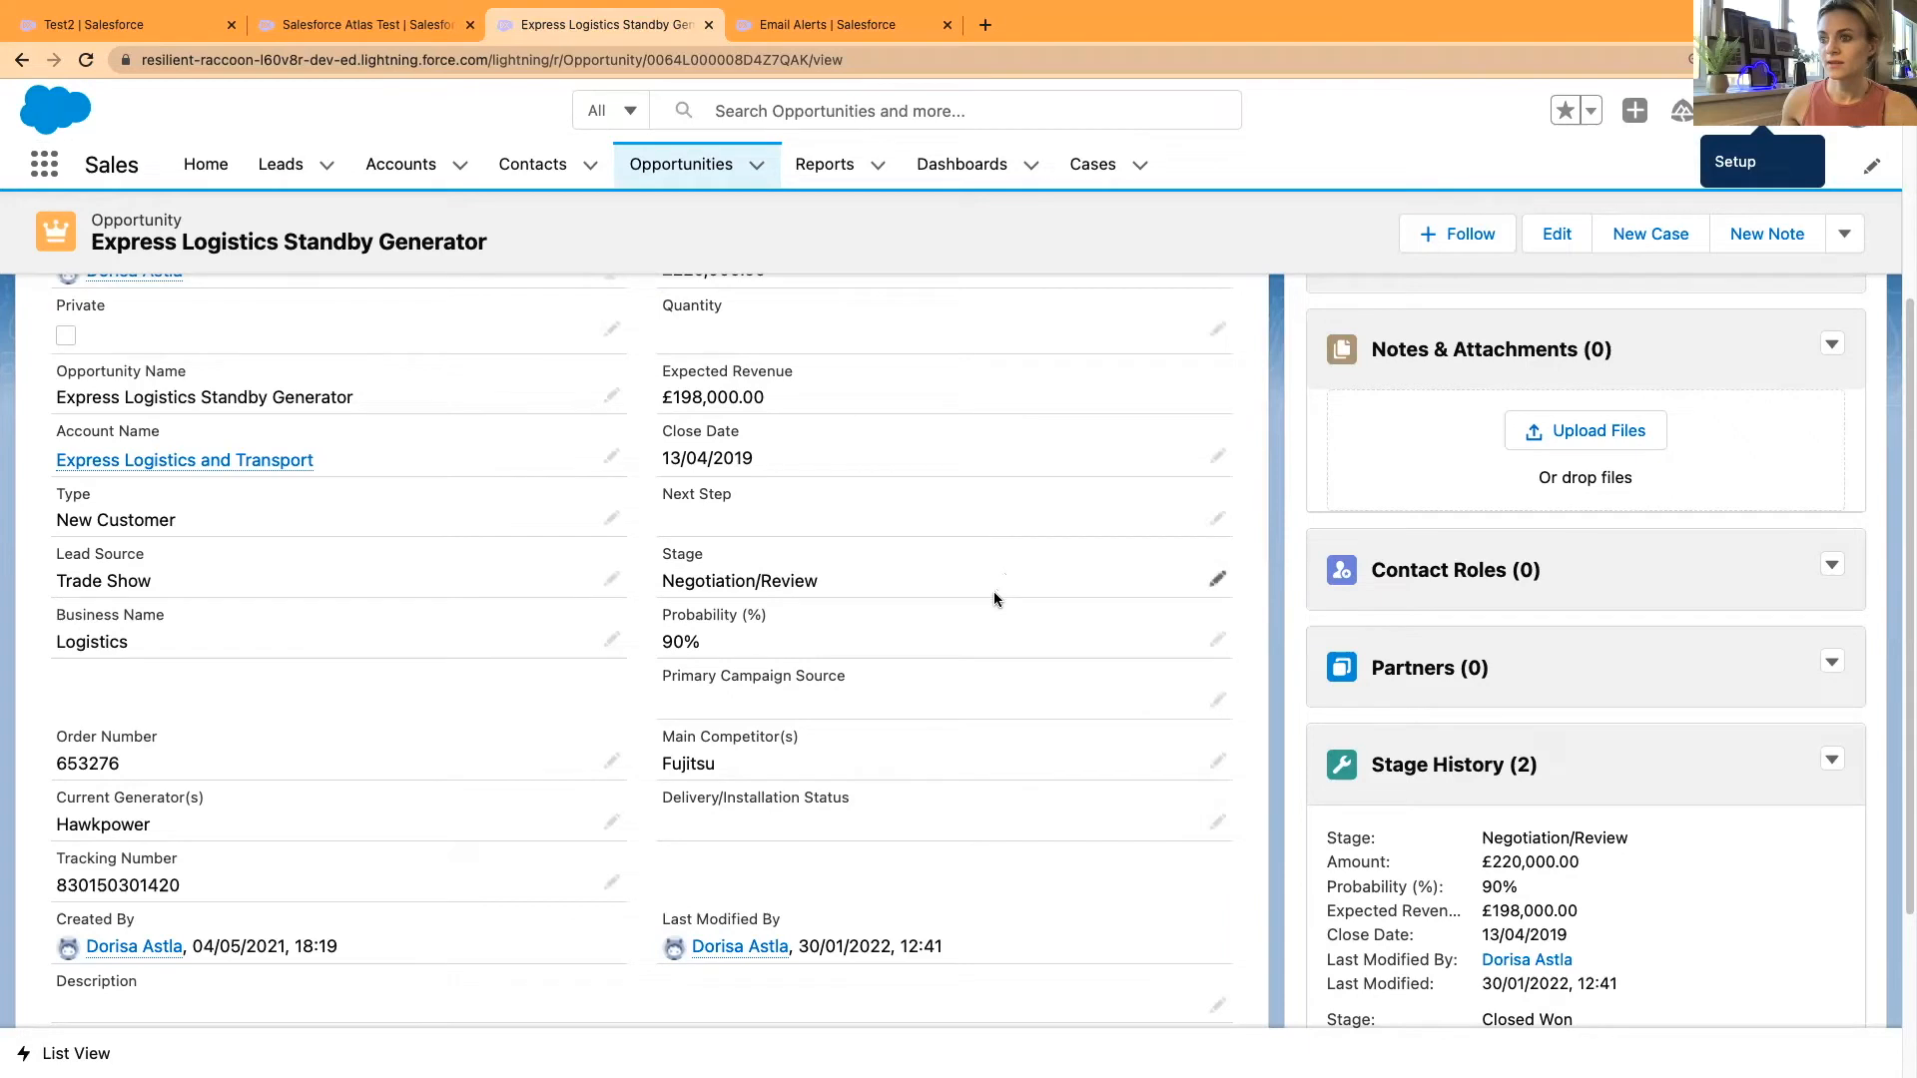
scroll(993, 597, down, 1)
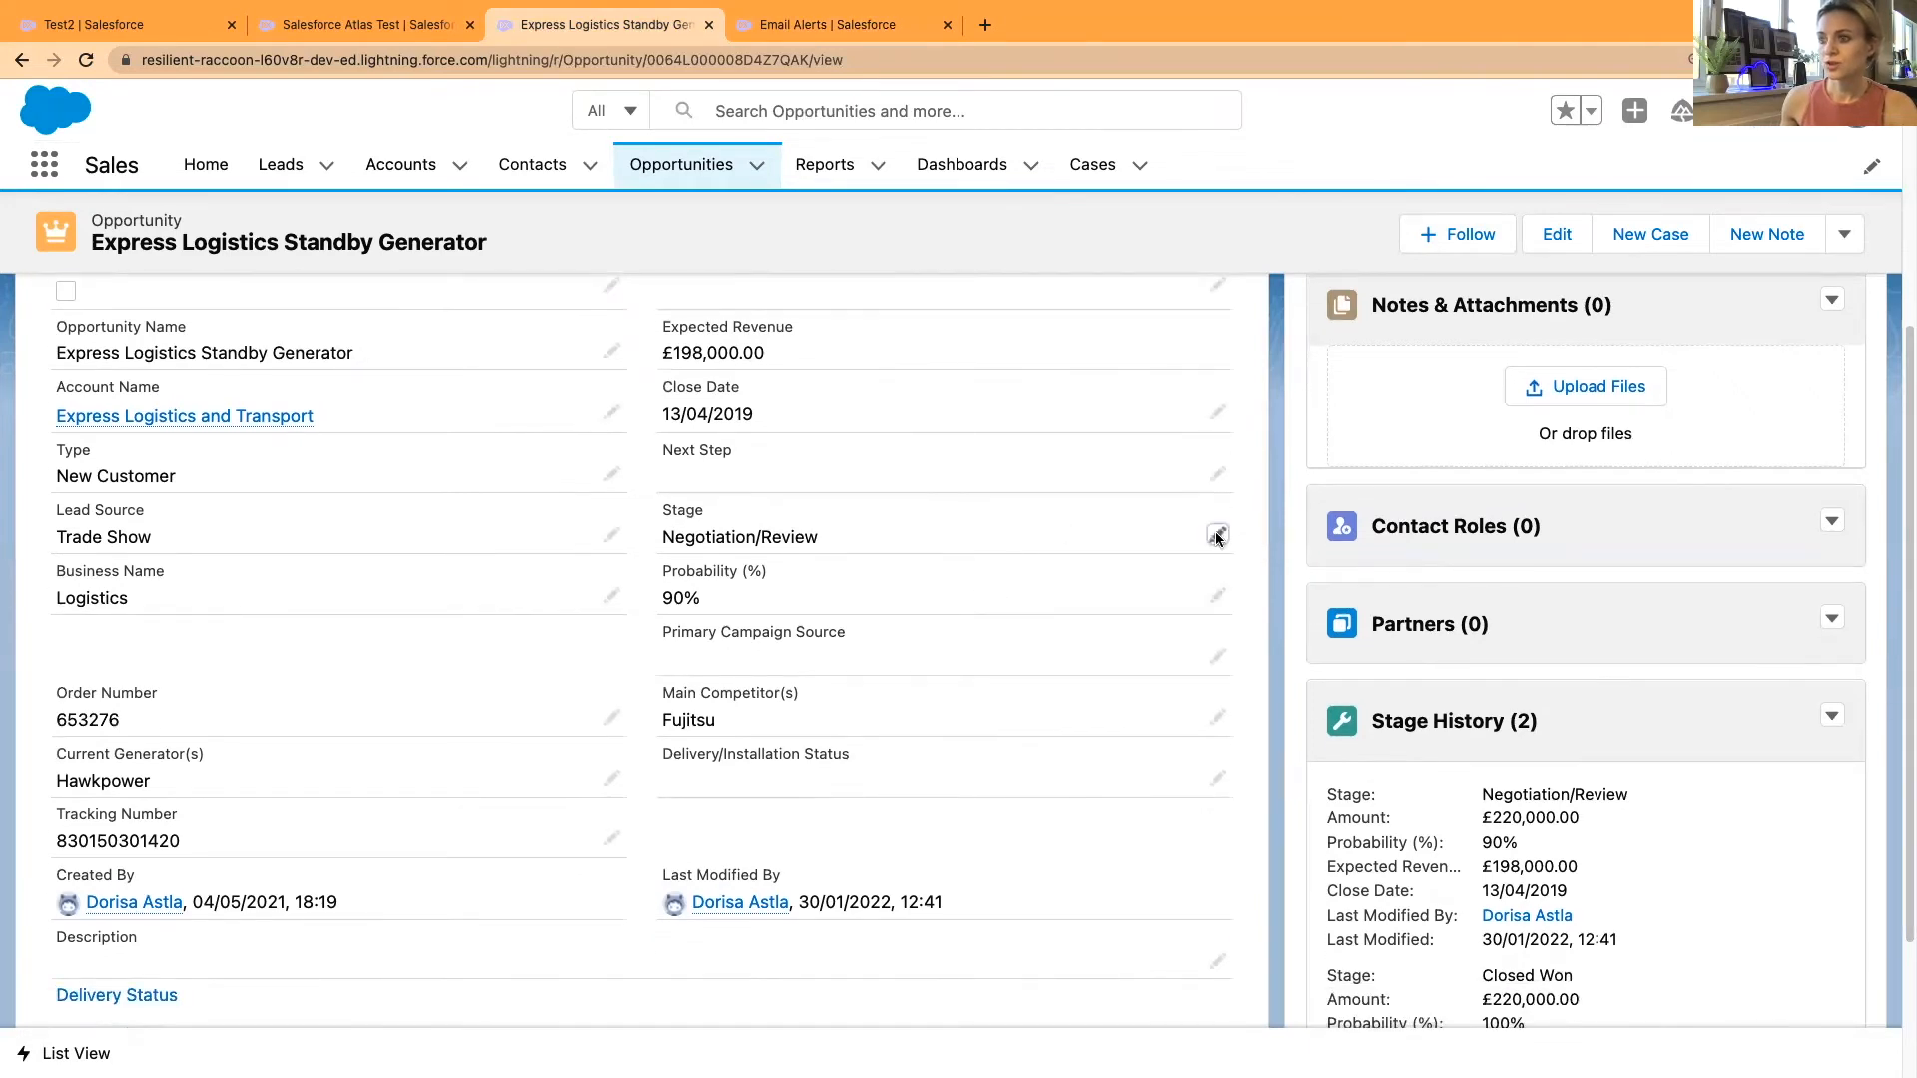
Change the Express Logistics Standby Generator opportunity's Stage to Closed Won and save
click(1216, 533)
click(904, 557)
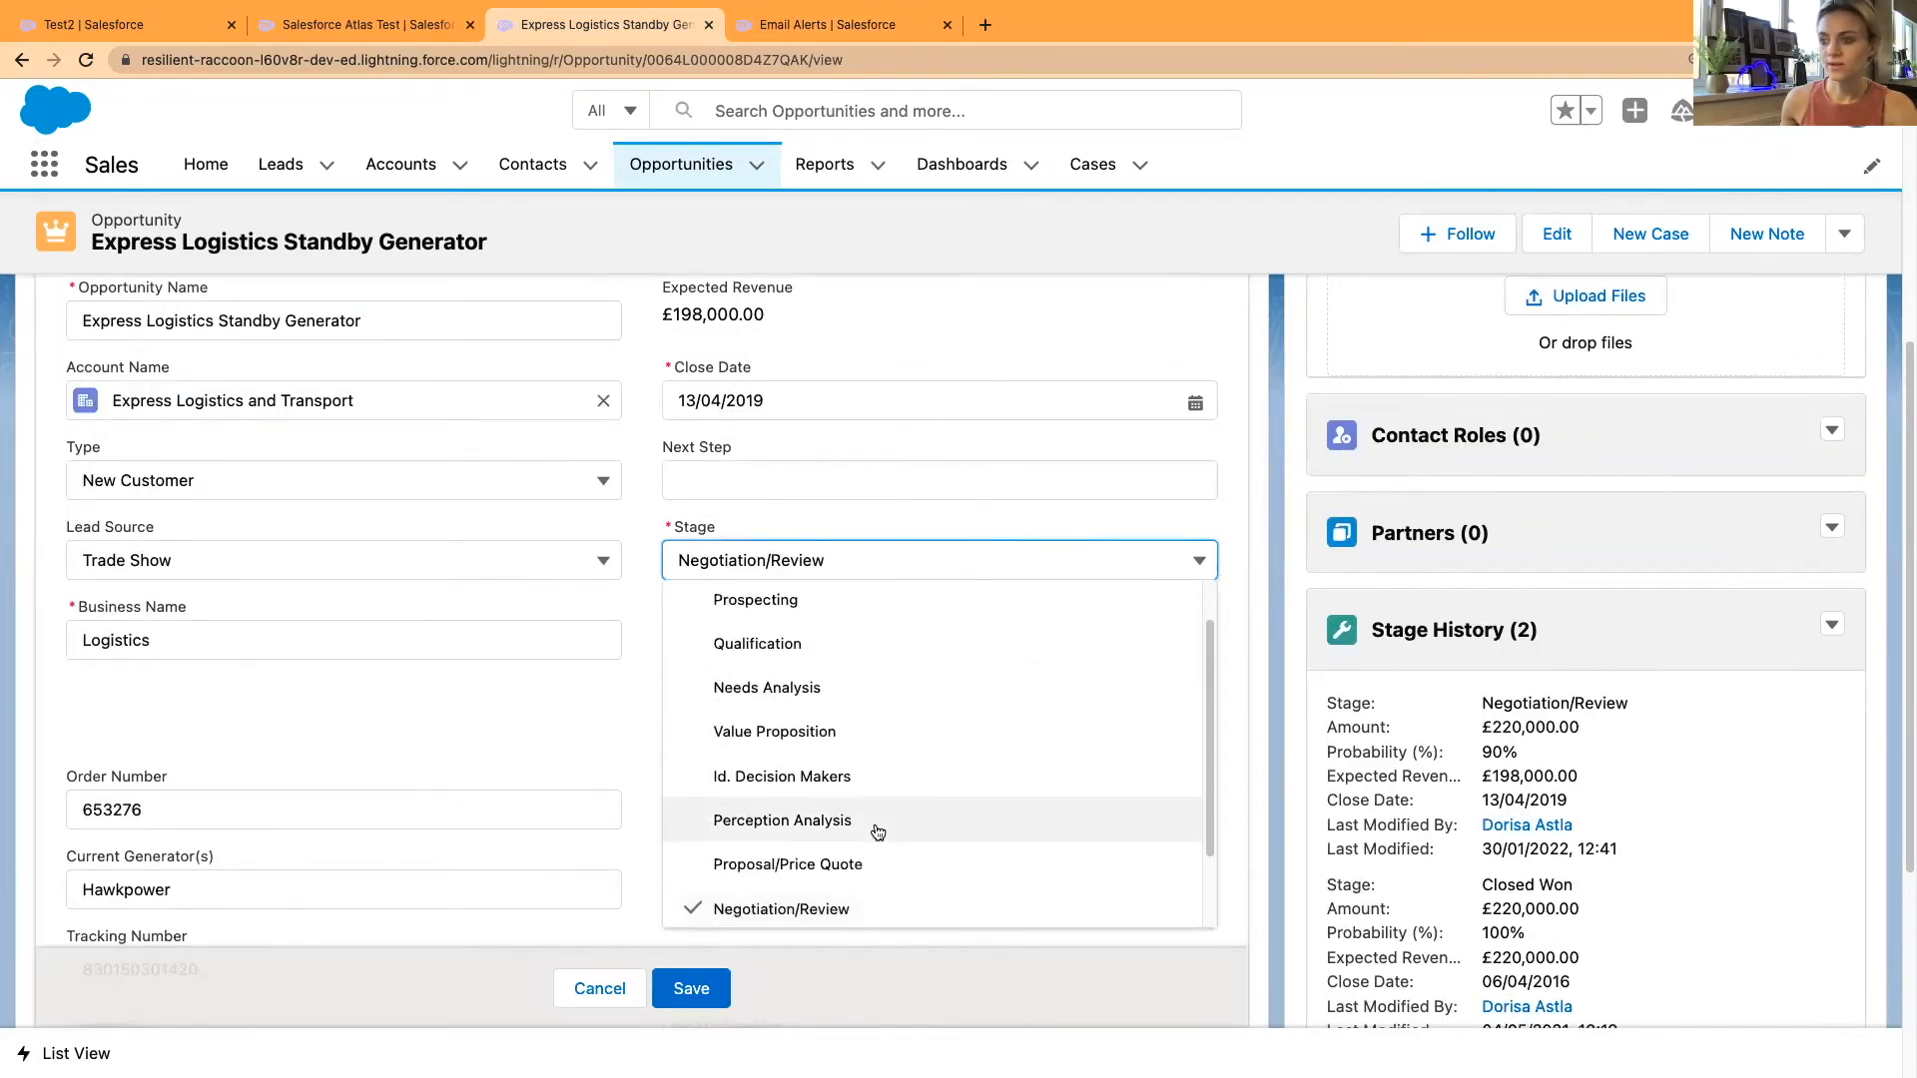
scroll(877, 830, up, 1)
scroll(879, 826, down, 3)
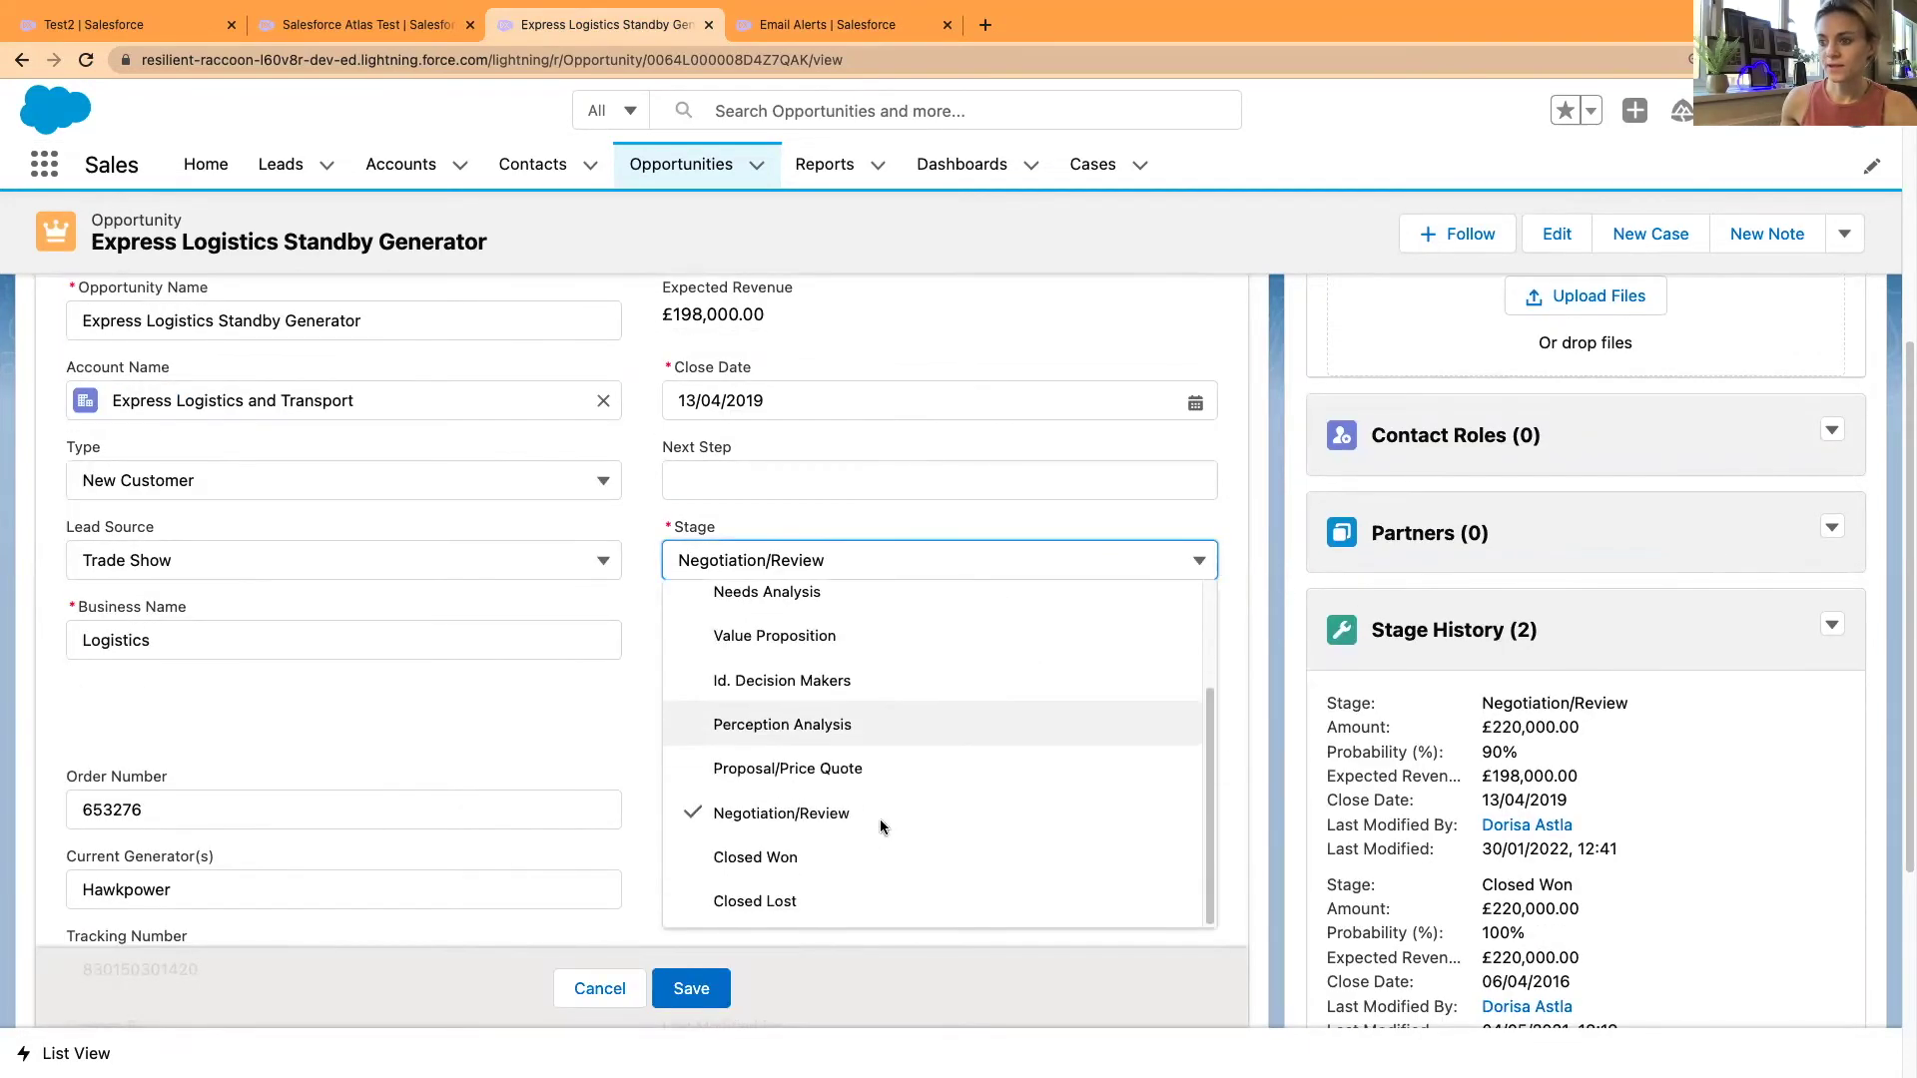
click(782, 860)
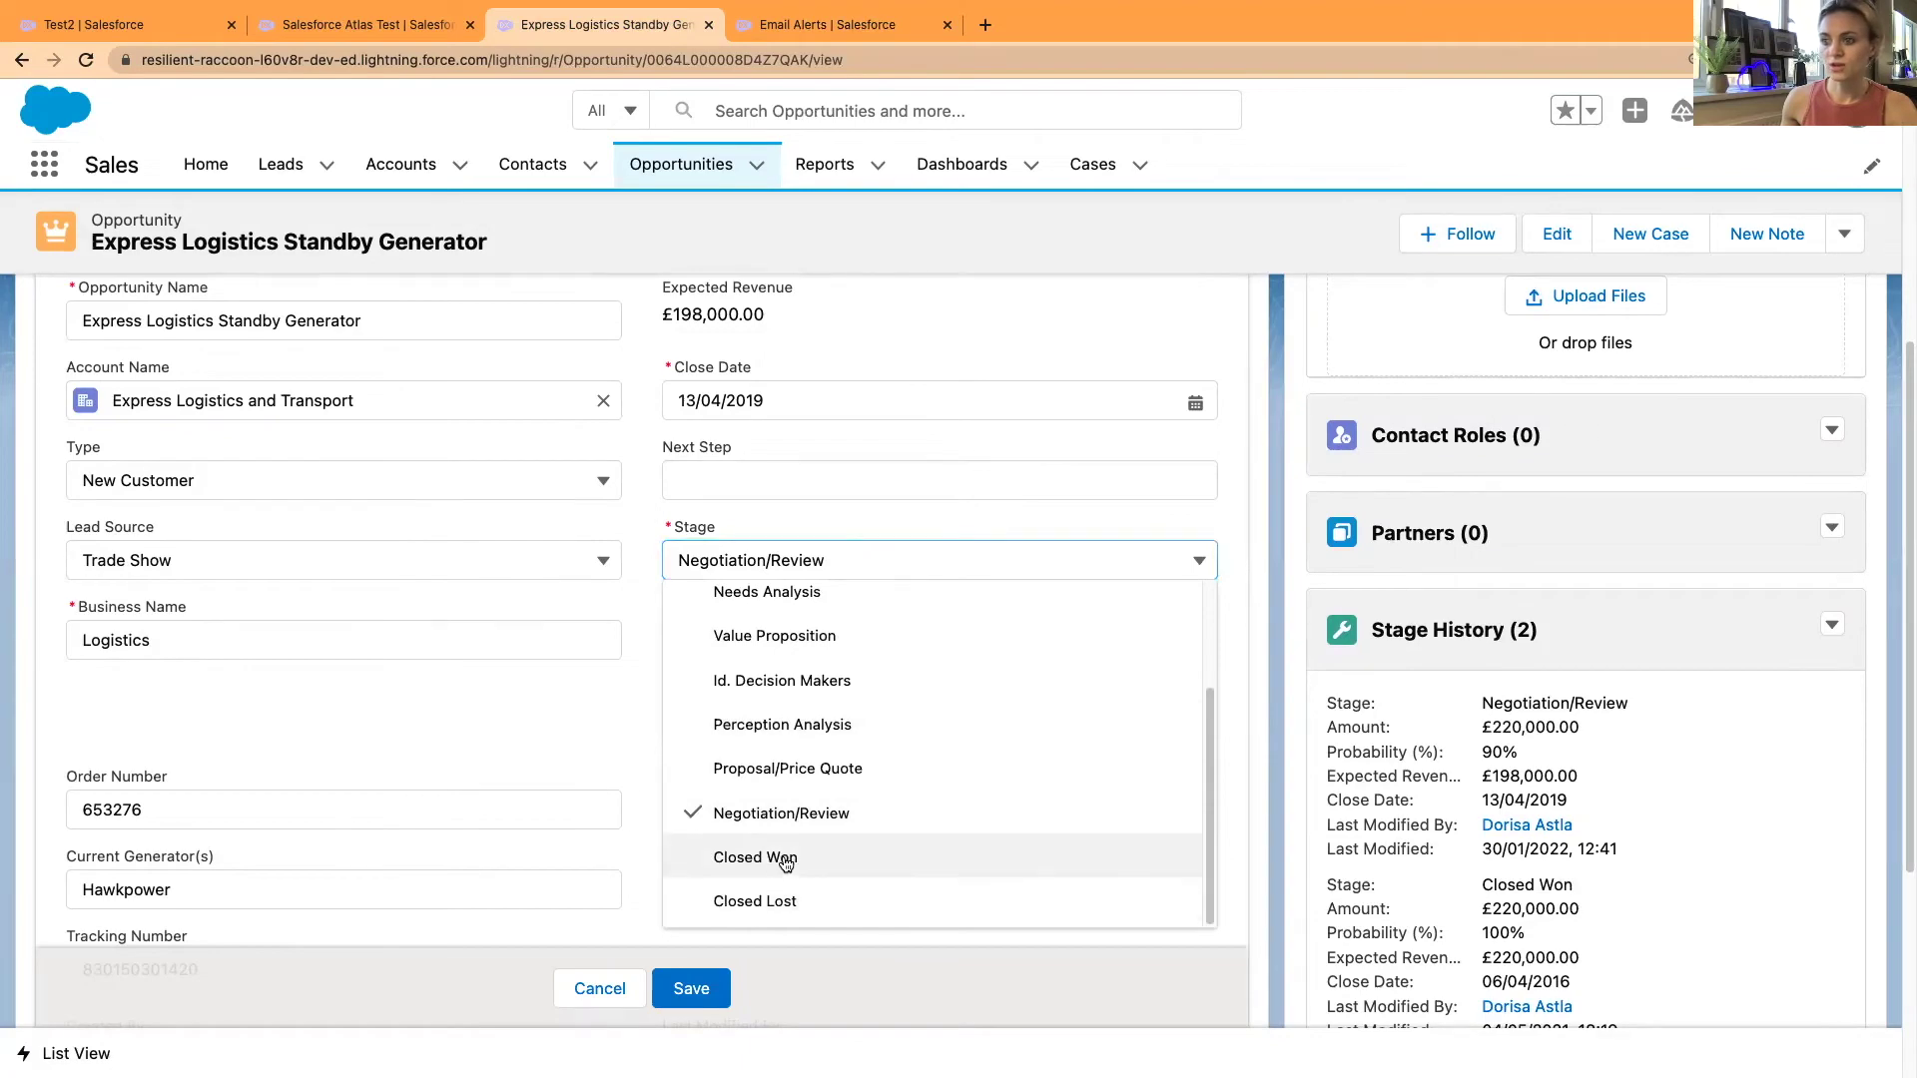
click(691, 989)
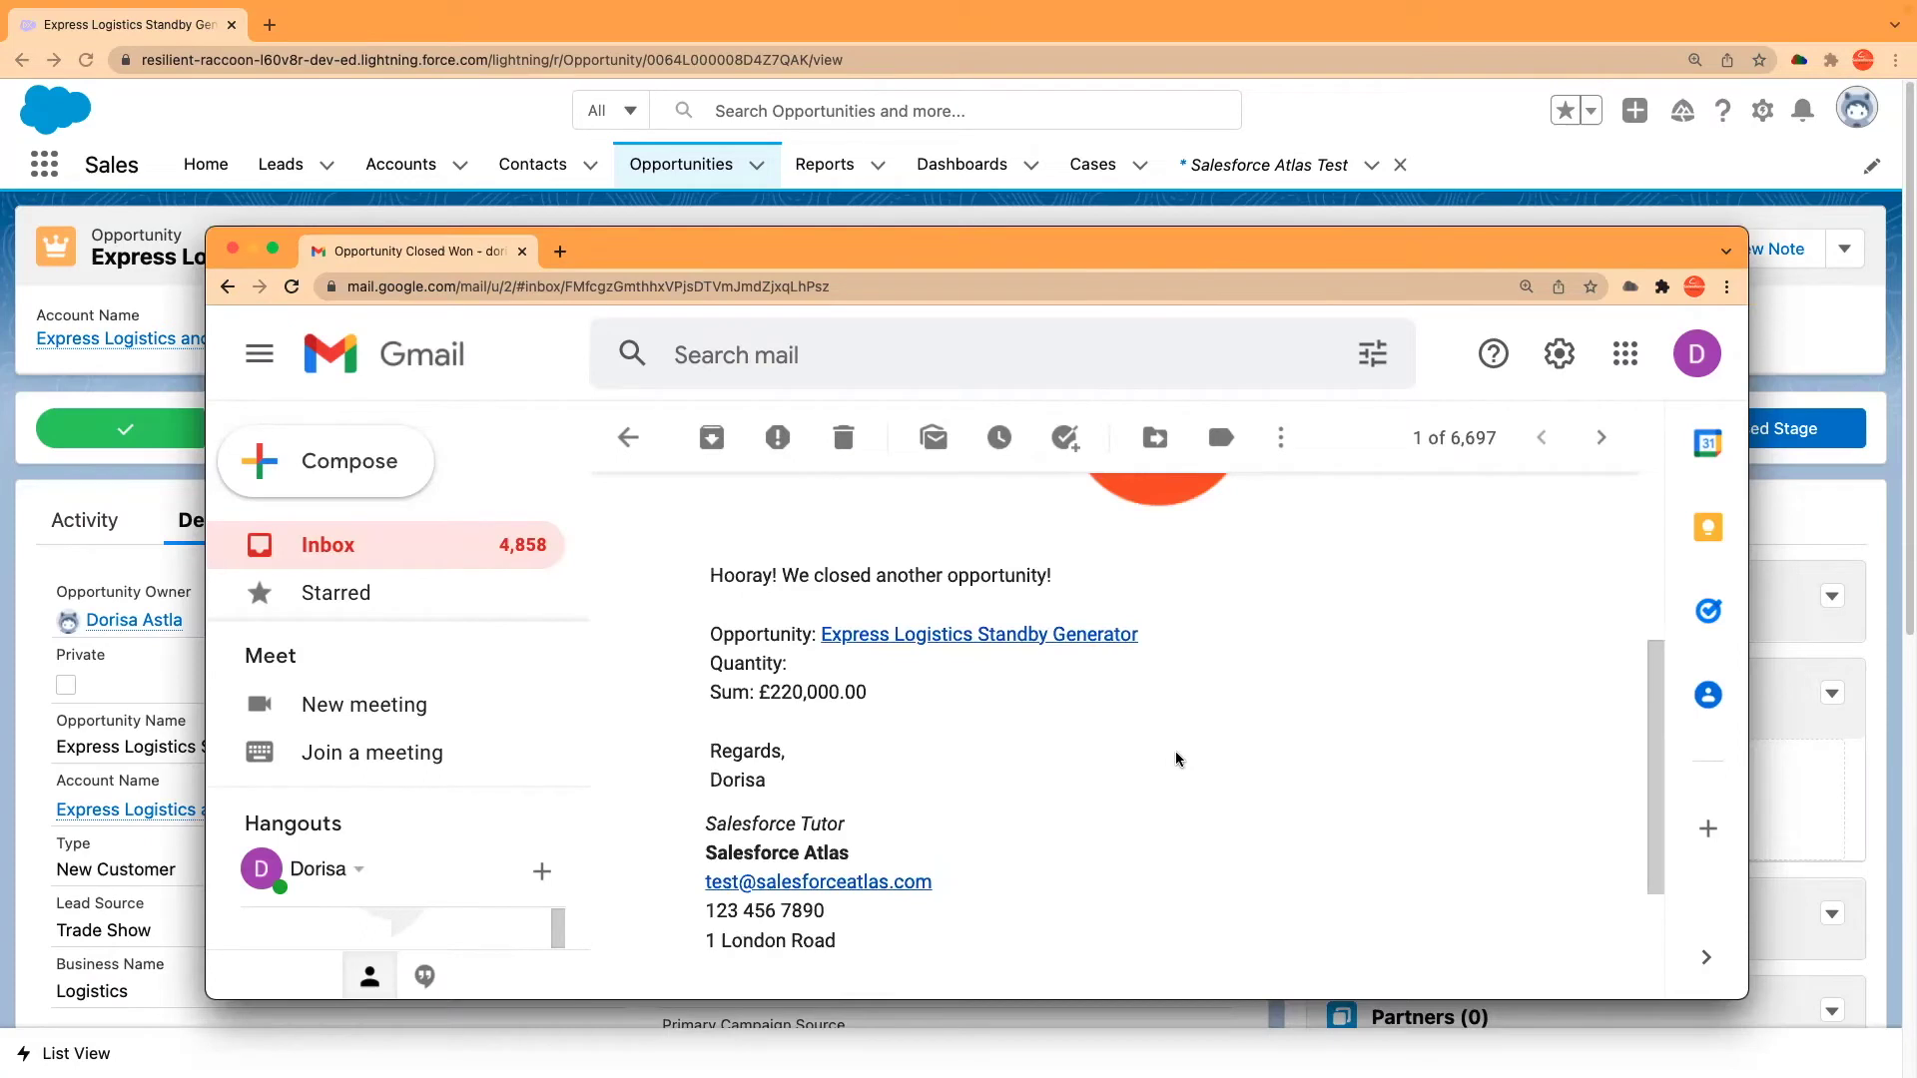
scroll(1176, 760, down, 2)
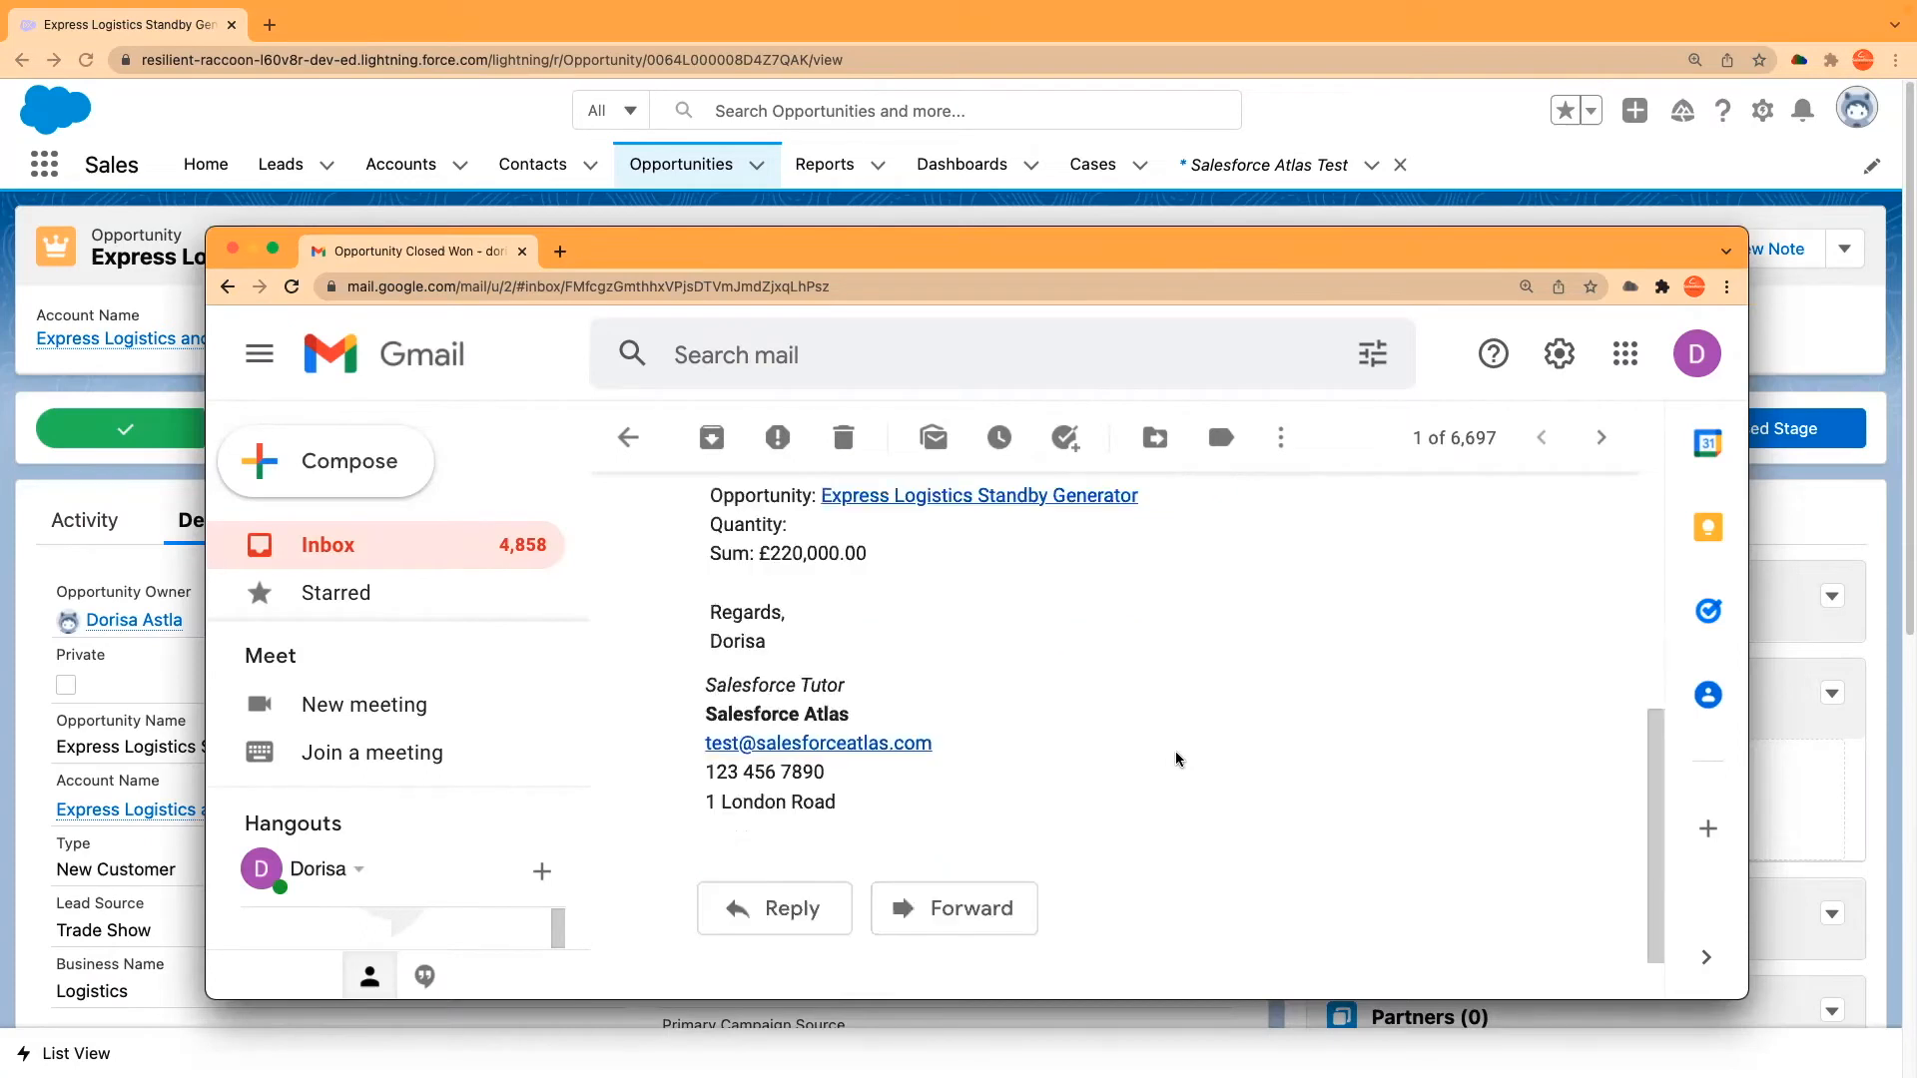
scroll(1176, 760, up, 2)
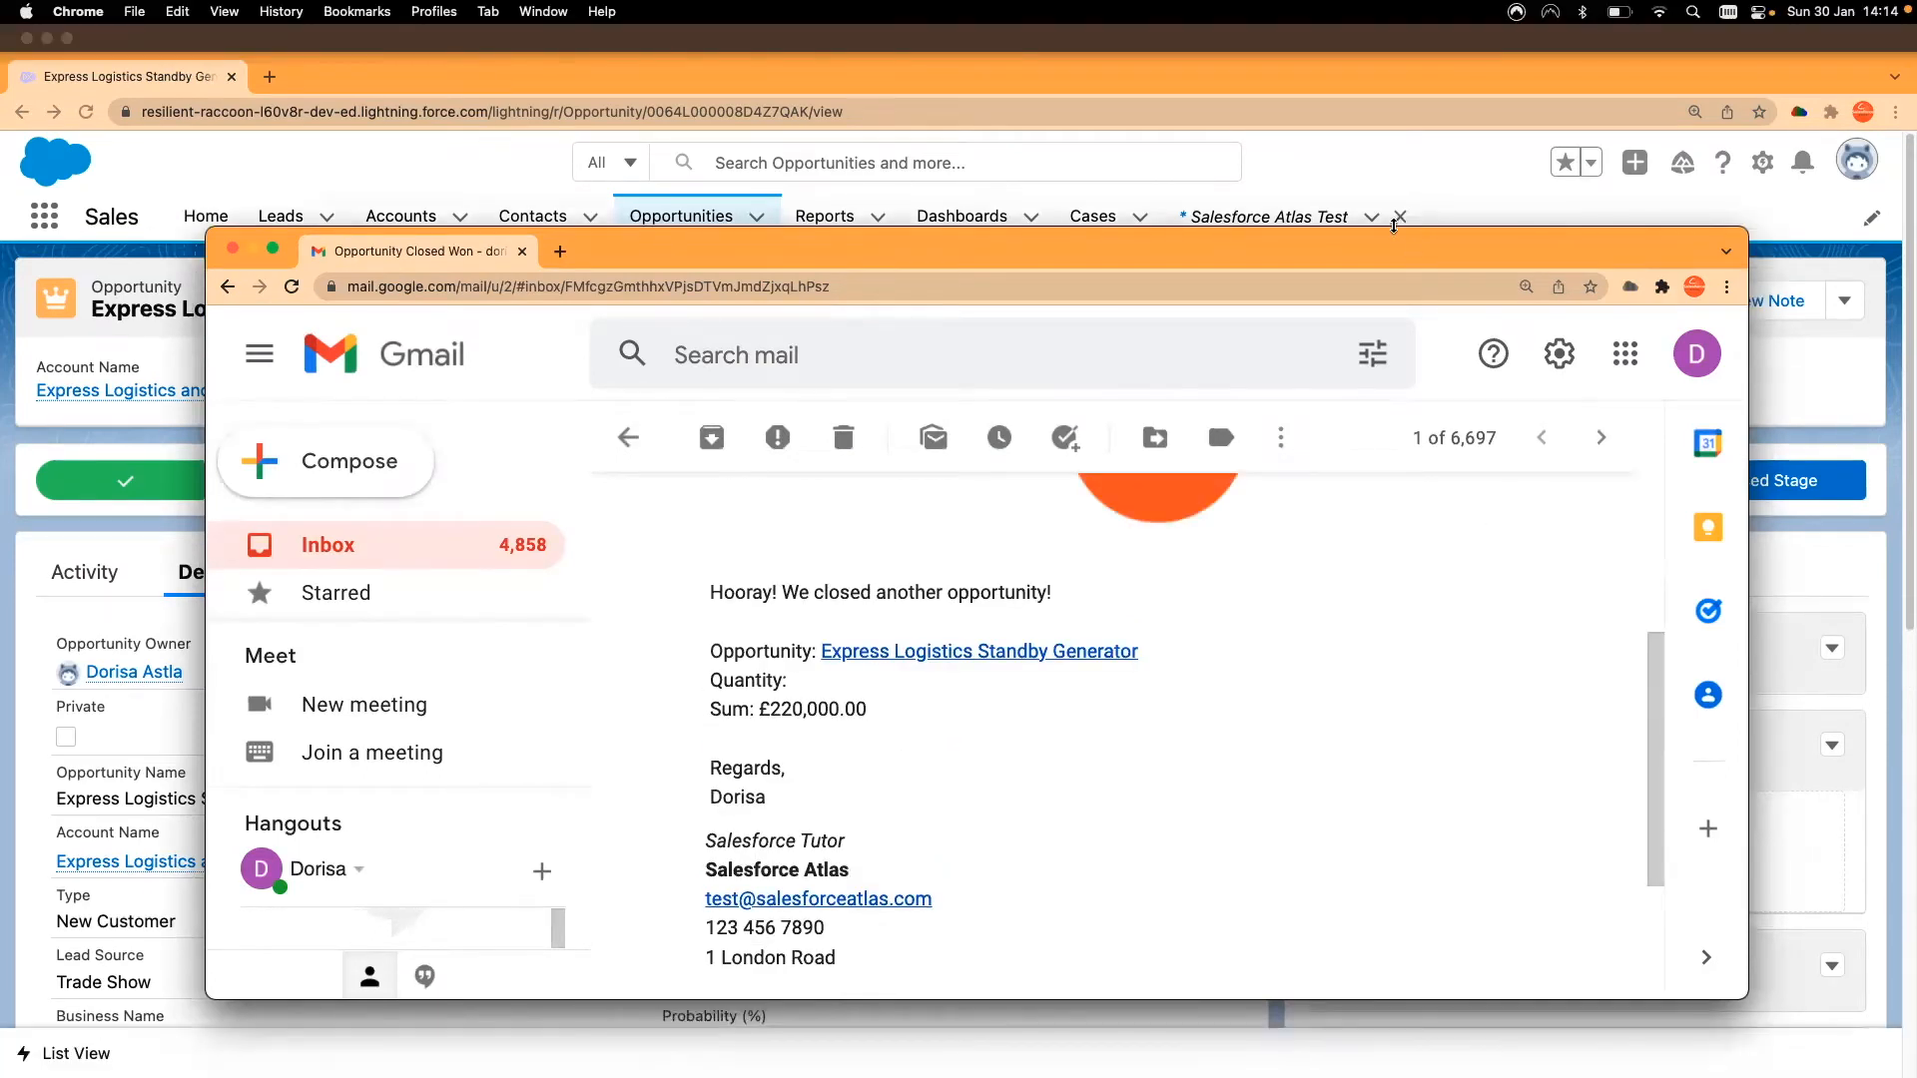
drag(1388, 243, 1363, 151)
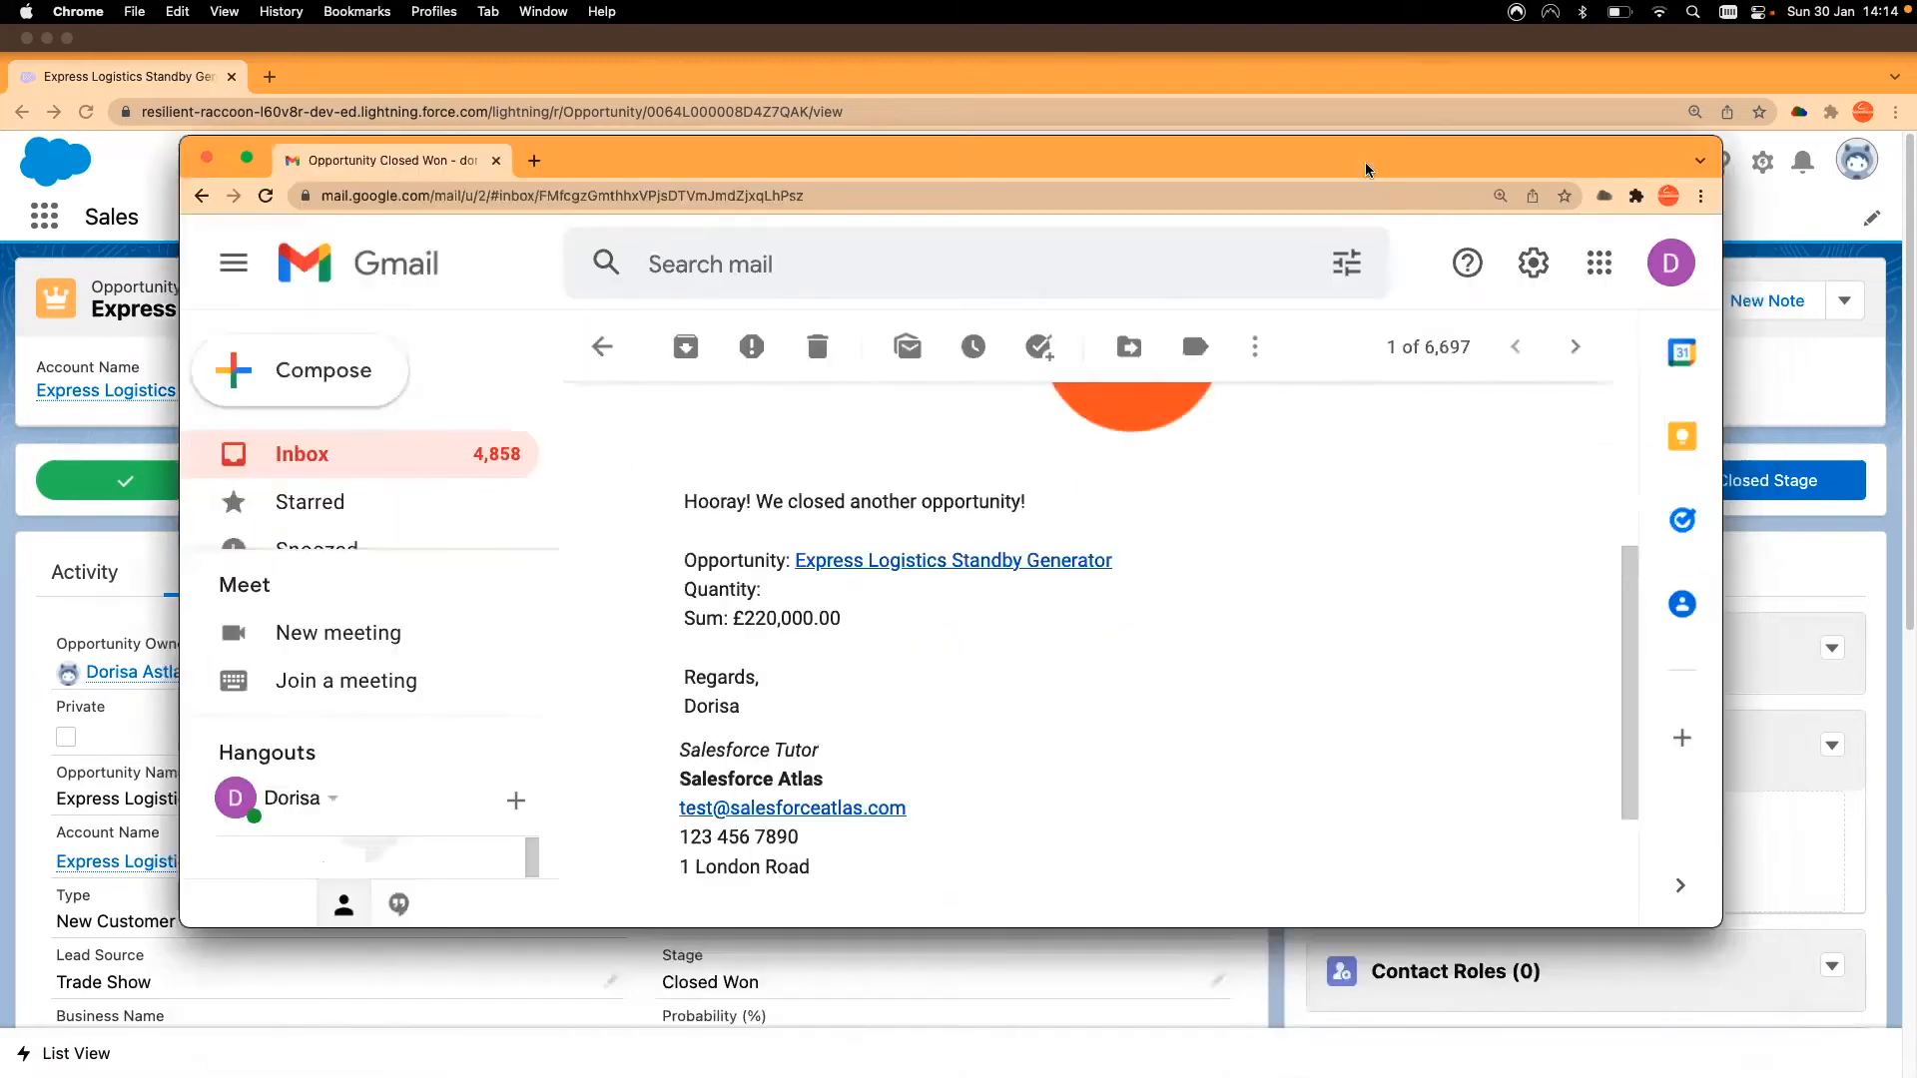
scroll(868, 592, down, 1)
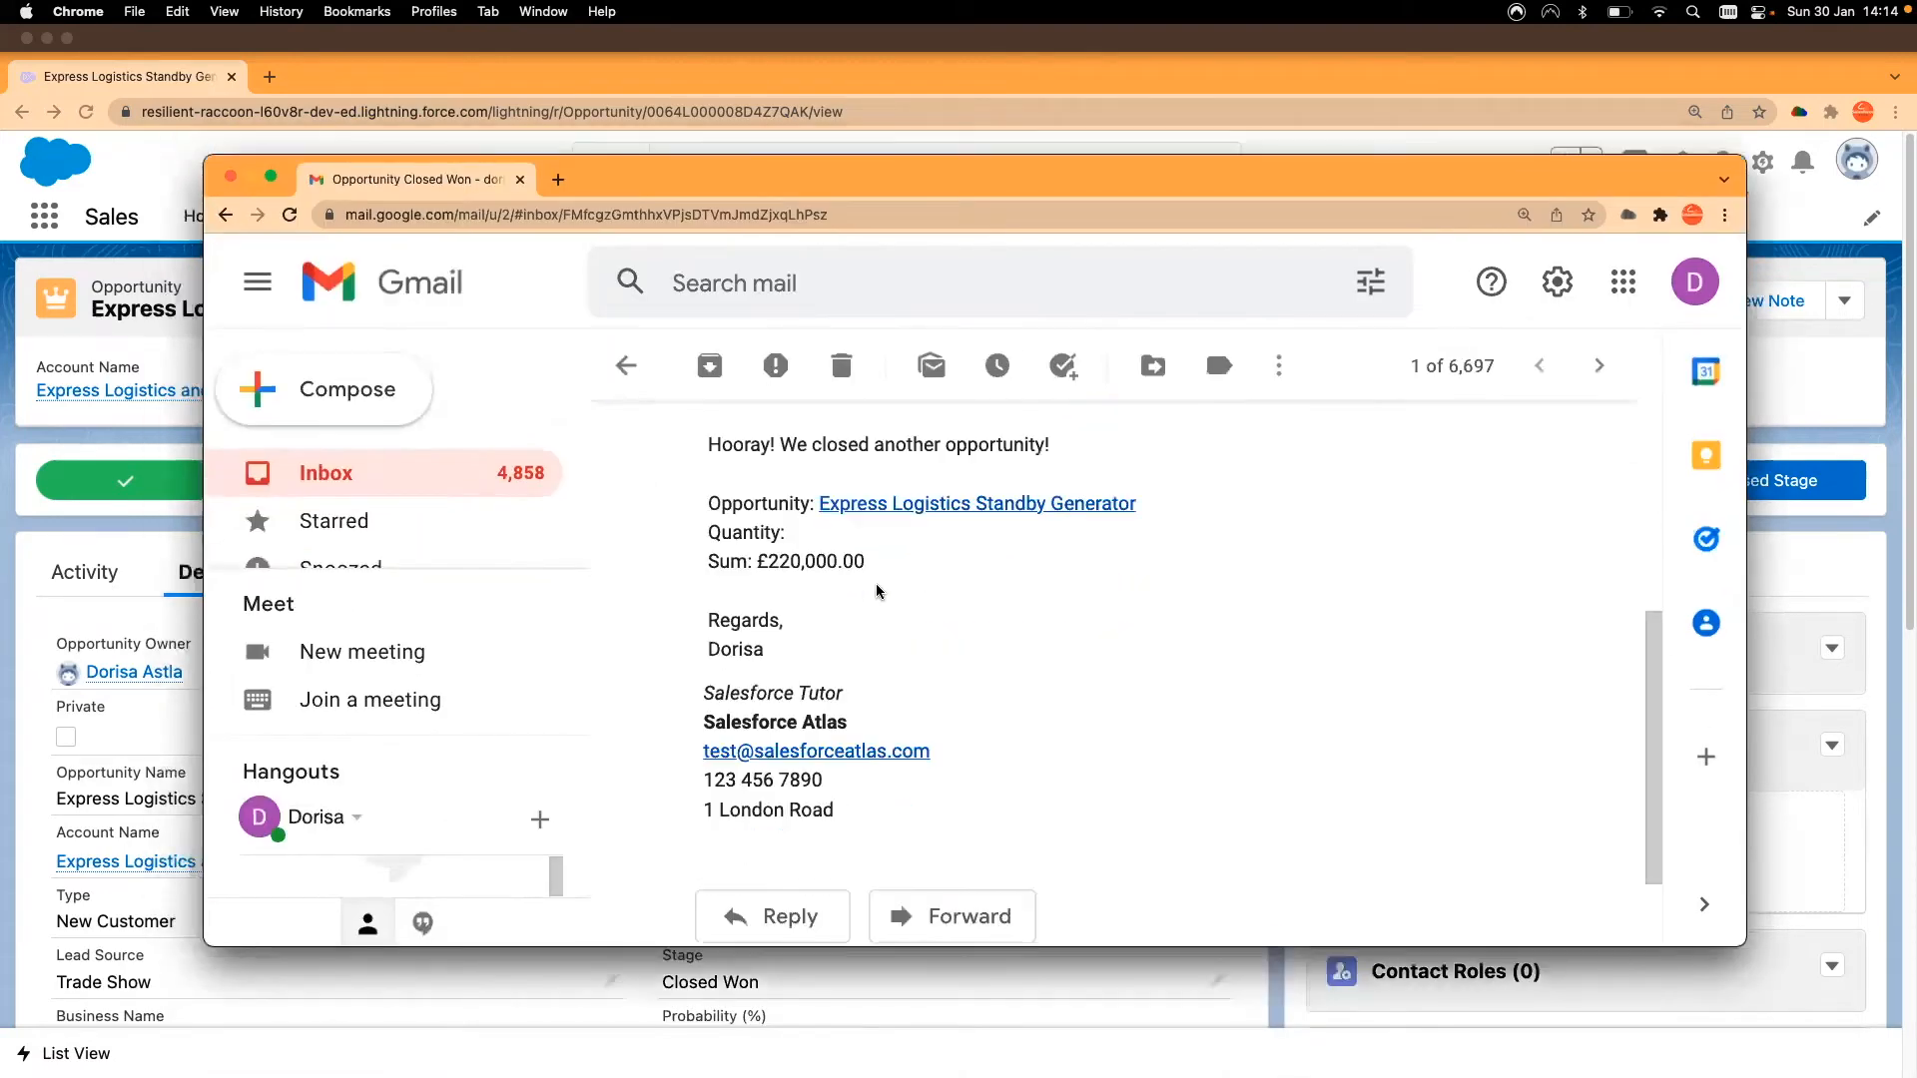
scroll(961, 595, up, 1)
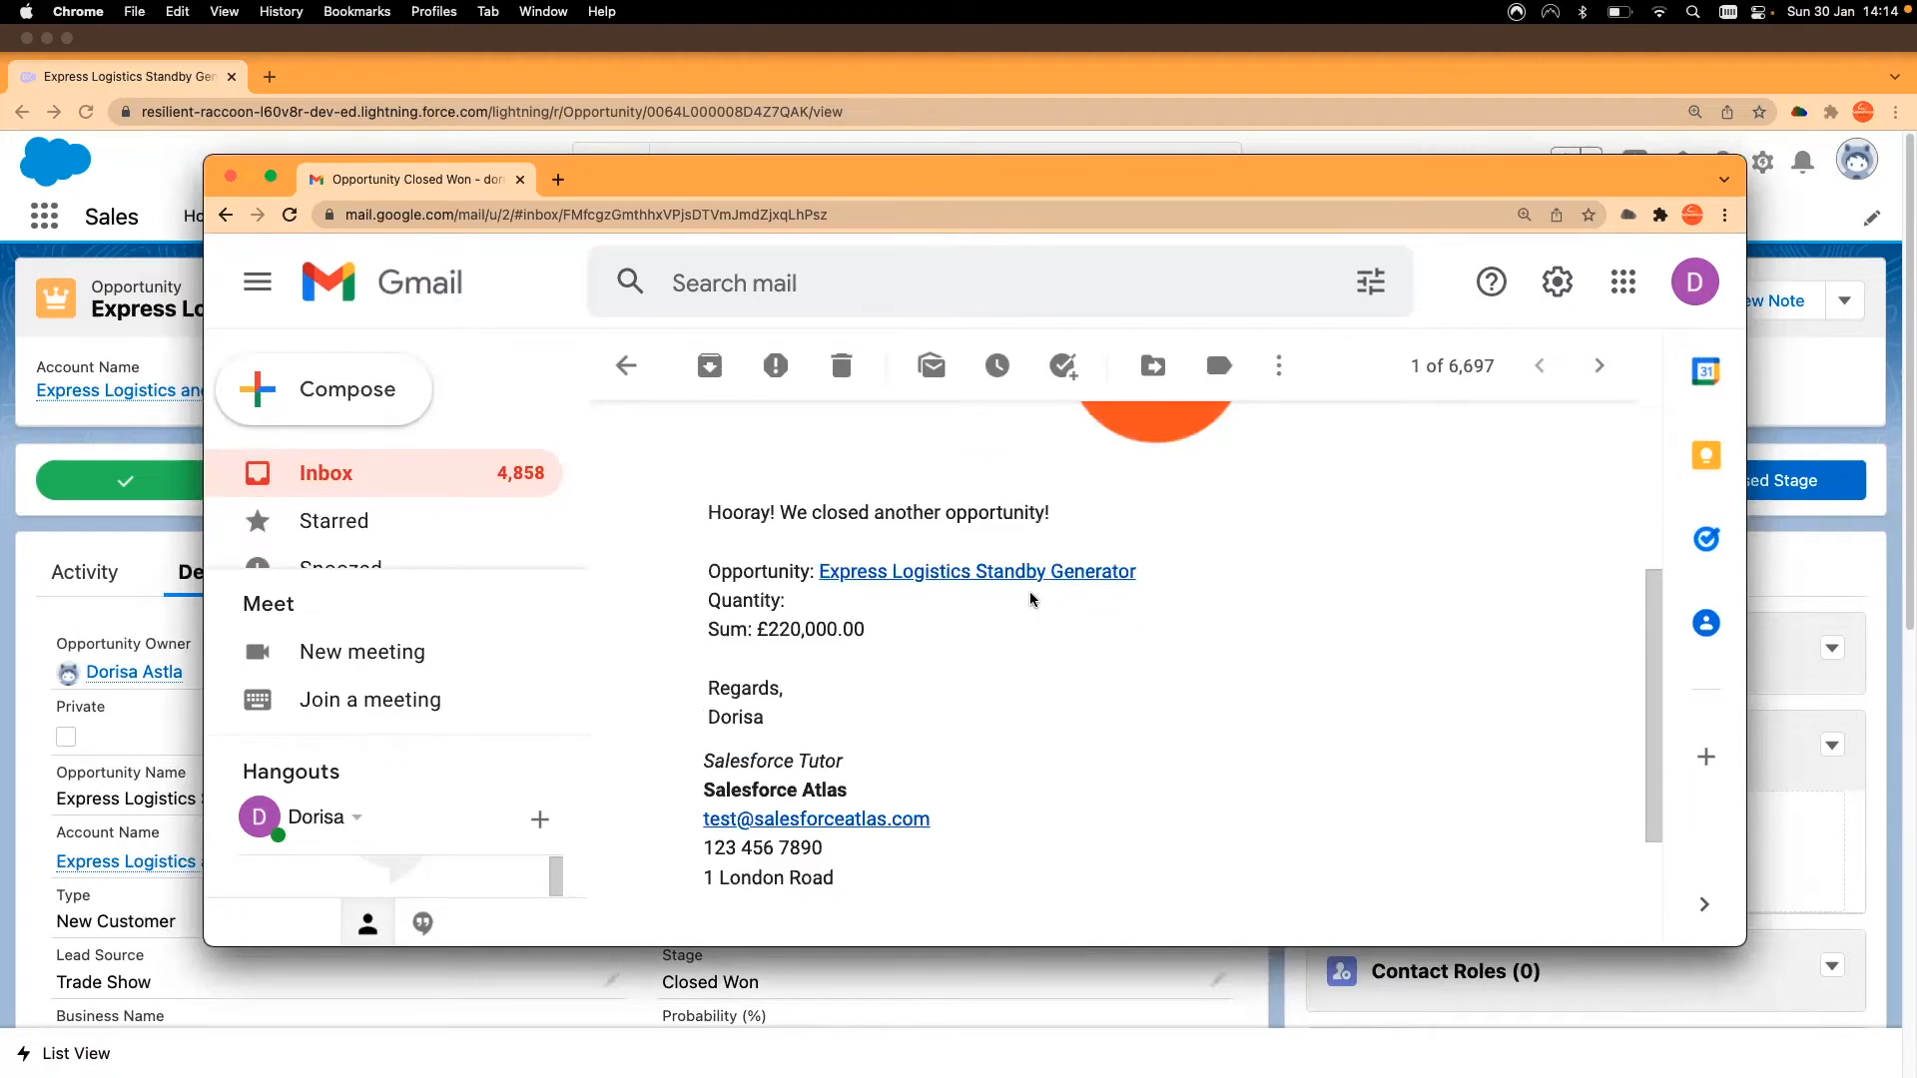
scroll(1030, 599, up, 3)
scroll(1032, 600, down, 3)
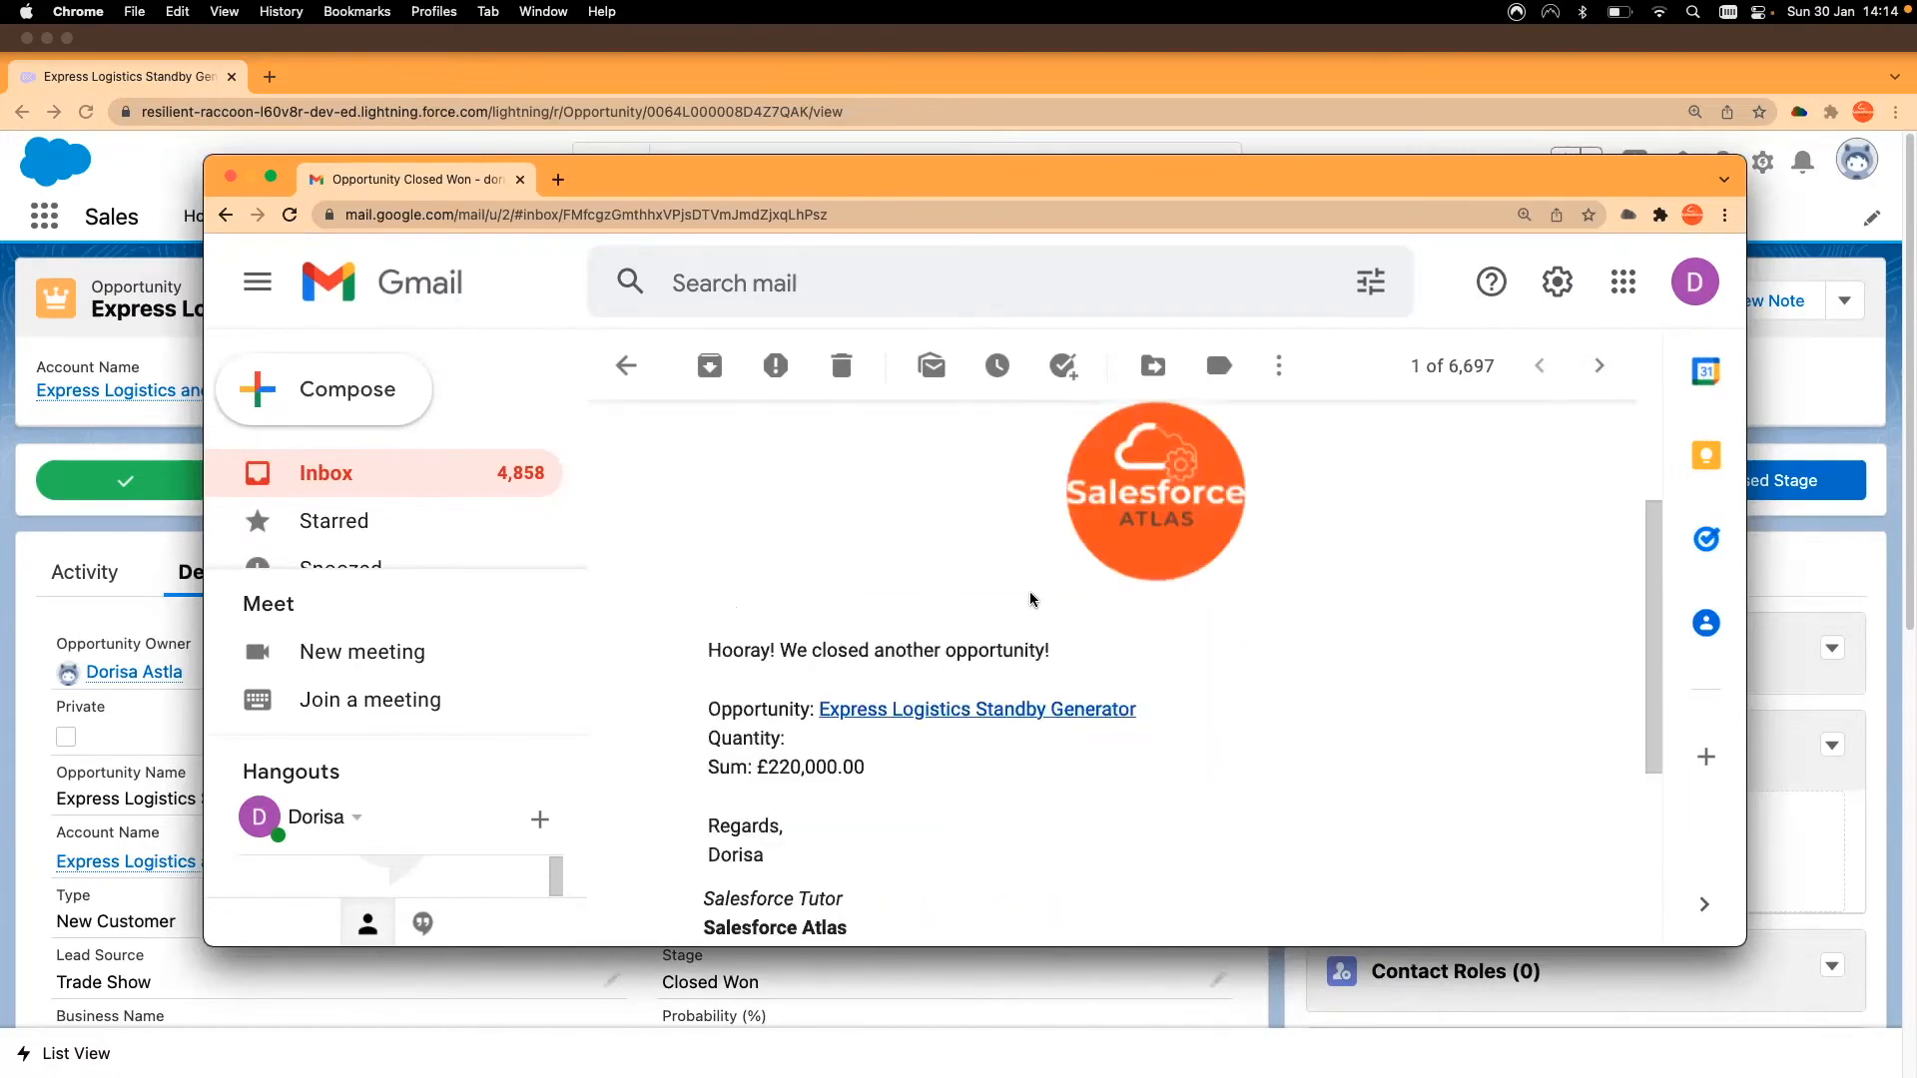
scroll(1030, 600, down, 3)
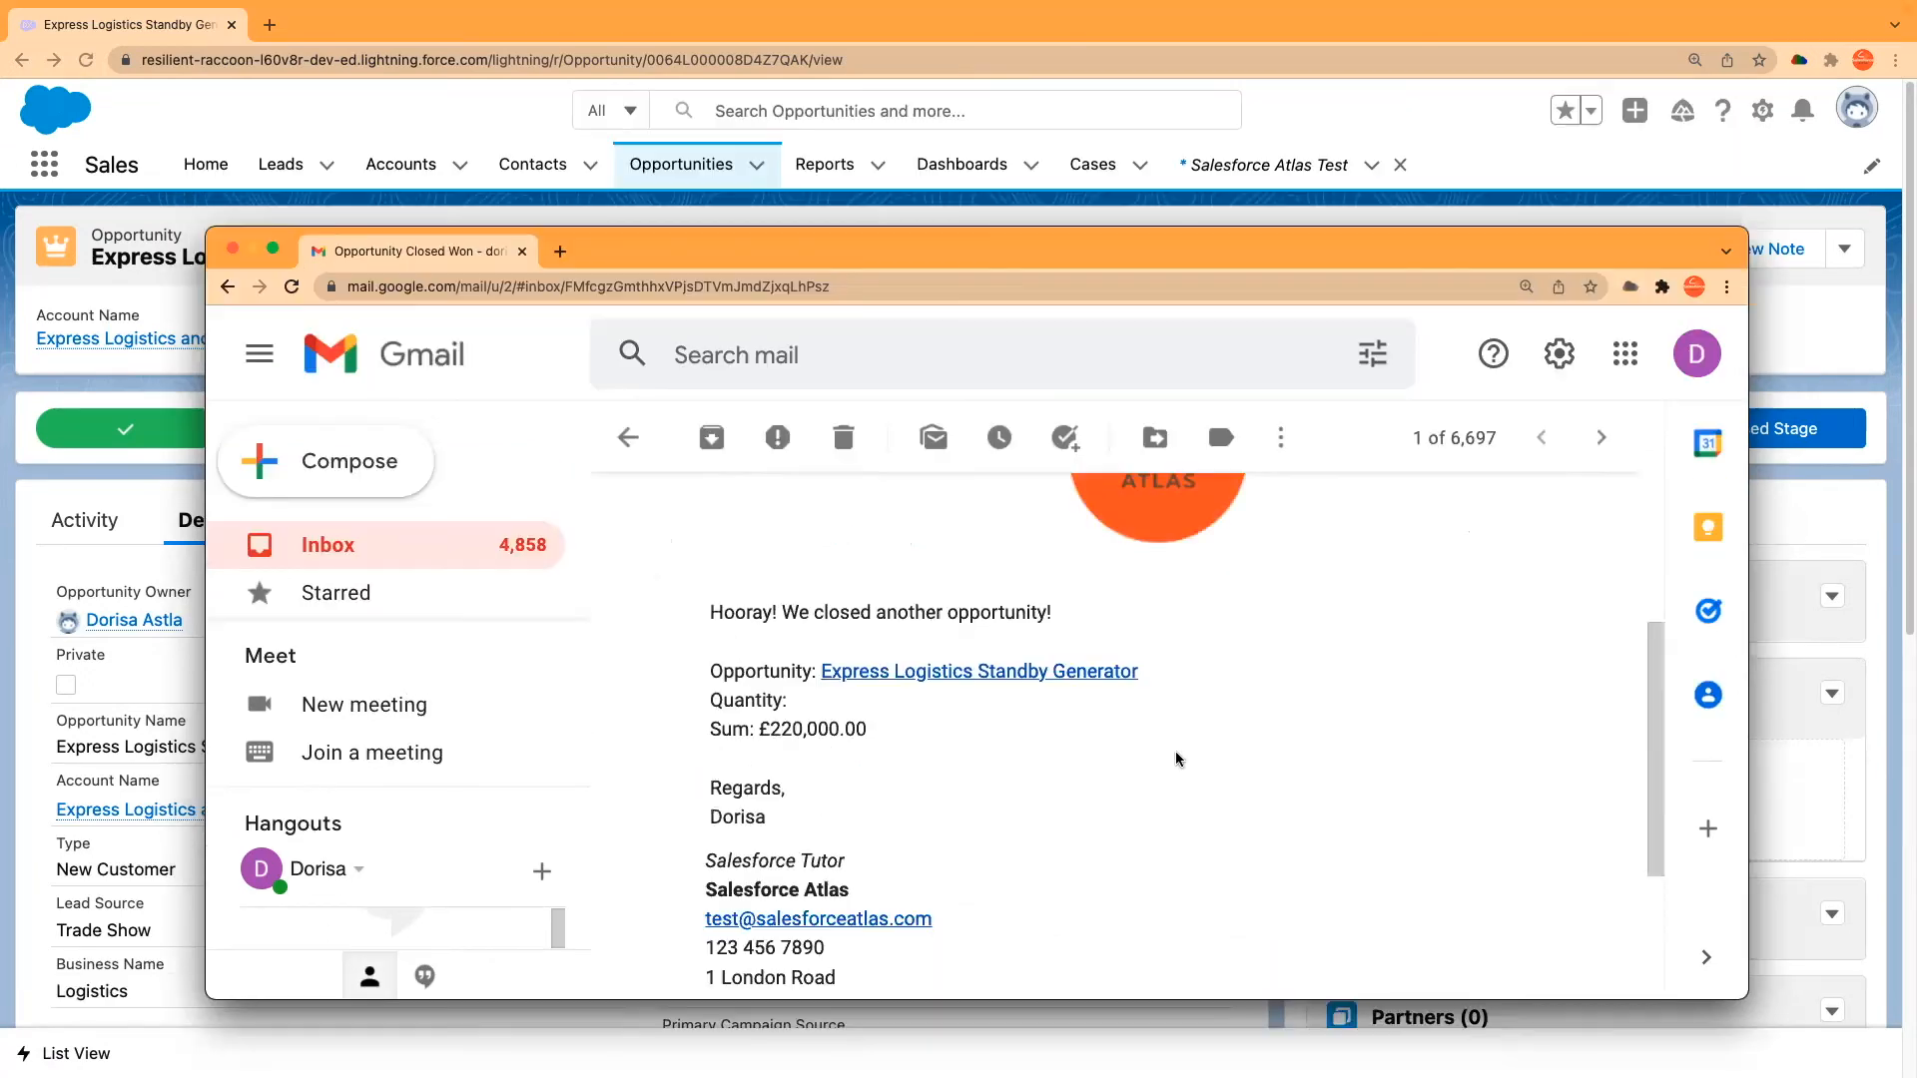
scroll(1176, 759, down, 1)
scroll(1175, 759, up, 1)
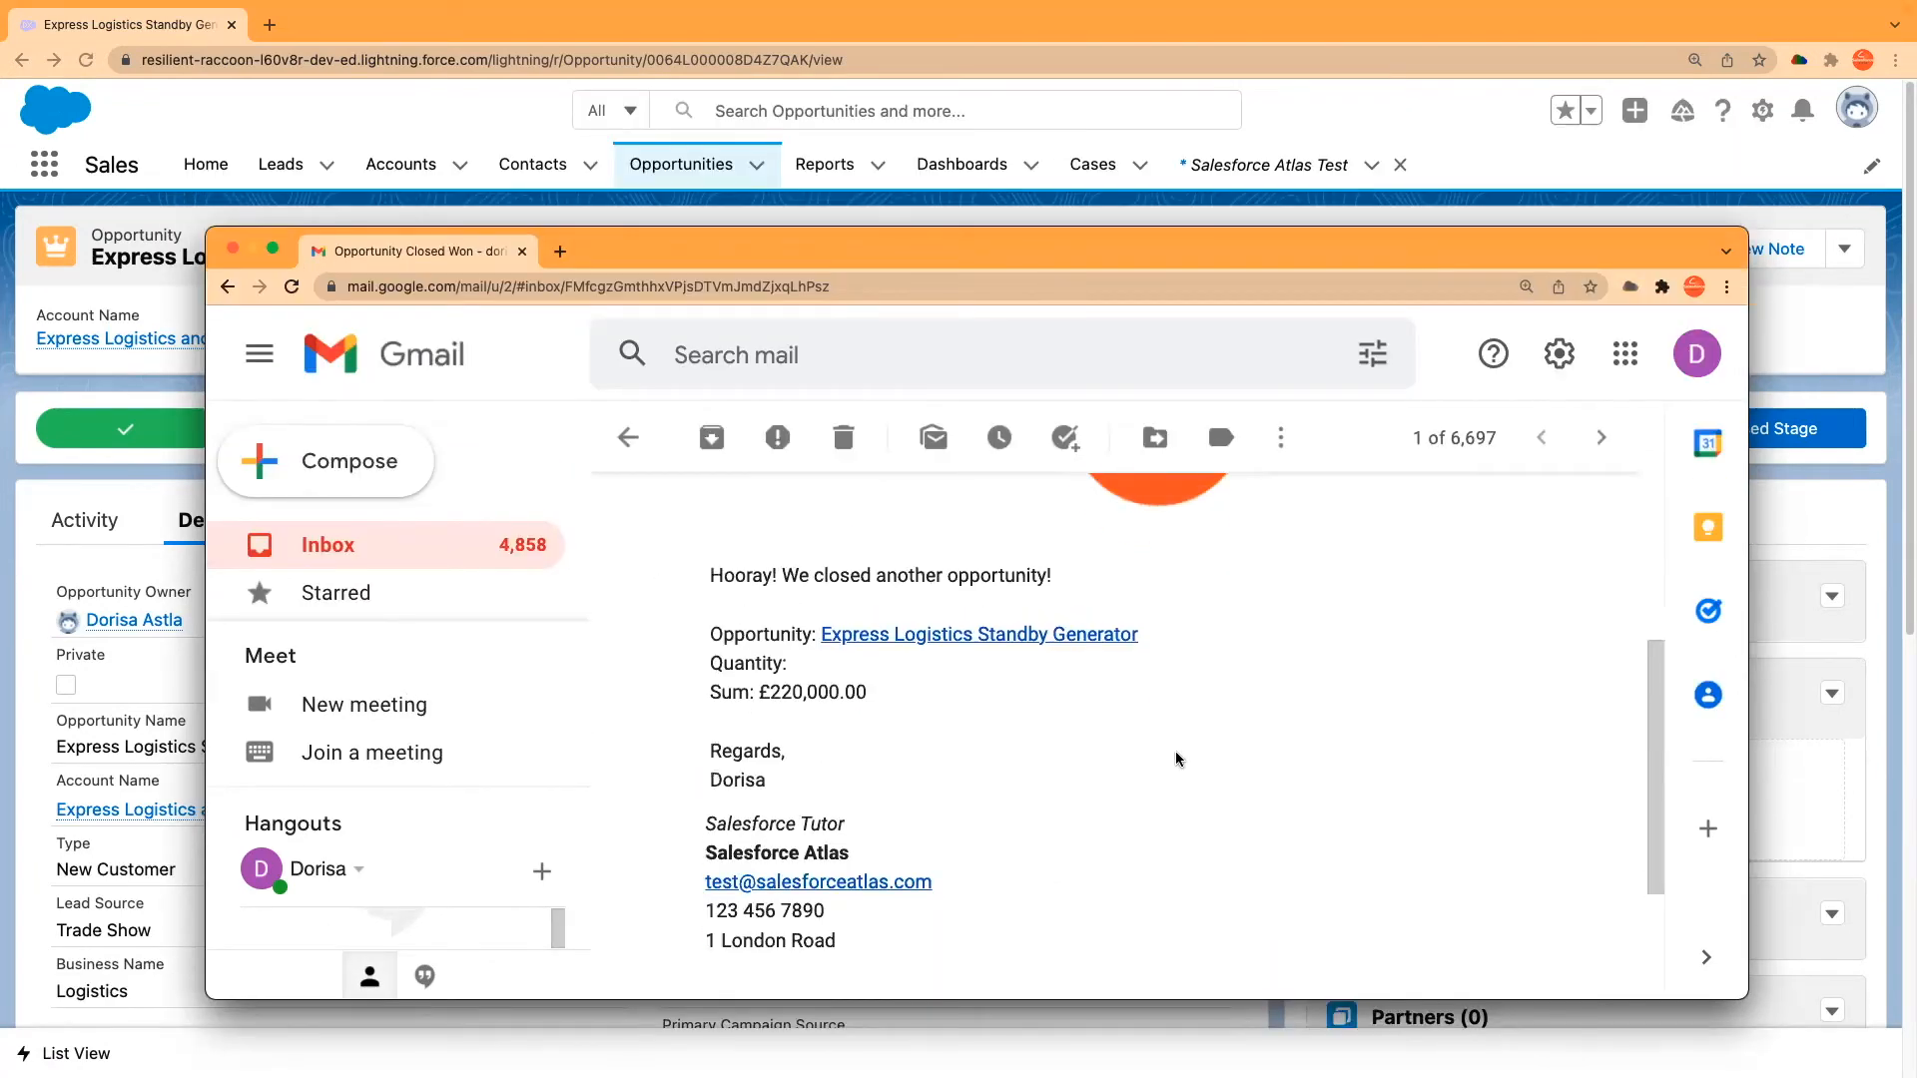
scroll(1175, 760, down, 2)
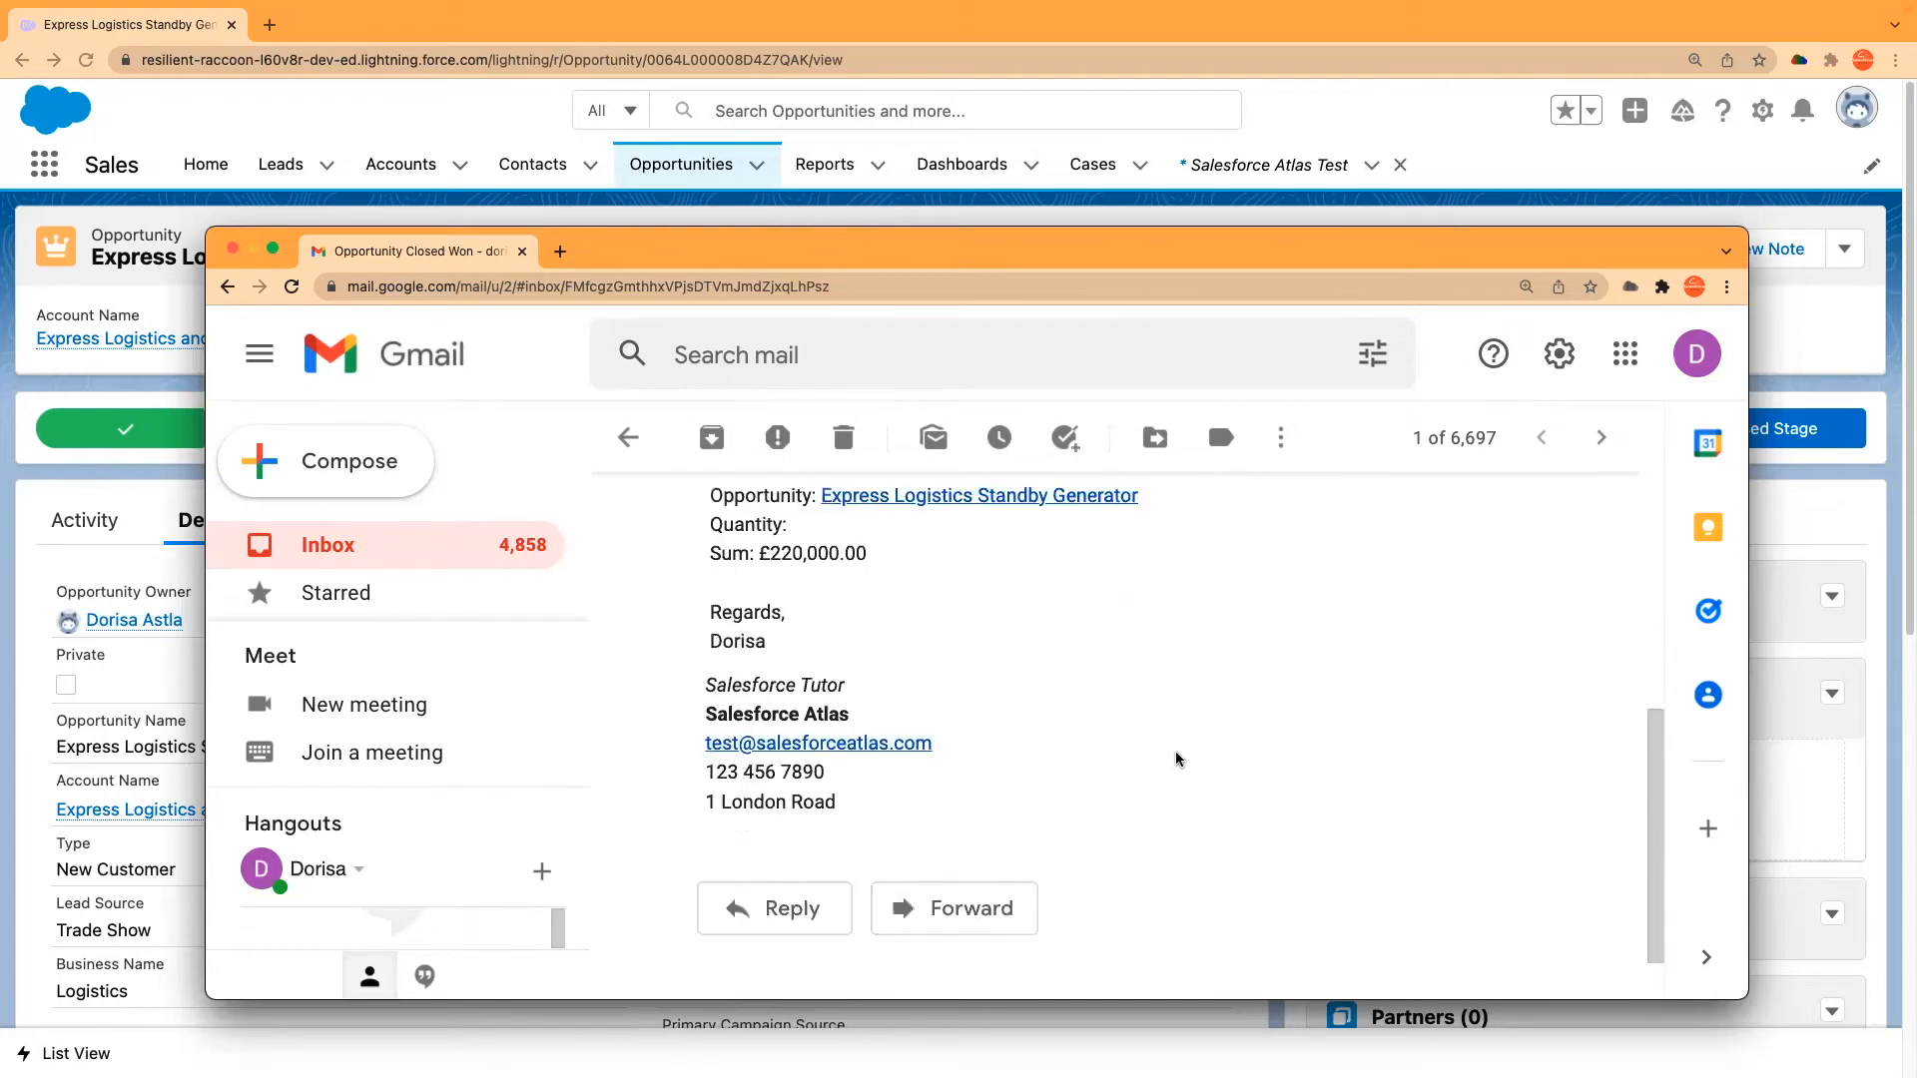
scroll(1176, 759, up, 2)
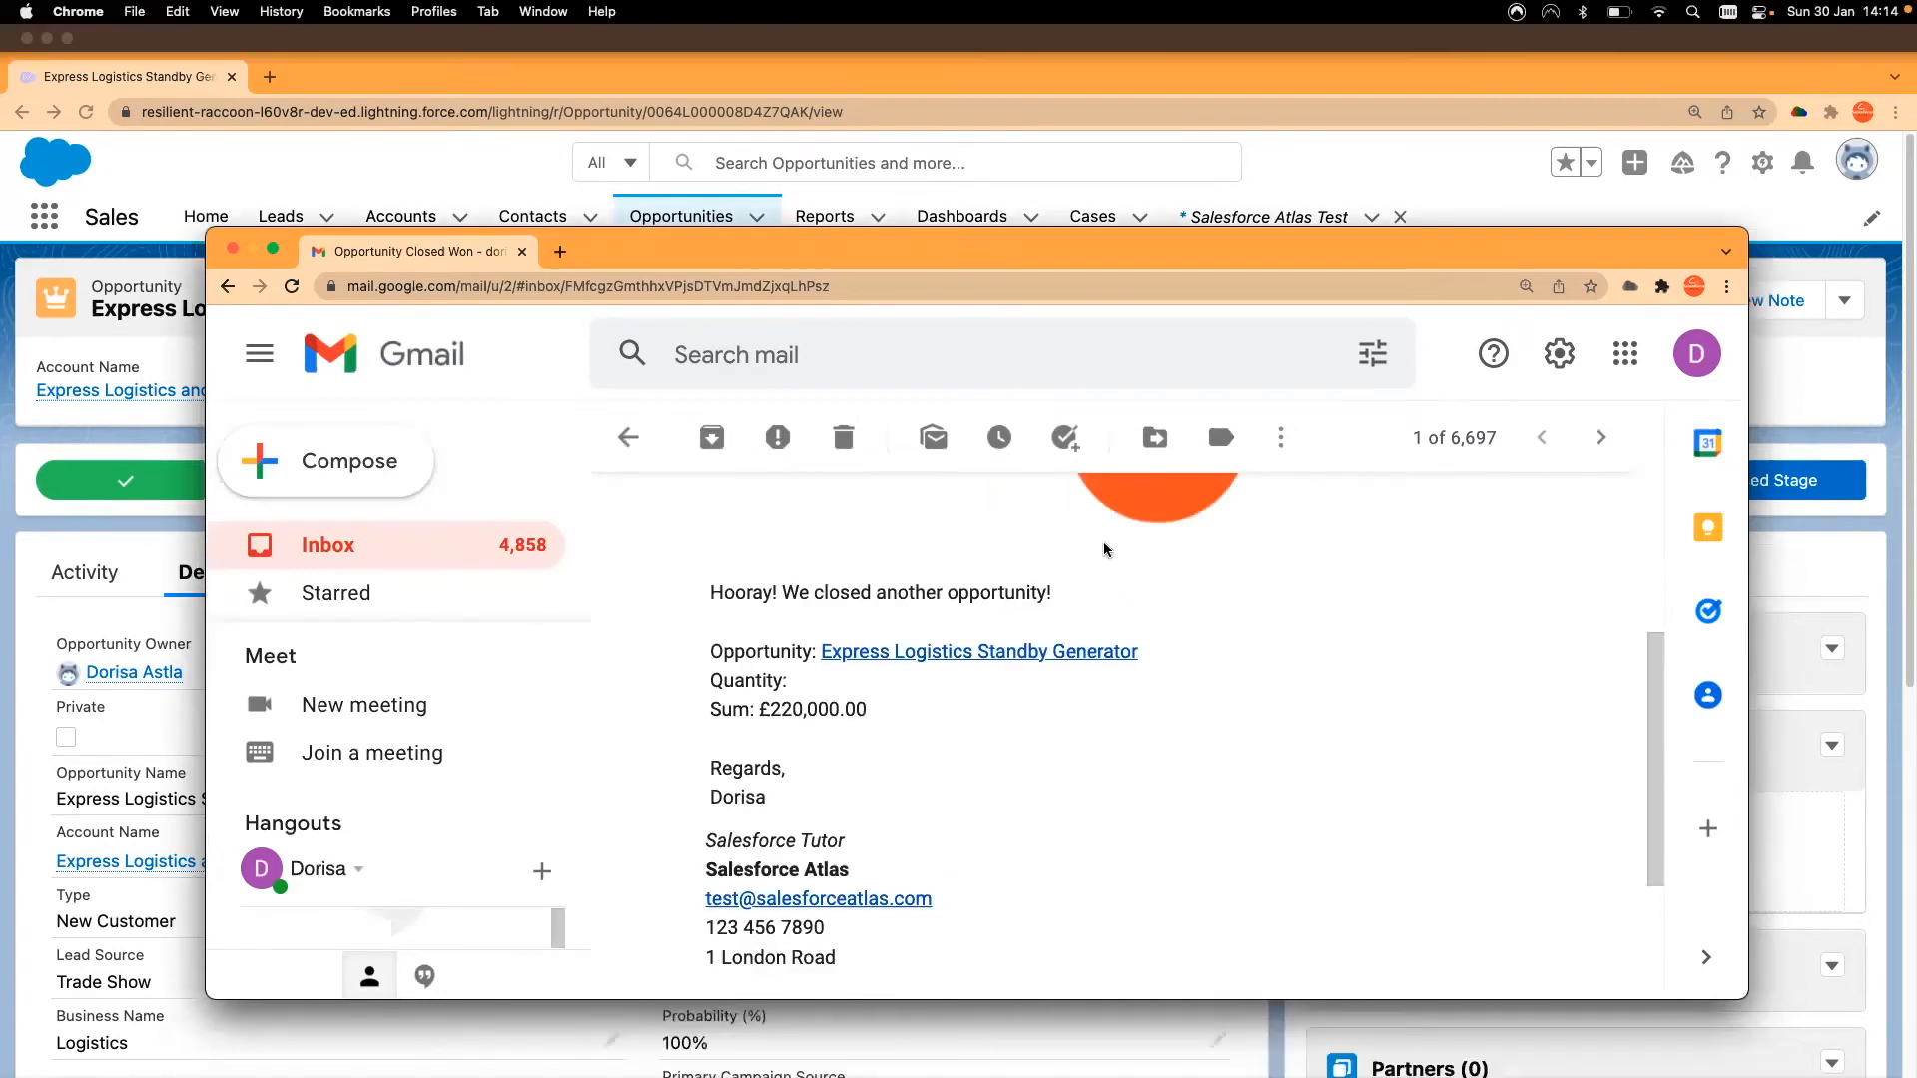
key(ctrl+Up)
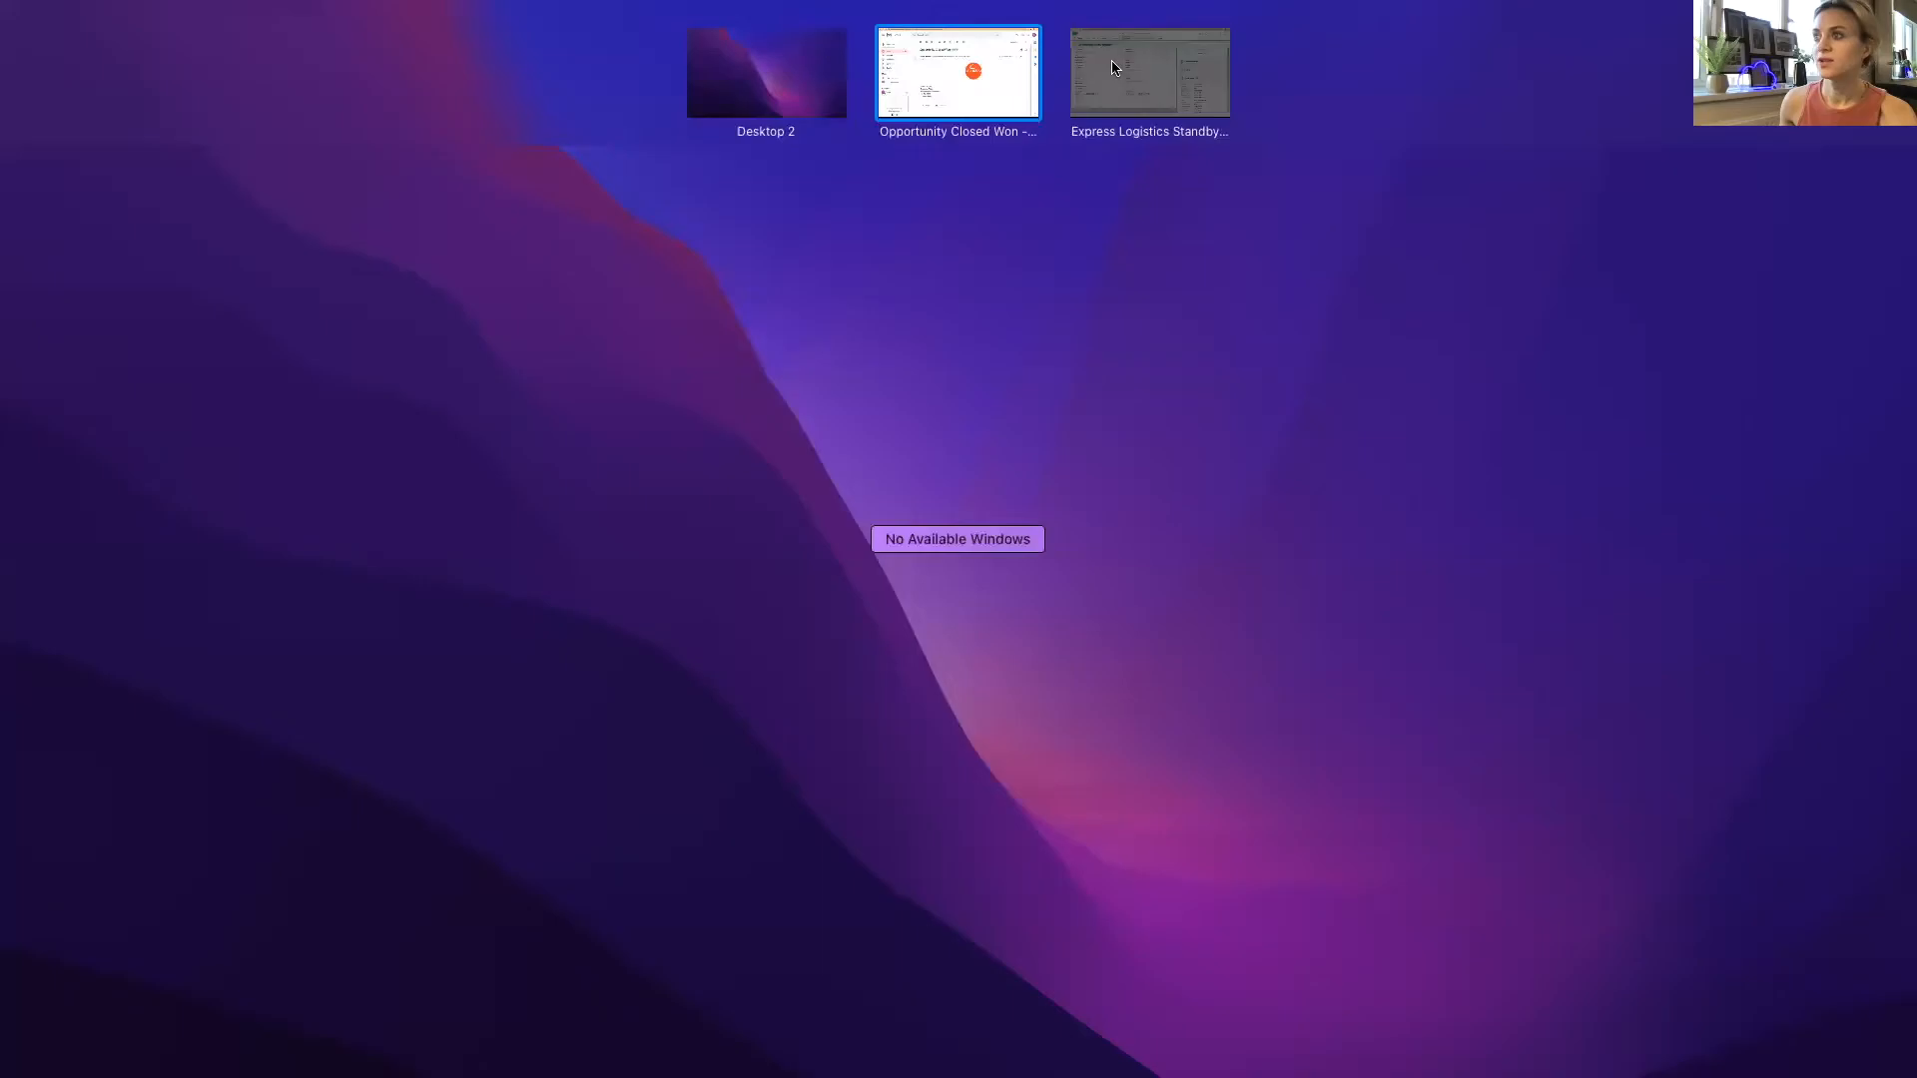
Review the open Salesforce tabs, then switch the org to Salesforce Classic from the profile menu
click(1150, 68)
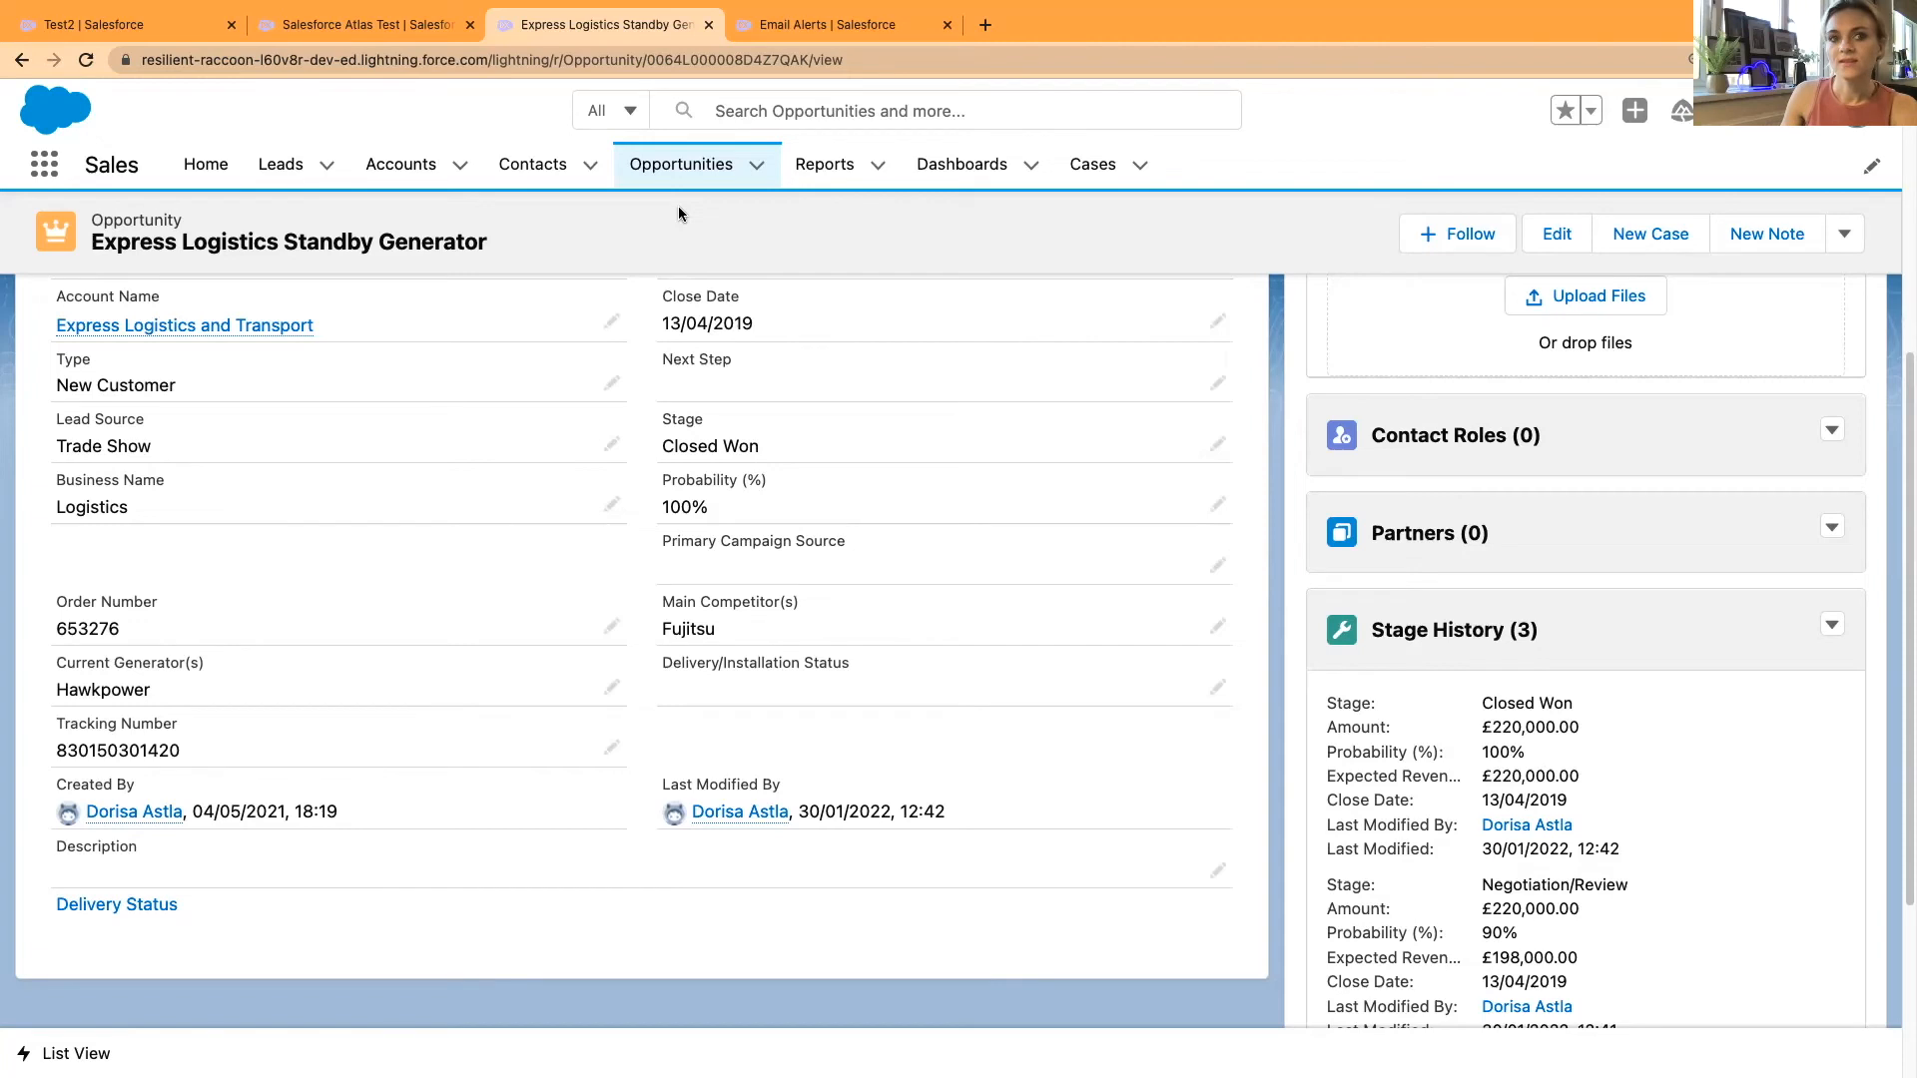
key(ctrl+1)
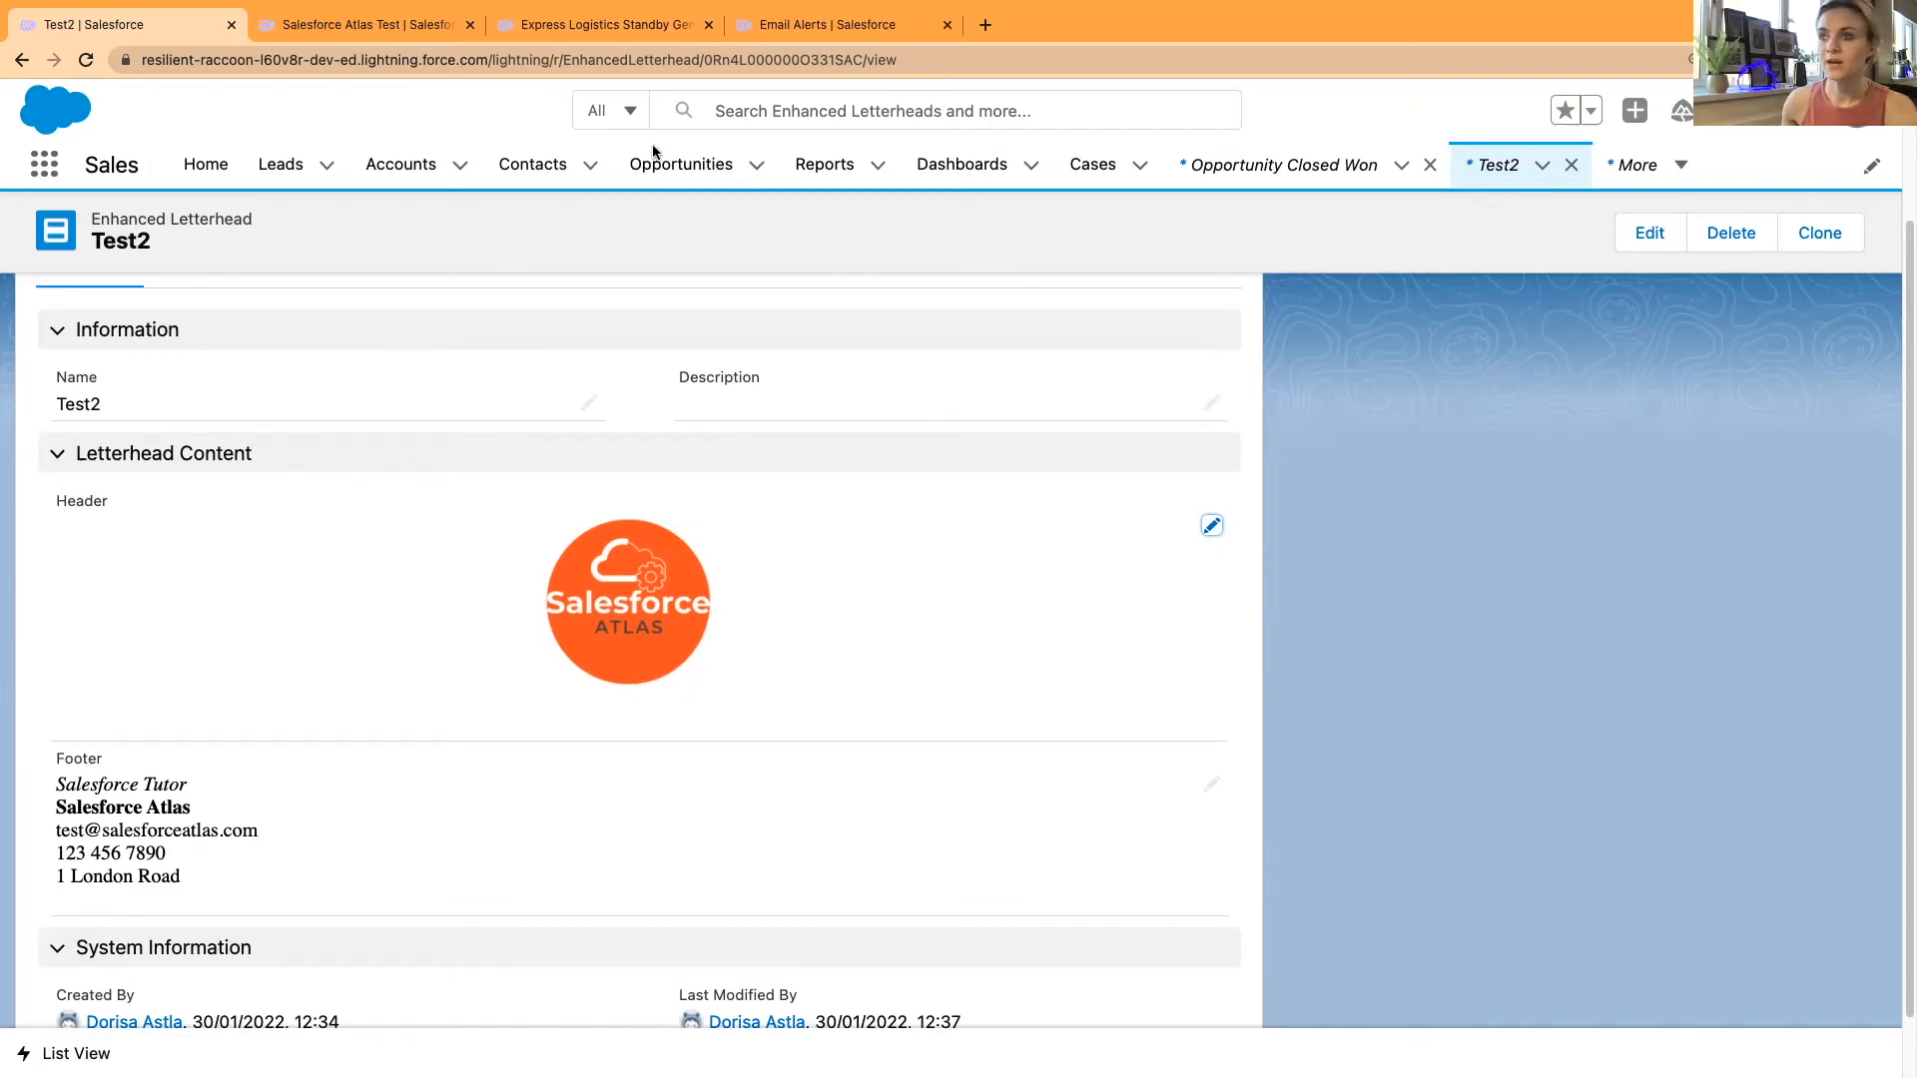
click(771, 26)
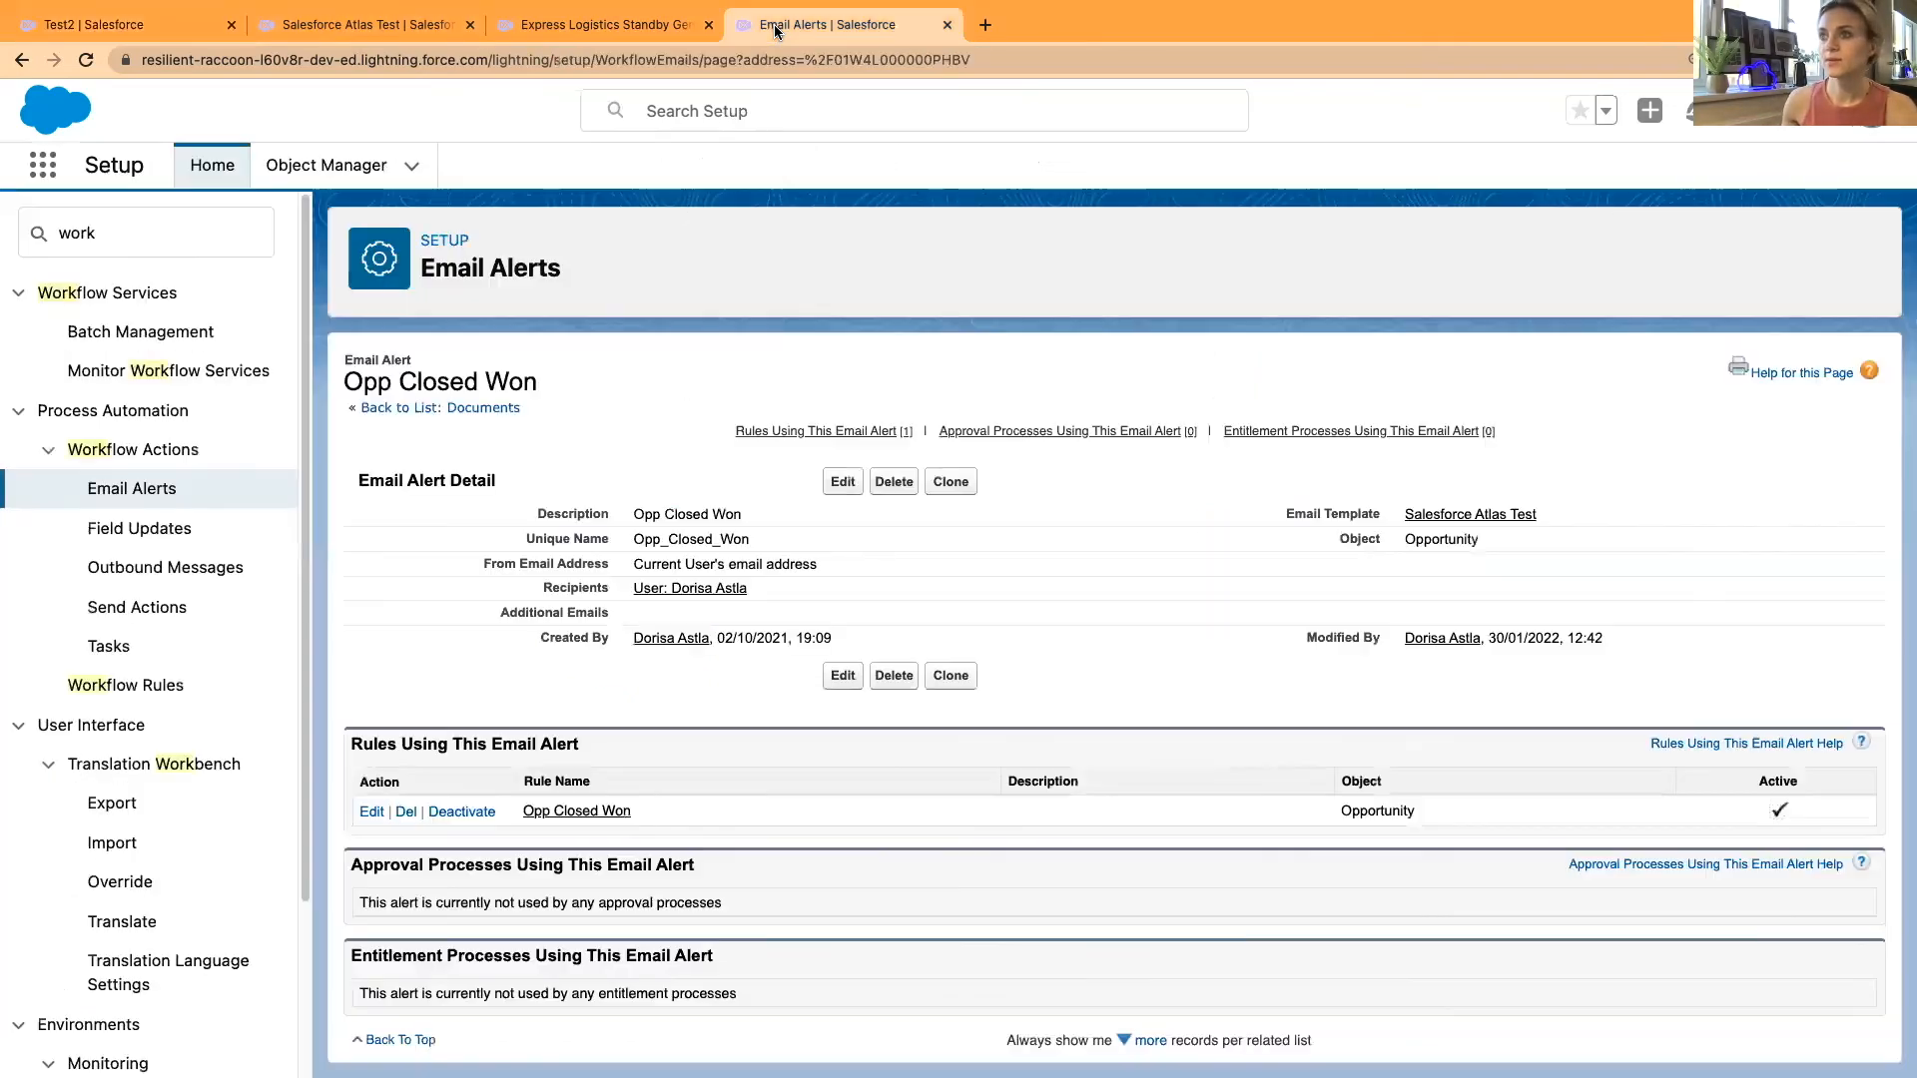
click(583, 31)
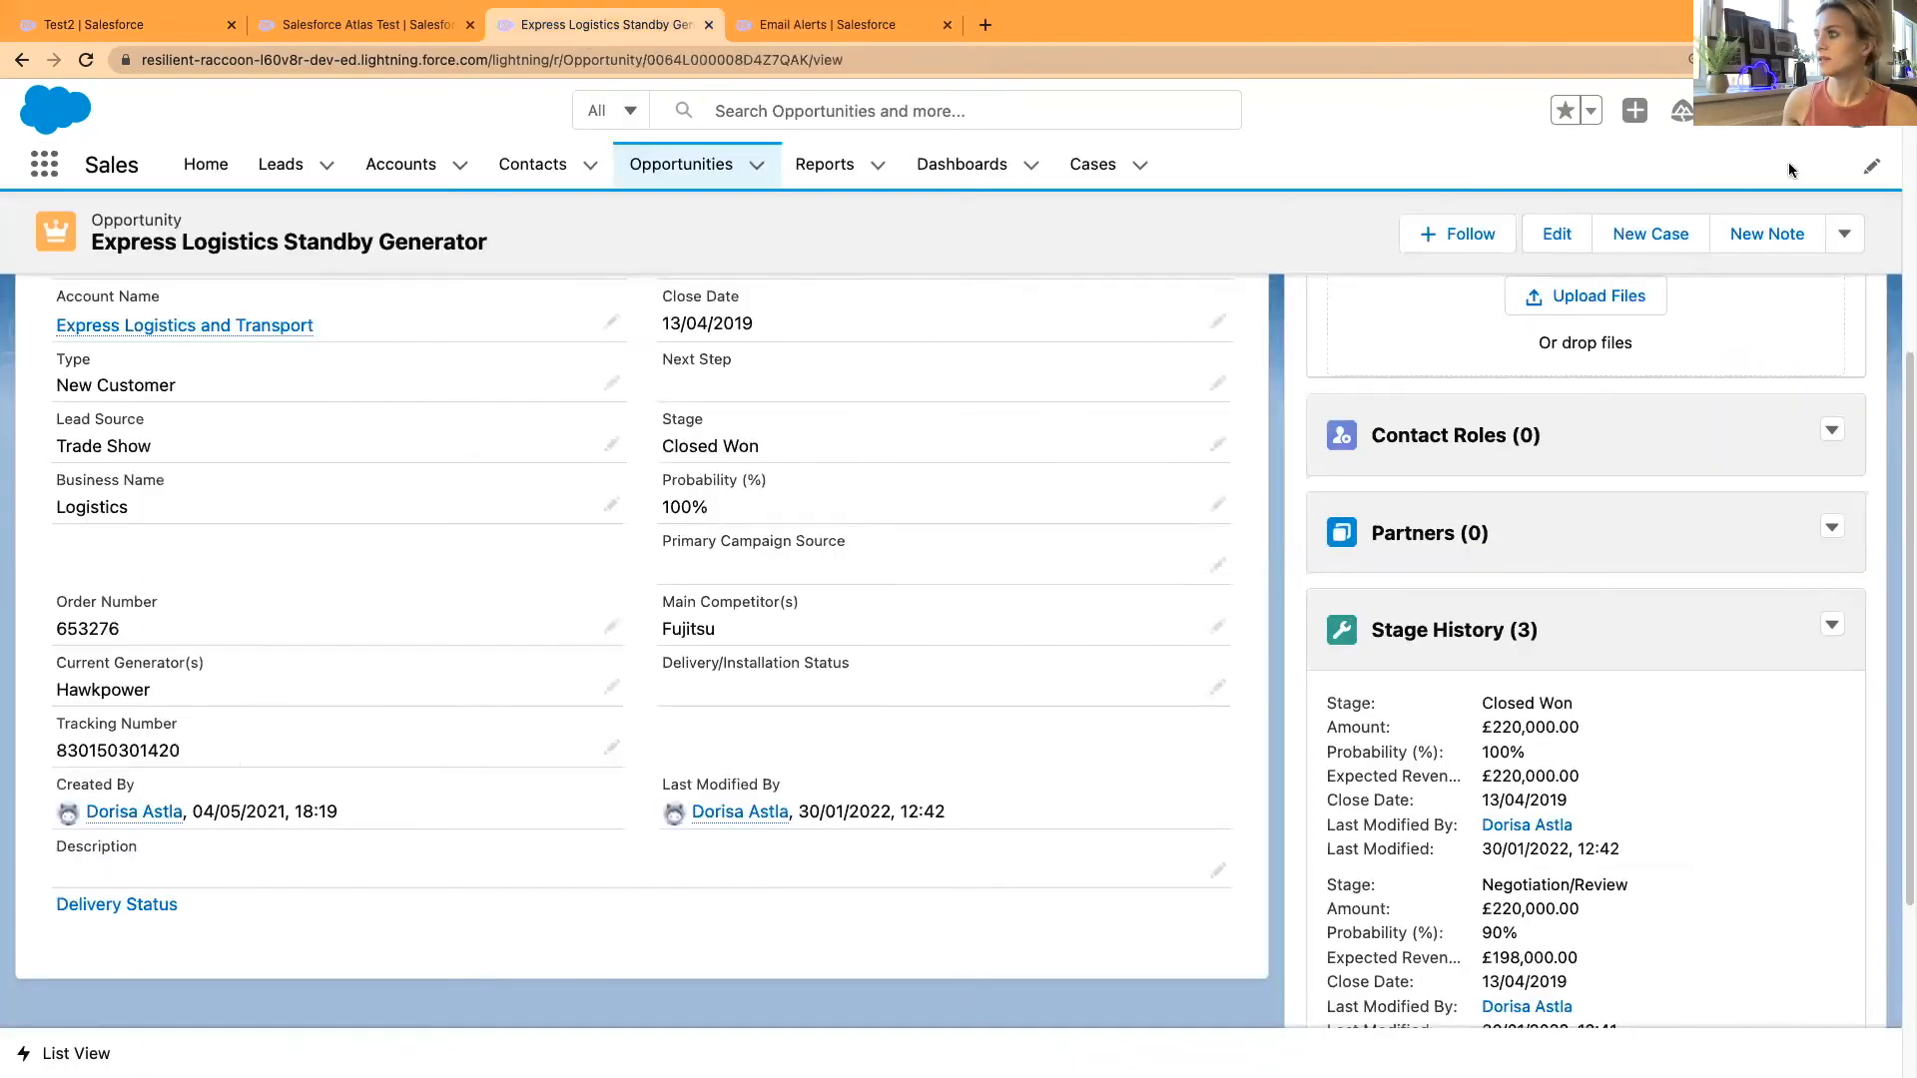
click(1870, 110)
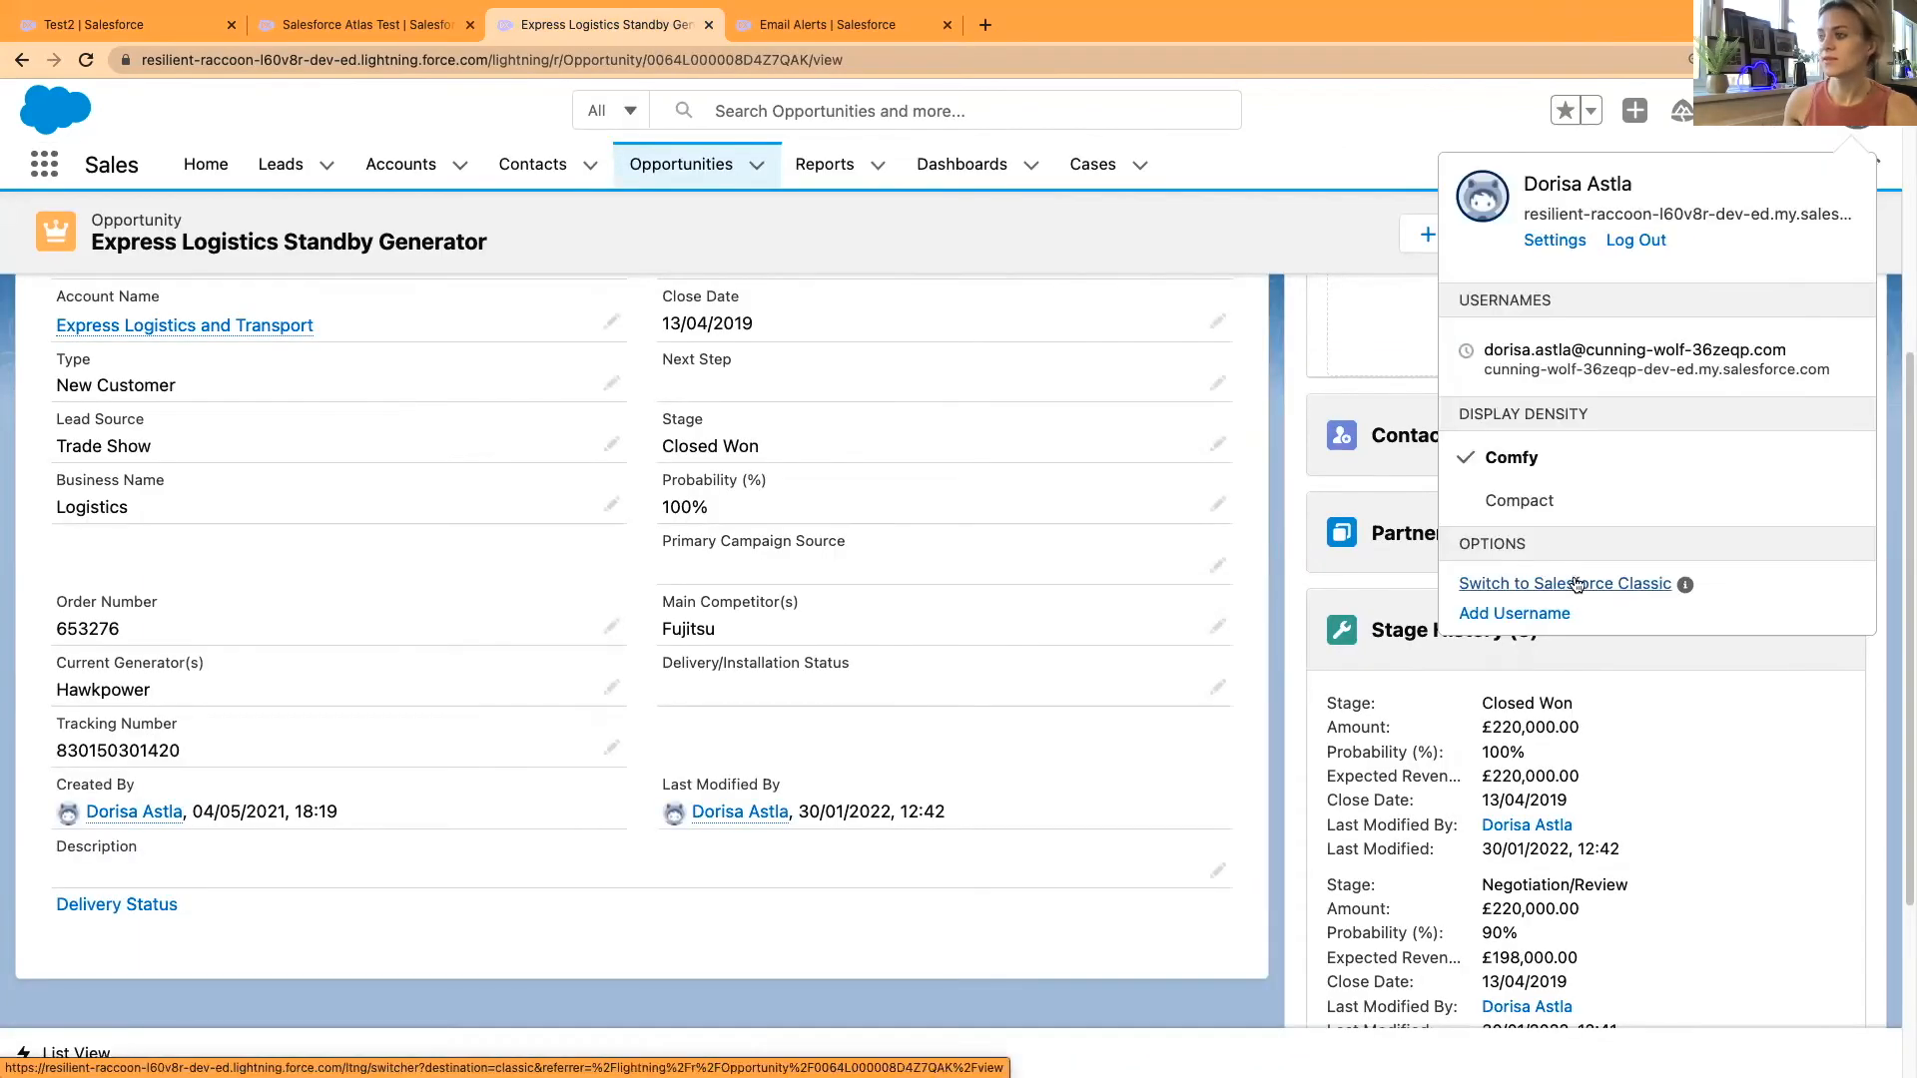
click(1581, 584)
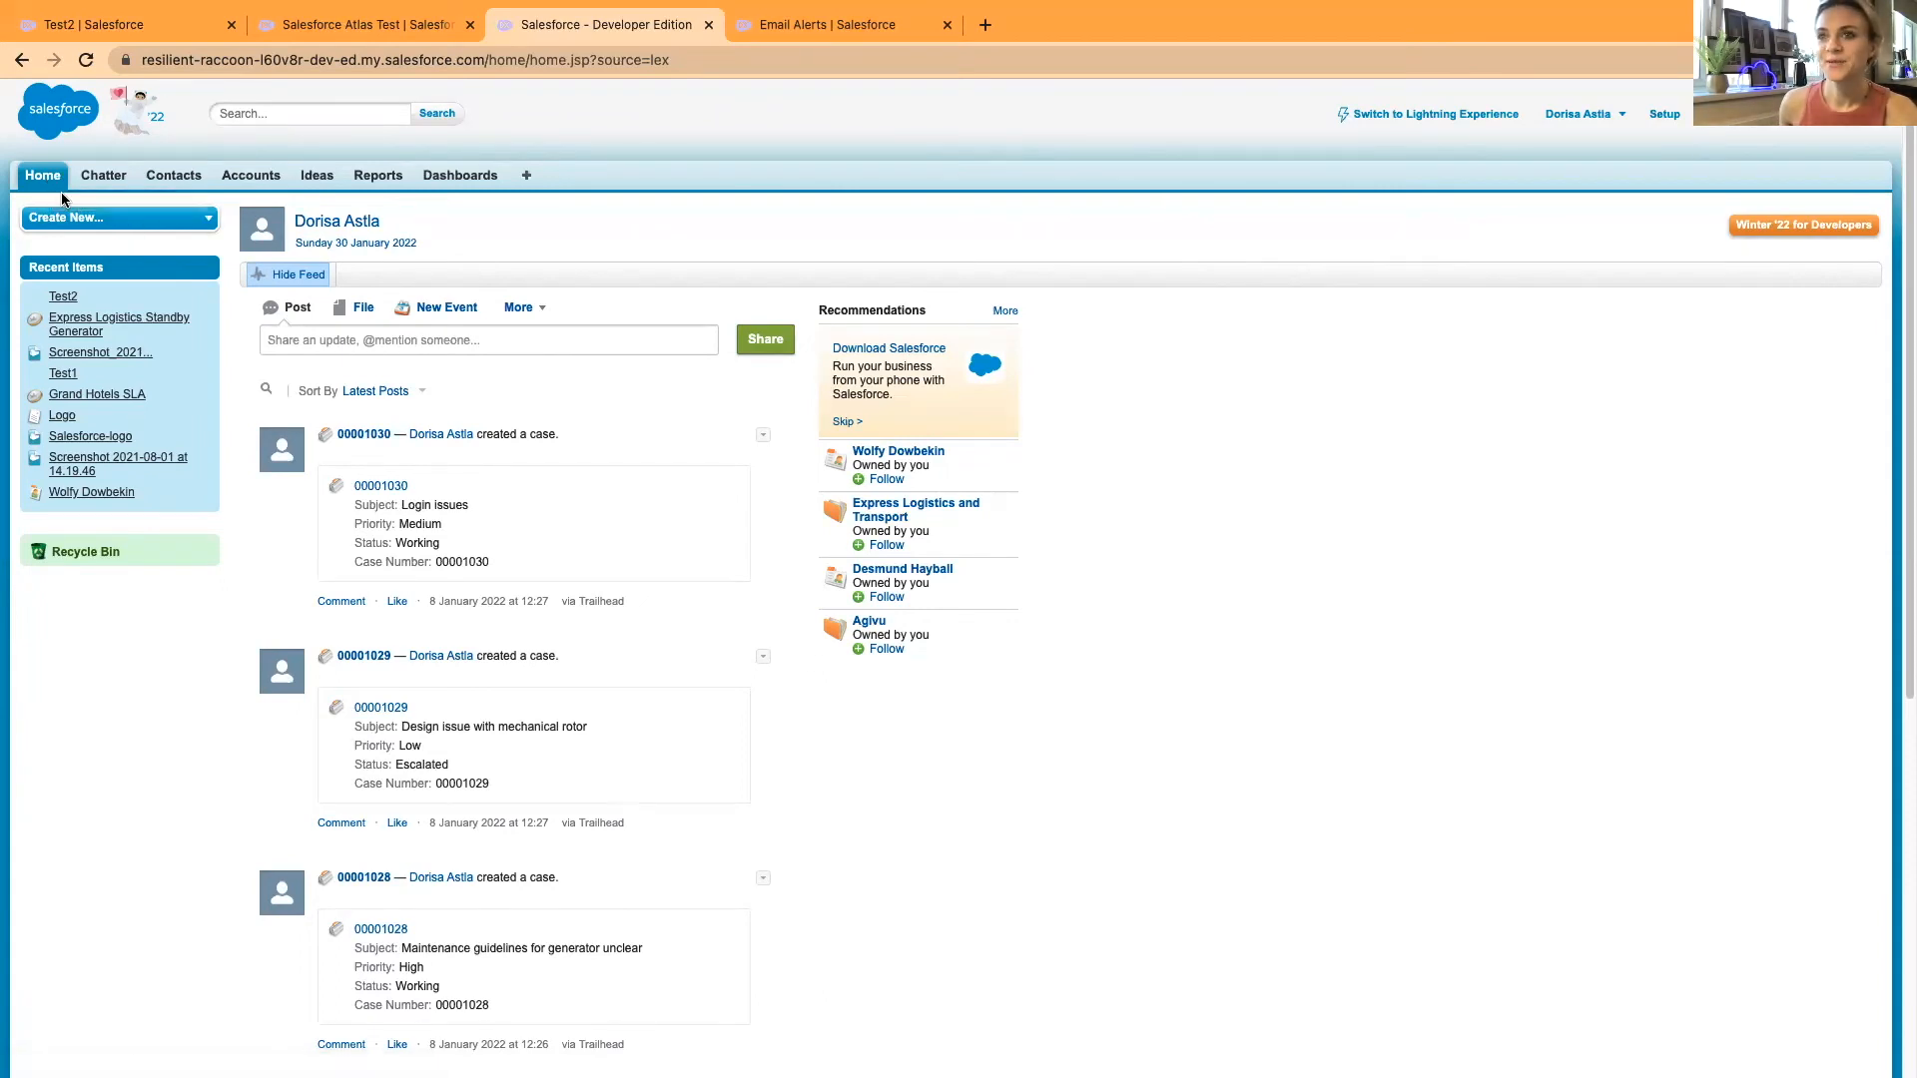
Reach the Documents home page through the All Tabs listing
click(260, 115)
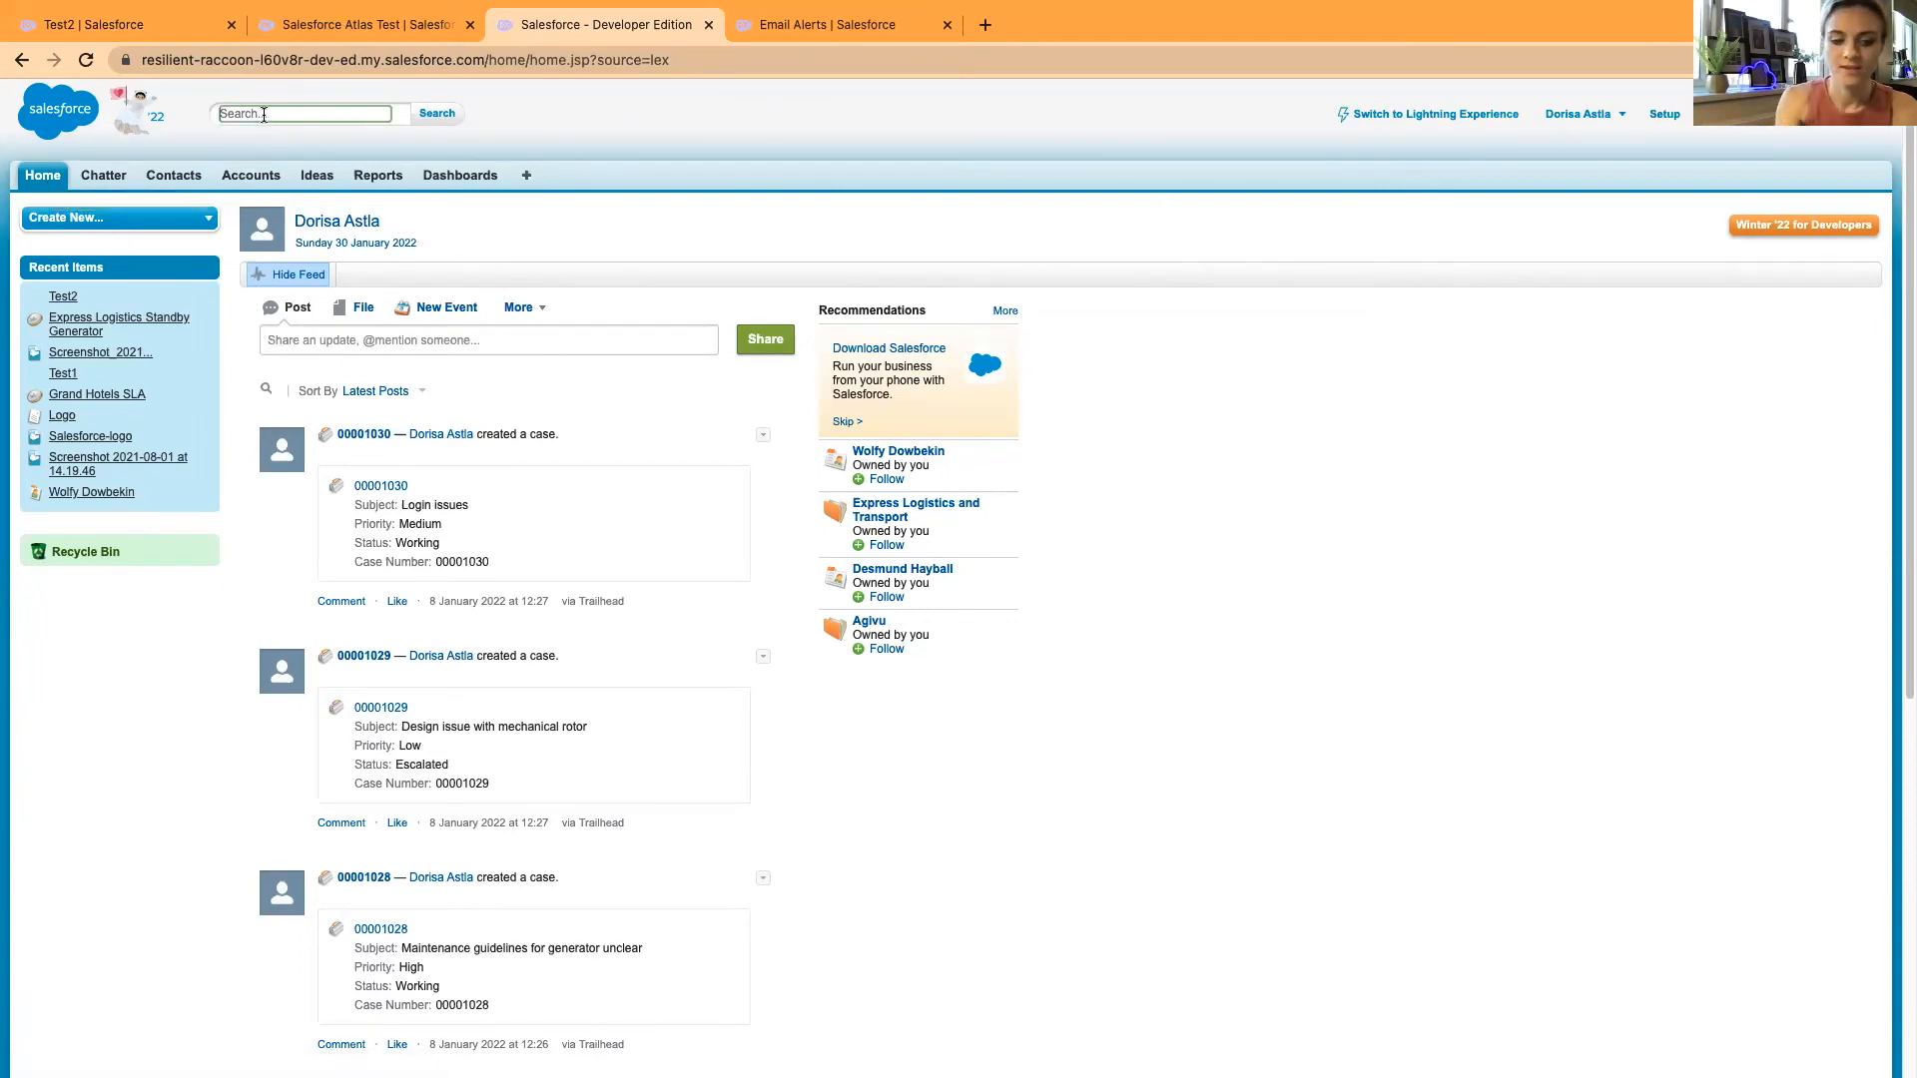
text(do)
click(526, 176)
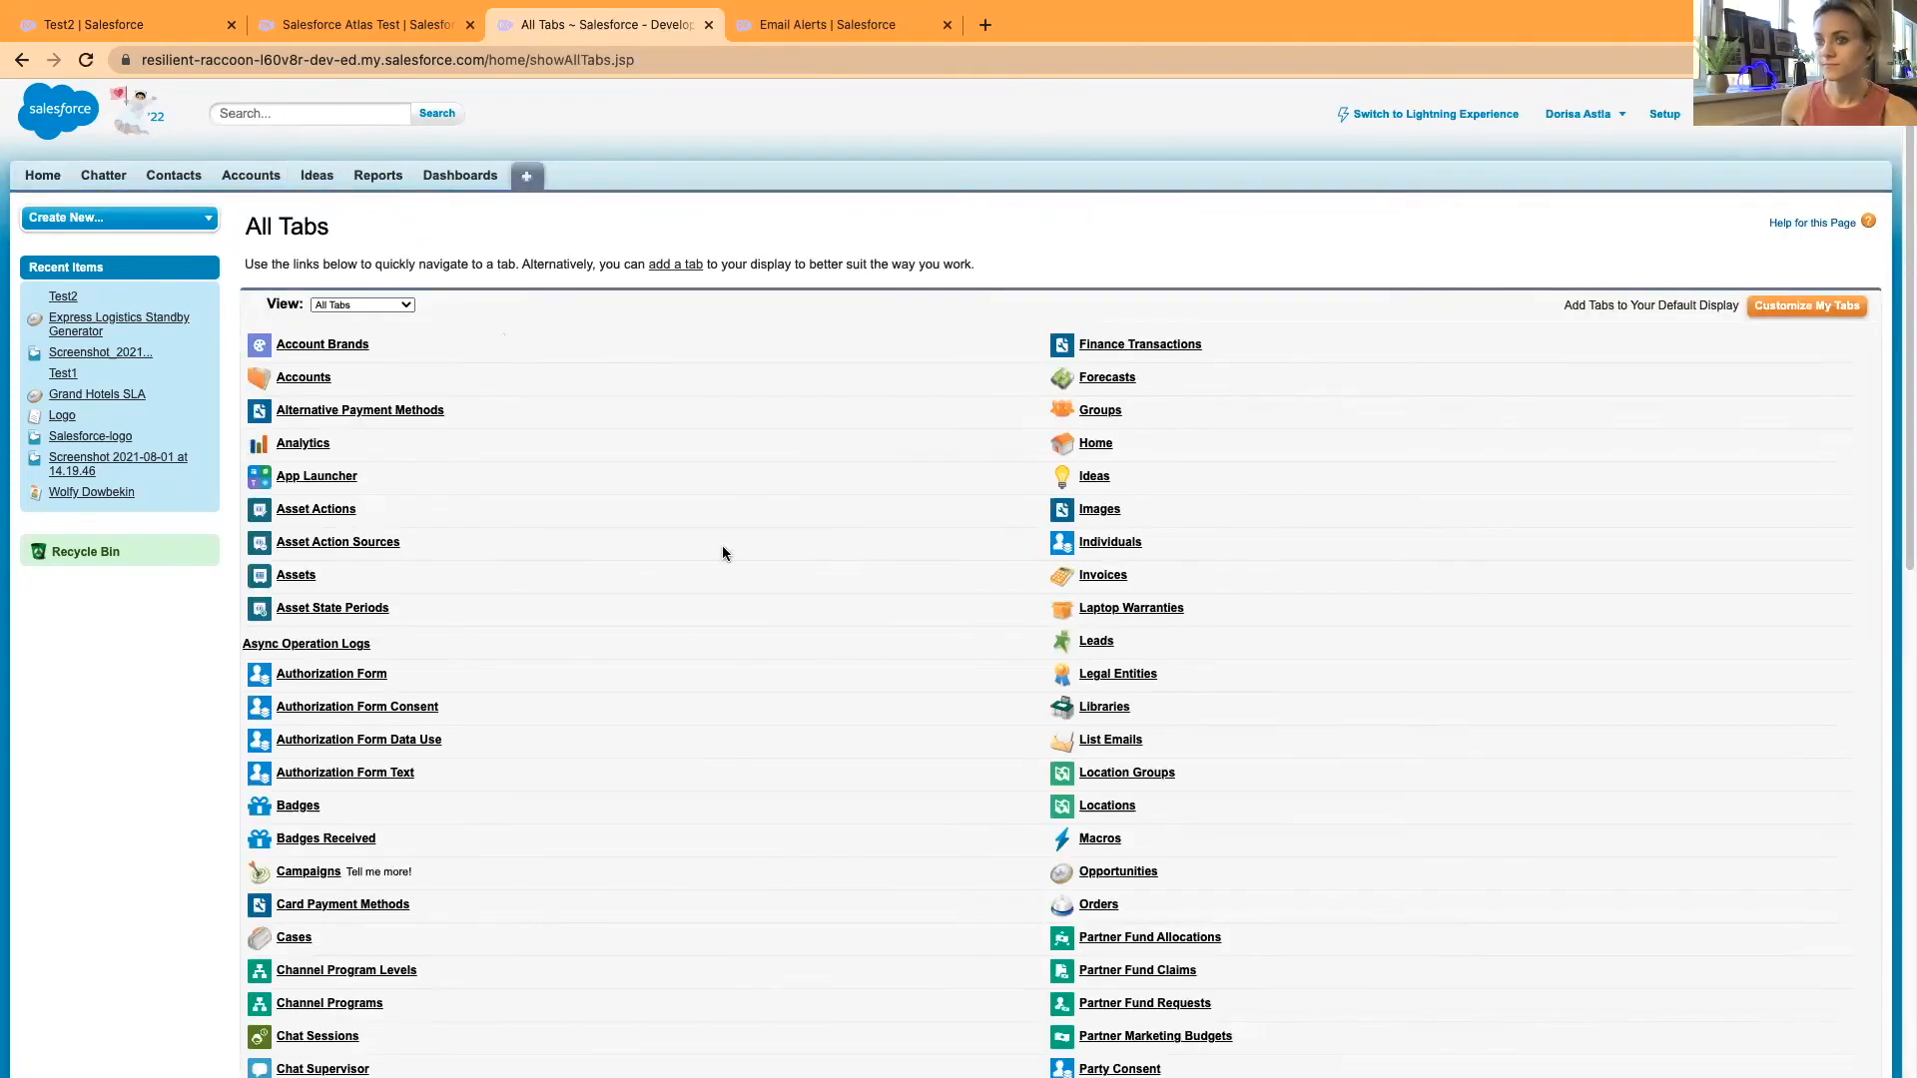
scroll(673, 620, down, 2)
scroll(673, 620, down, 8)
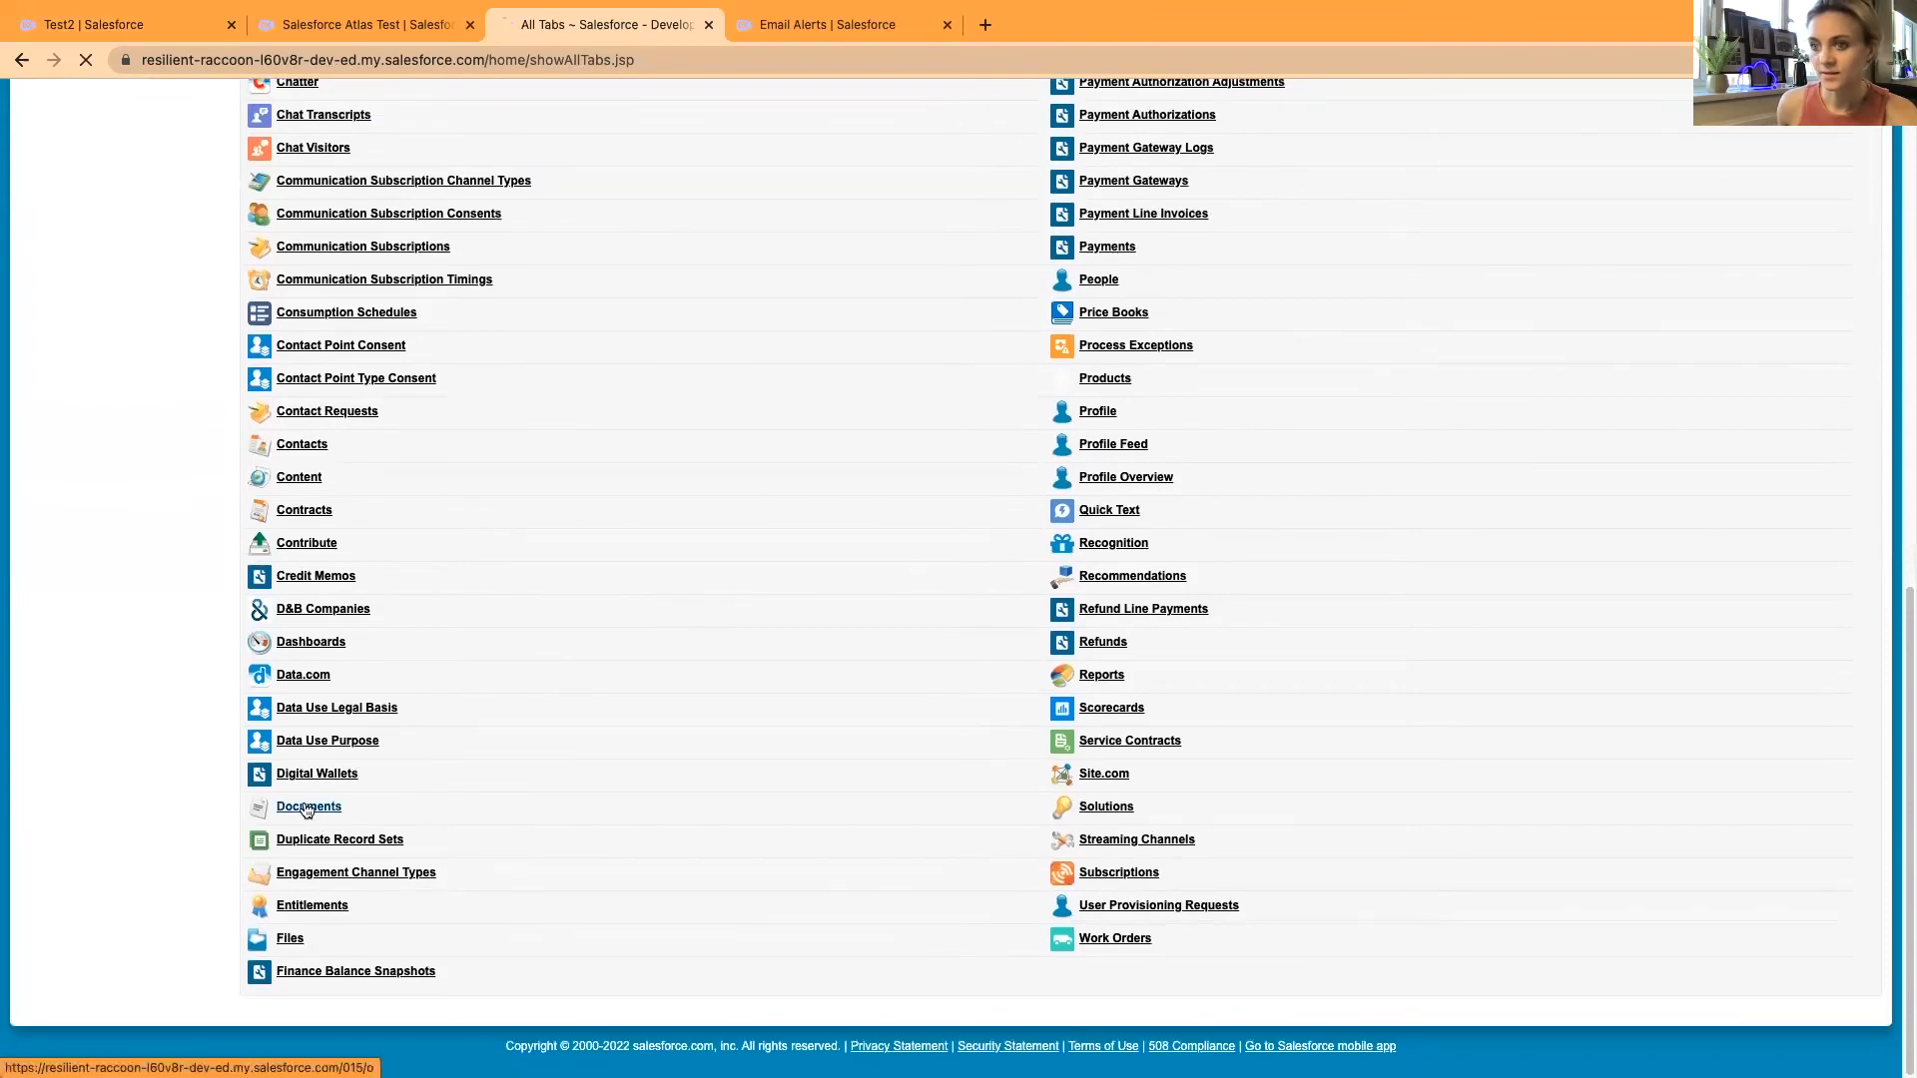
click(307, 807)
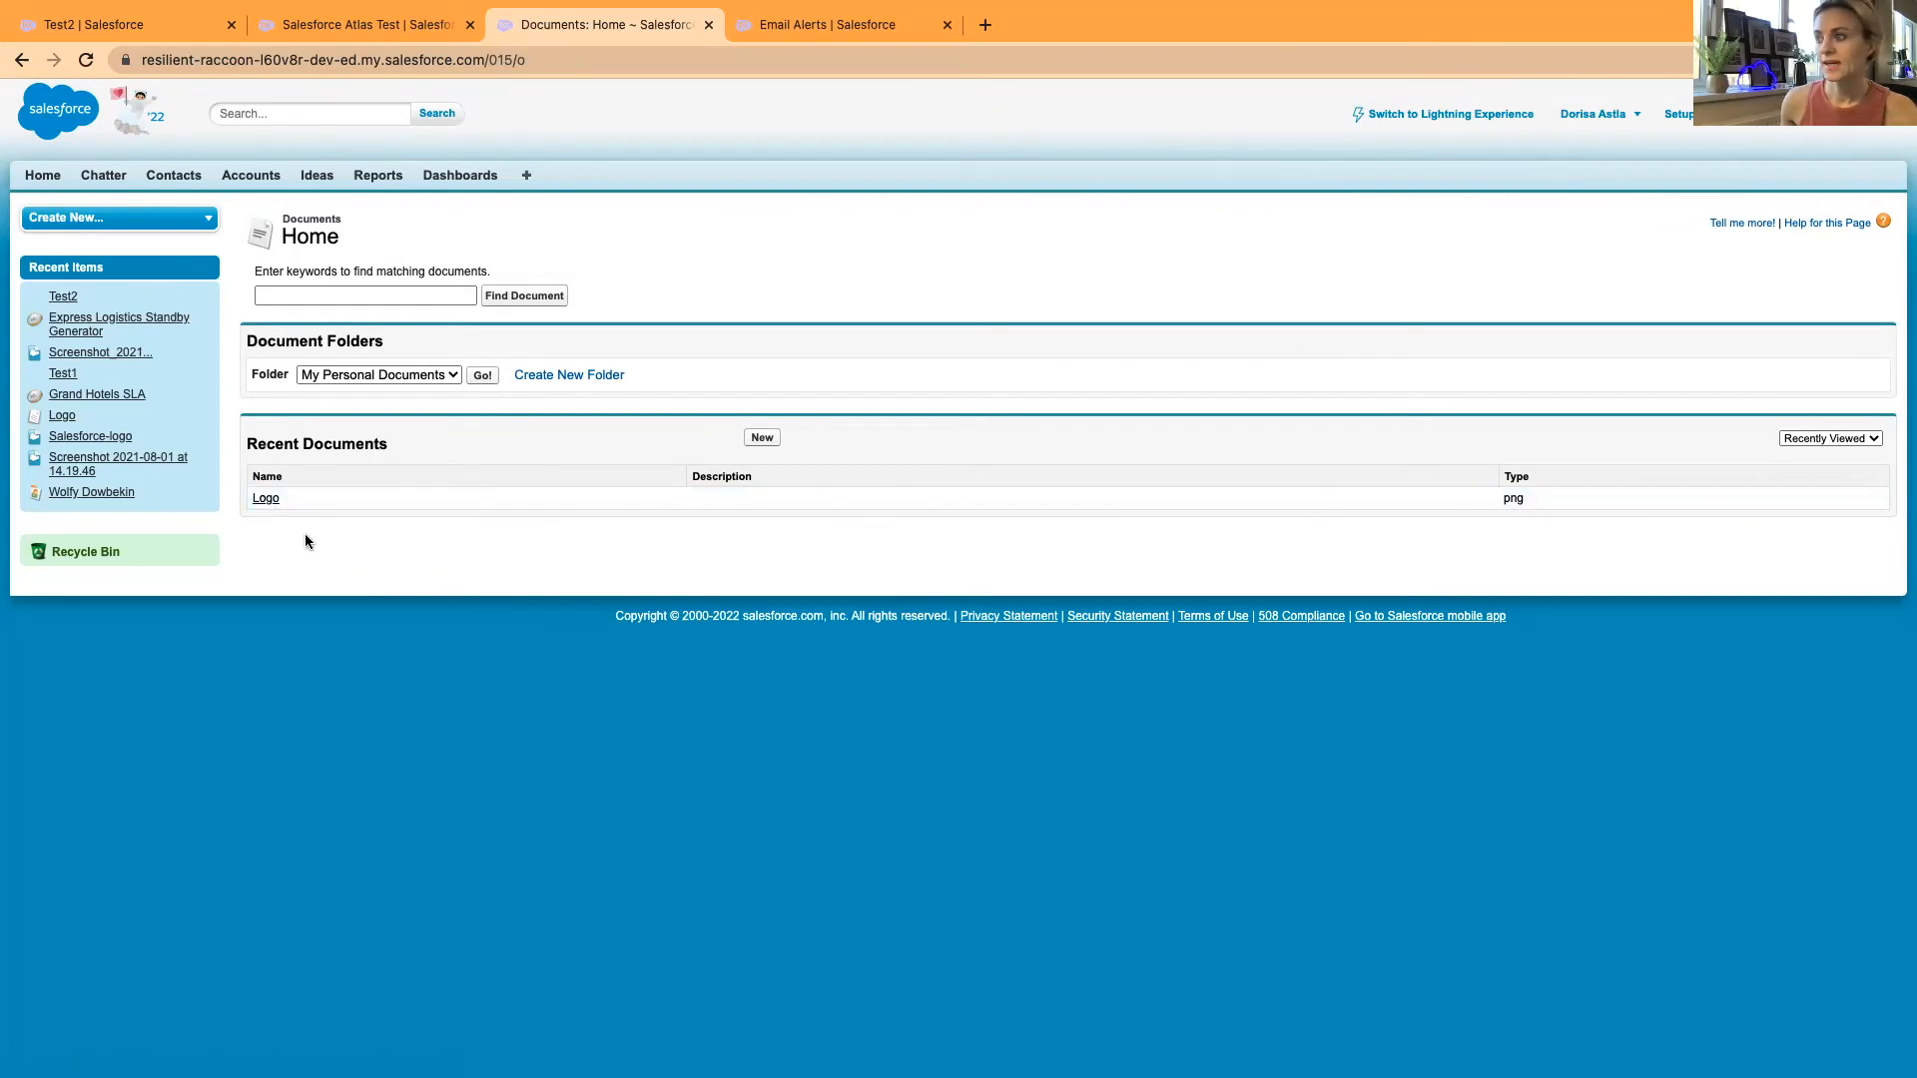
Start a new document named Logo2, externally available, in My Personal Documents
click(763, 440)
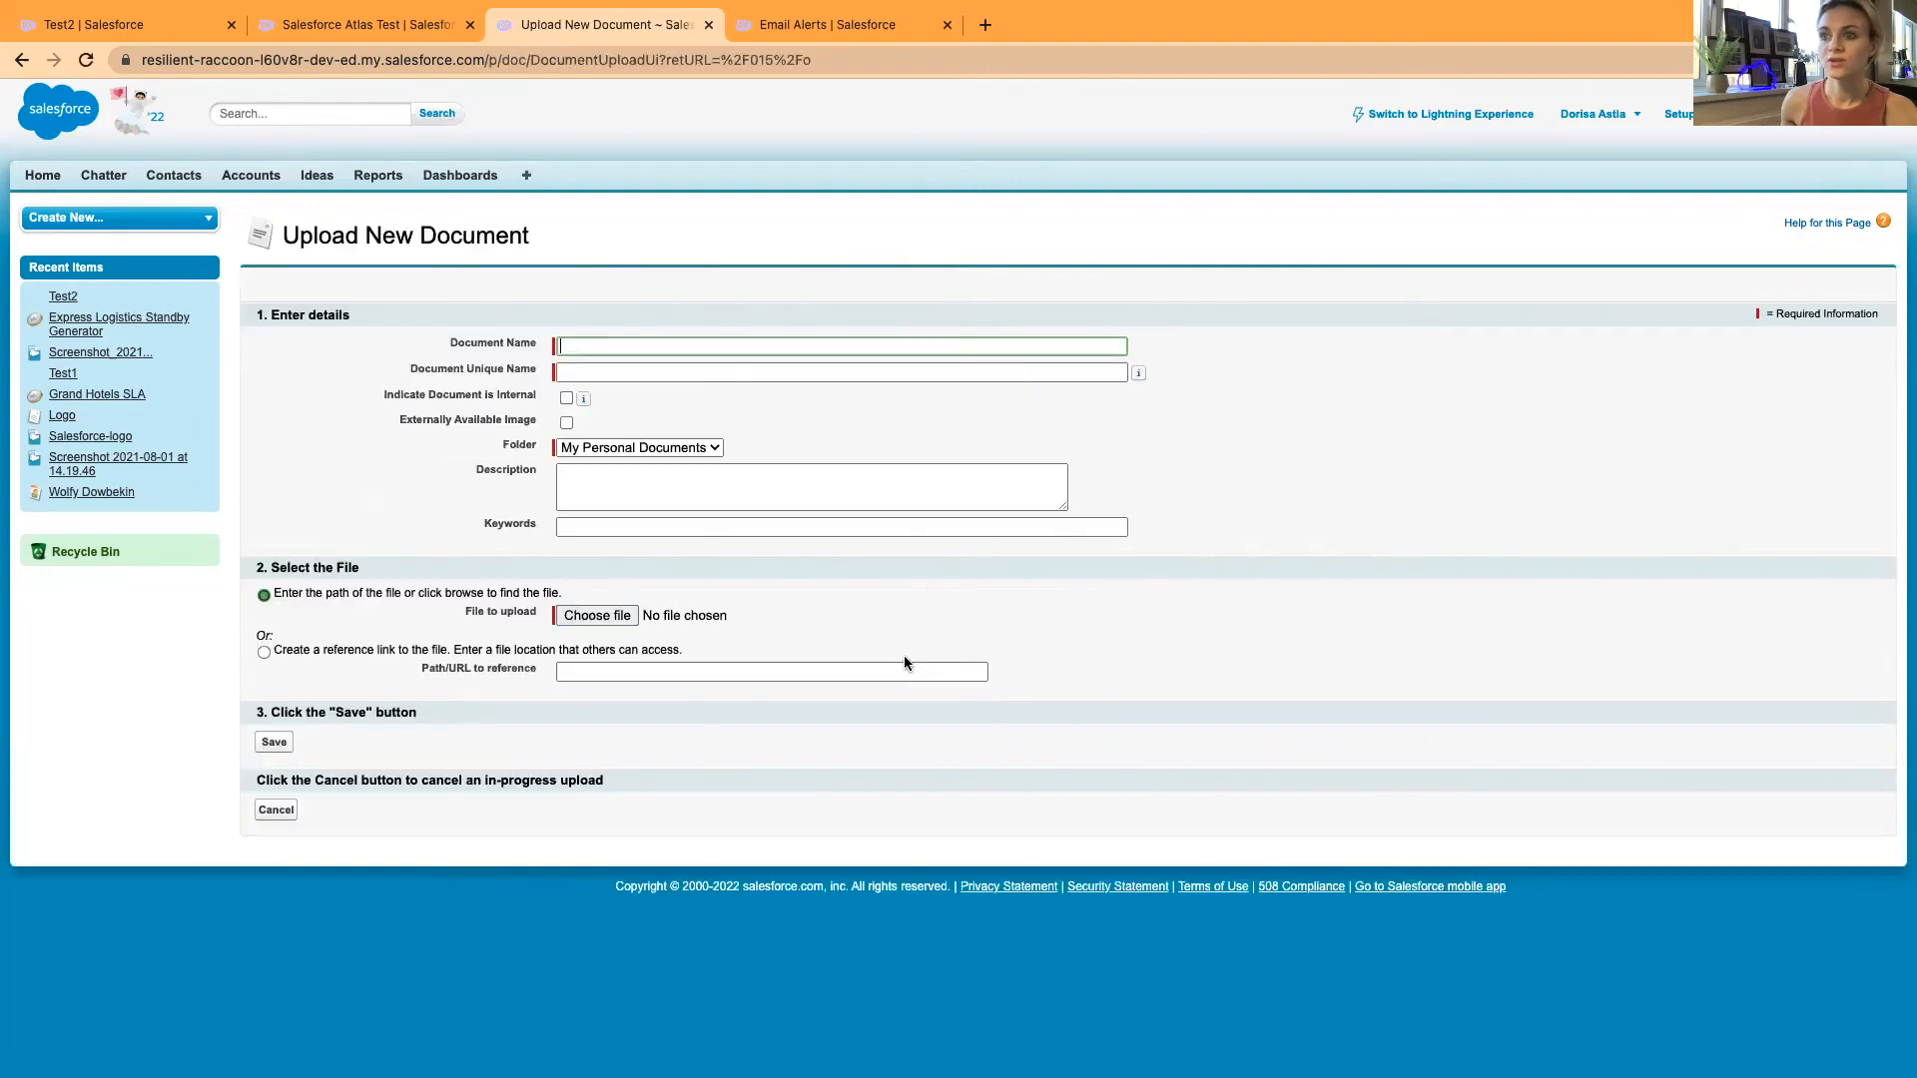
click(634, 339)
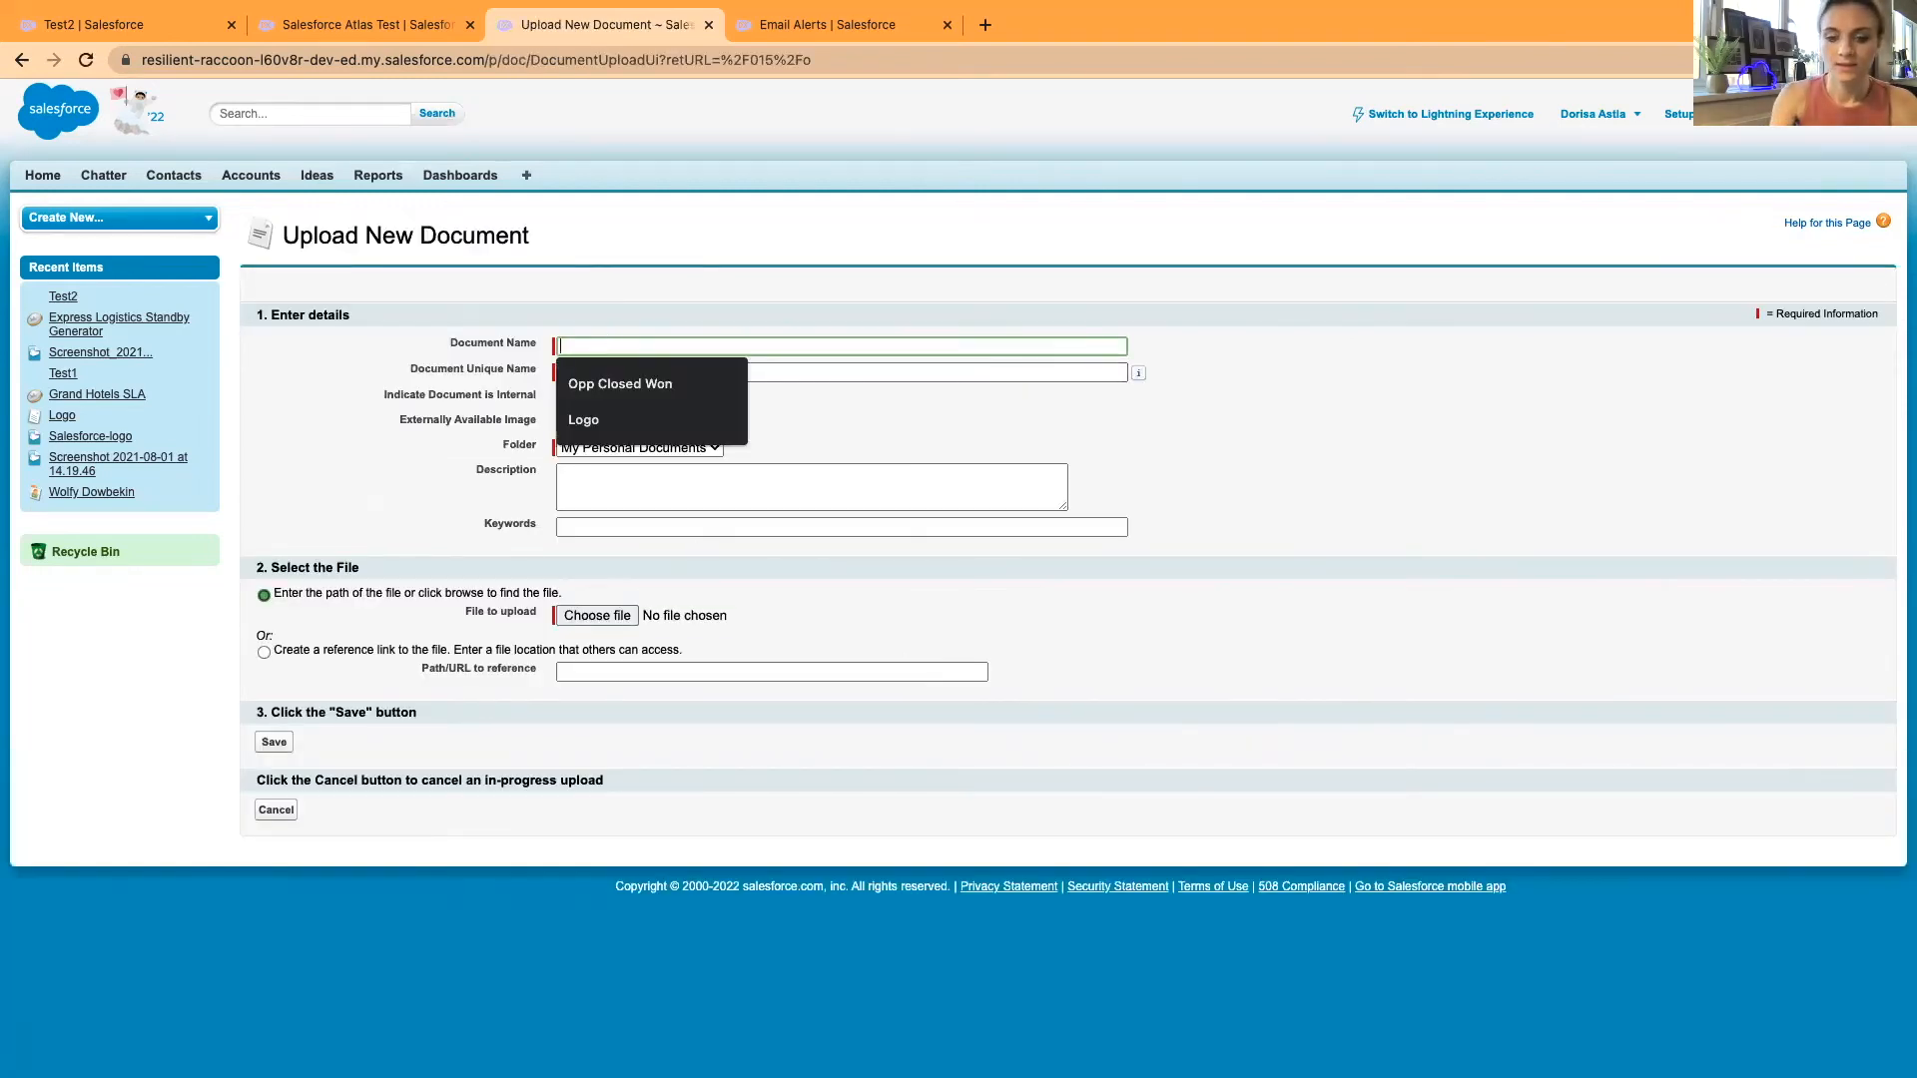
text(Logo2)
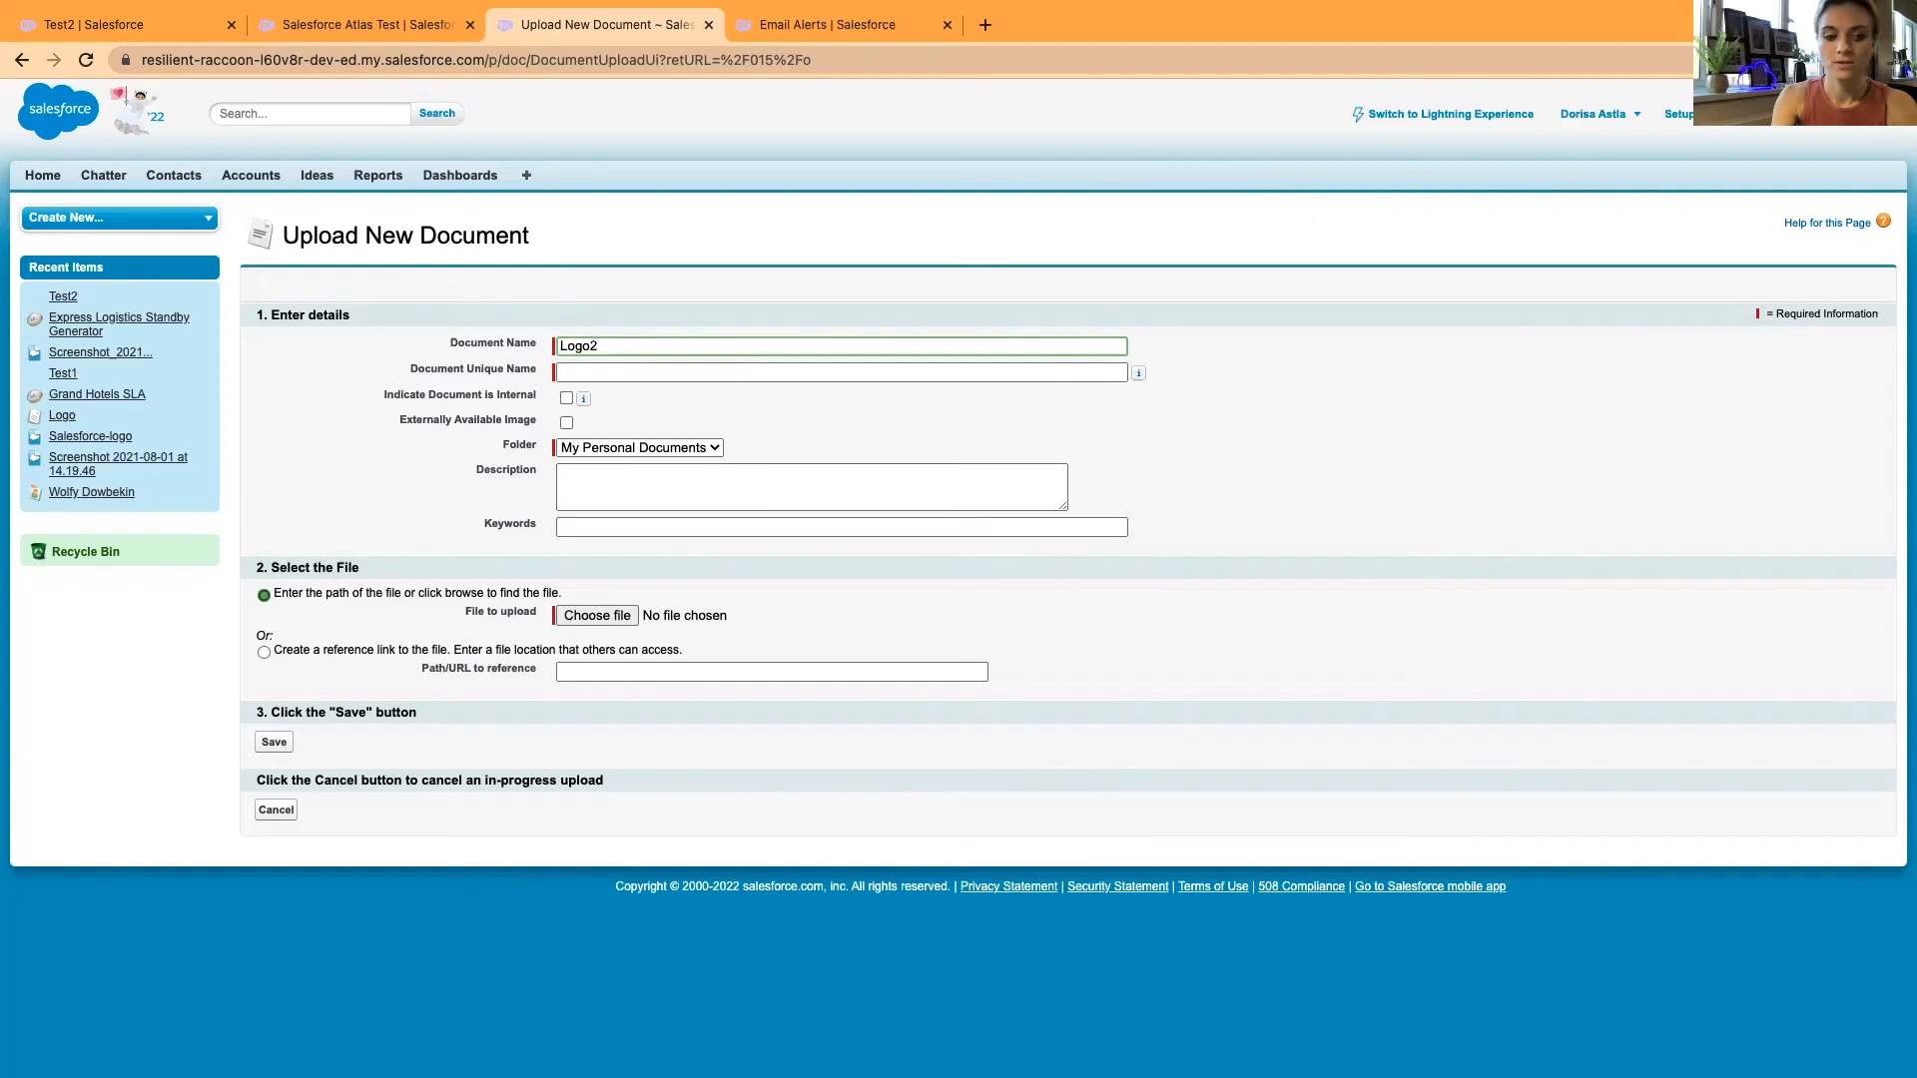
key(Tab)
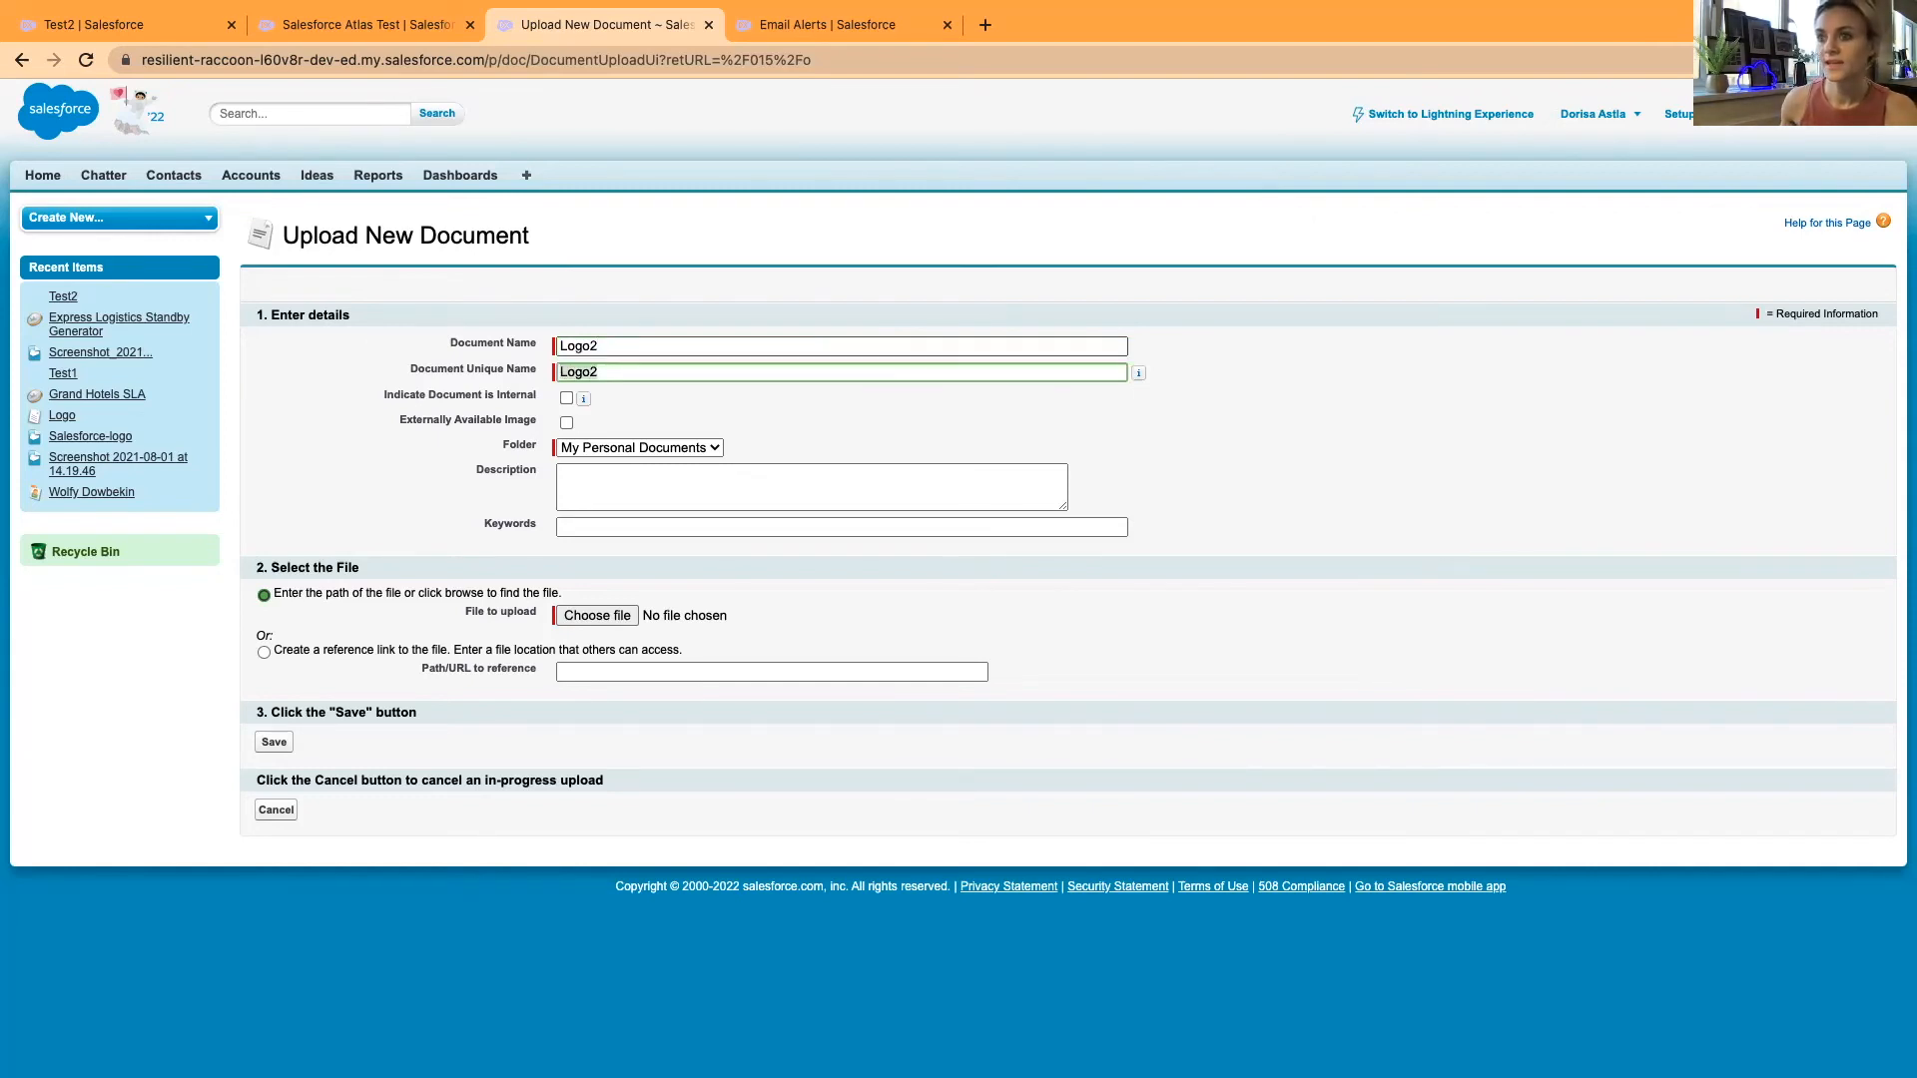
click(413, 466)
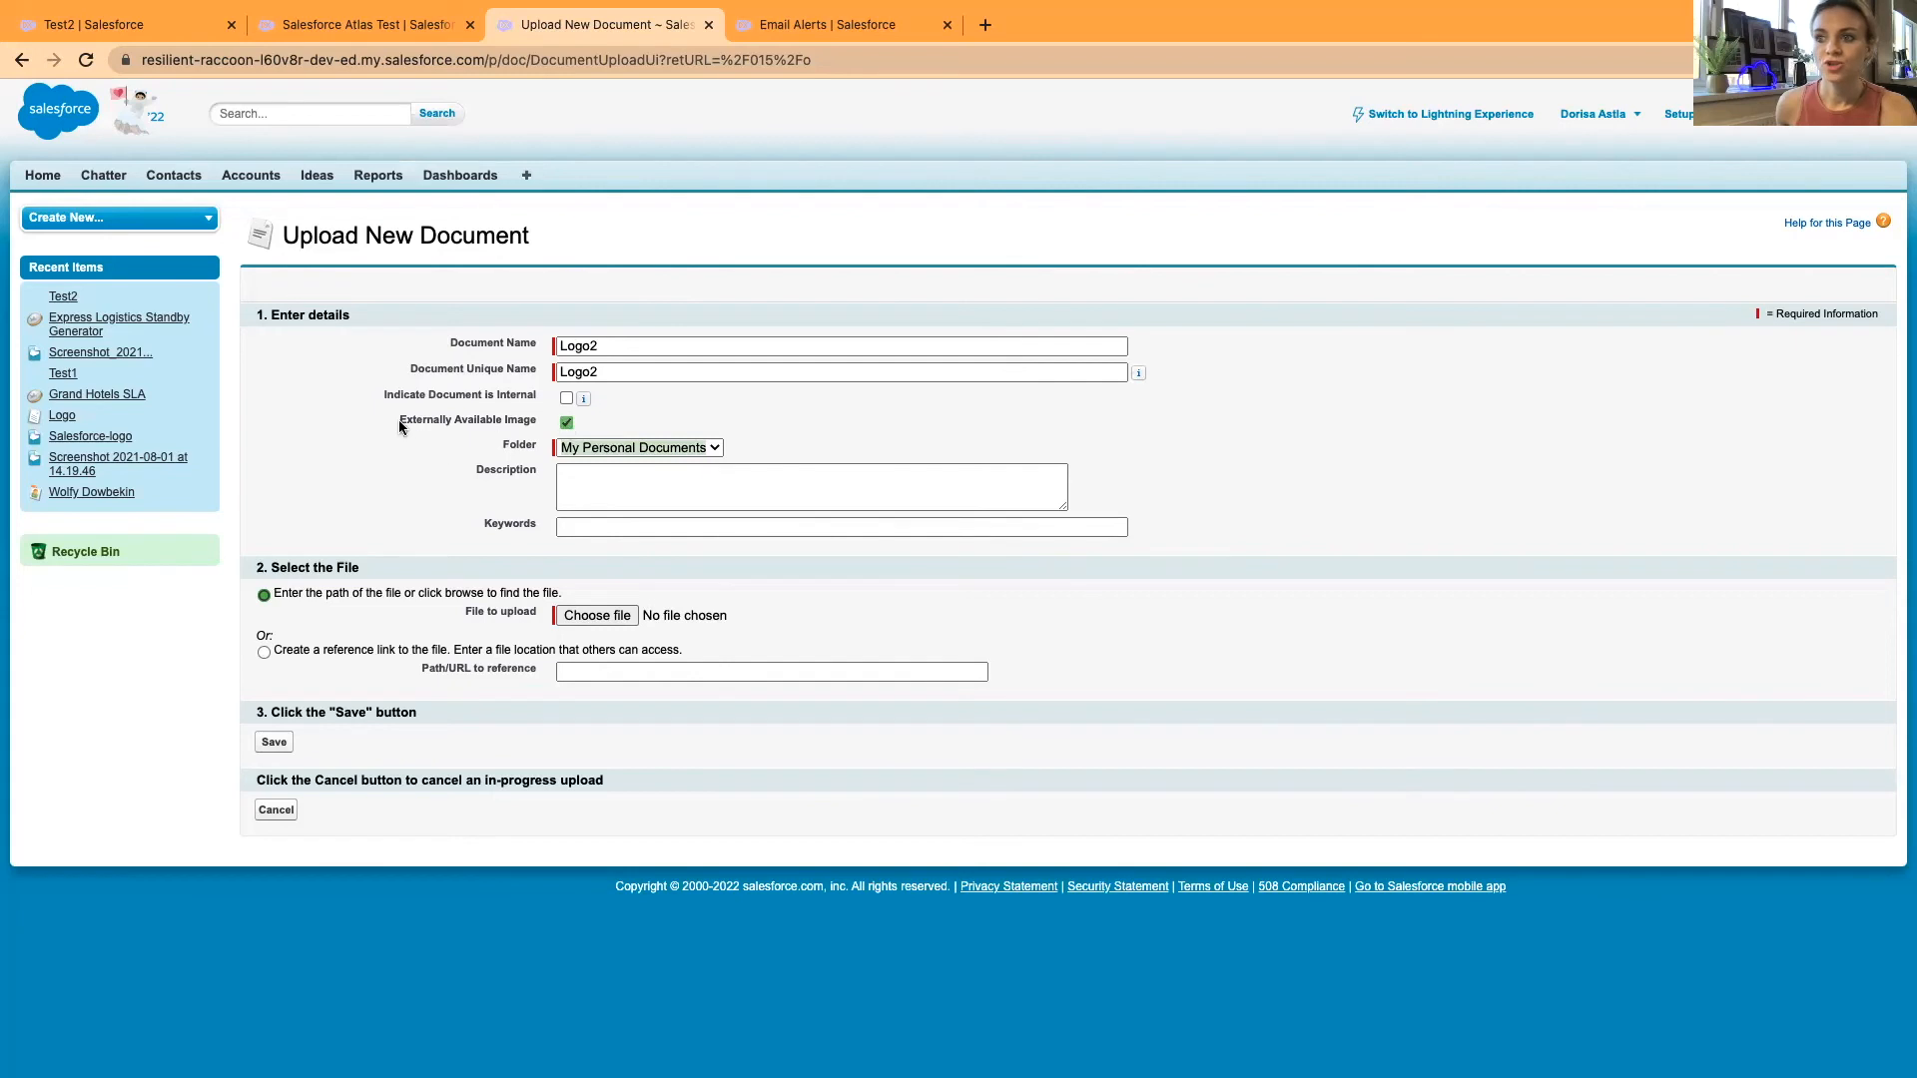
drag(398, 426, 486, 431)
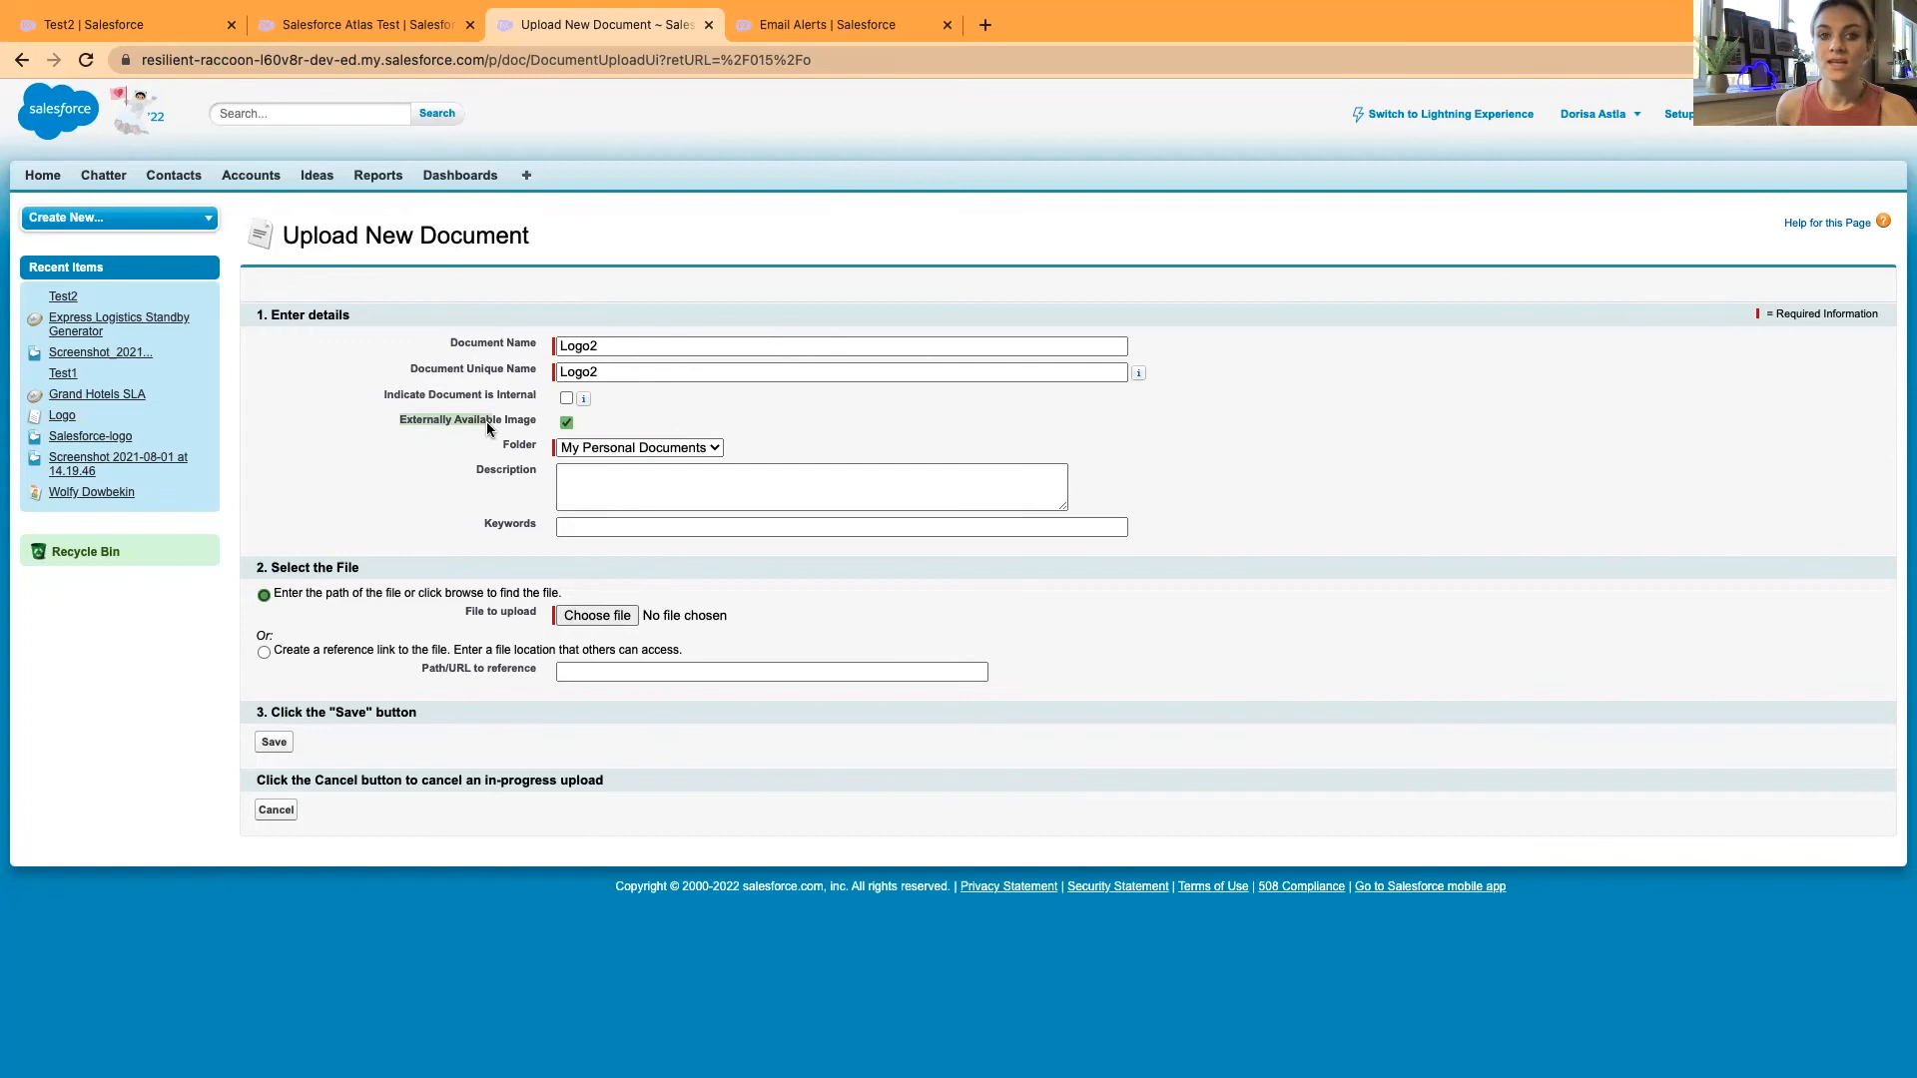
click(441, 452)
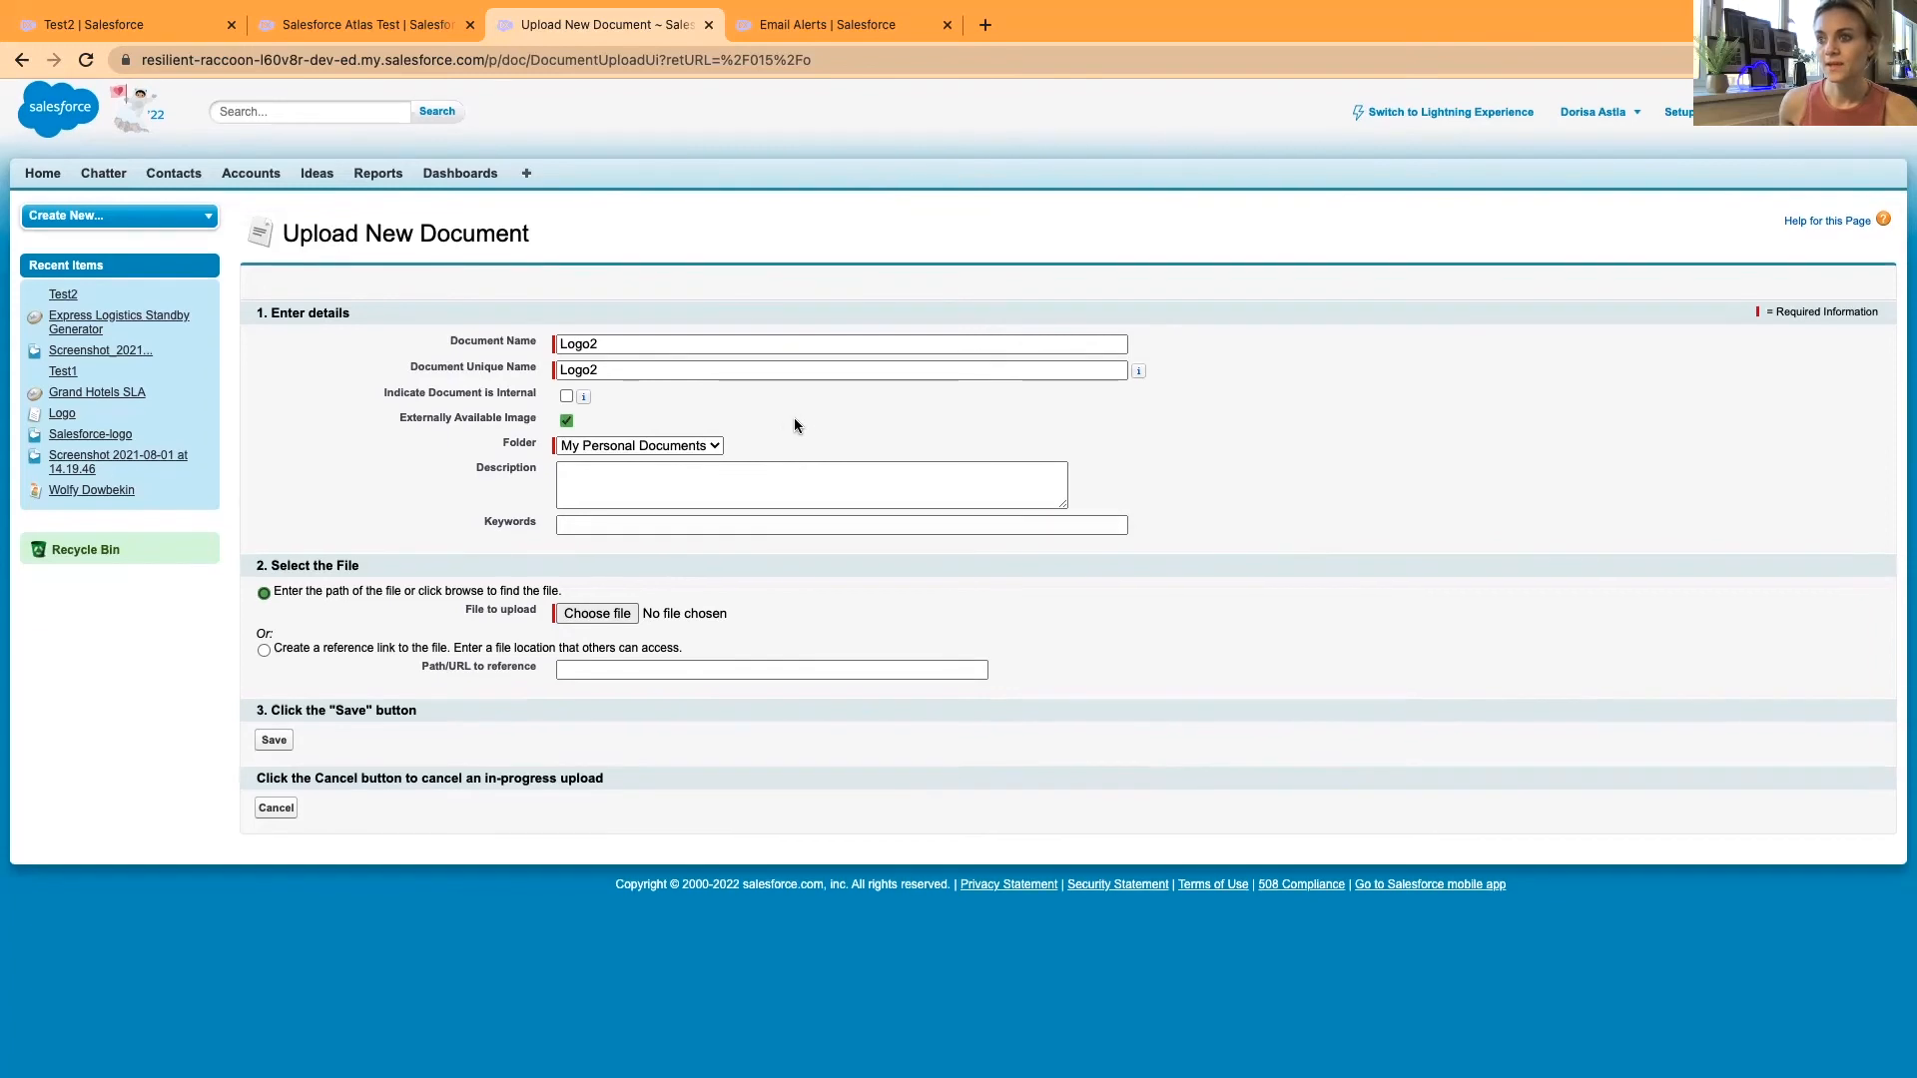
click(705, 446)
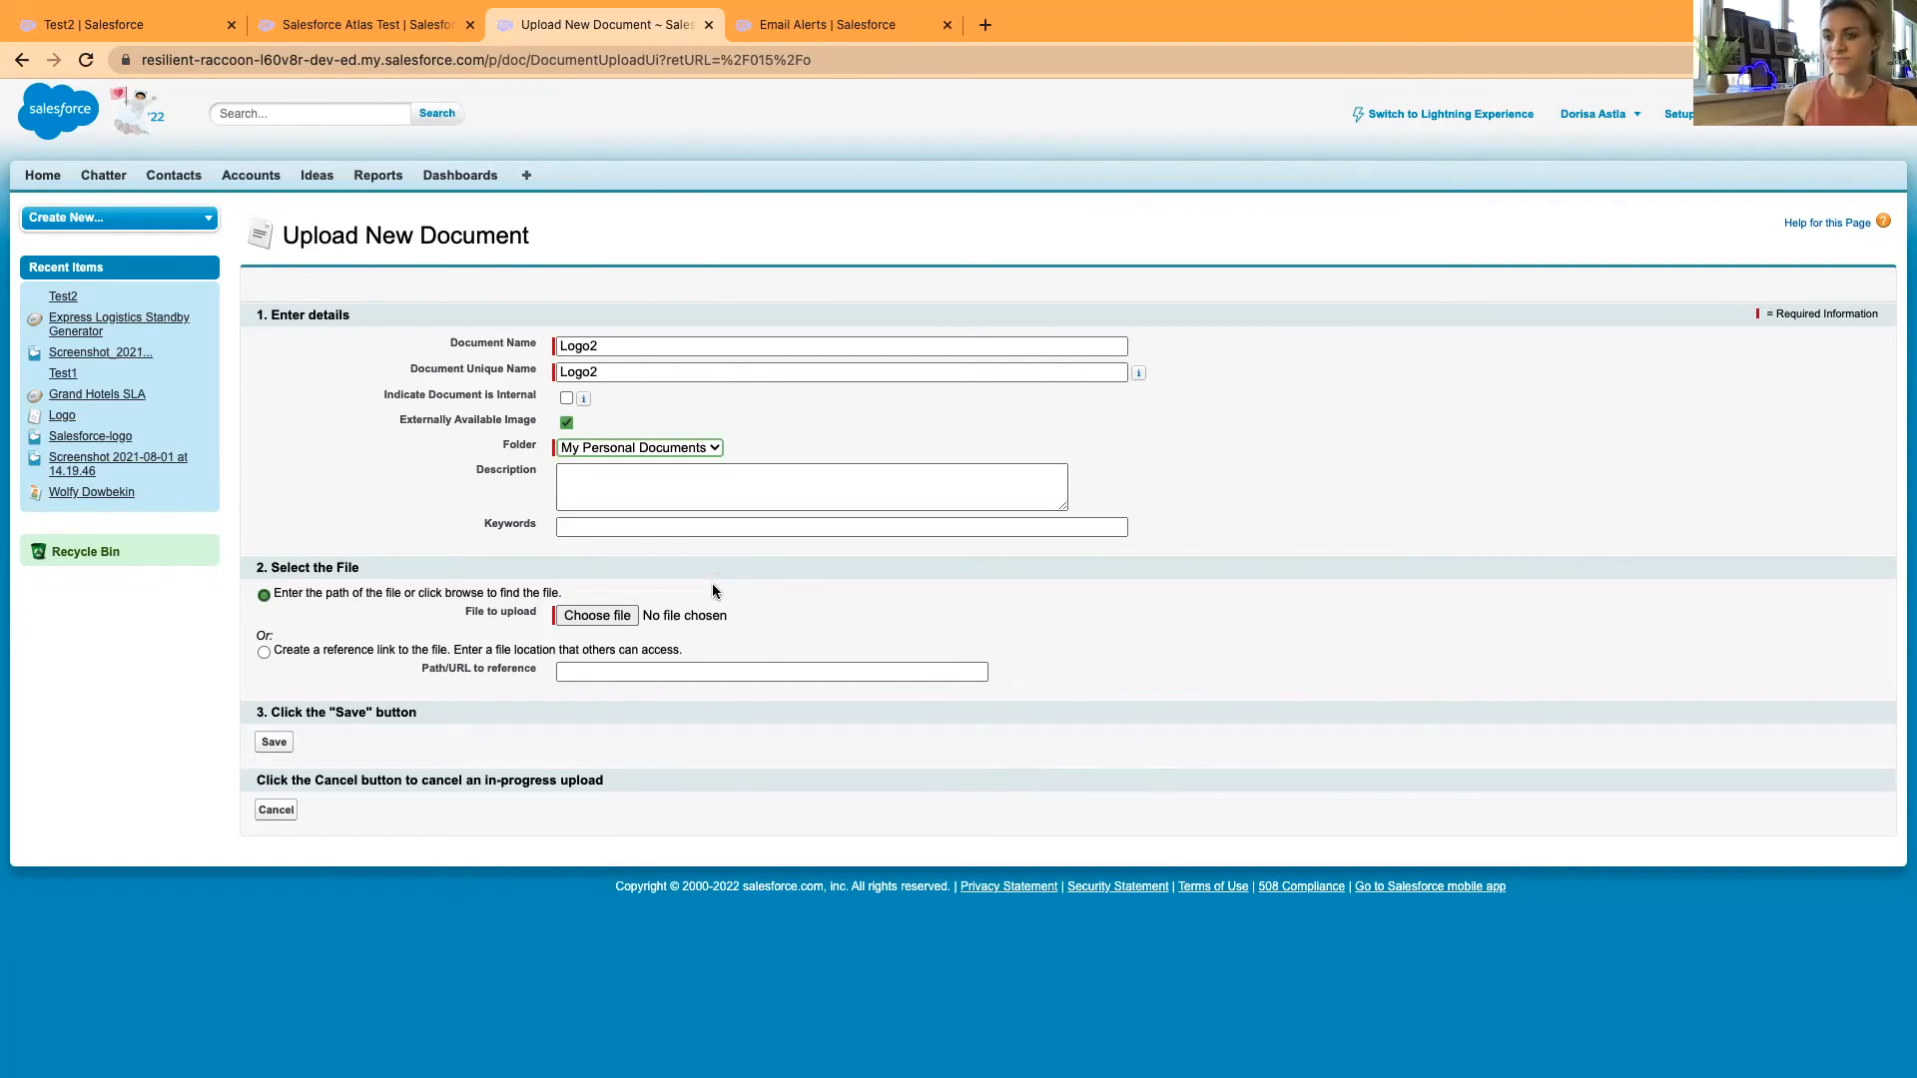
Attach the Salesforce Atlas logo png from the computer as the document file
click(591, 618)
click(1453, 911)
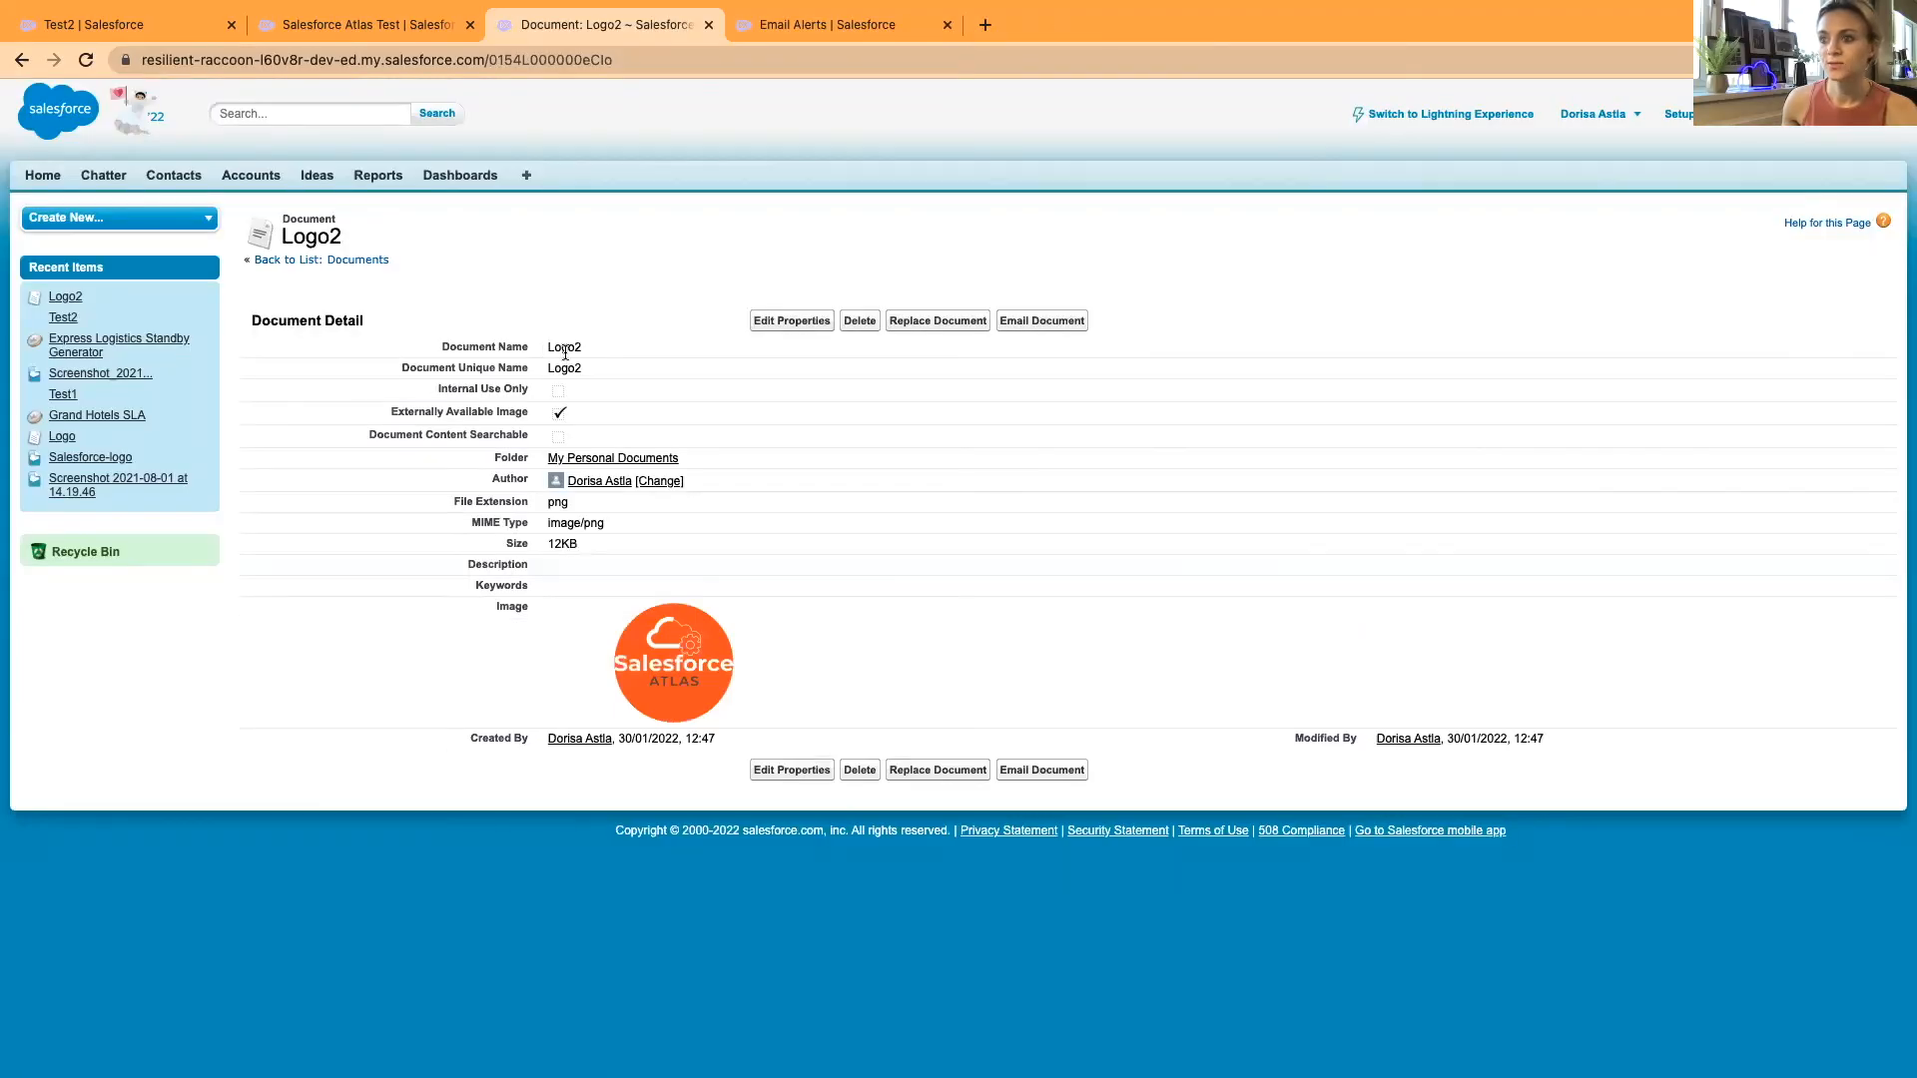
Inspect the Logo2 image's page code and start editing the Test2 letterhead record
right_click(695, 681)
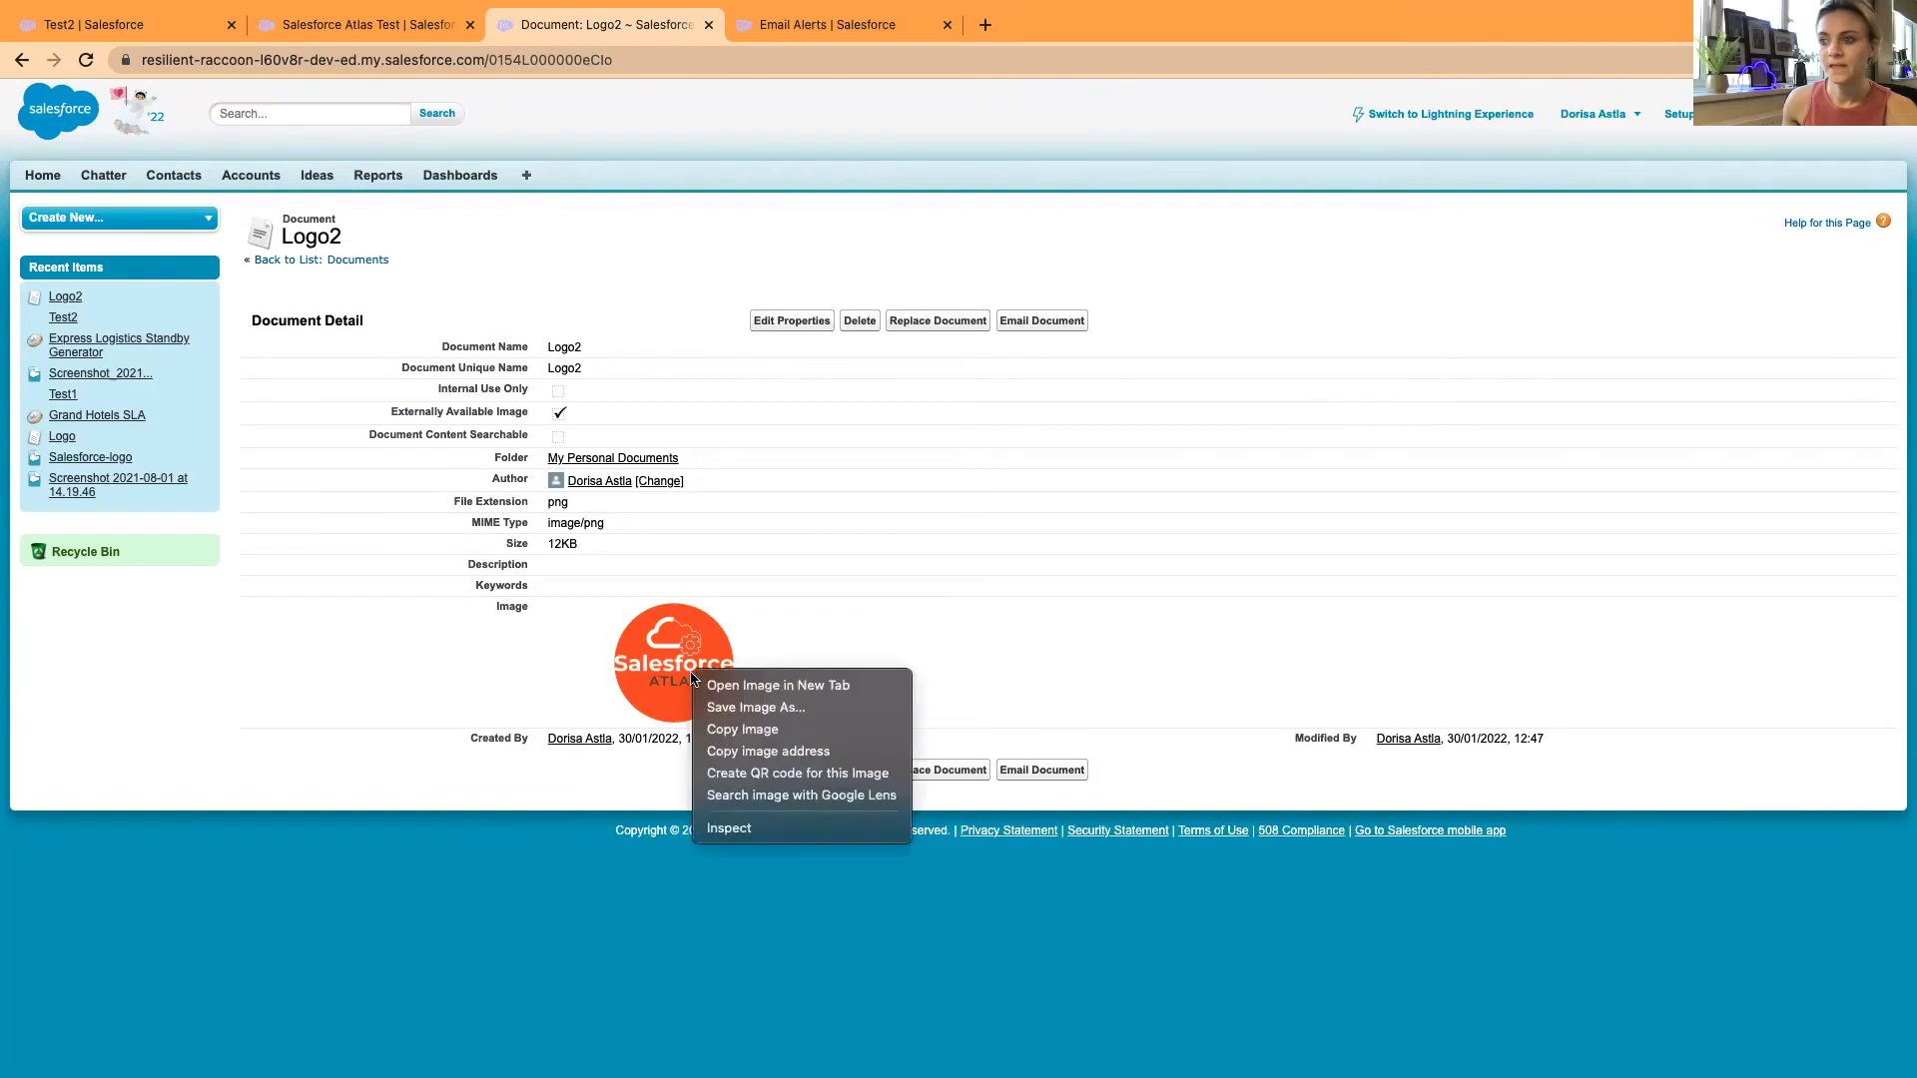
click(779, 830)
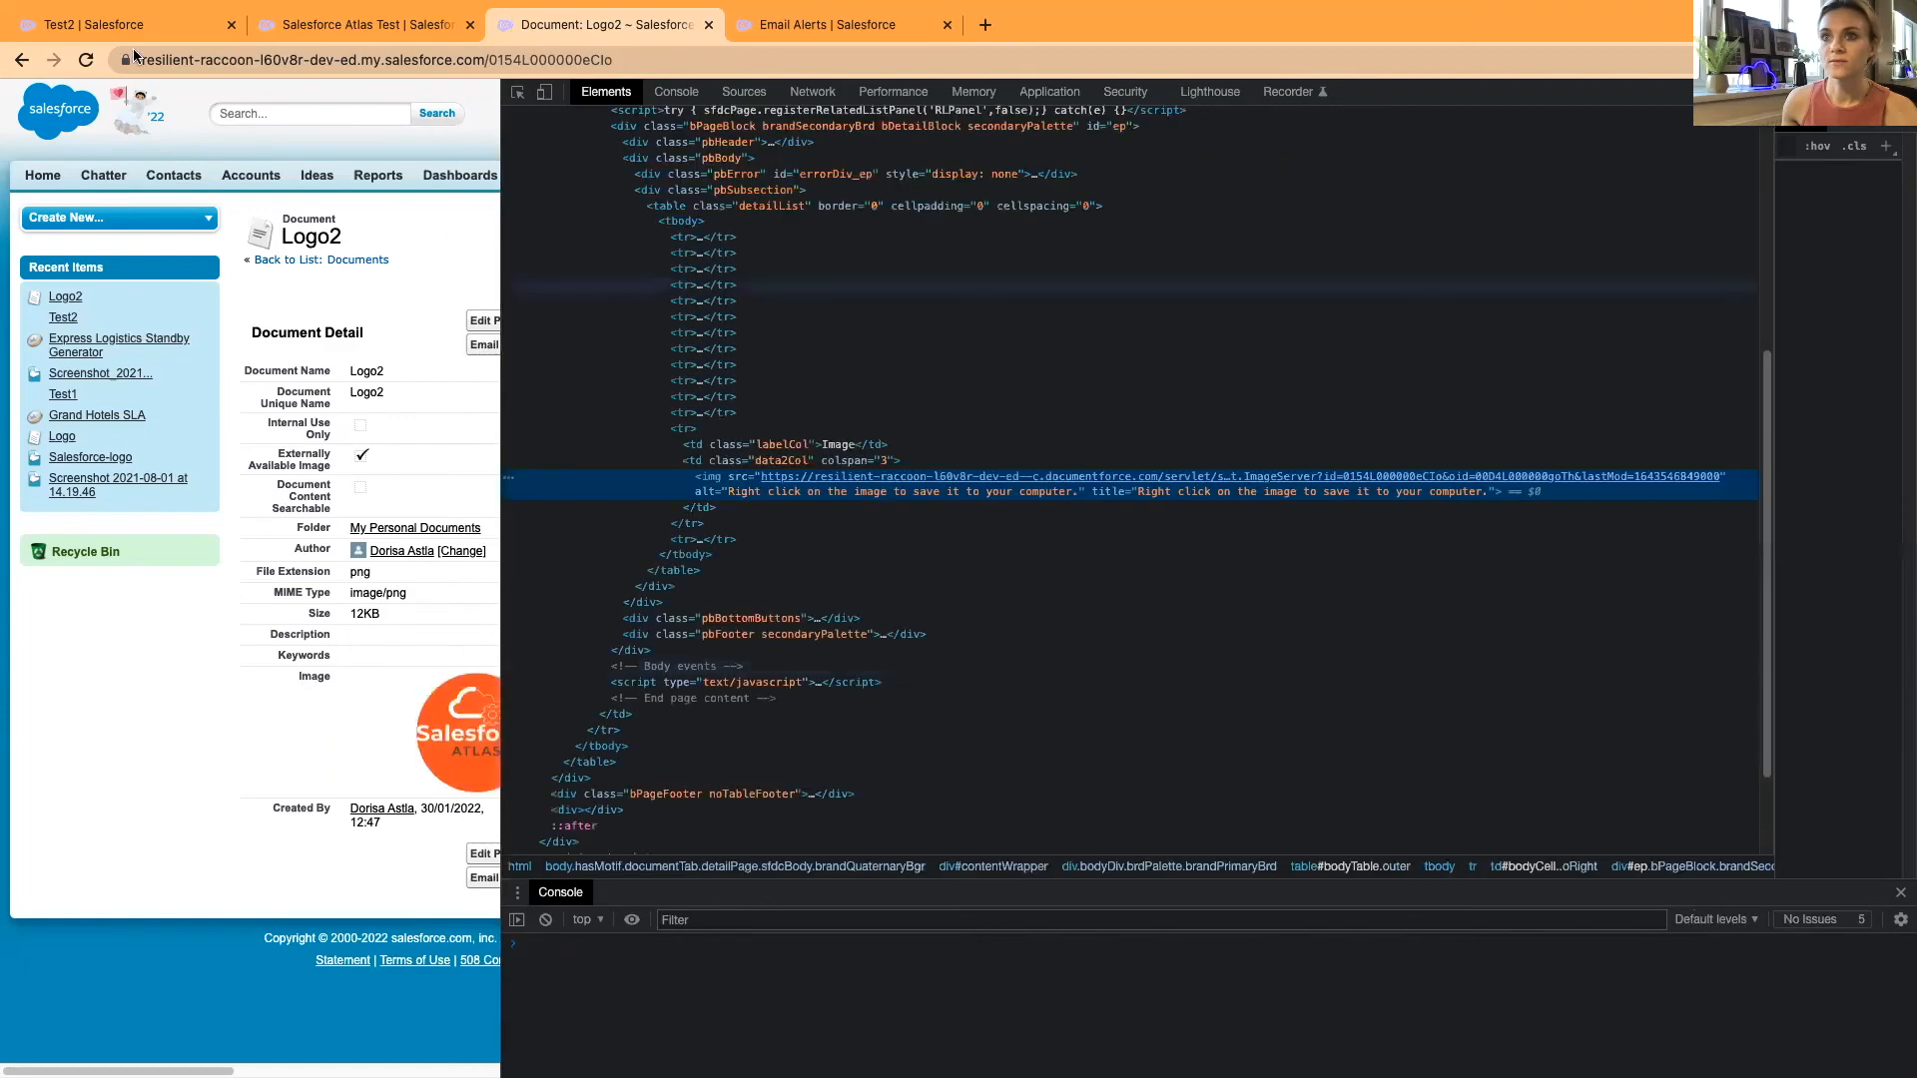
click(117, 21)
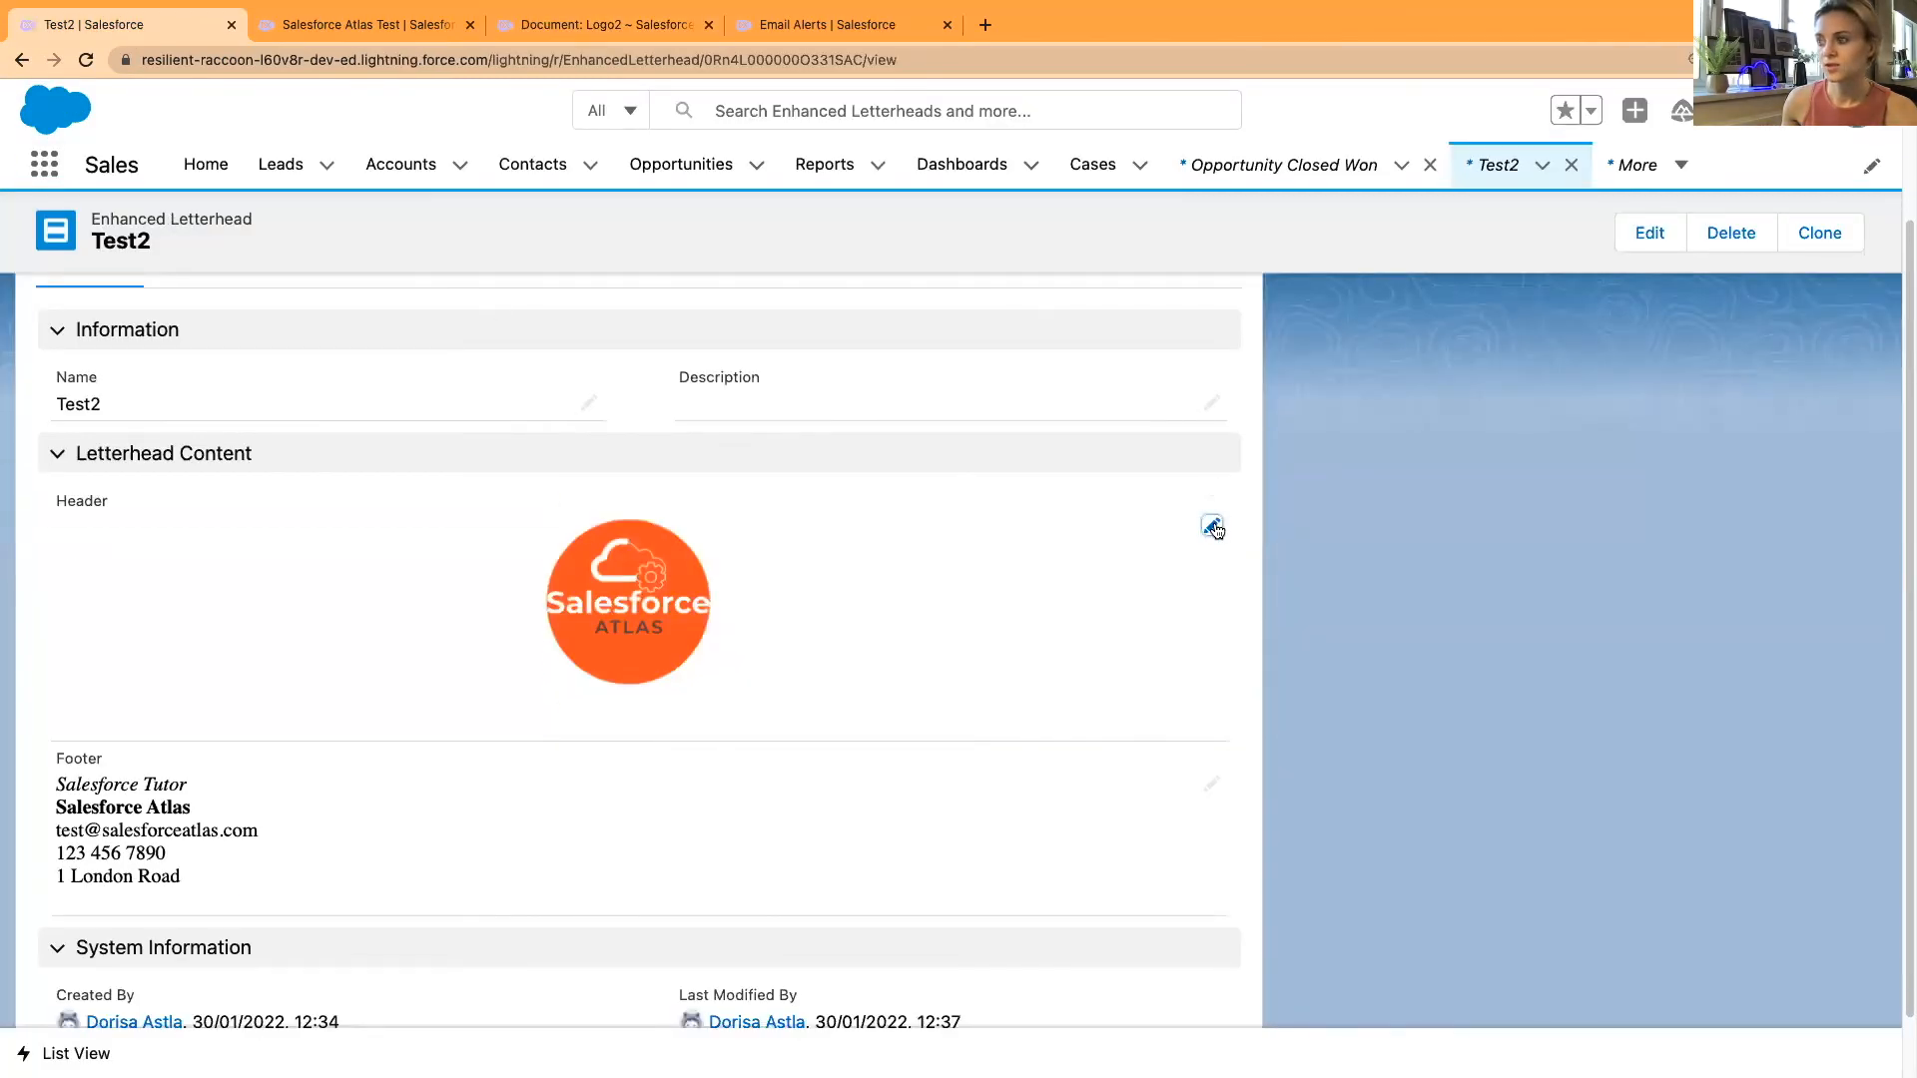
click(1212, 526)
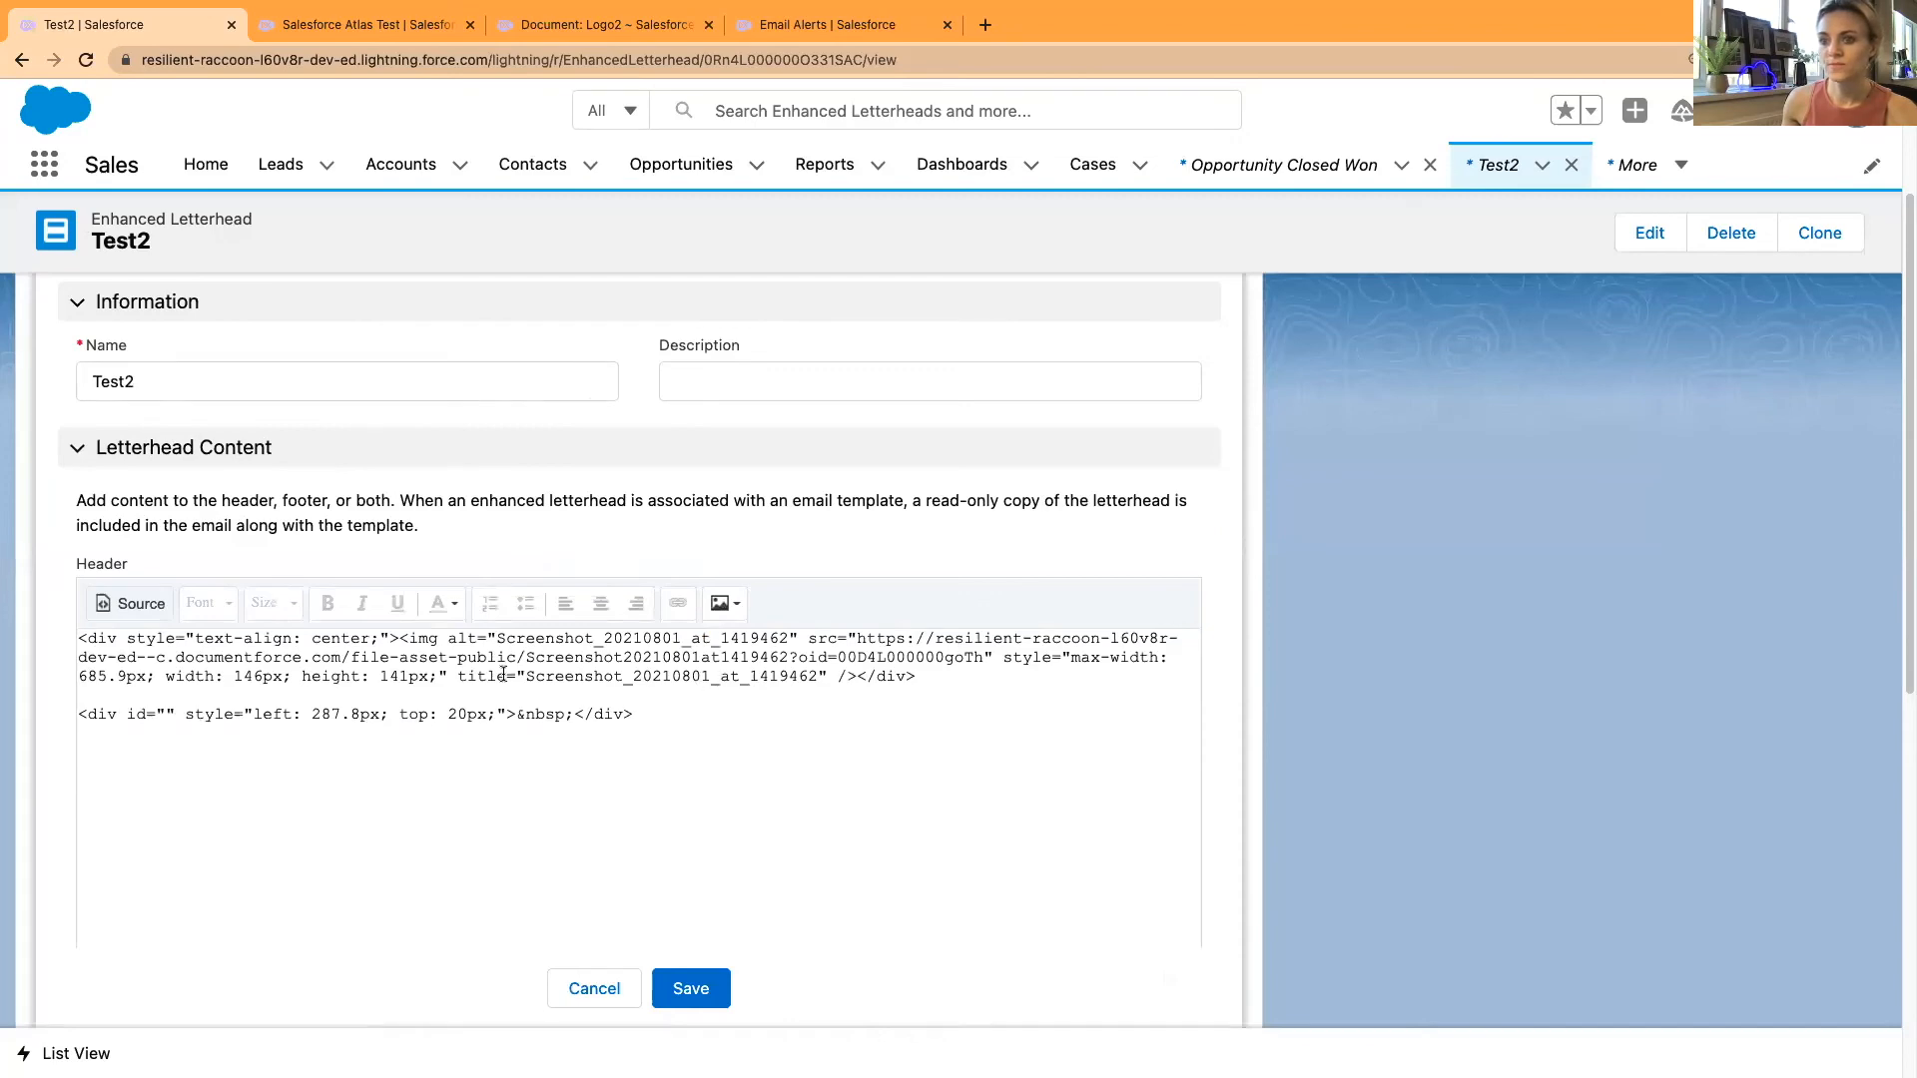
click(833, 26)
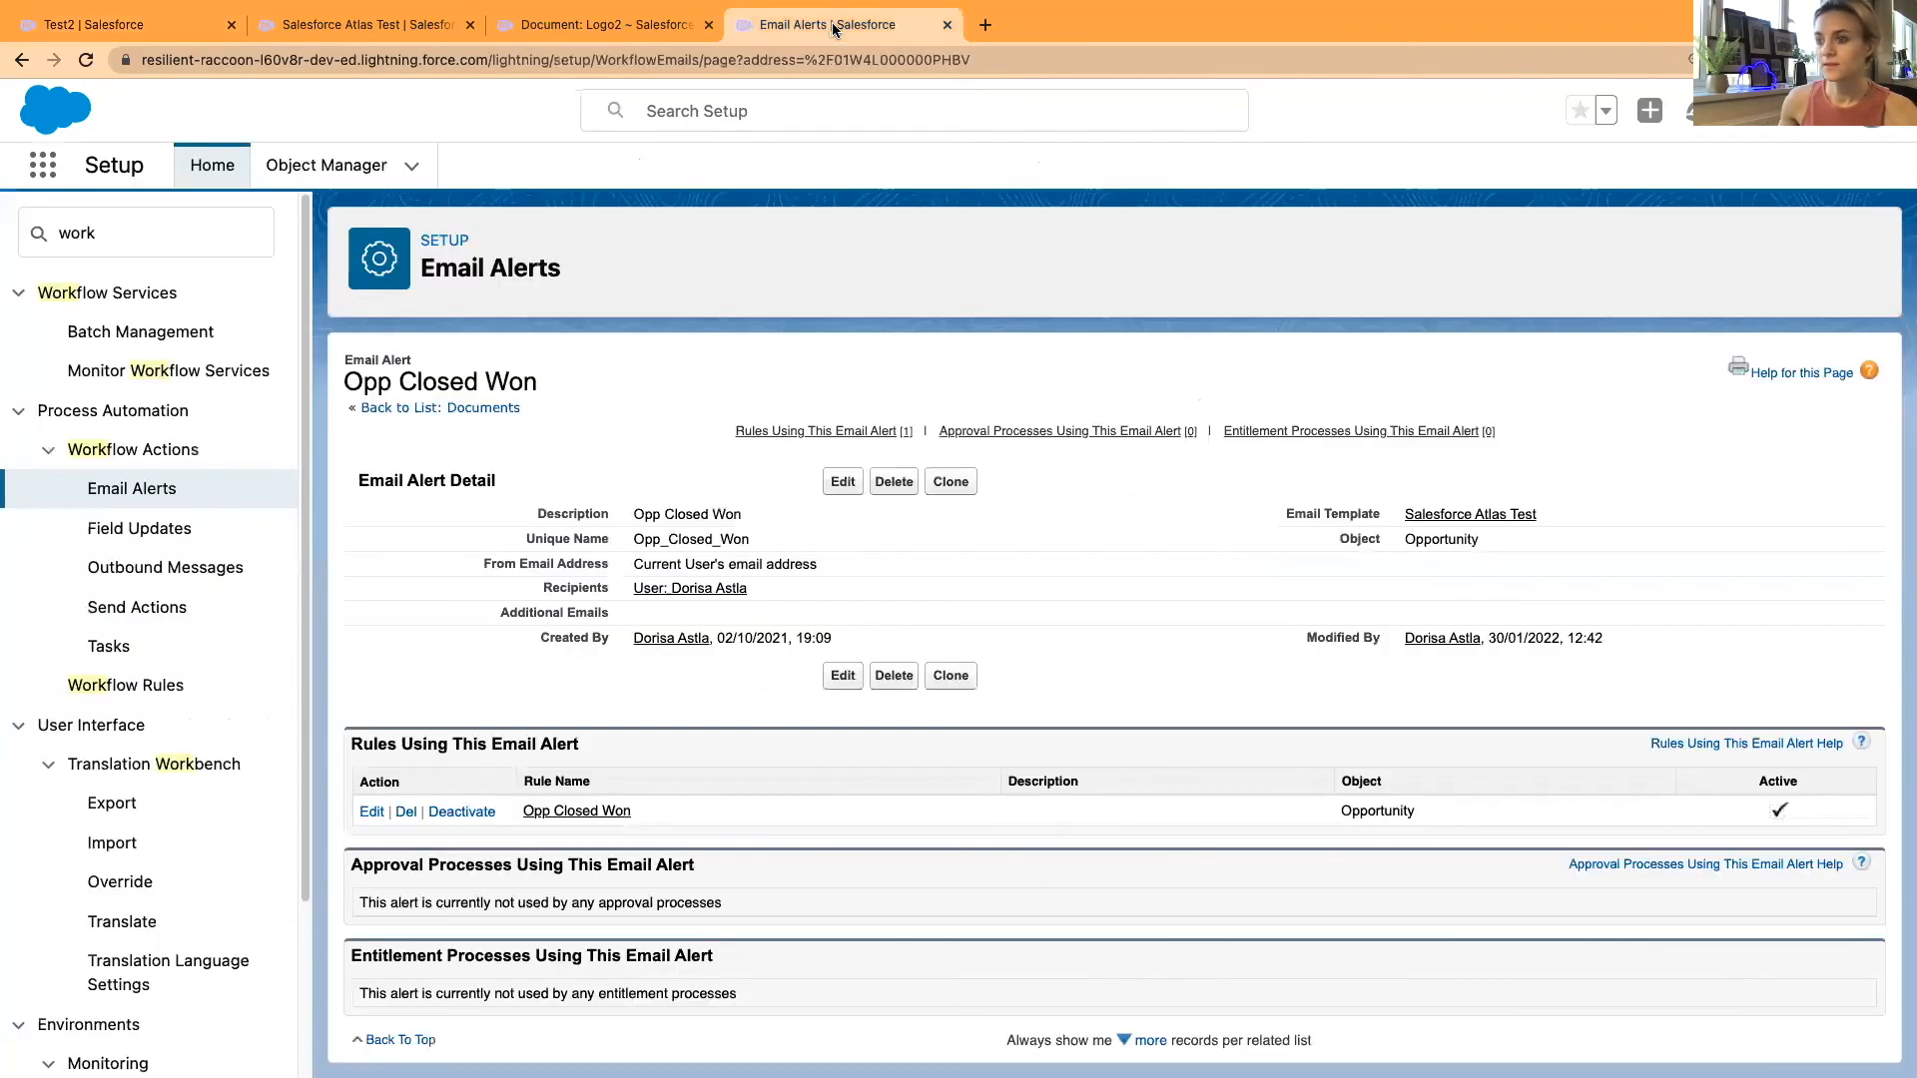
click(565, 22)
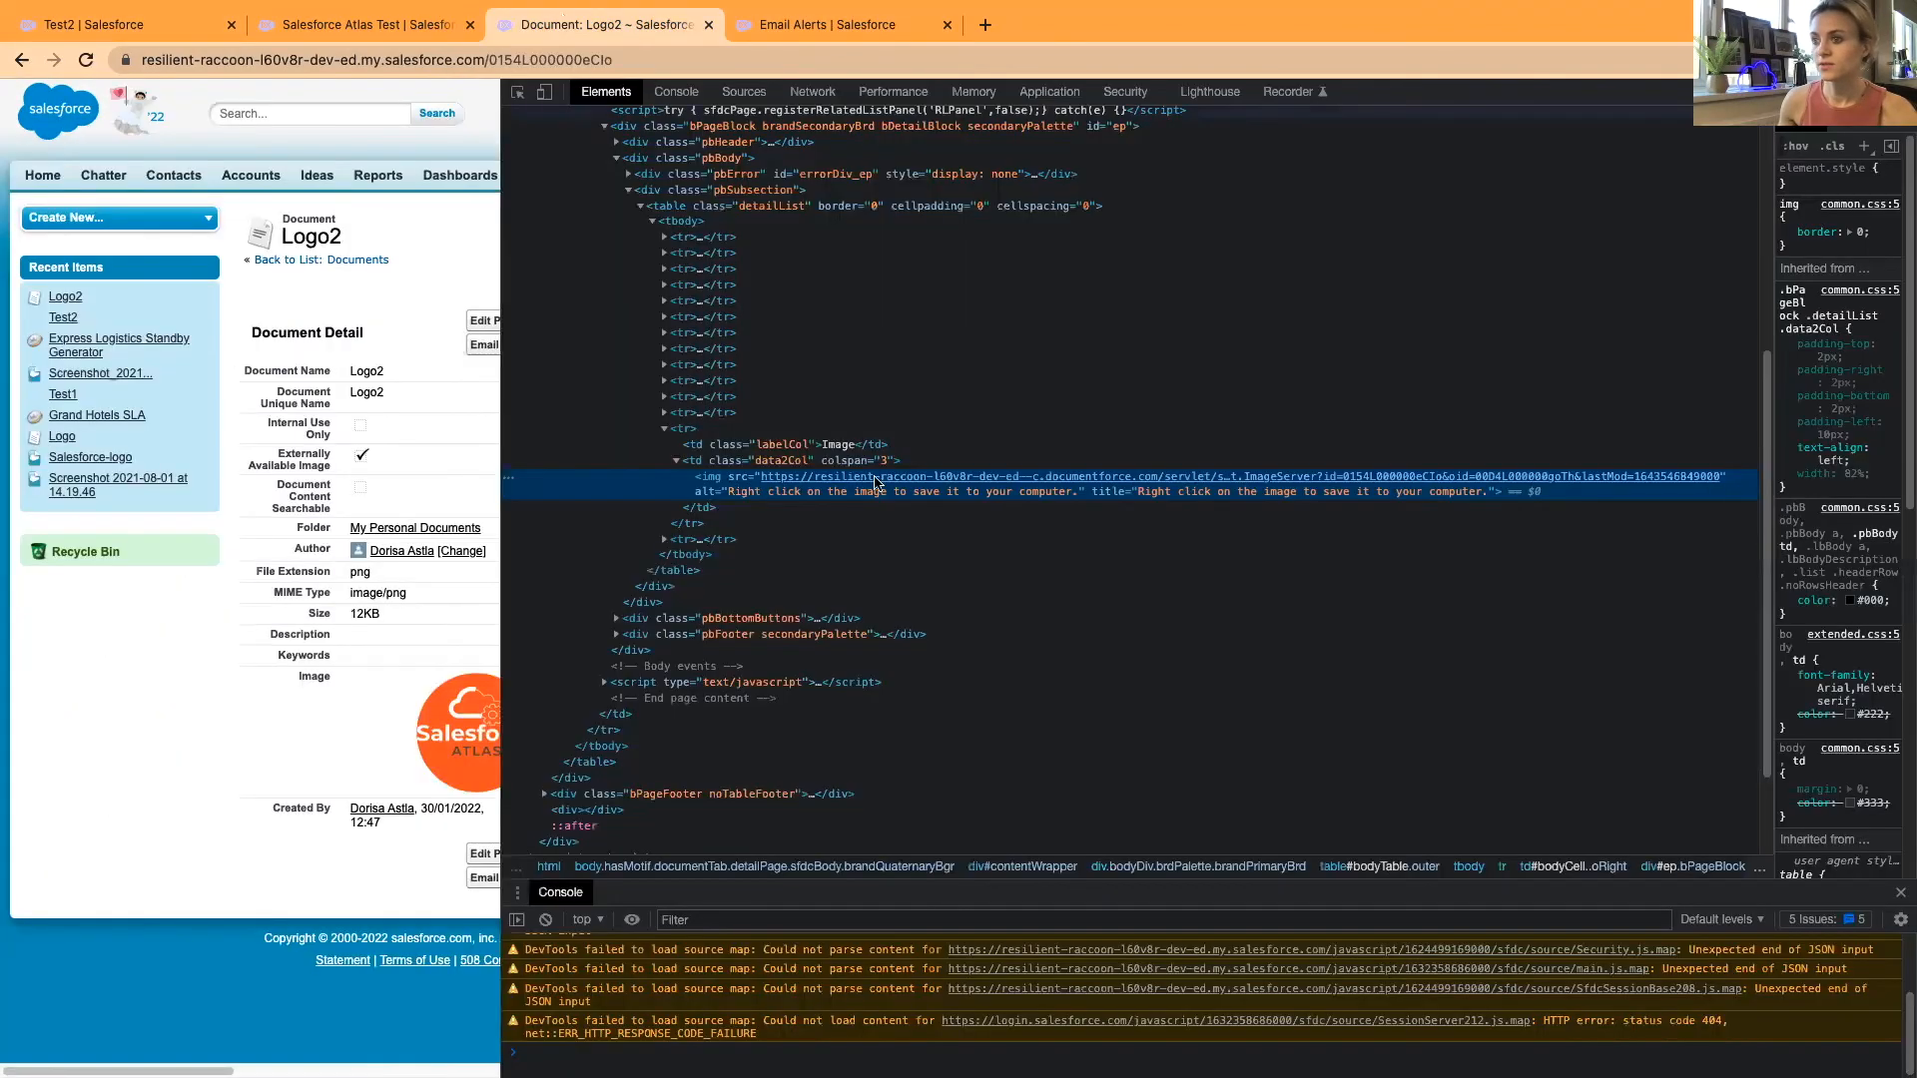
mouse_move(899, 478)
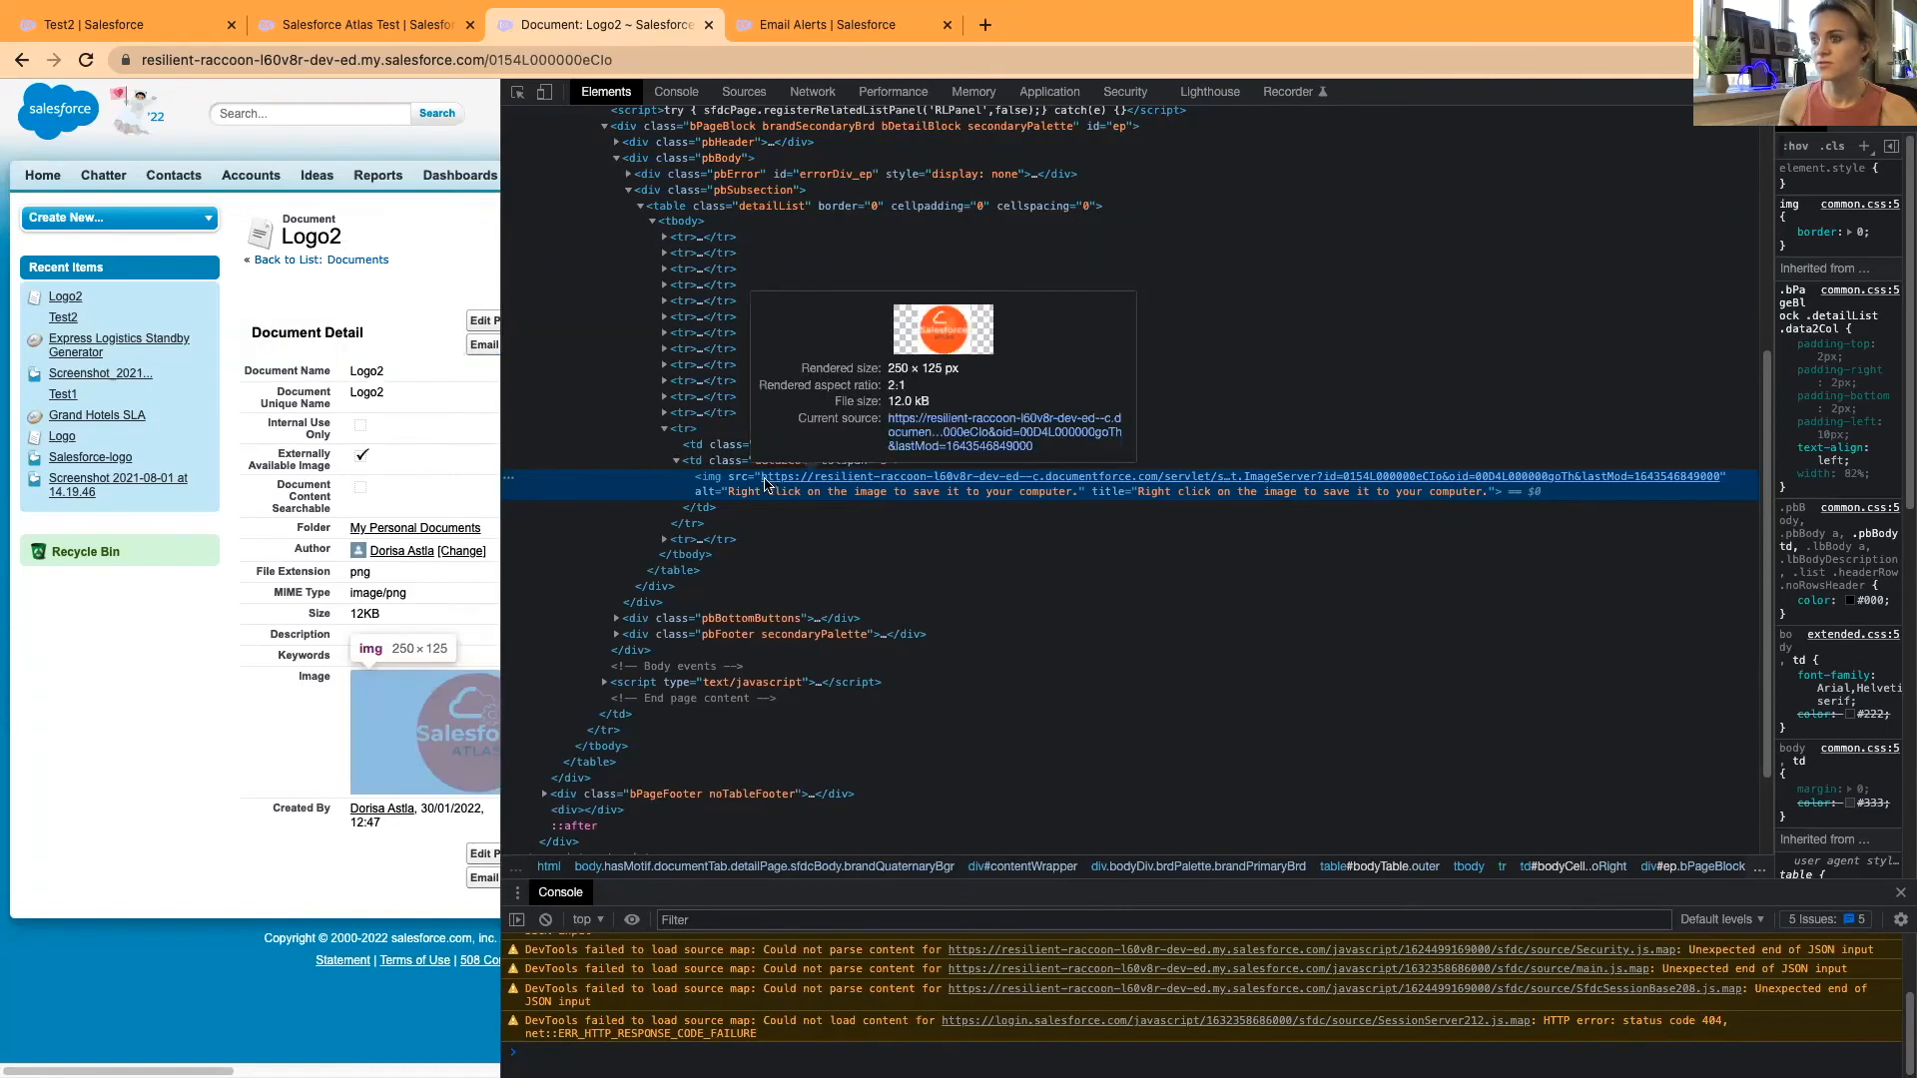
Copy the Logo2 image's web address and return to the Test2 letterhead
right_click(777, 482)
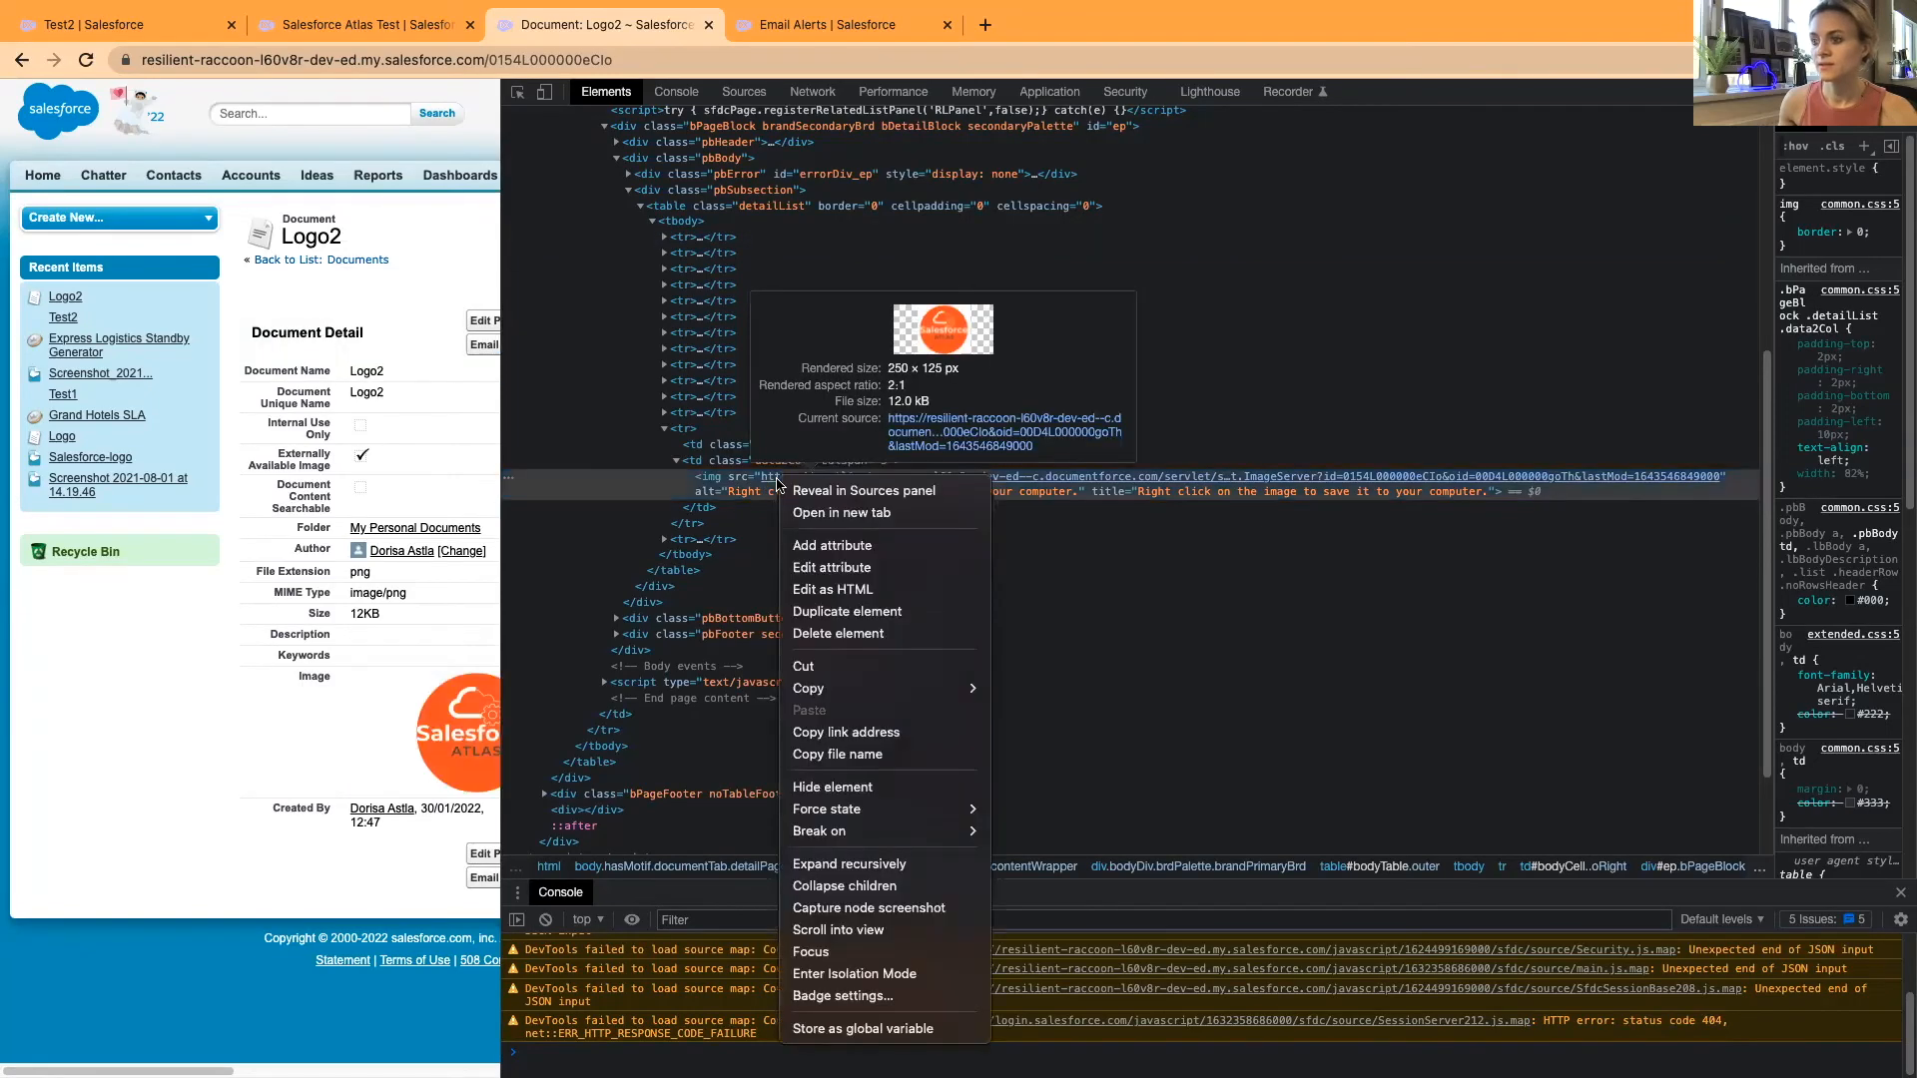
click(847, 733)
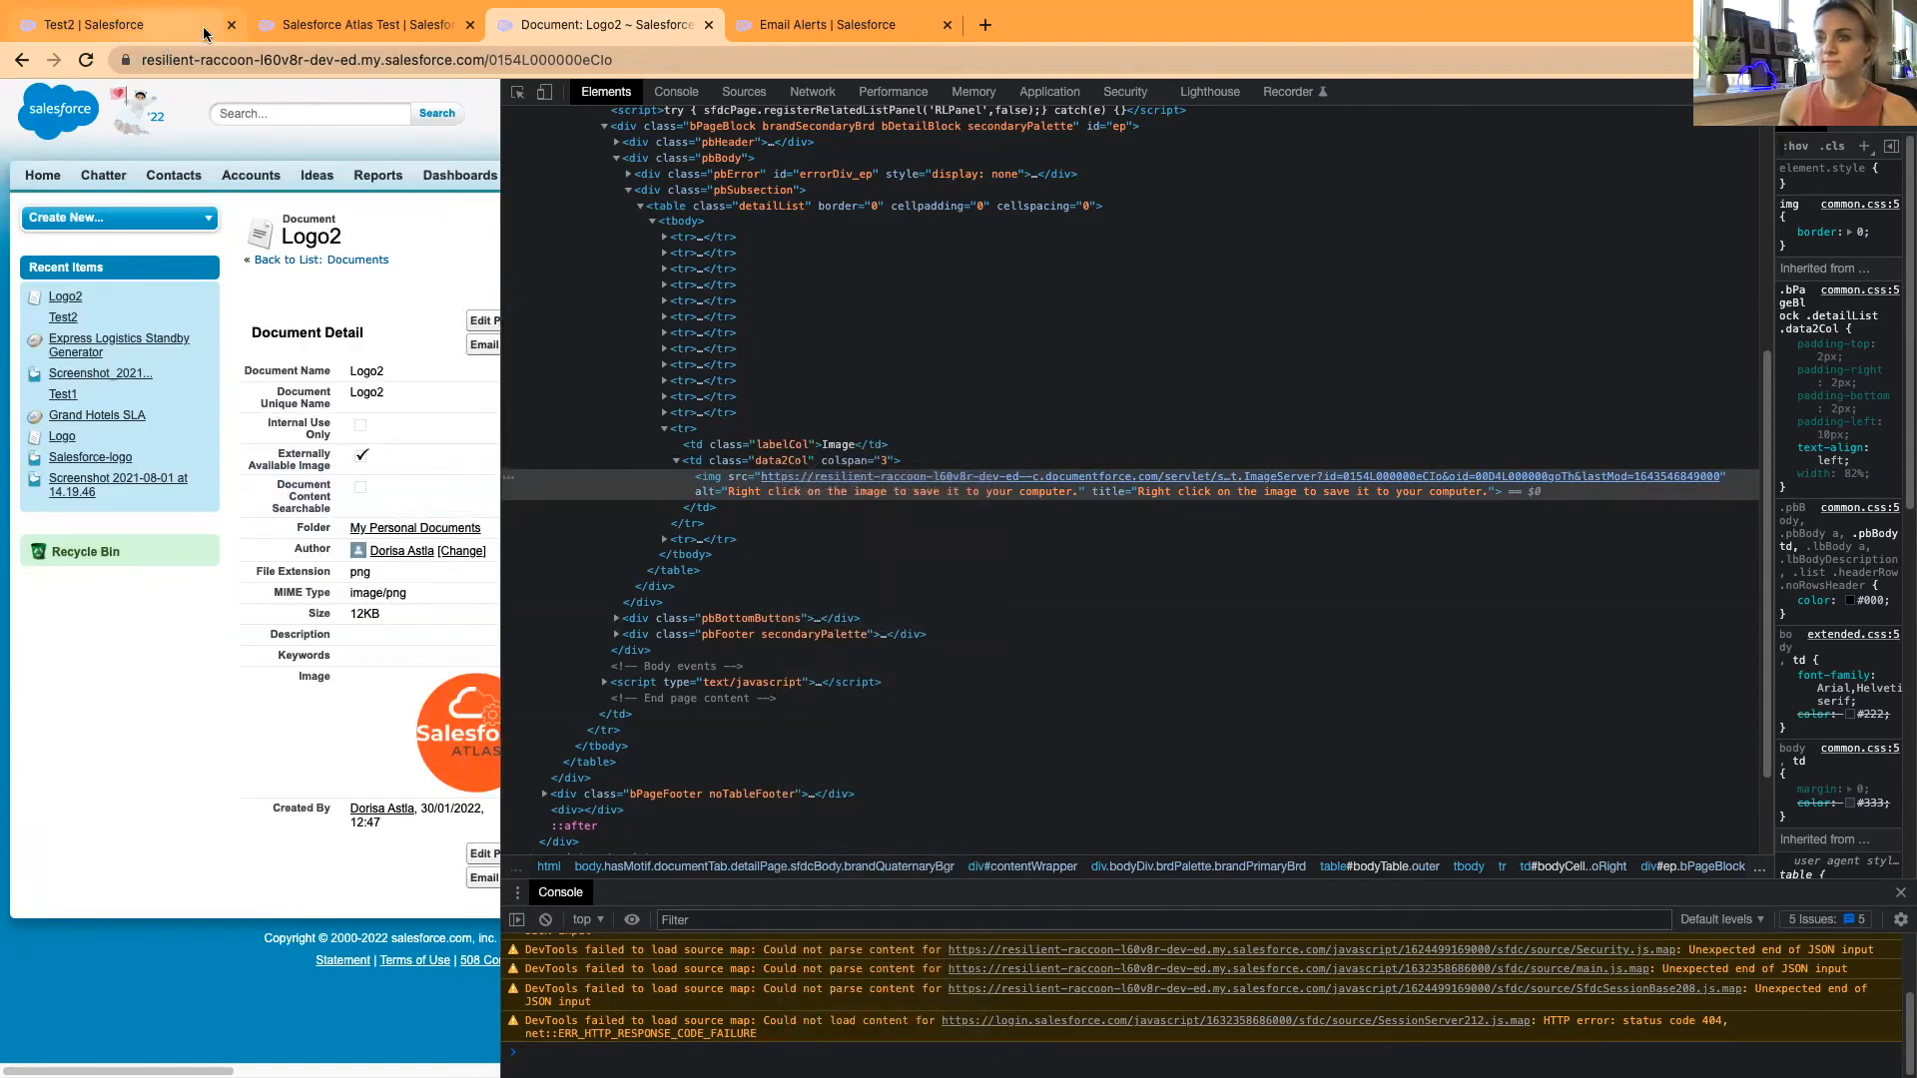
click(136, 24)
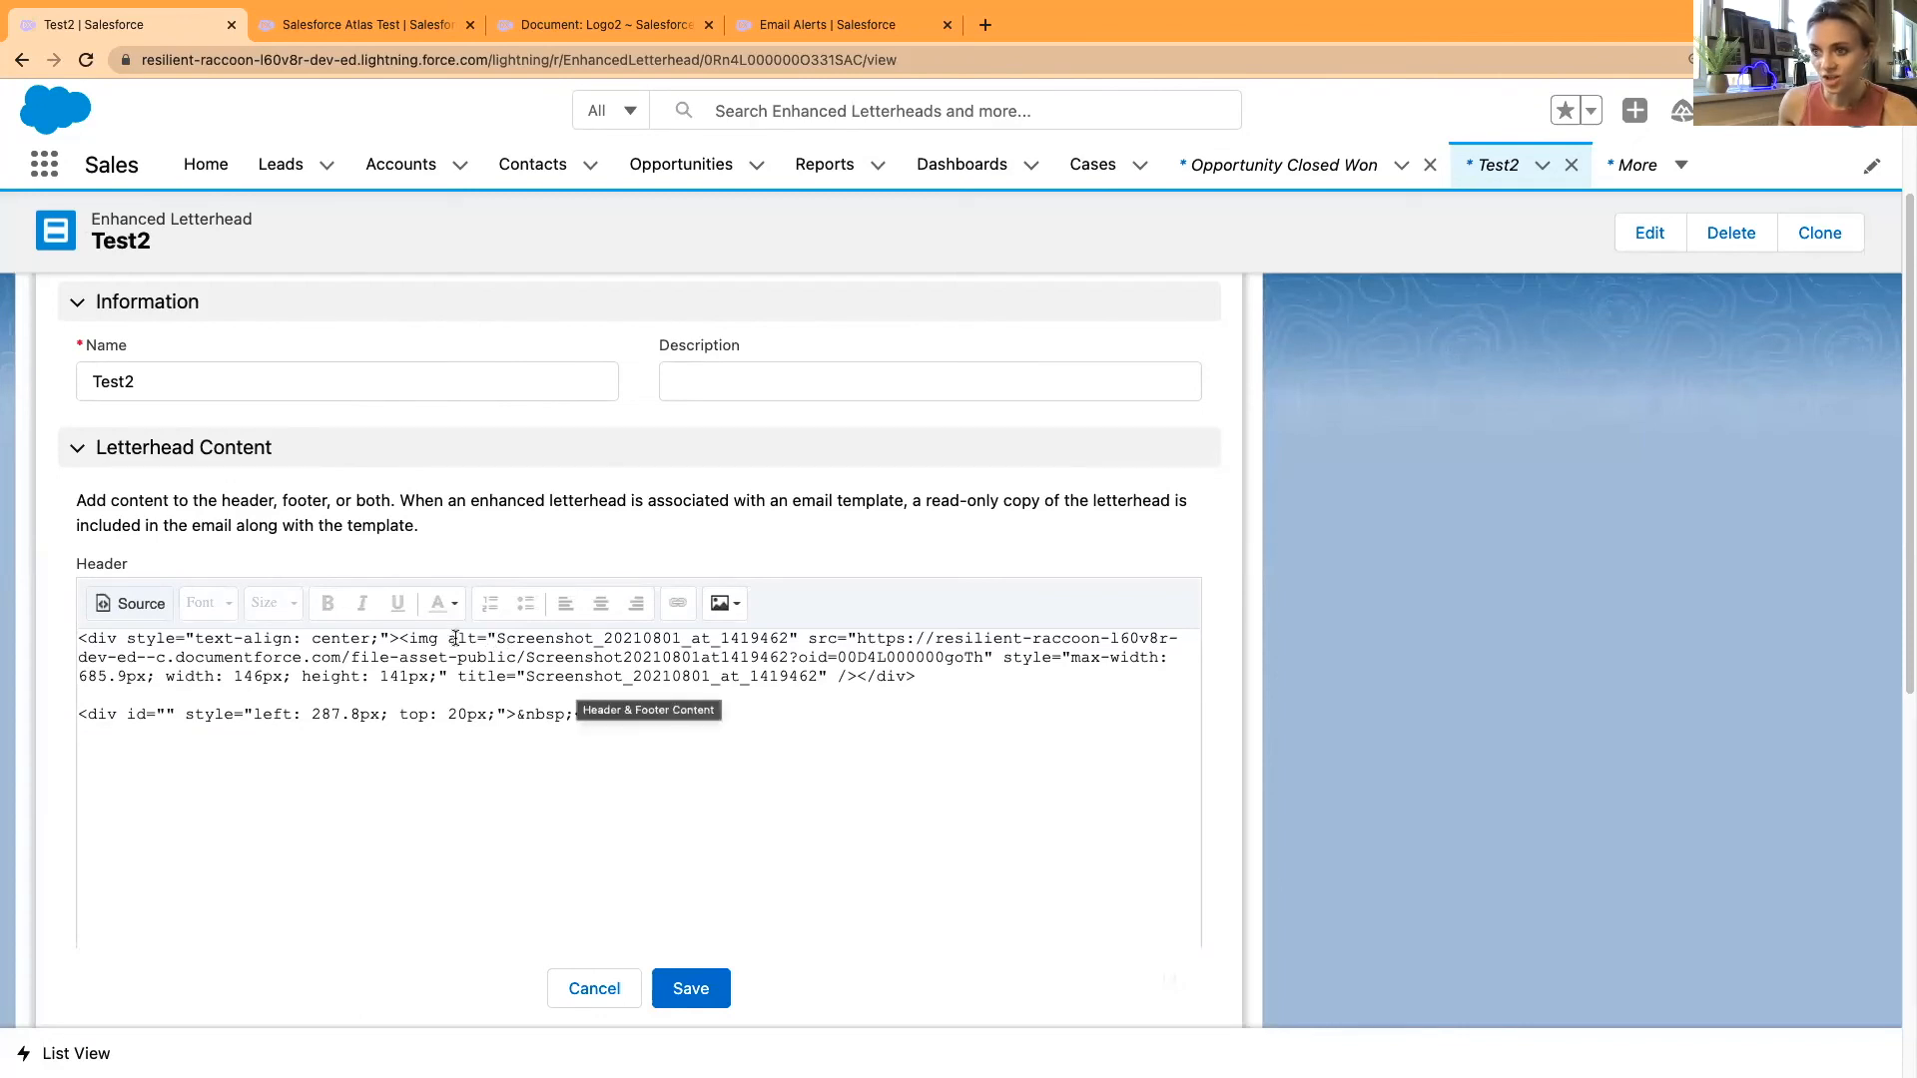
Set the header logo alt text 'Salesforce Atlas Logo', paste the Logo2 image address, and save Test2
double_click(763, 643)
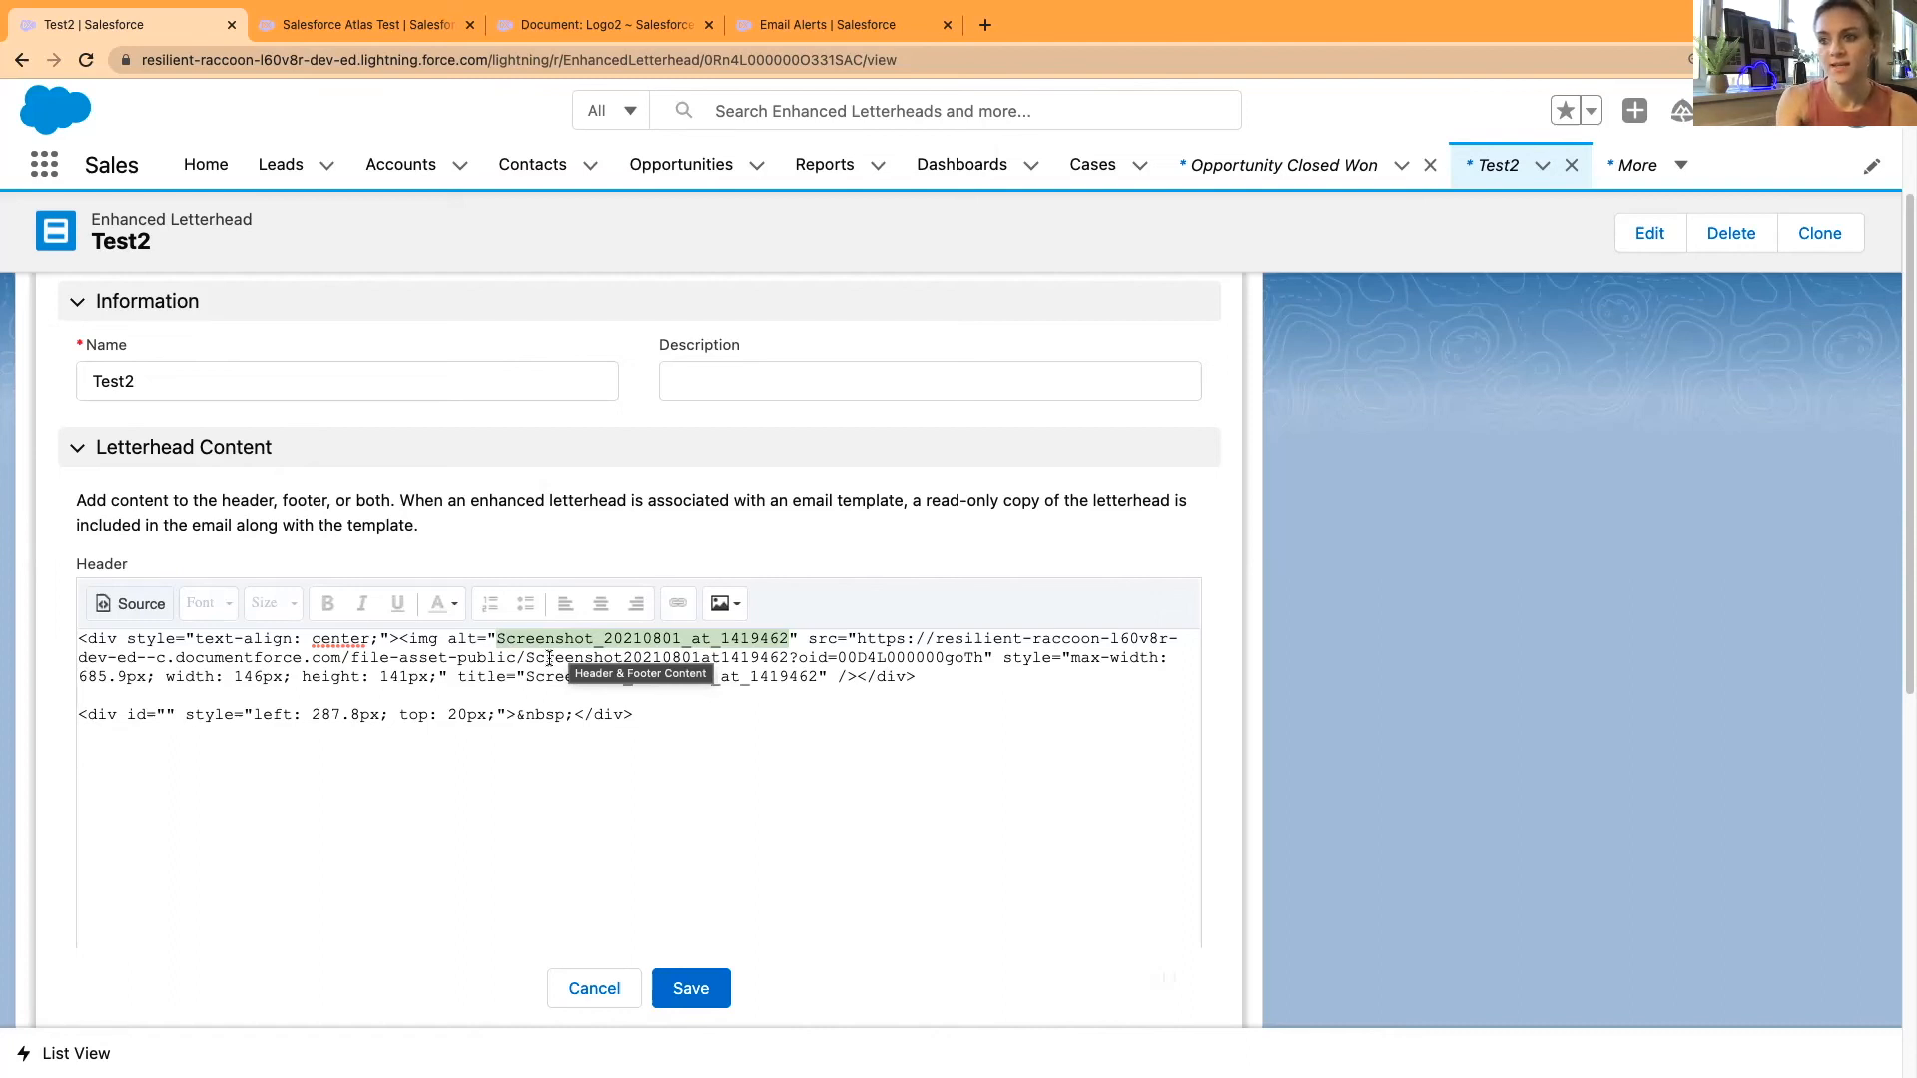
text(Salesforce )
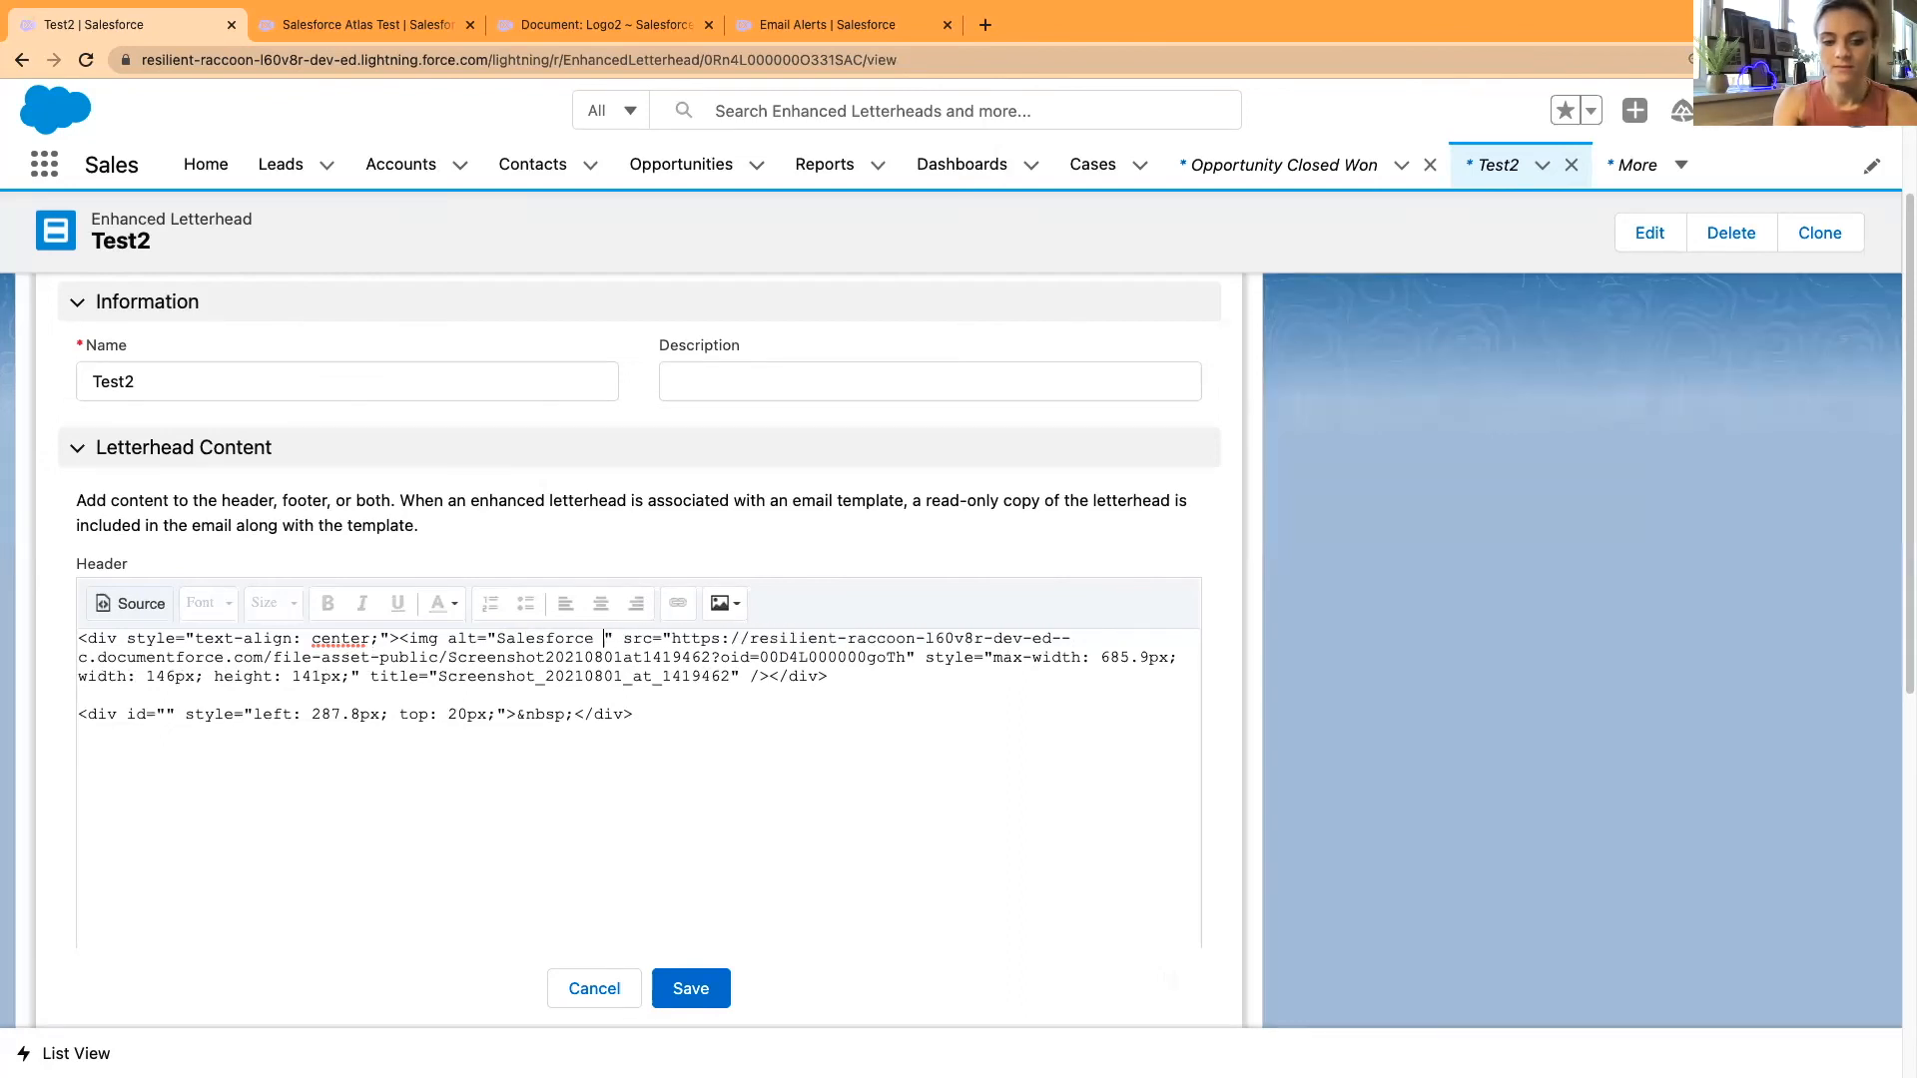
text(Atlas Log)
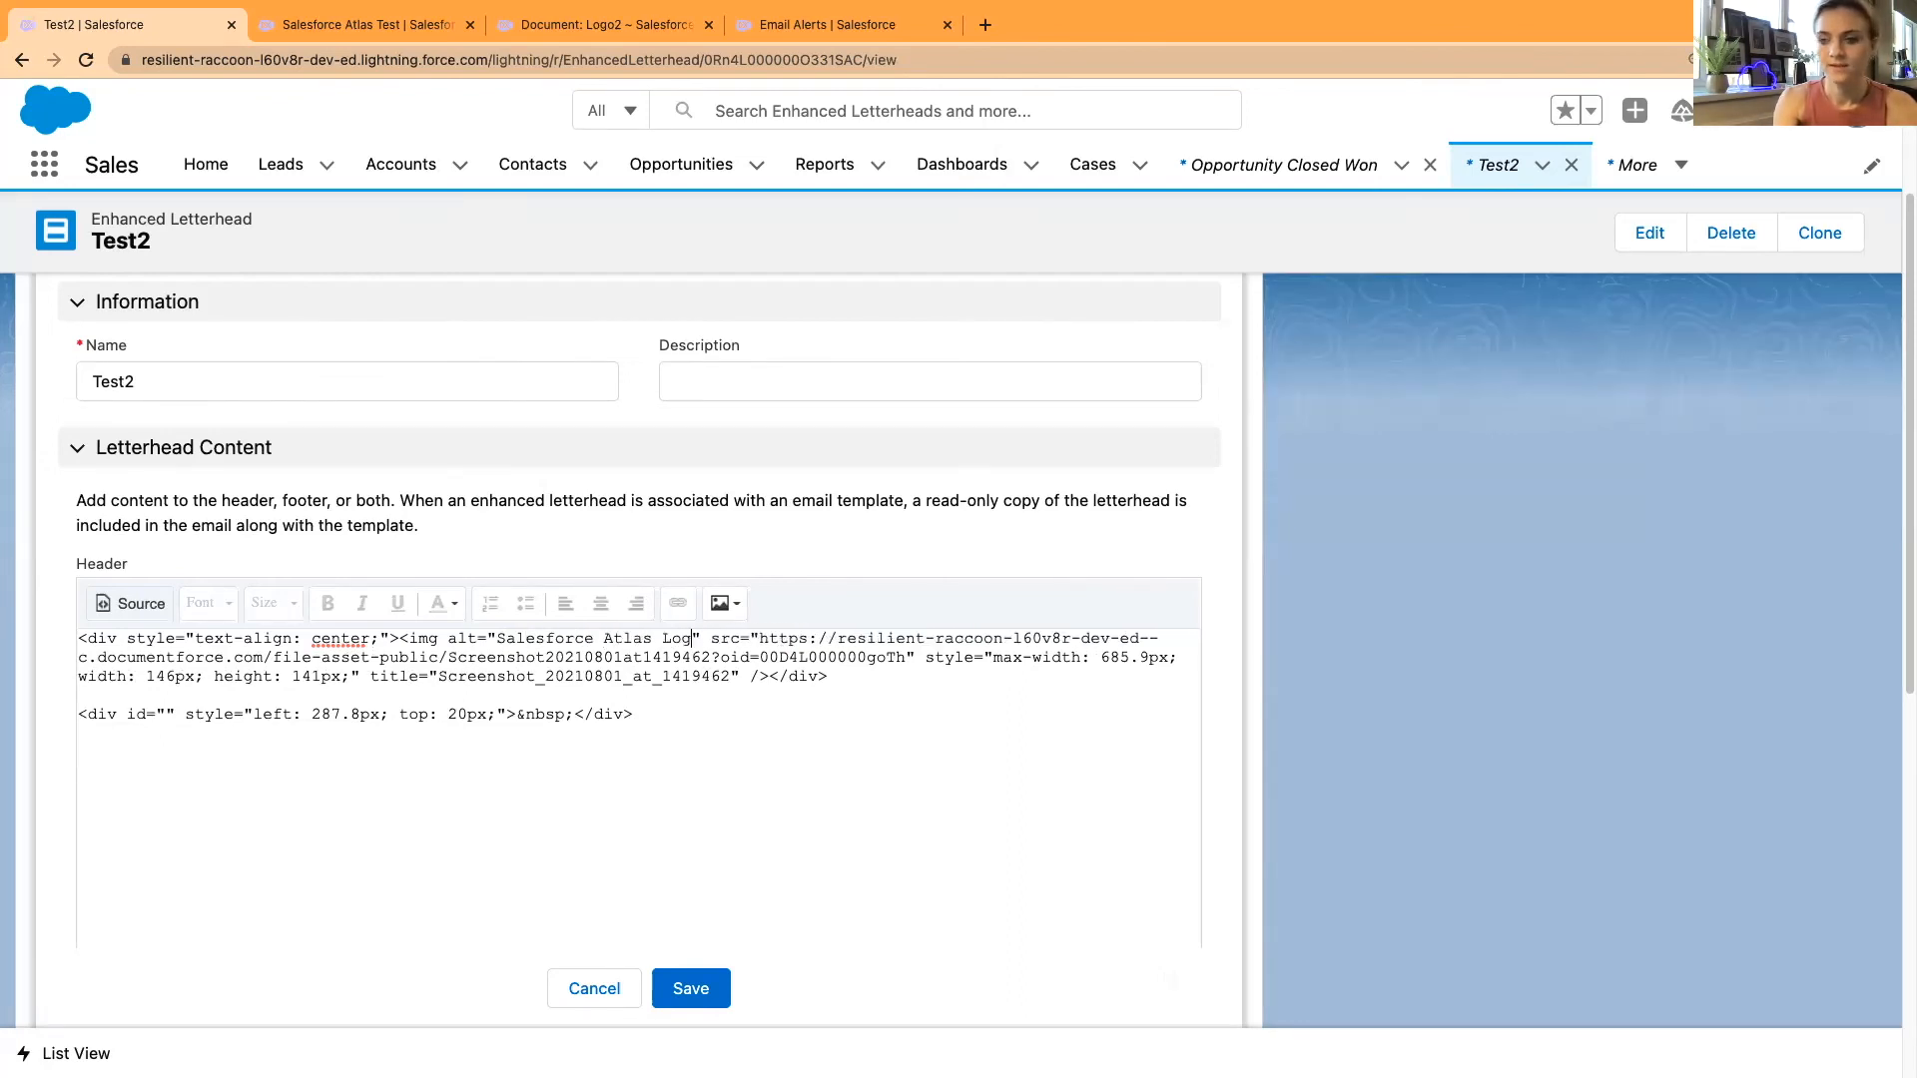
text(o)
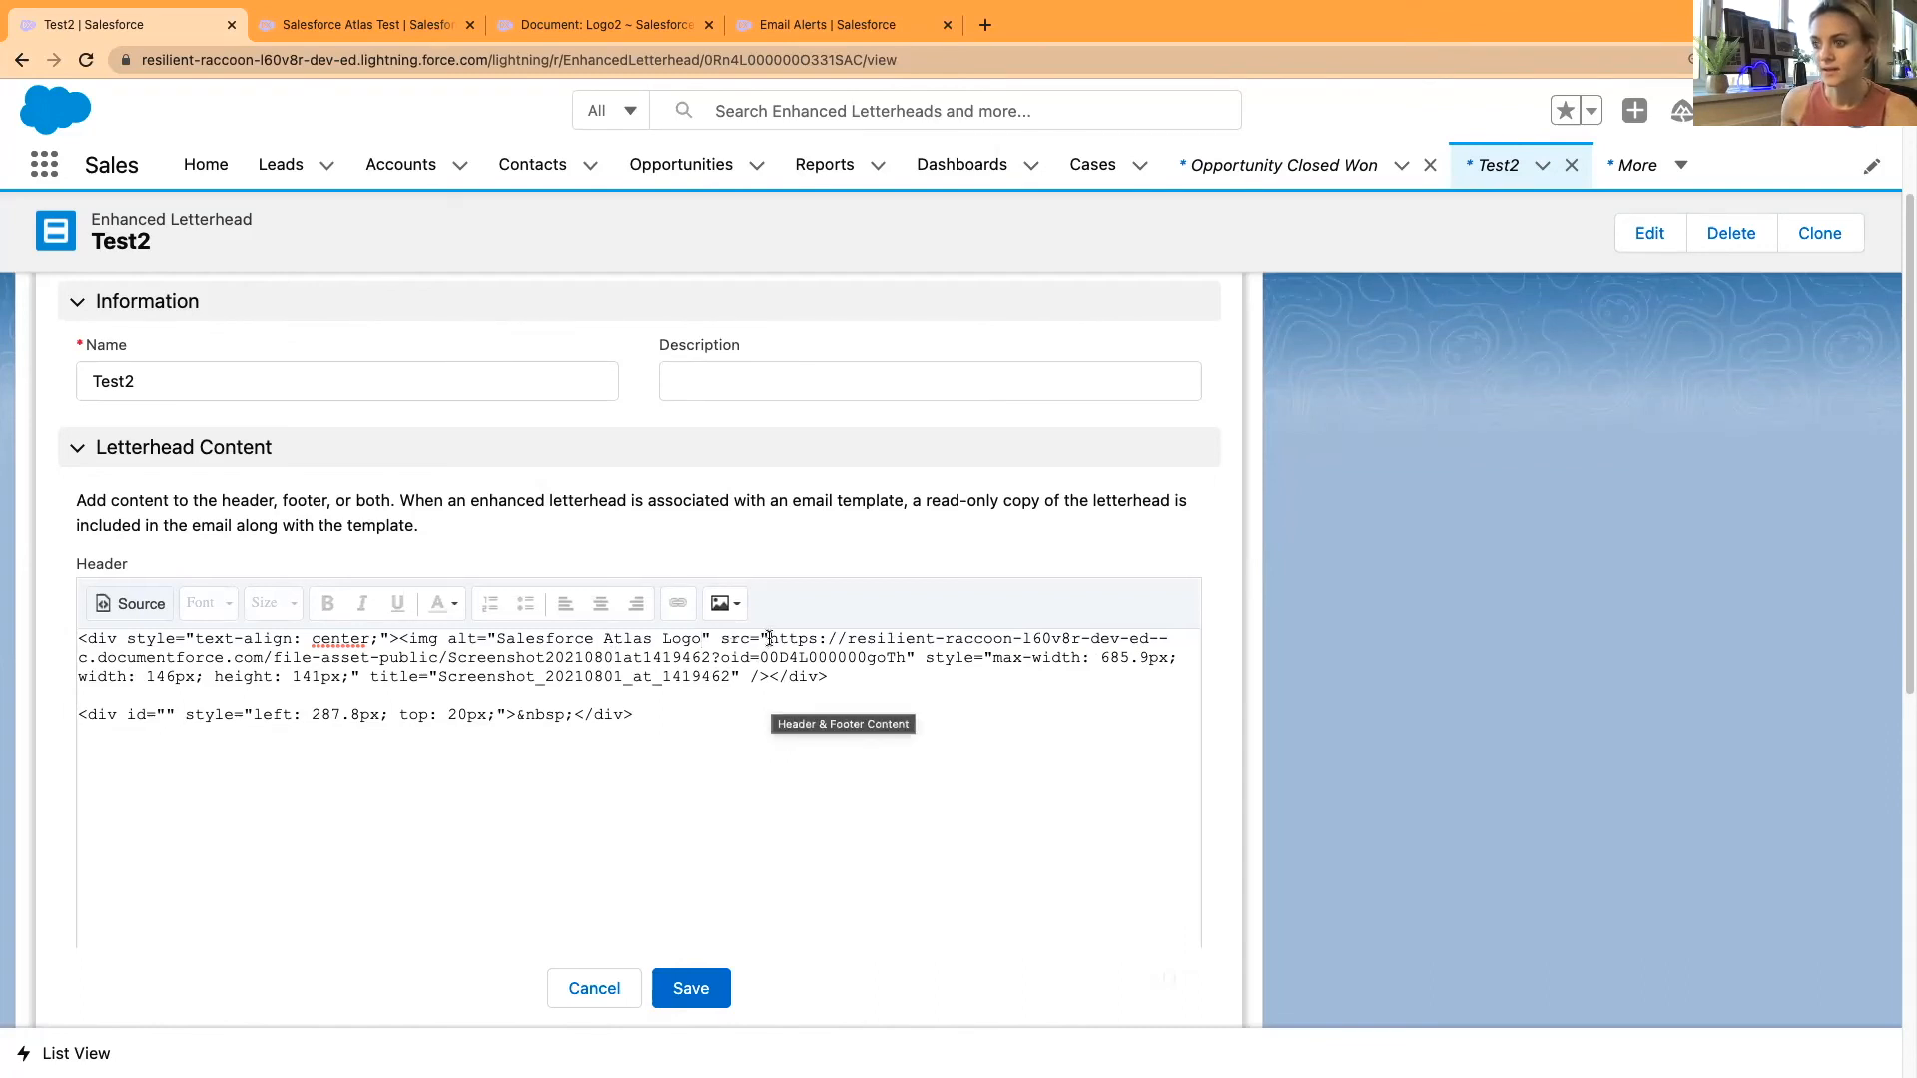
drag(771, 638, 773, 656)
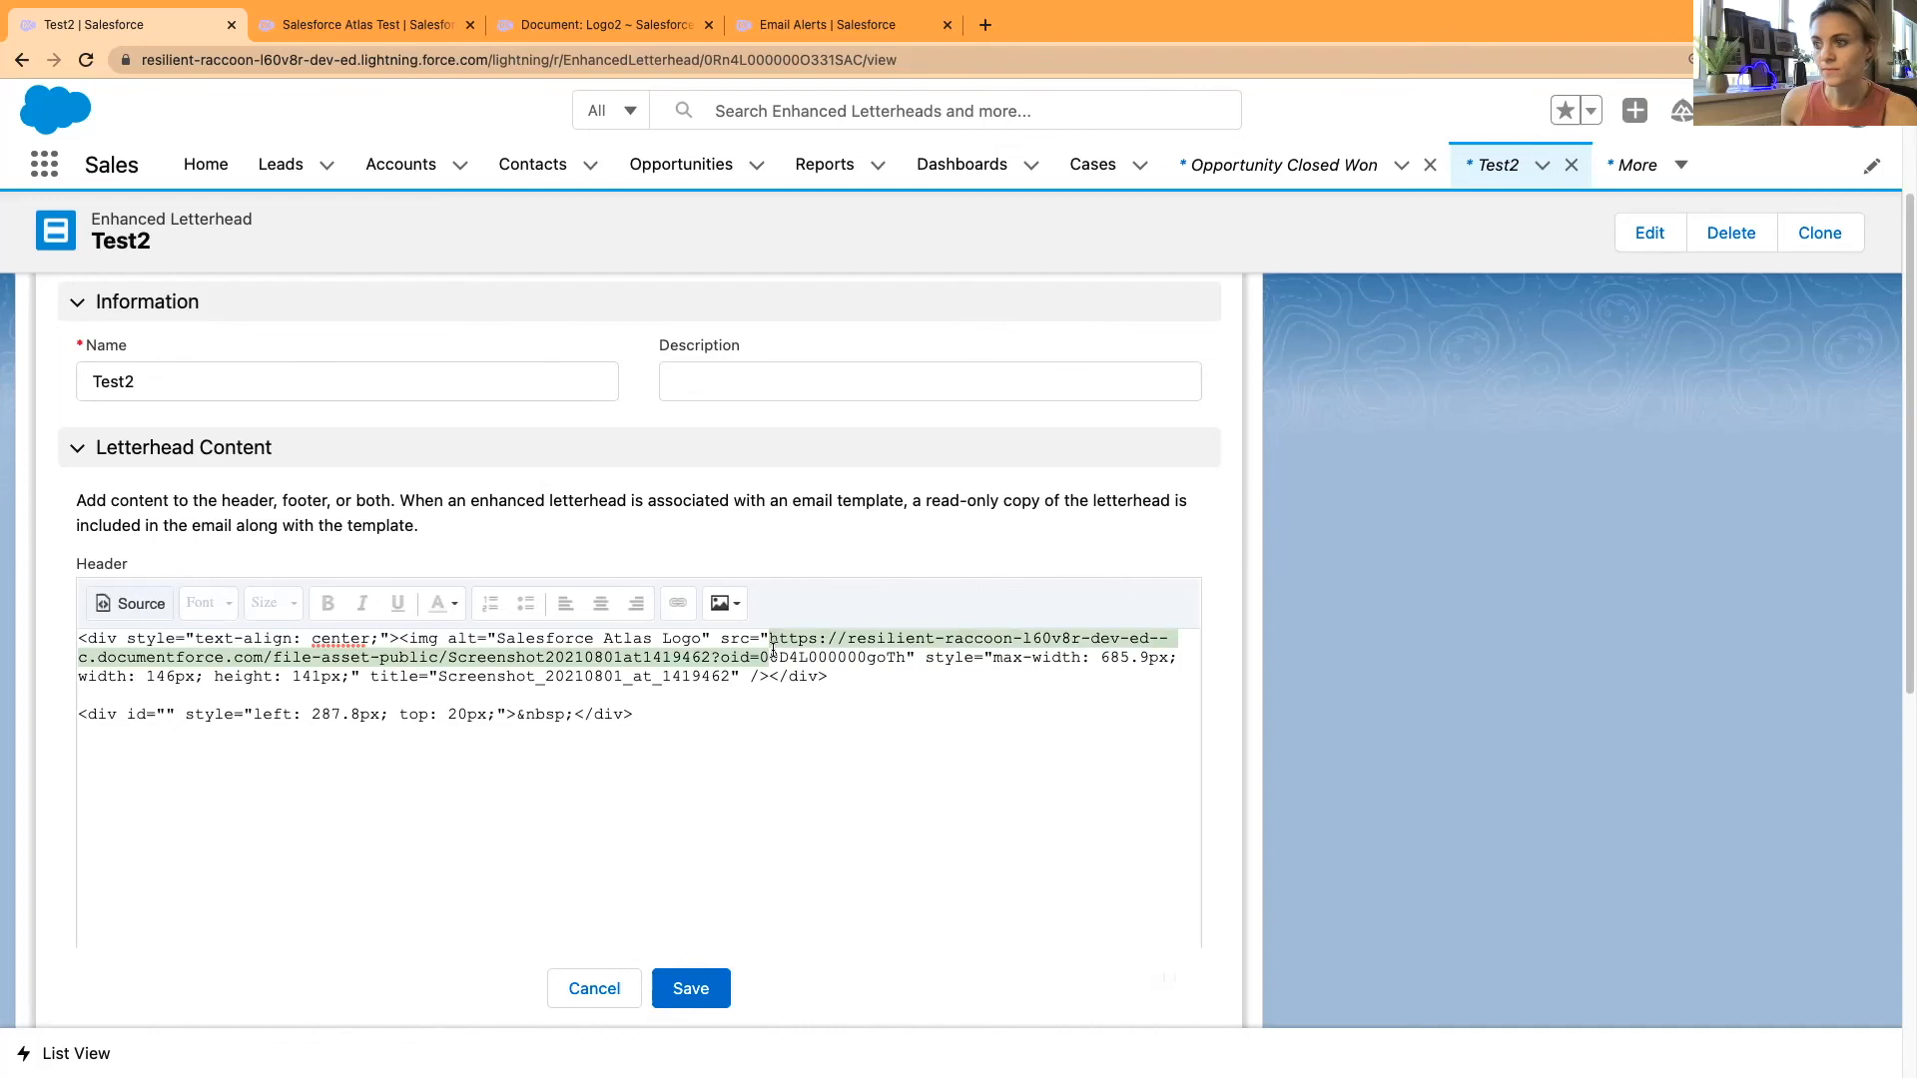
drag(773, 656, 902, 656)
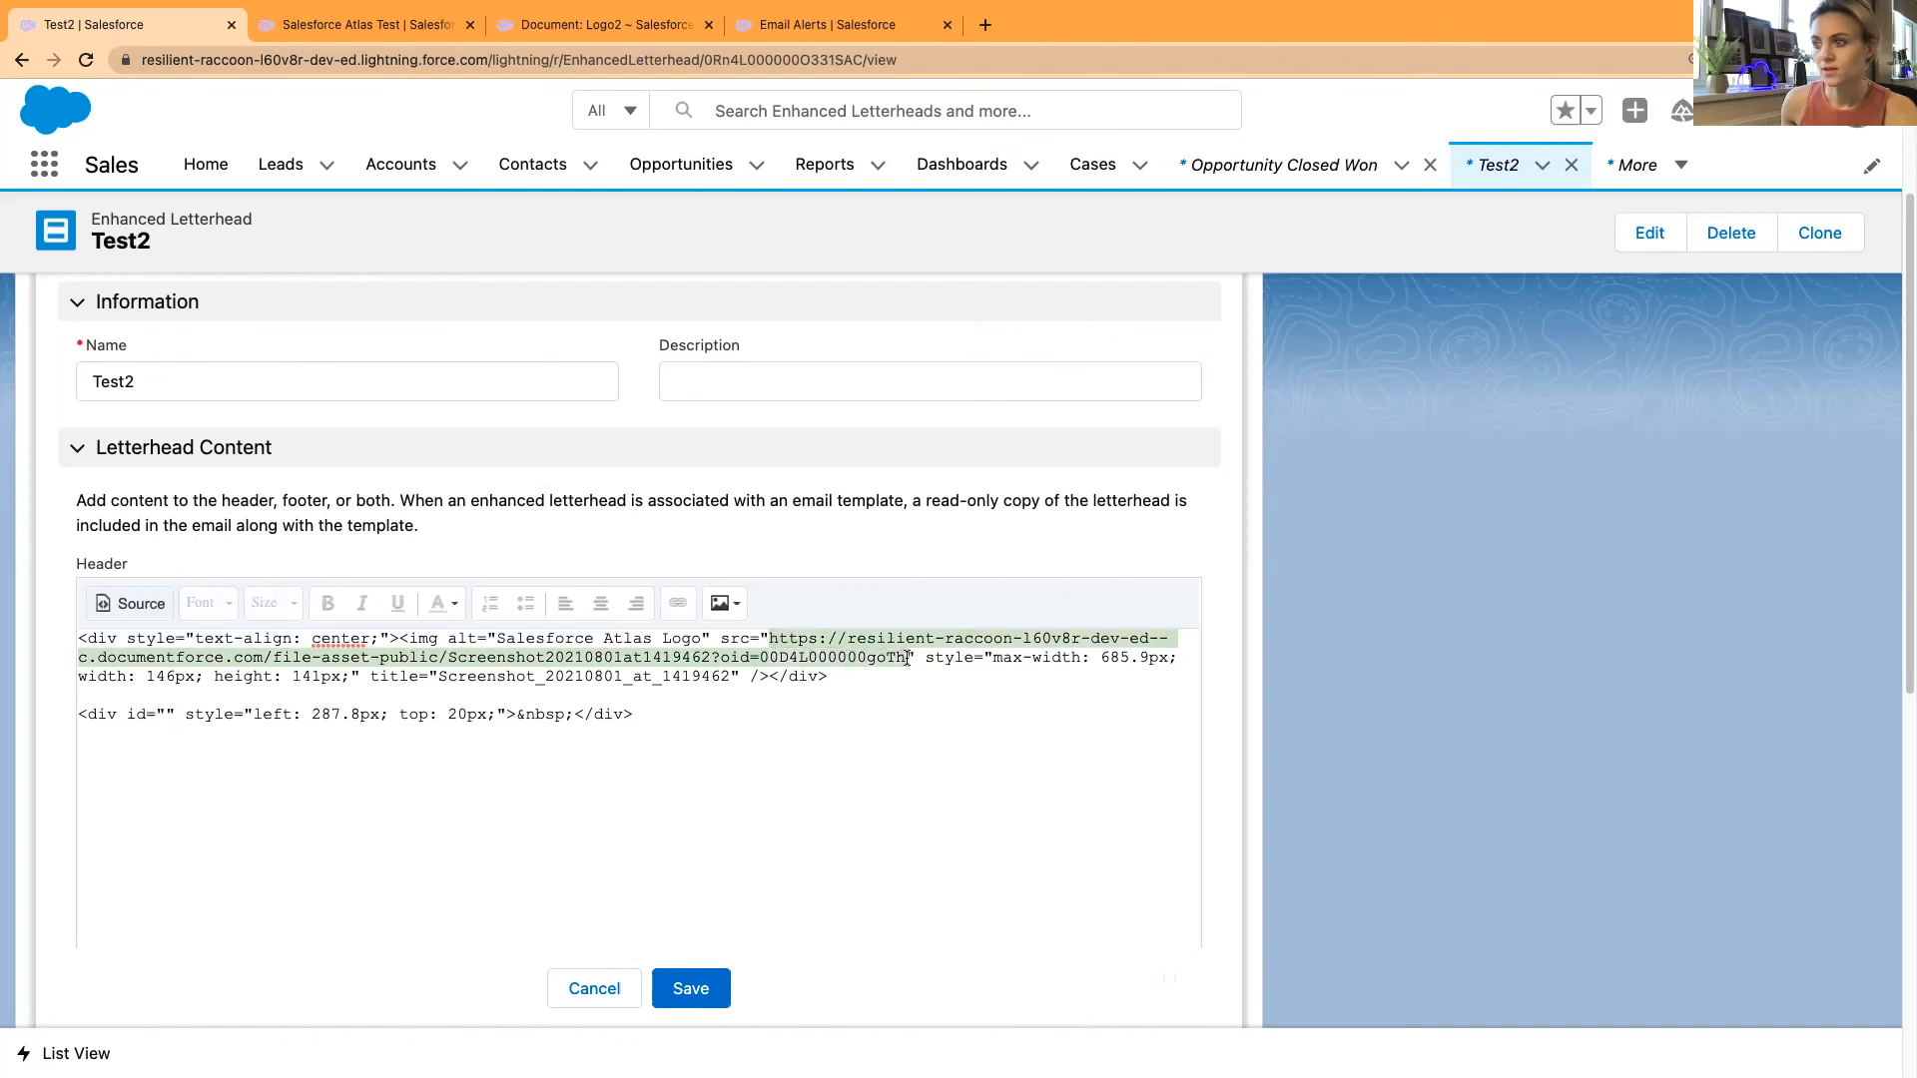
click(689, 988)
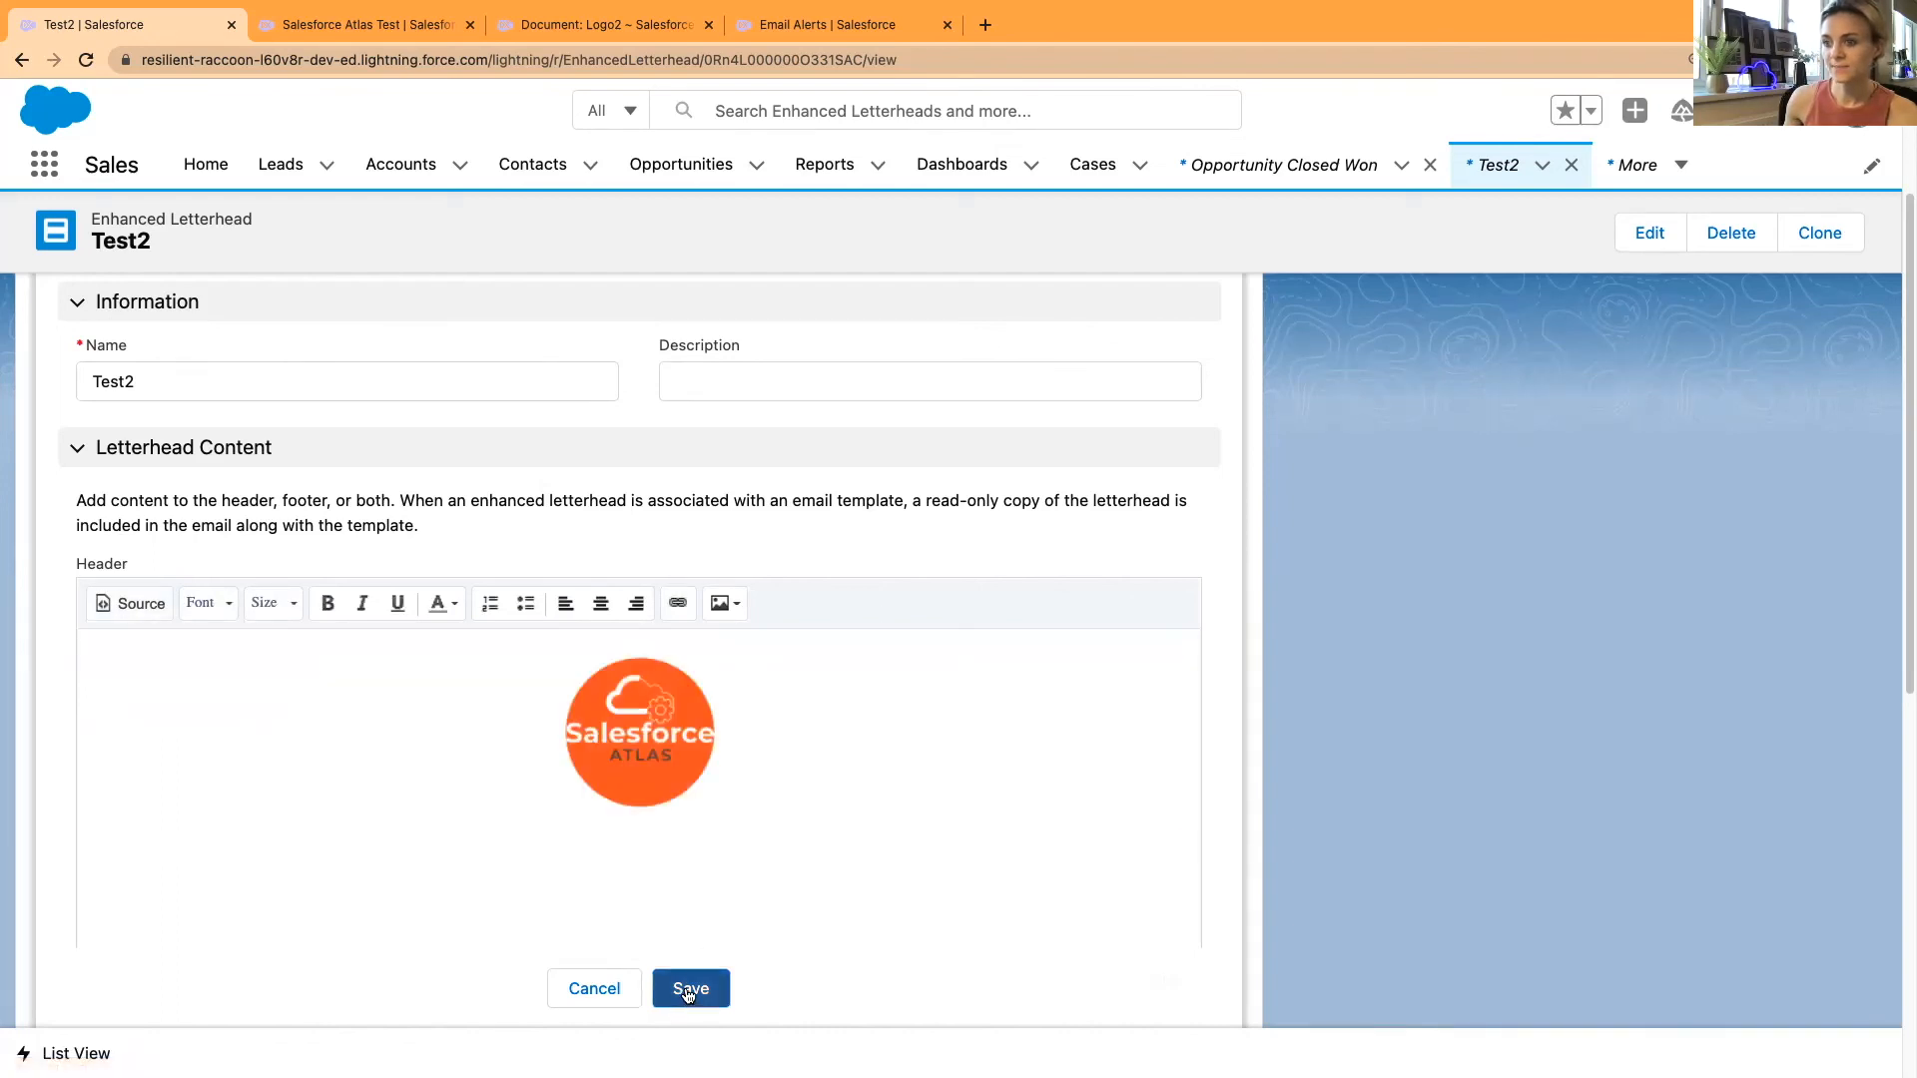
click(688, 989)
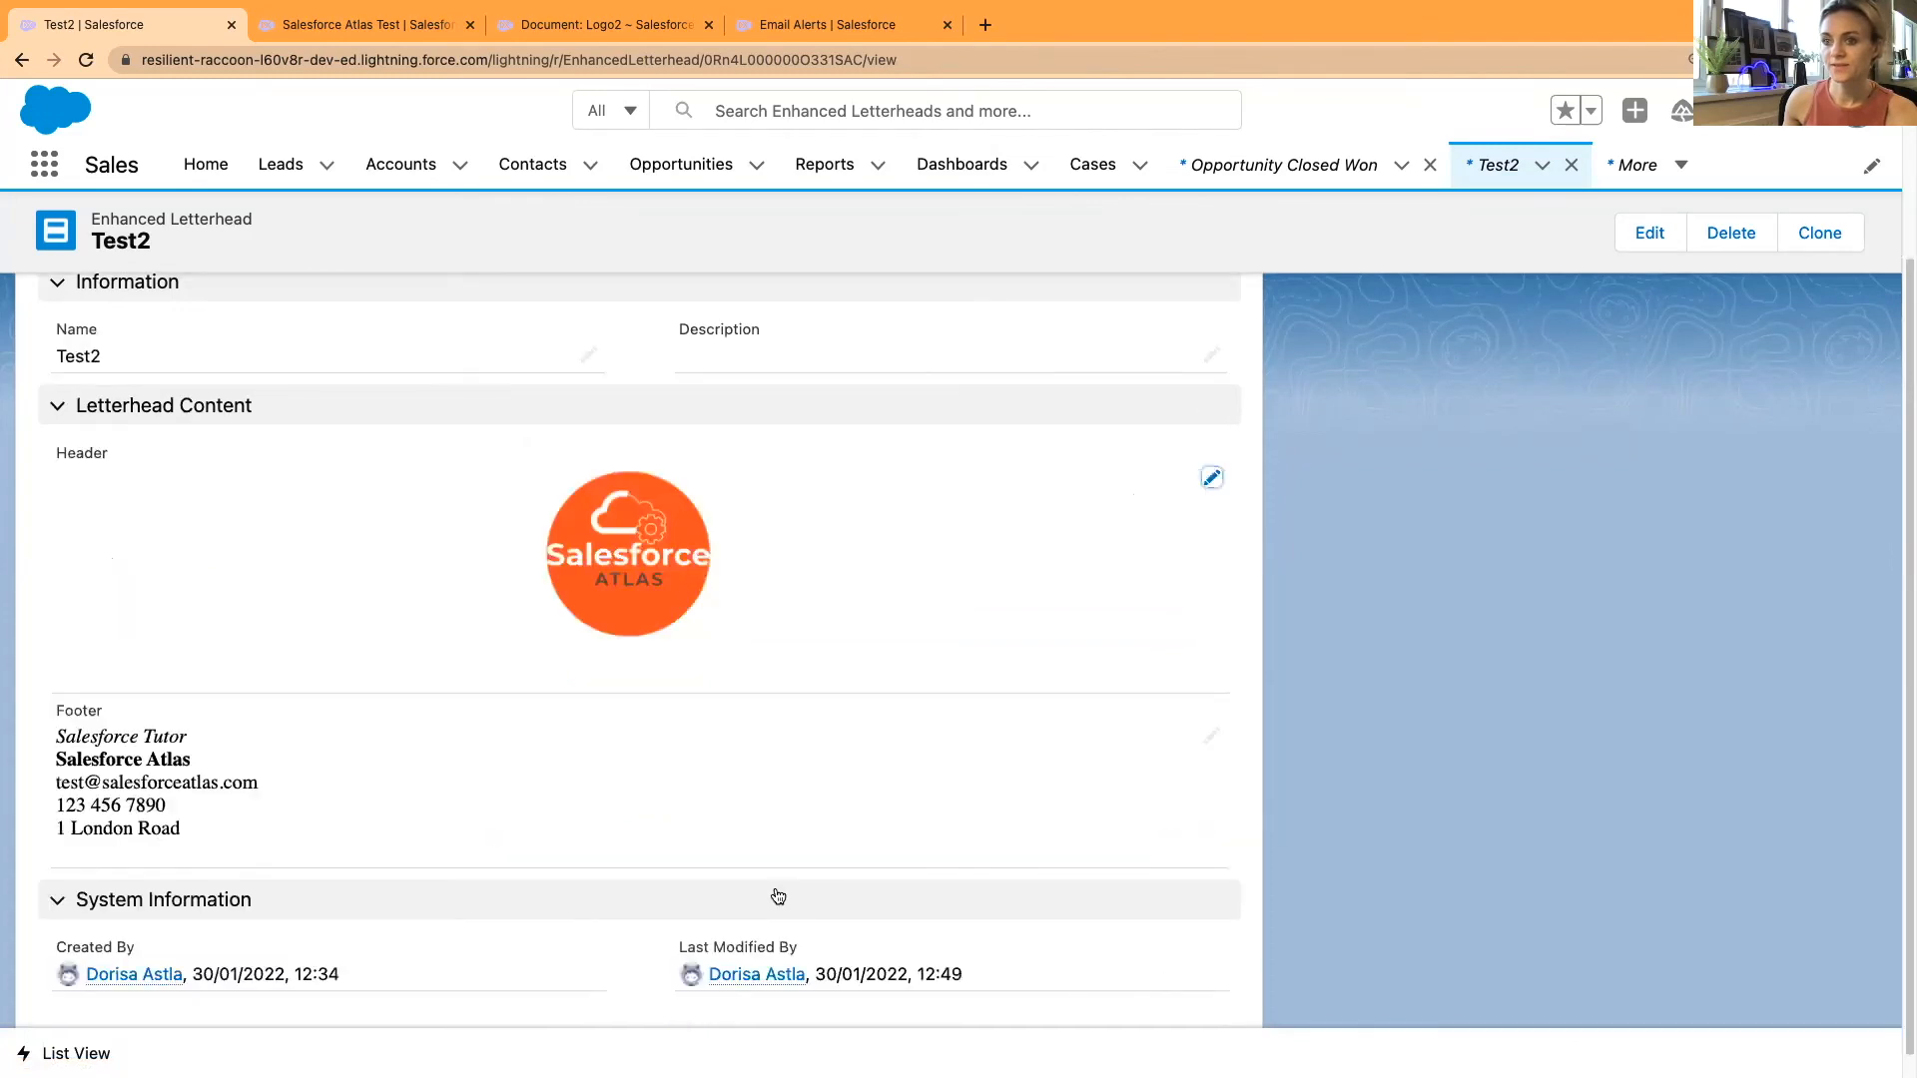
scroll(794, 857, down, 3)
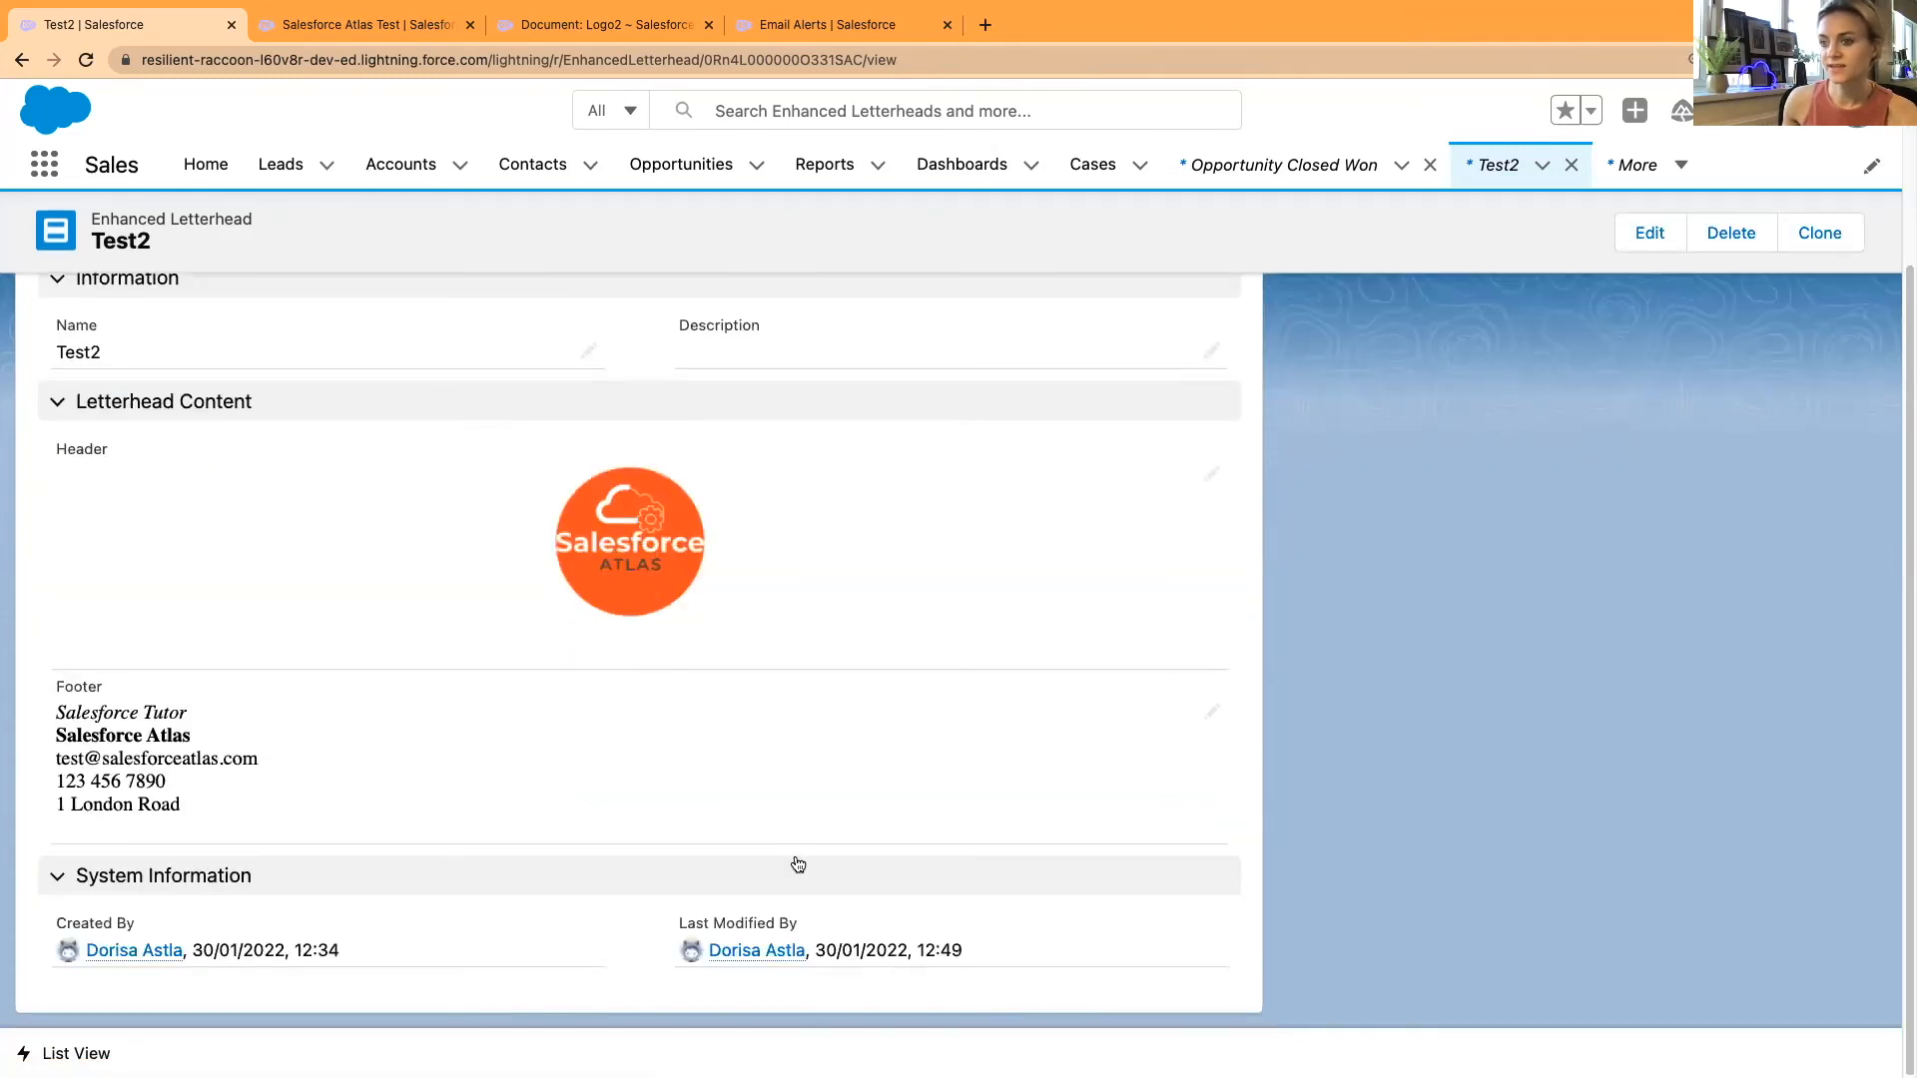
scroll(782, 850, up, 1)
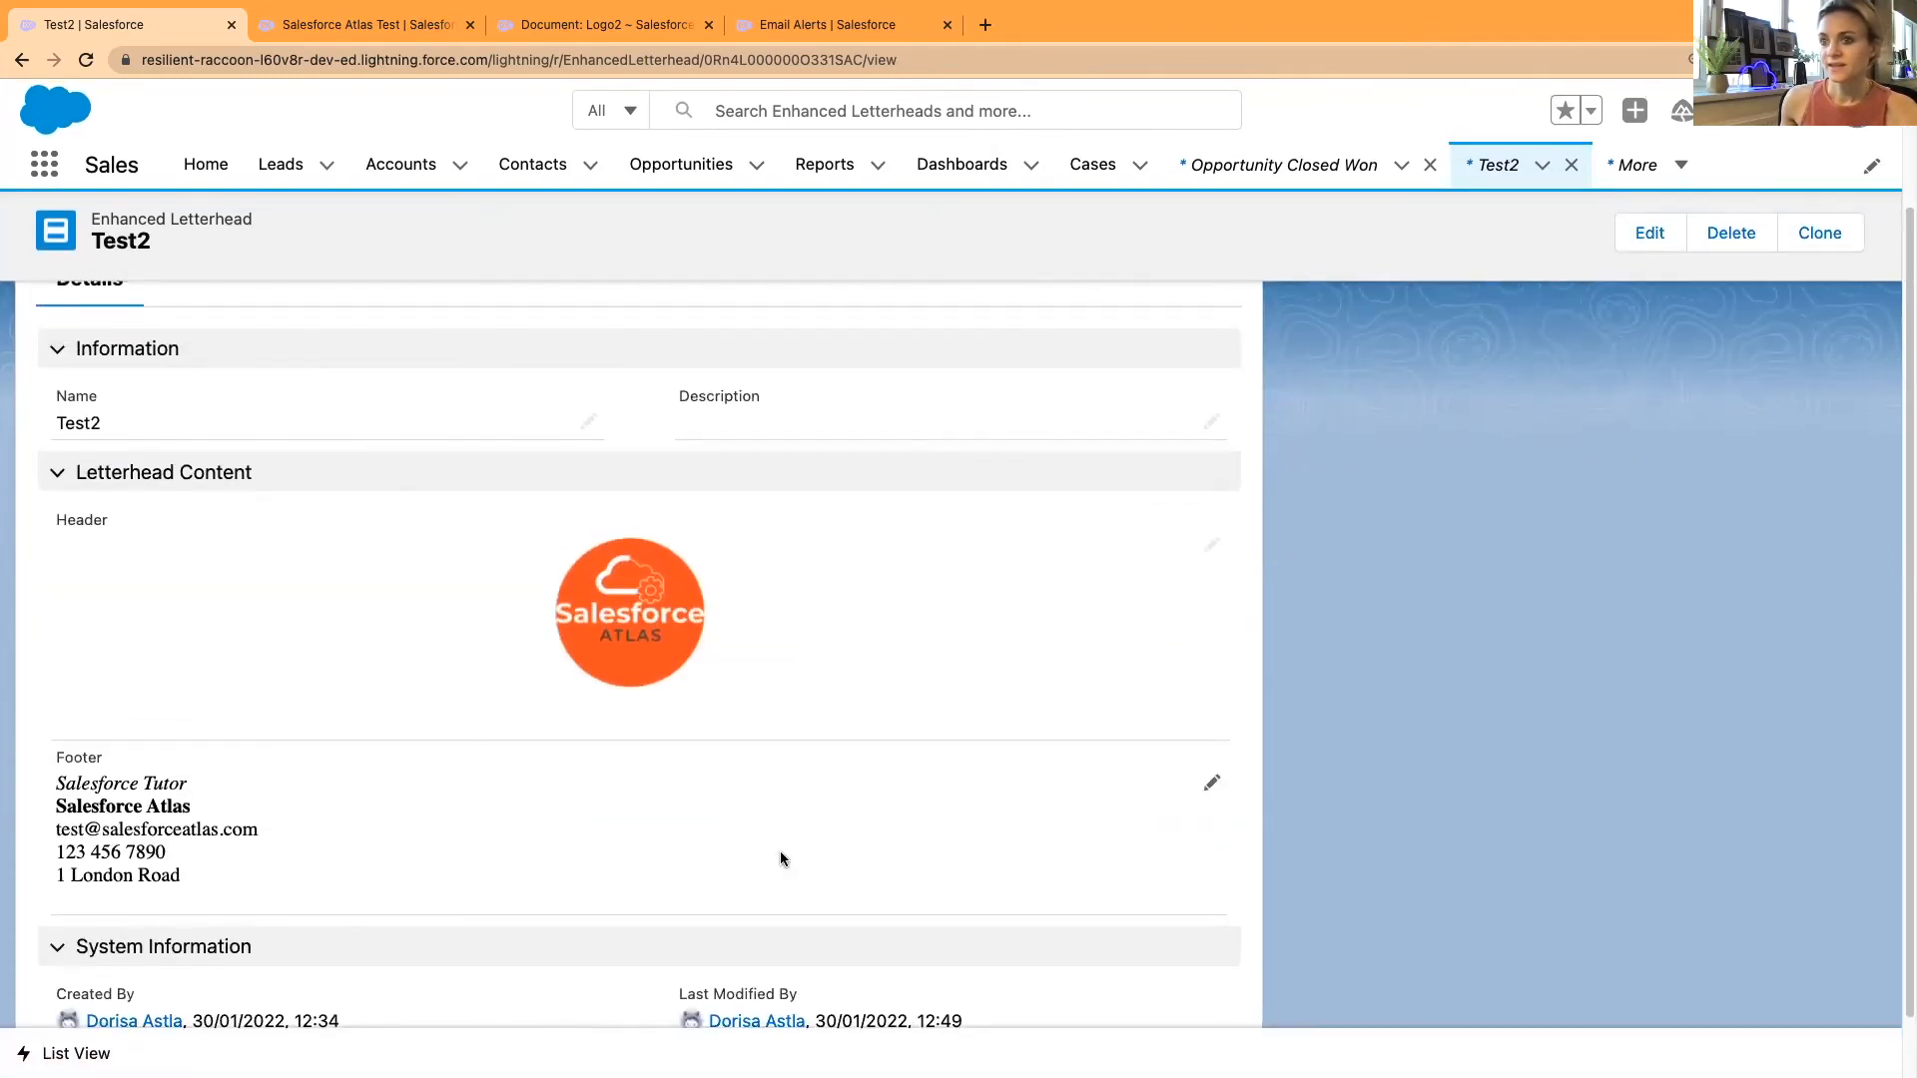
scroll(781, 851, up, 1)
scroll(784, 858, down, 2)
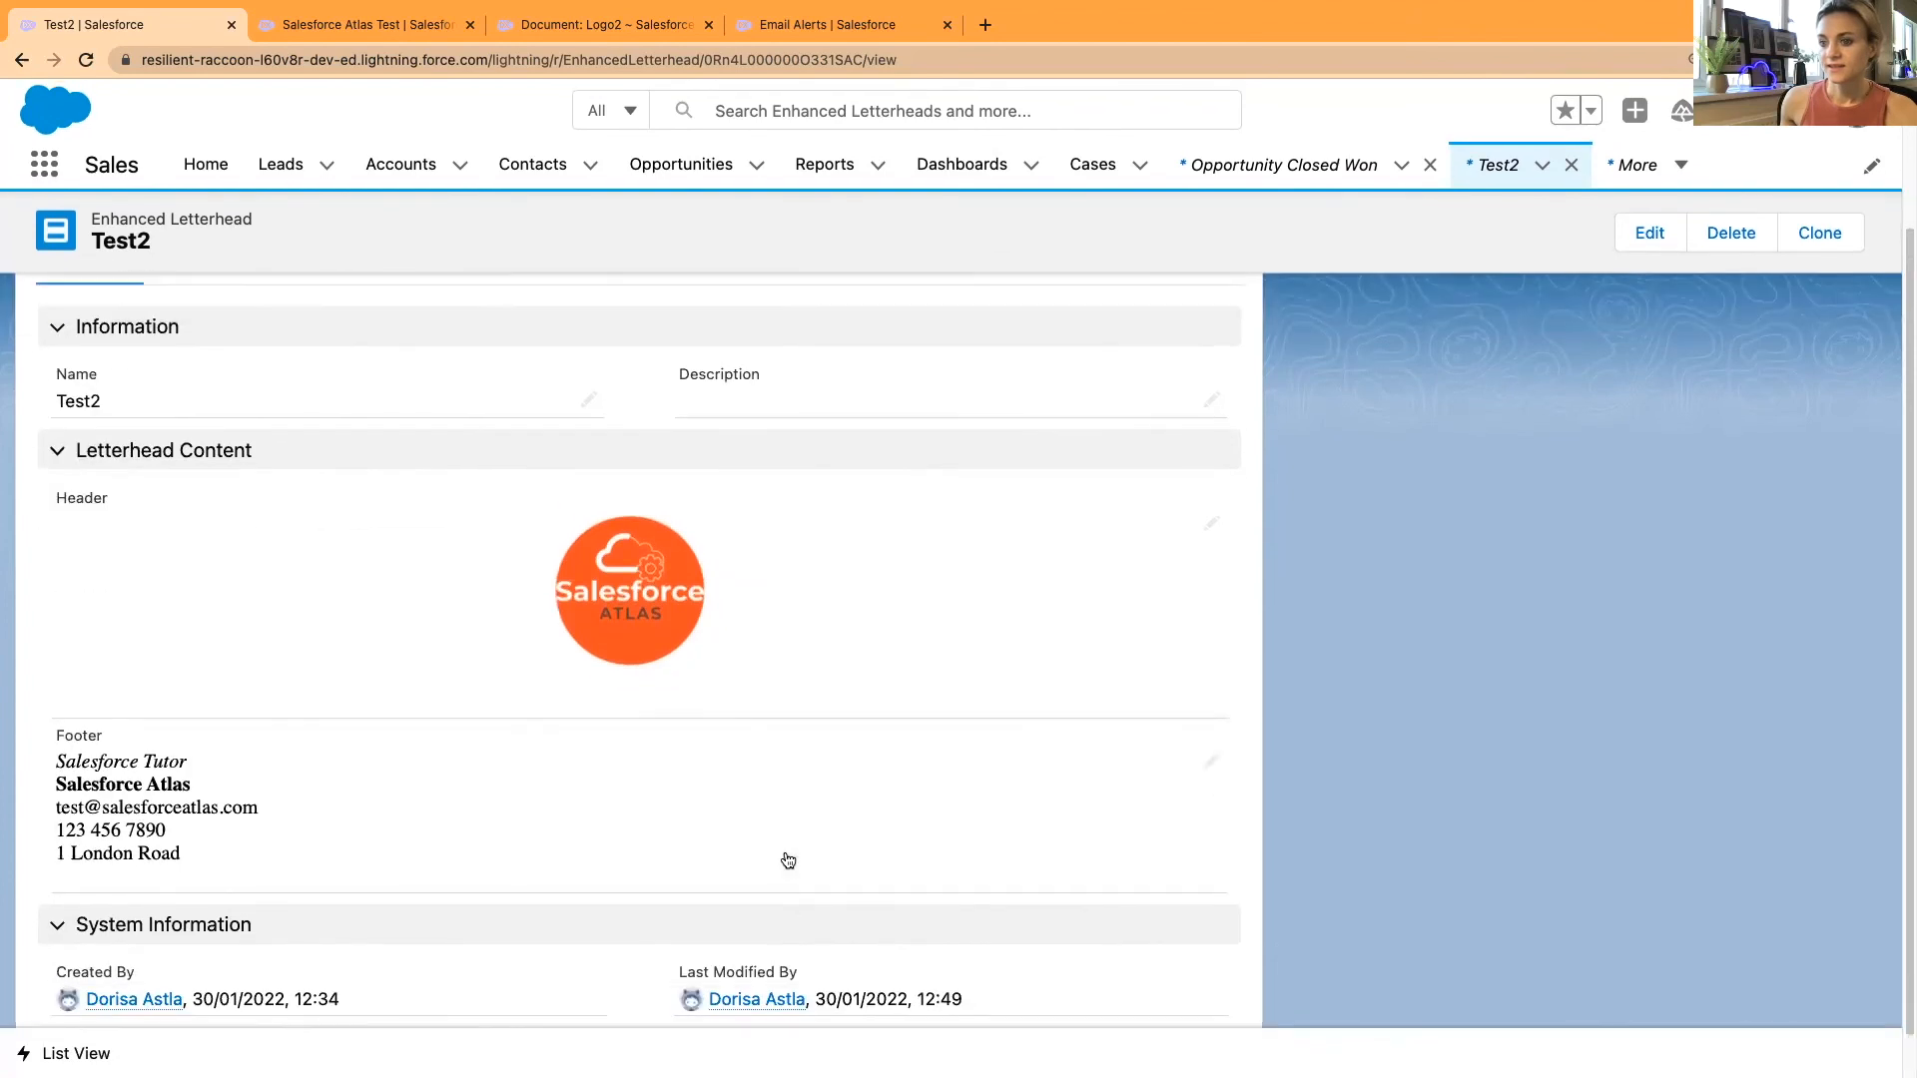
scroll(787, 855, up, 2)
scroll(785, 853, up, 2)
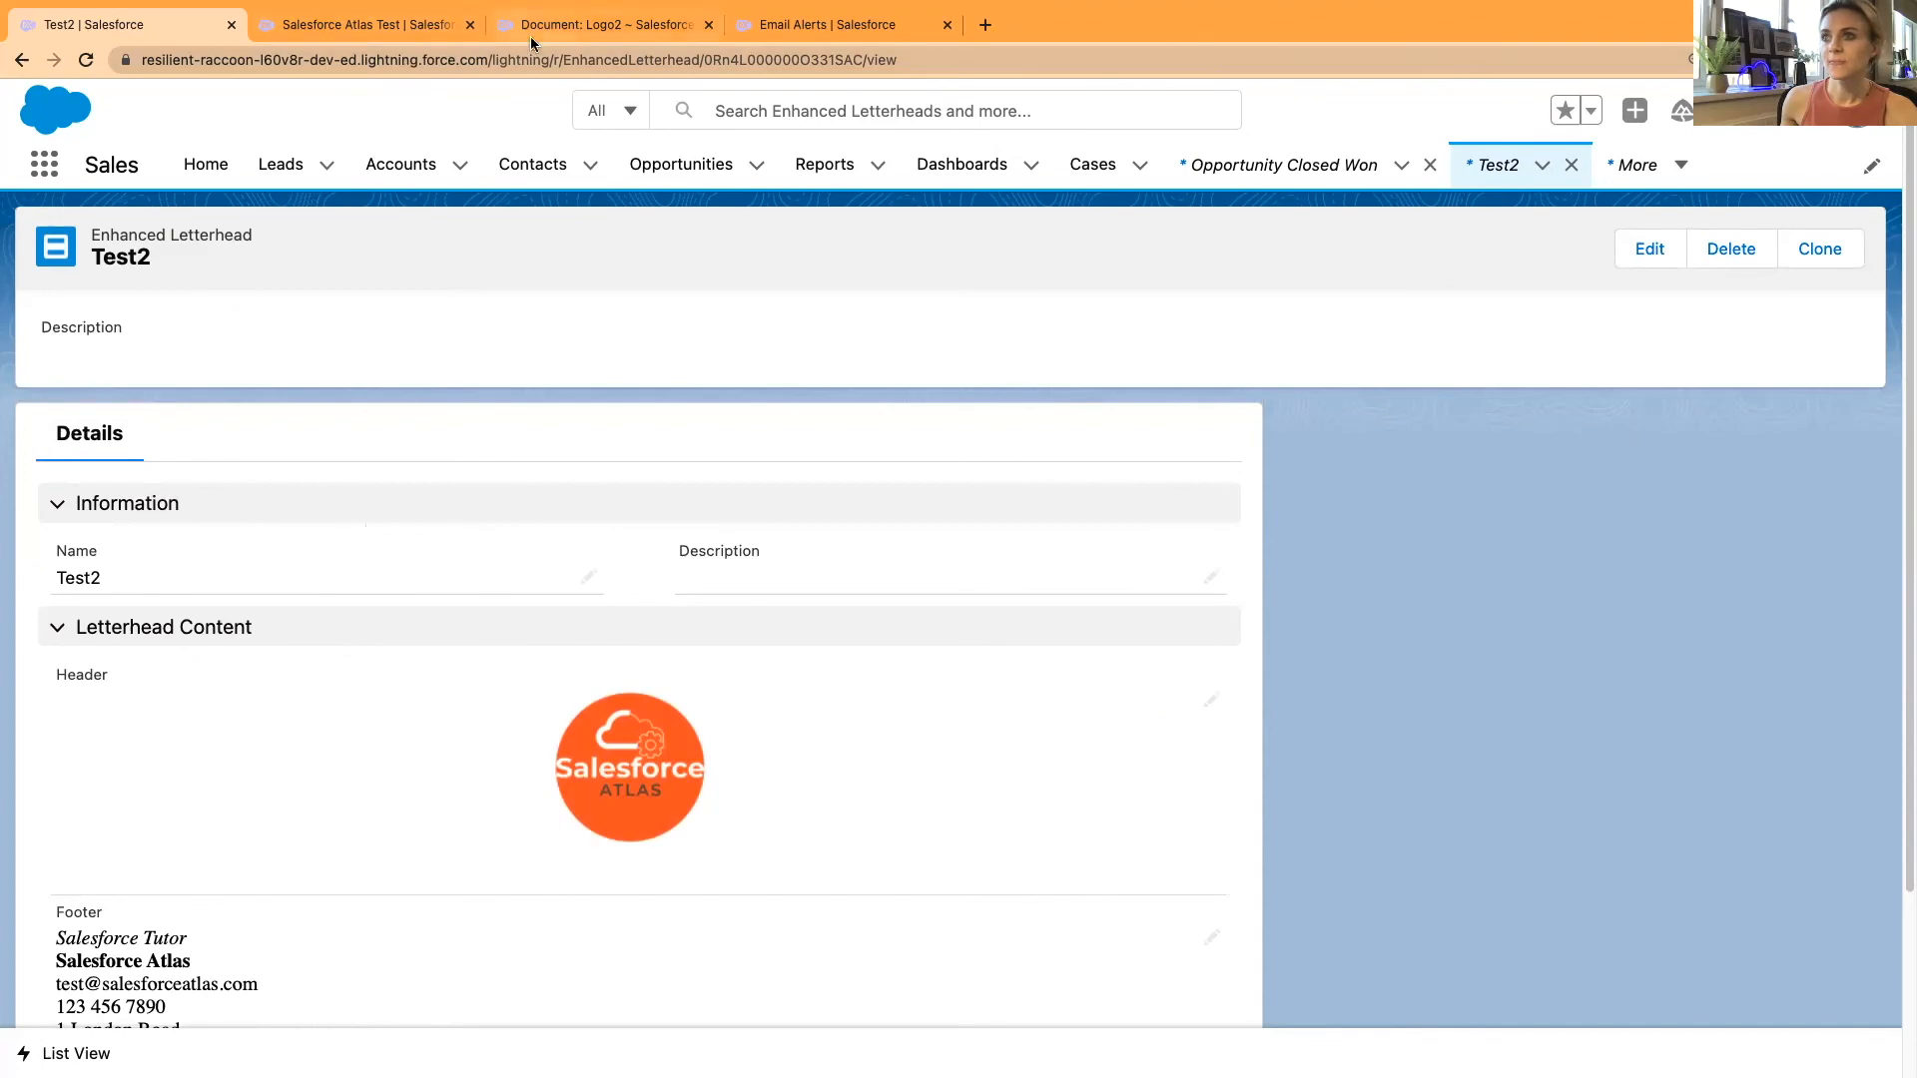
Save the Express Logistics Standby Generator opportunity as Closed Won and move to Gmail
click(345, 27)
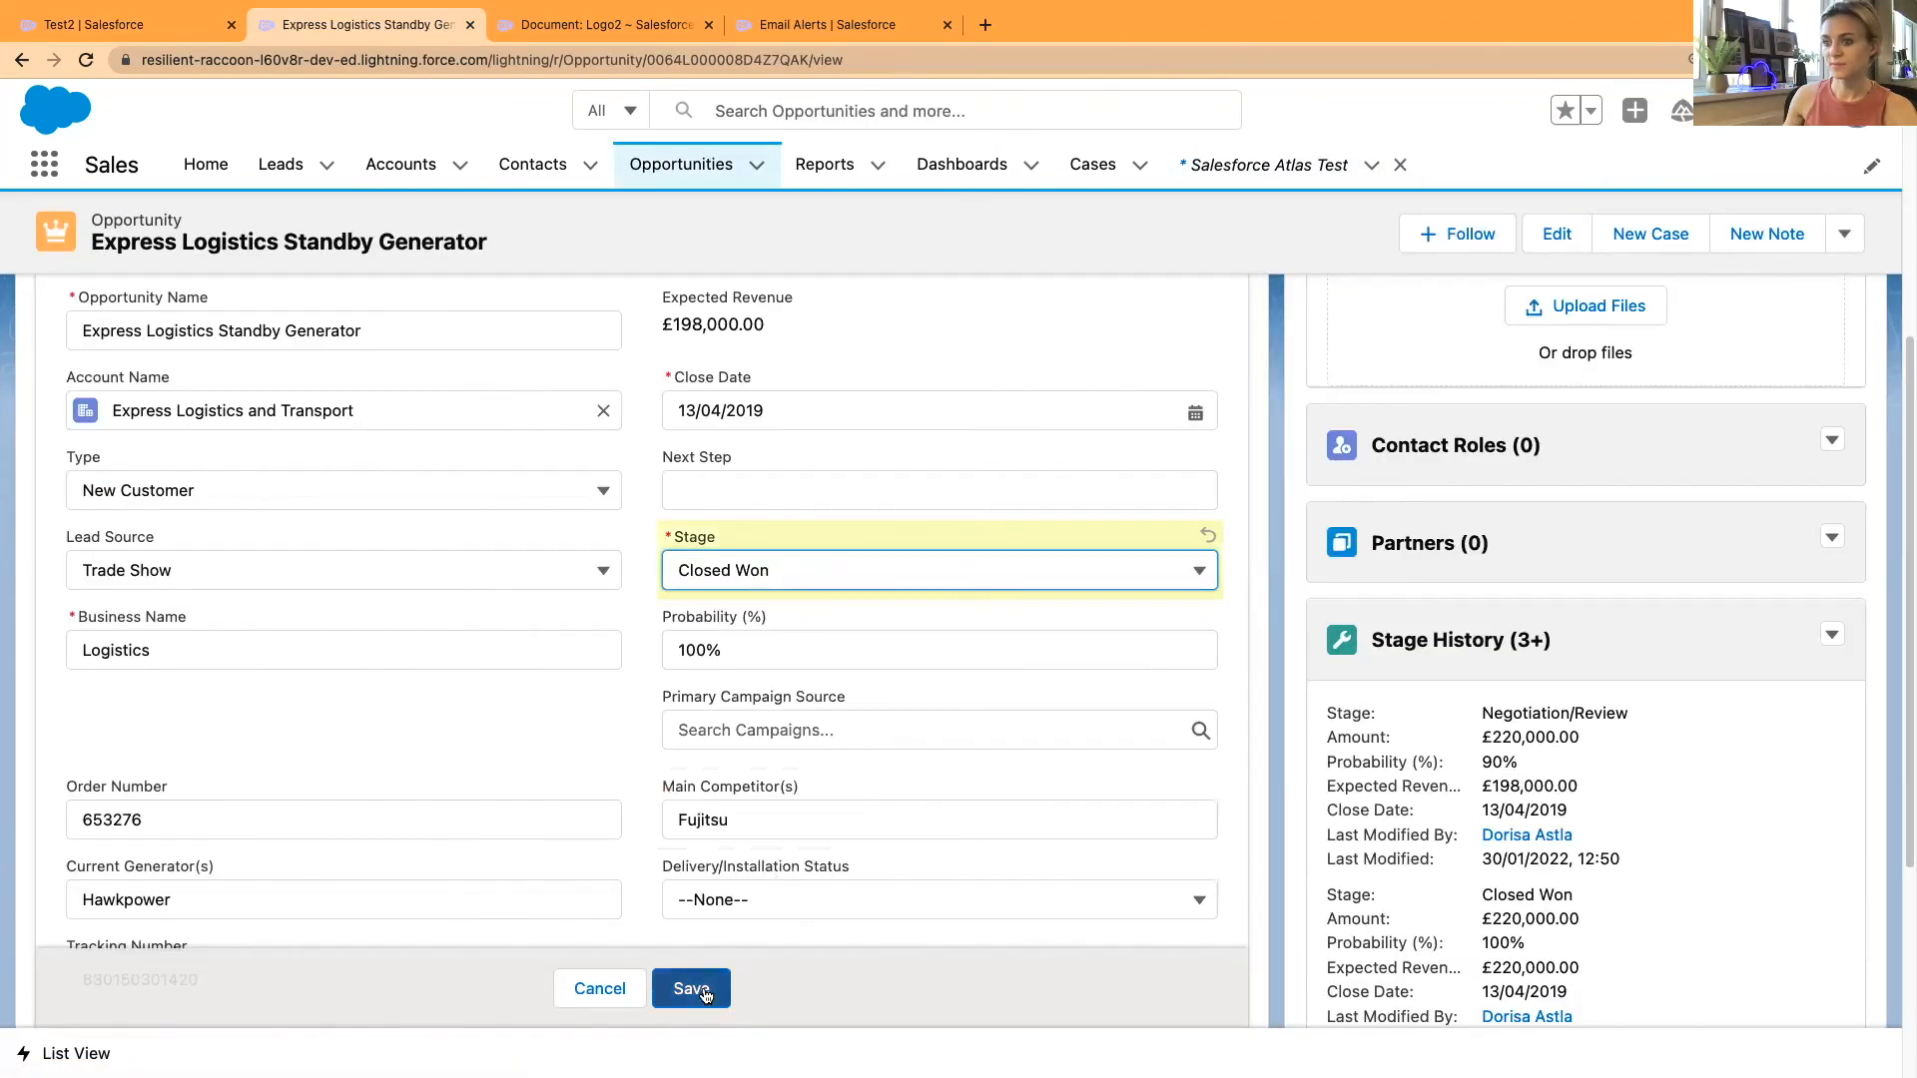
click(694, 984)
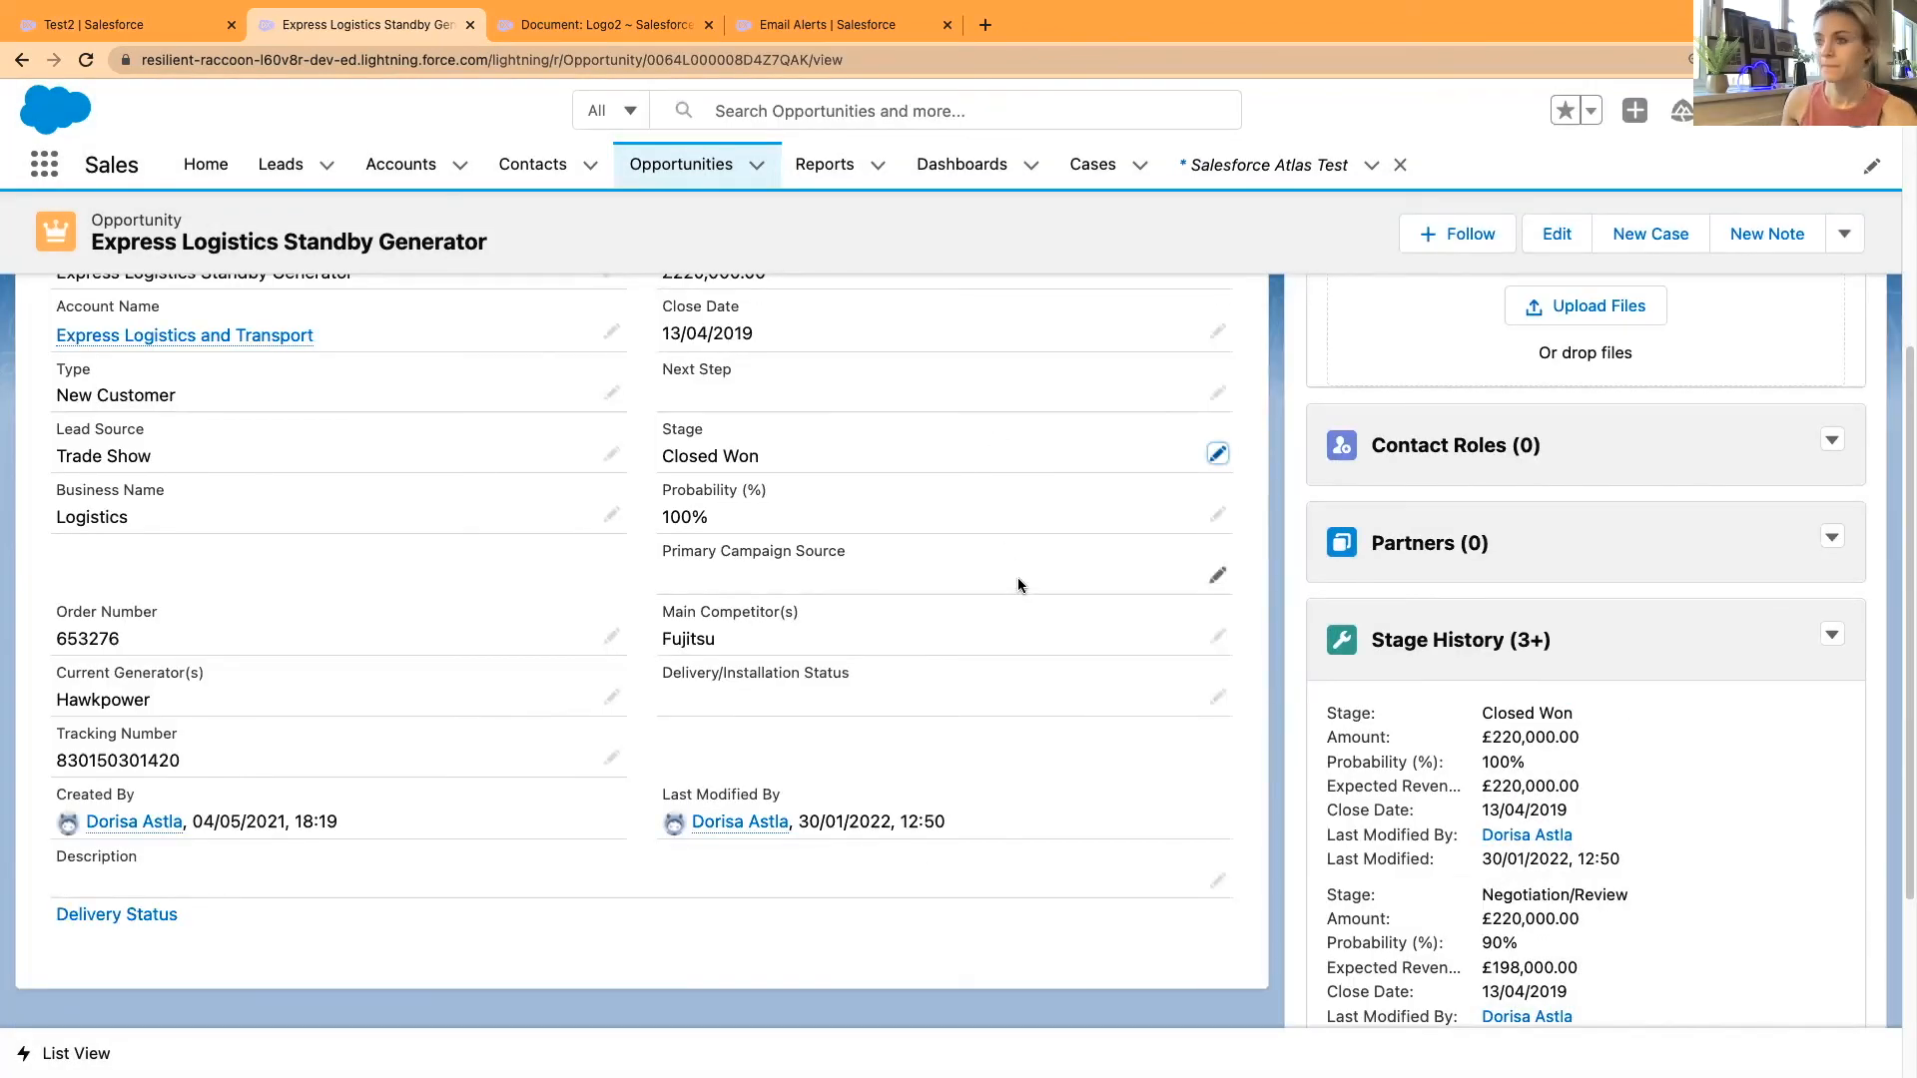
key(ctrl+Up)
click(934, 75)
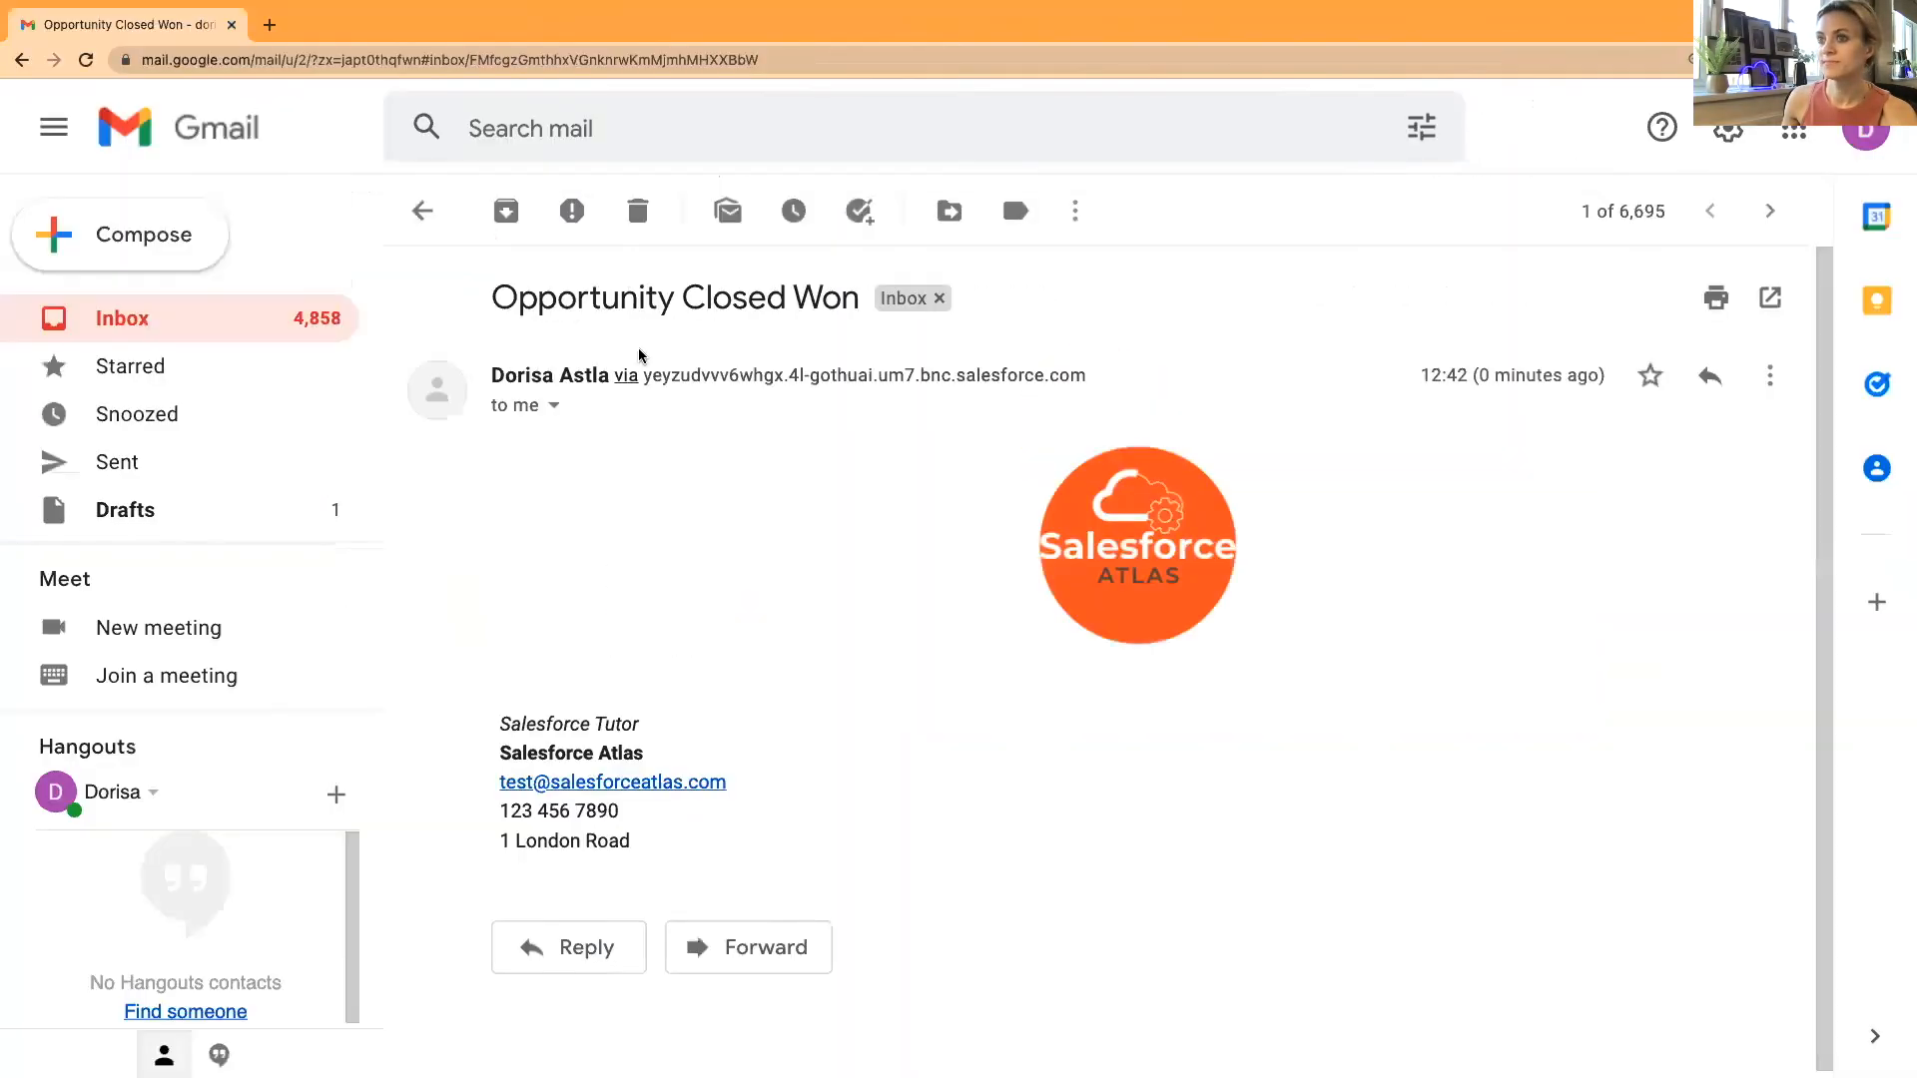
Refresh the inbox, open the new Opportunity Closed Won email and mark it Looks safe
click(414, 216)
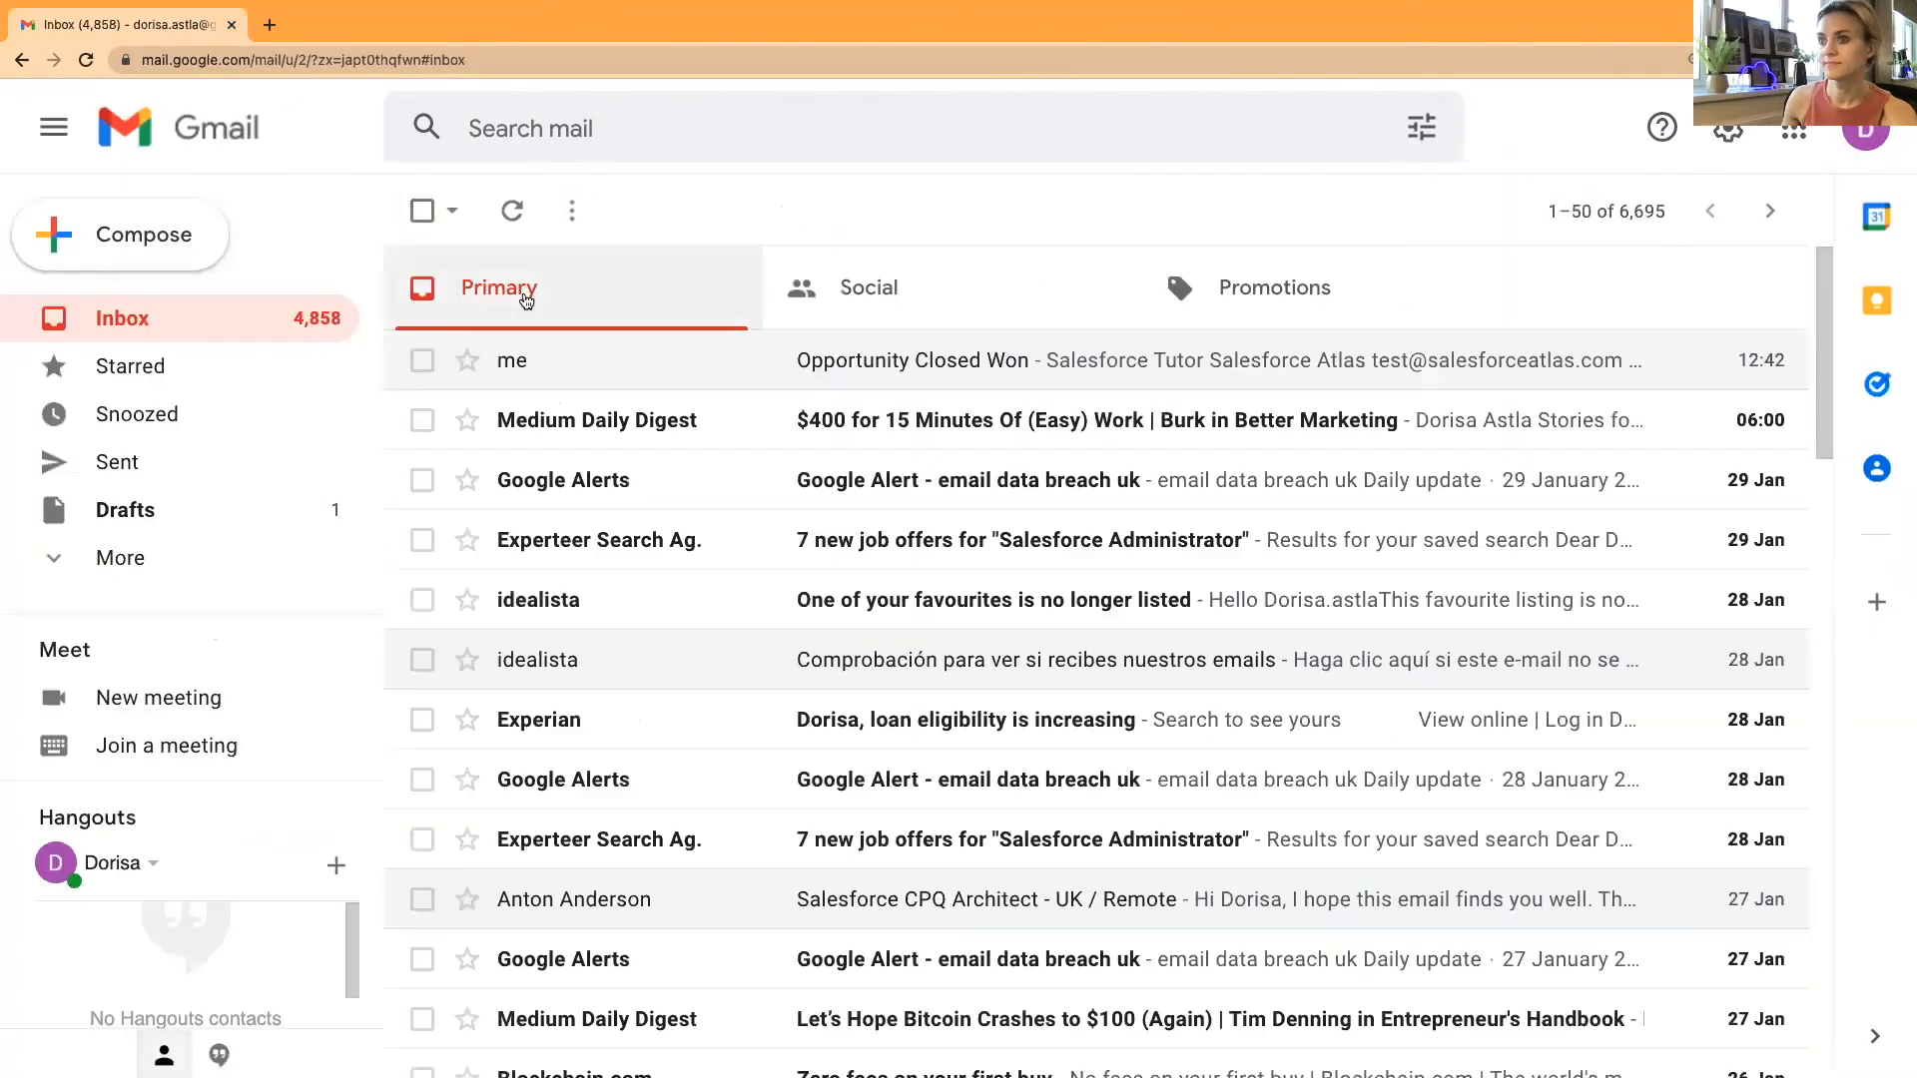
click(520, 212)
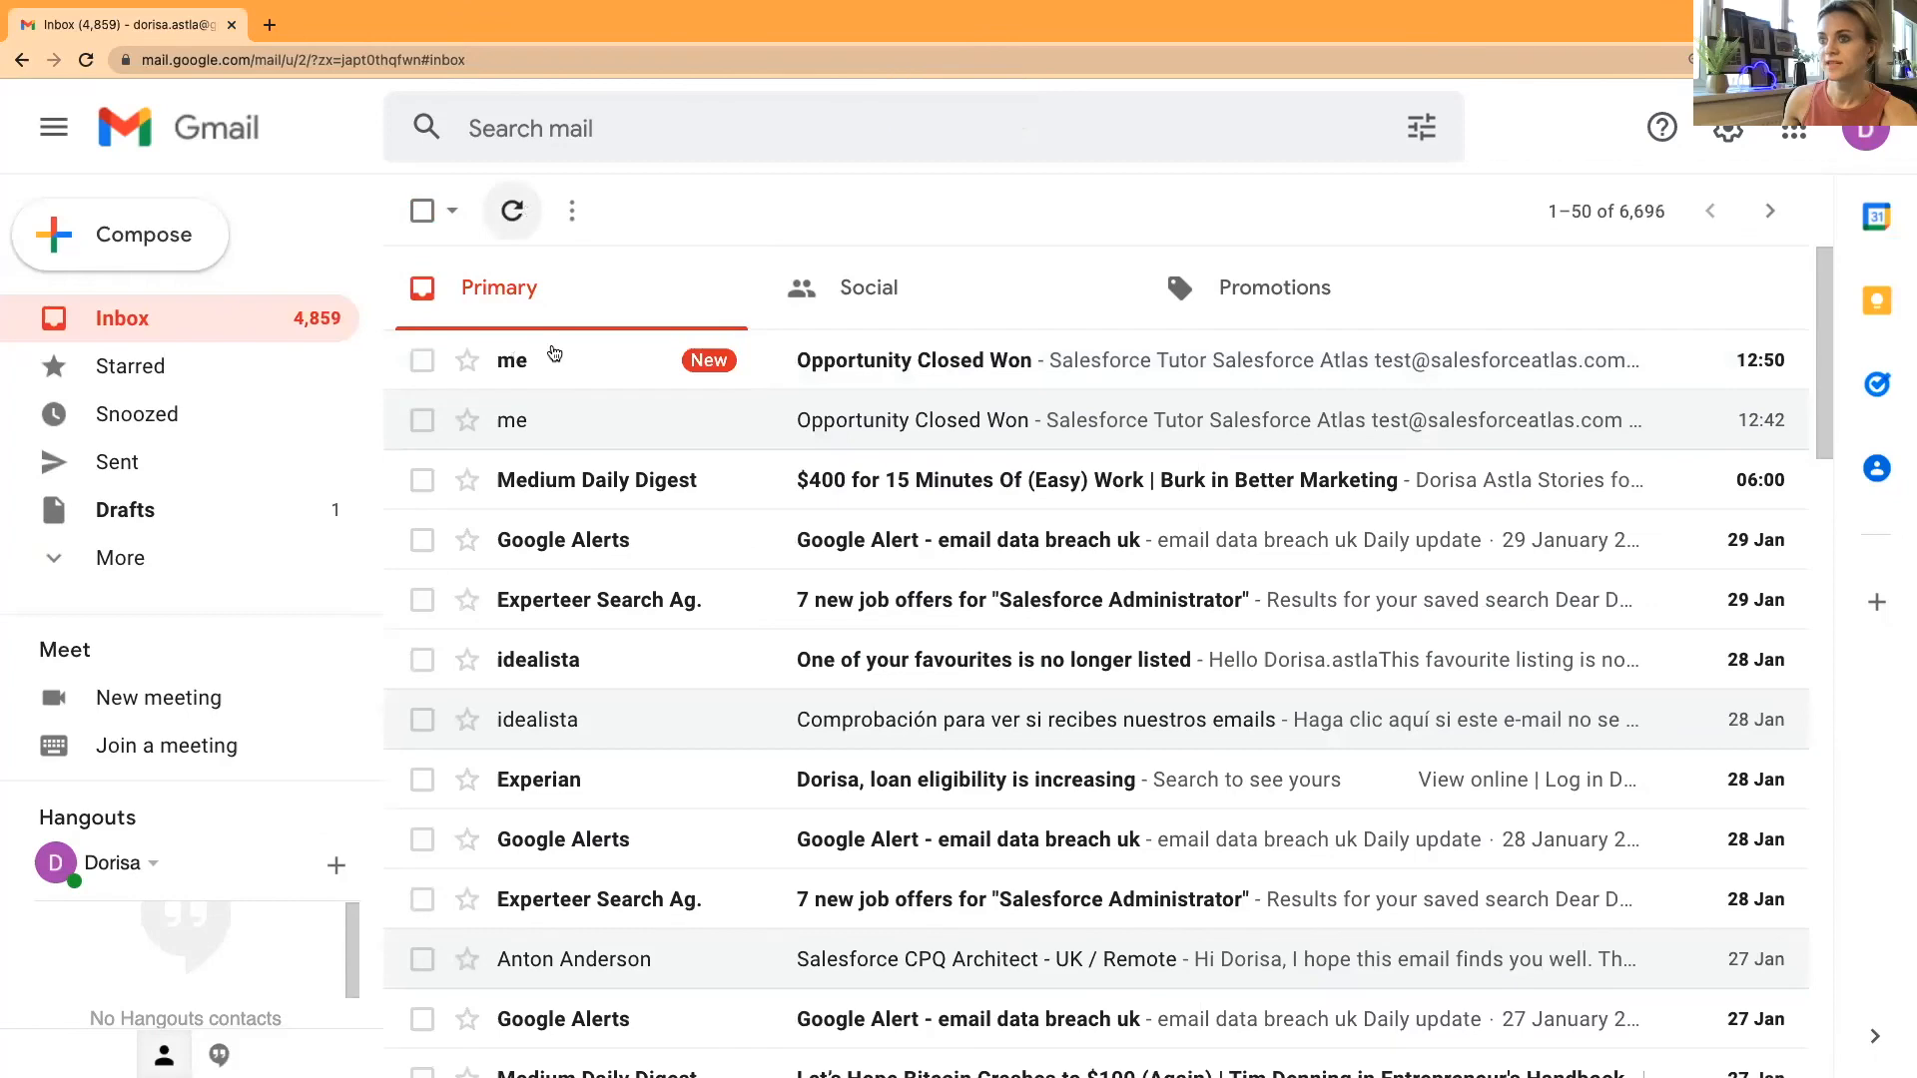
click(621, 369)
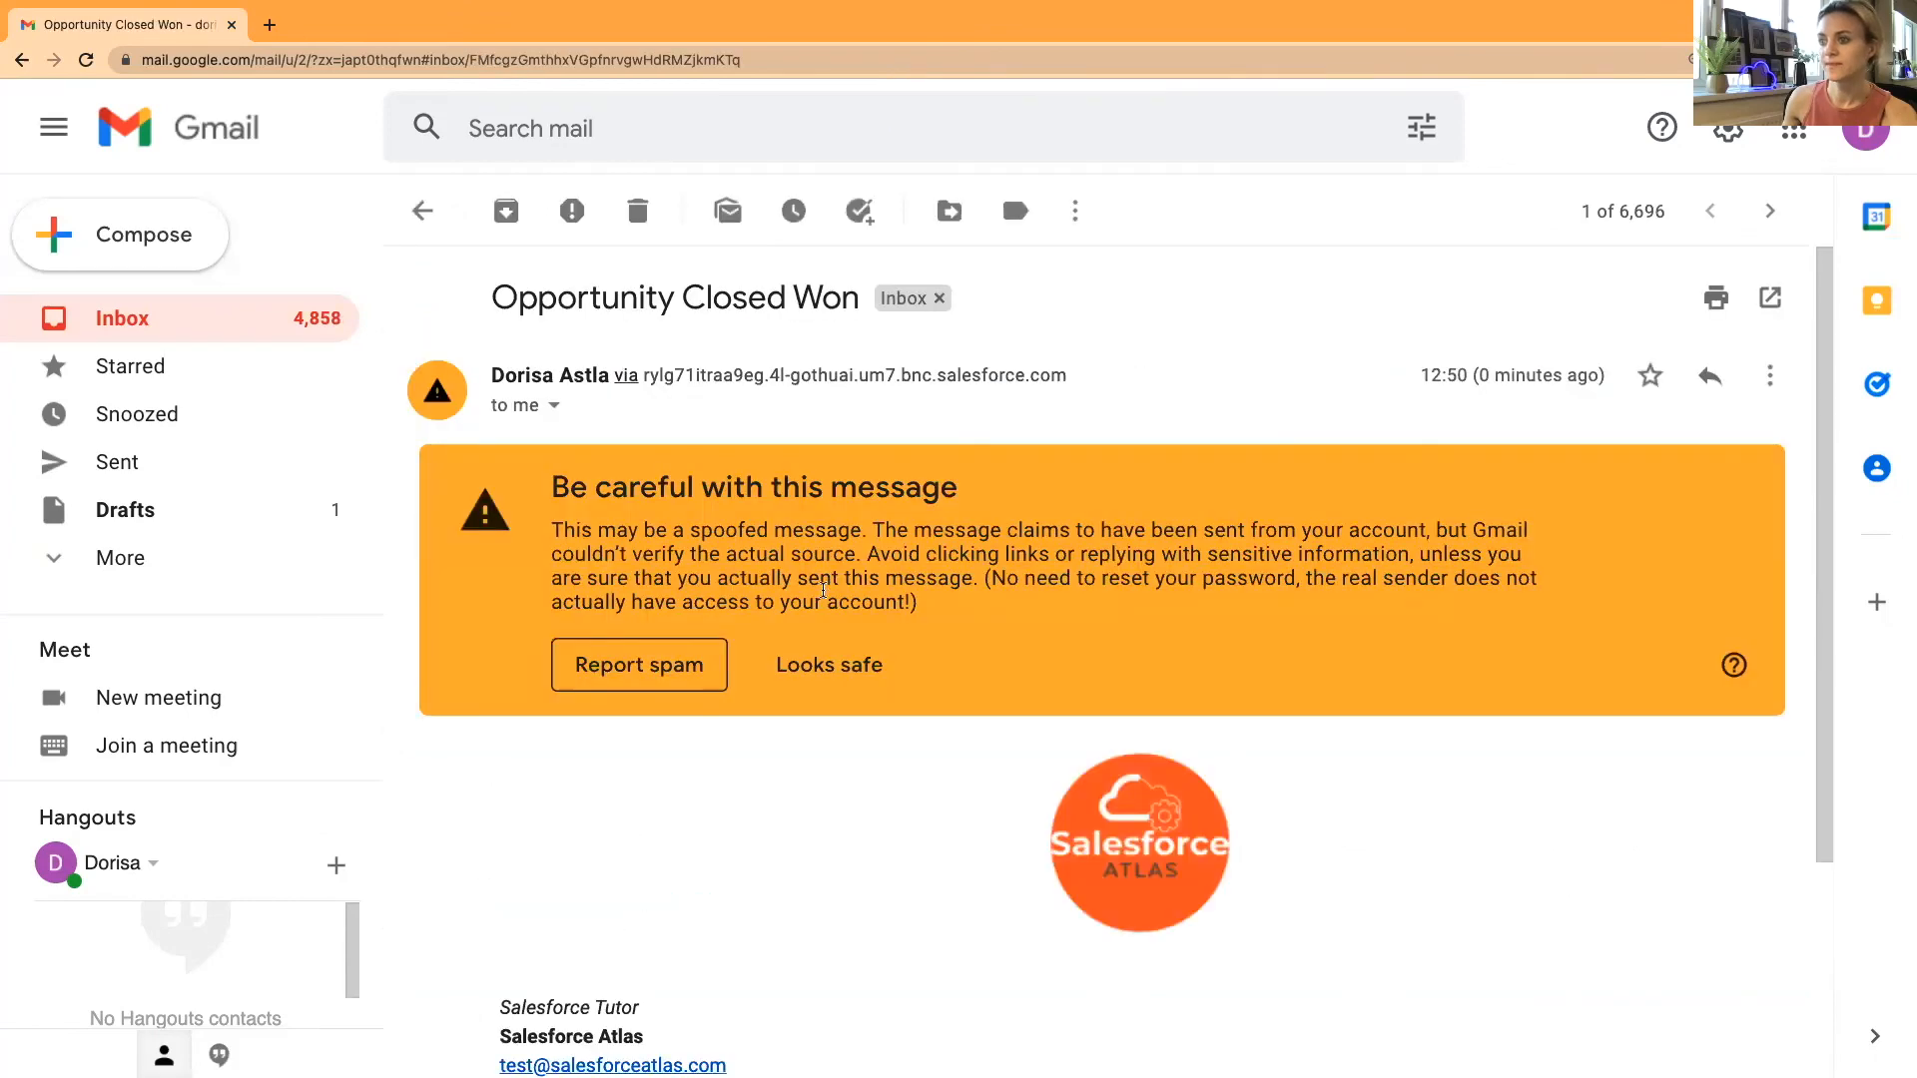
click(841, 670)
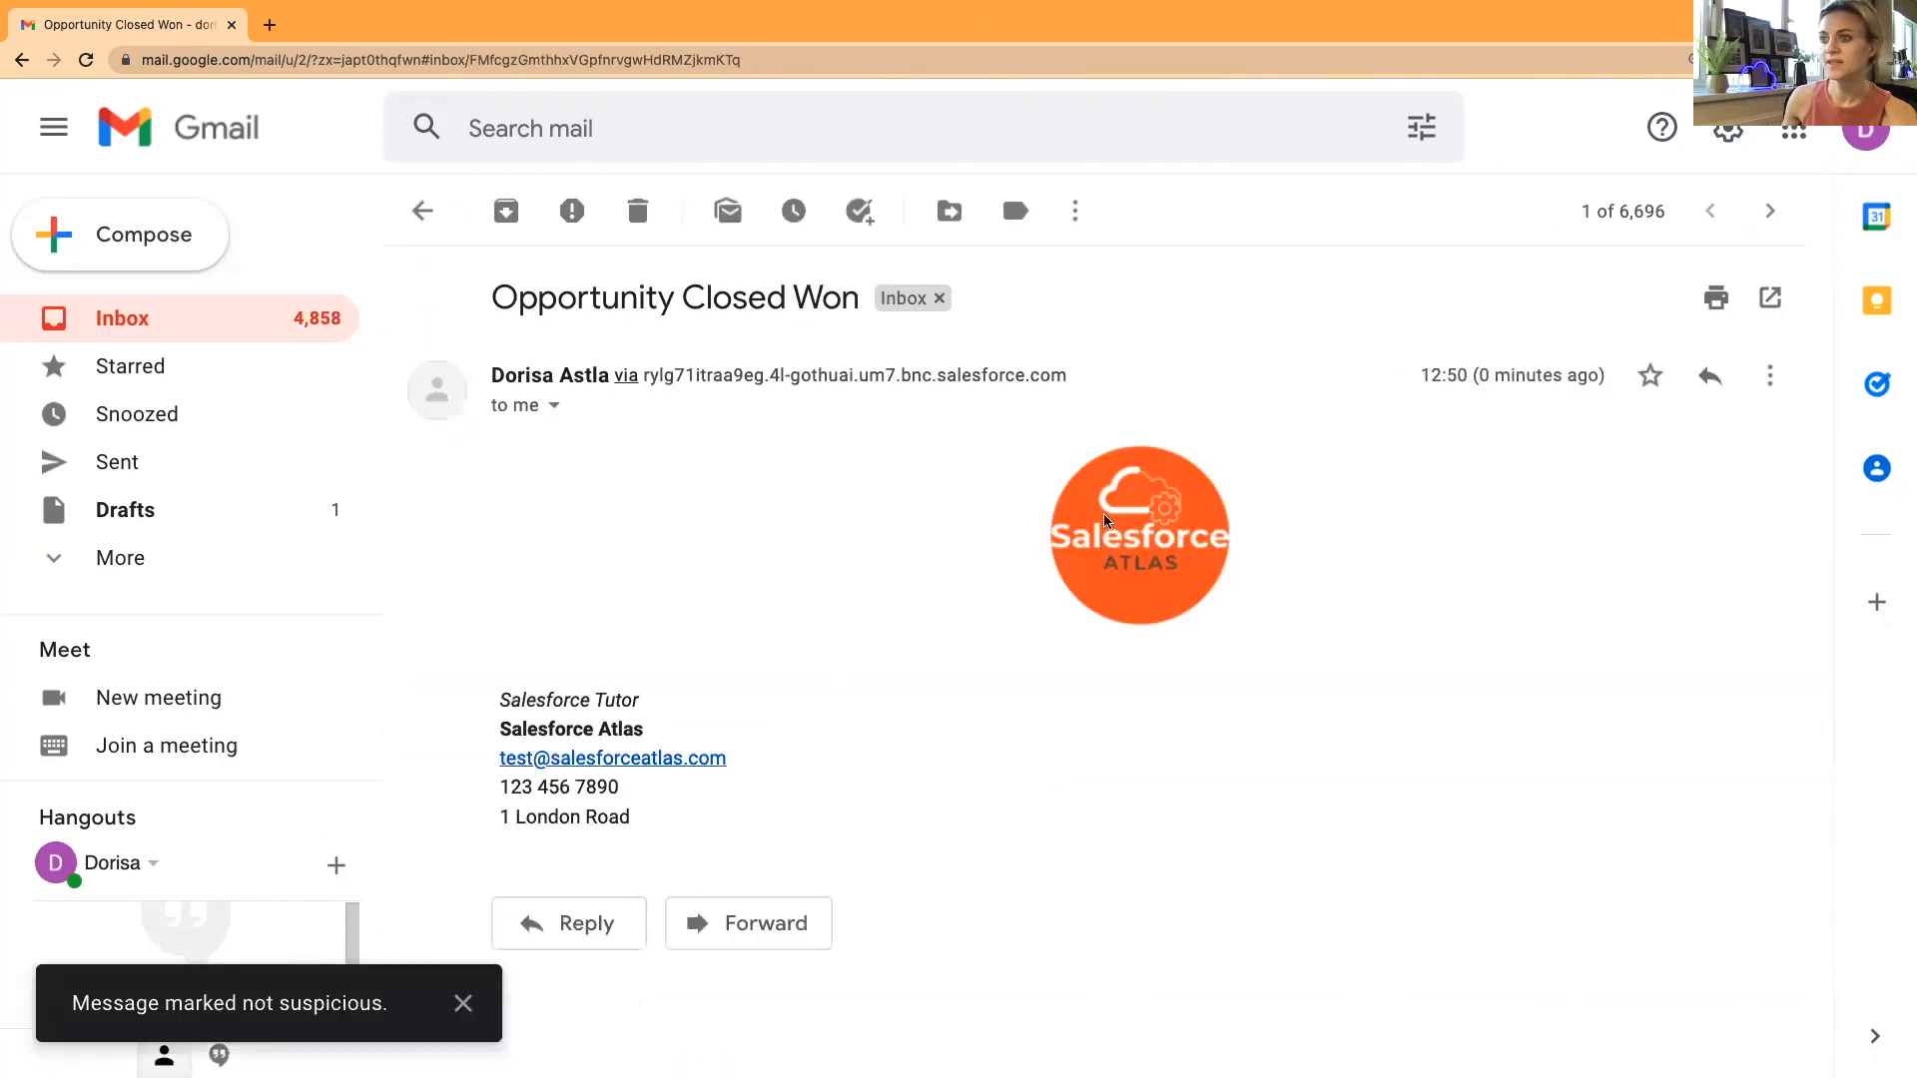